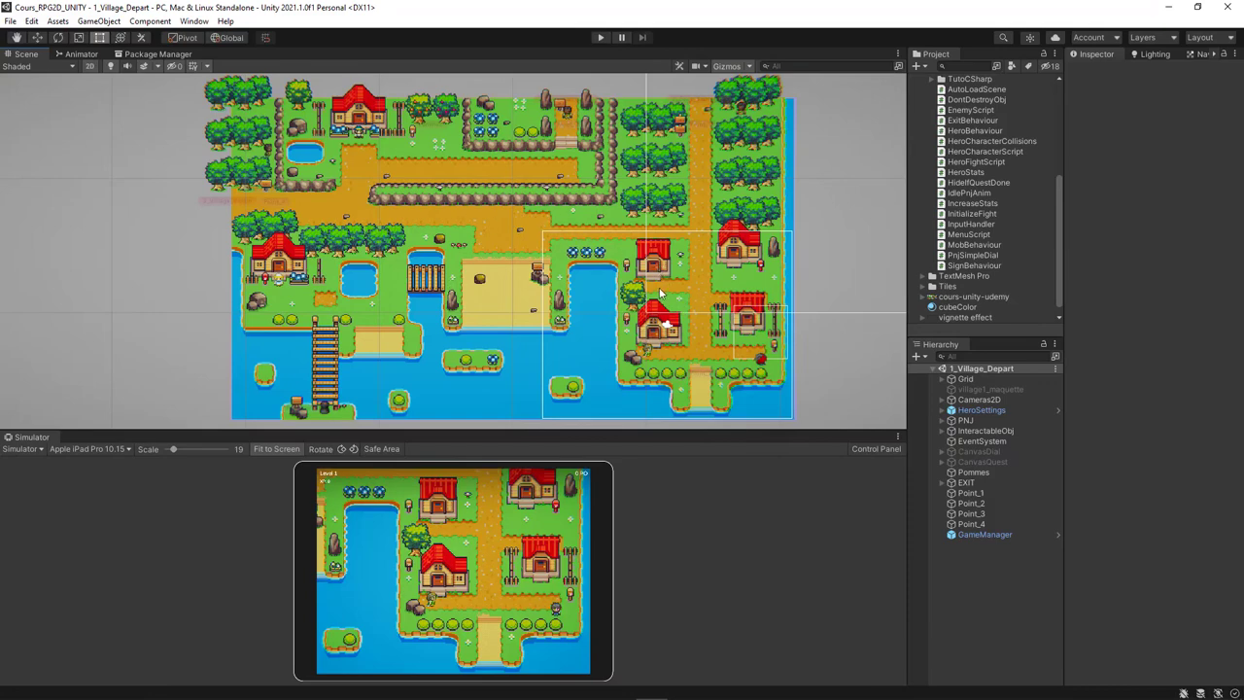
Pan and zoom the Scene view to the village houses and enlarge the iPad simulator preview
middle_drag(661, 292, 453, 267)
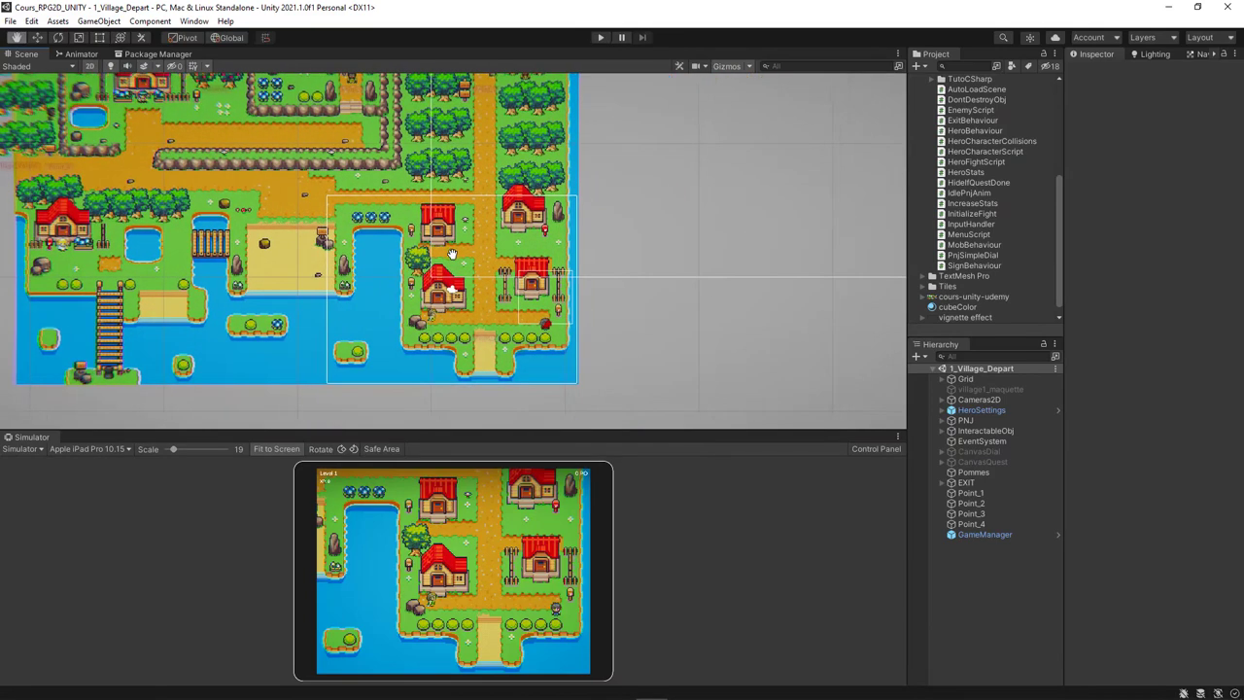
scroll(453, 267, up, 2)
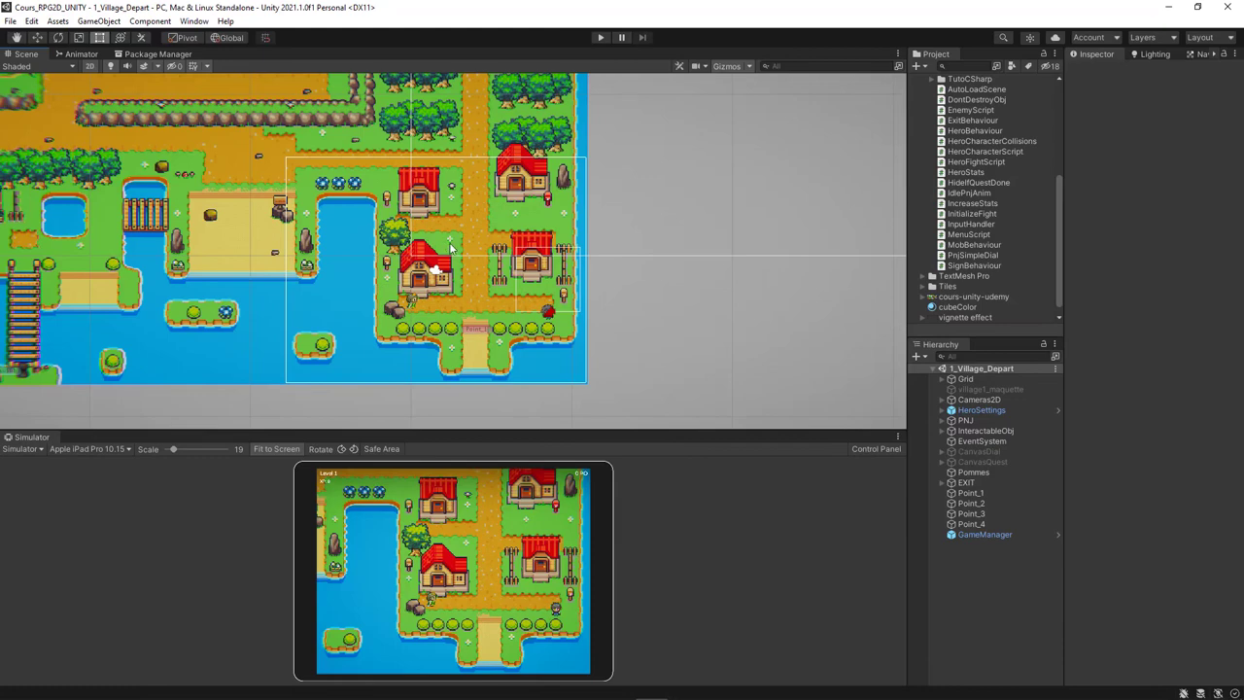
drag(581, 428, 581, 362)
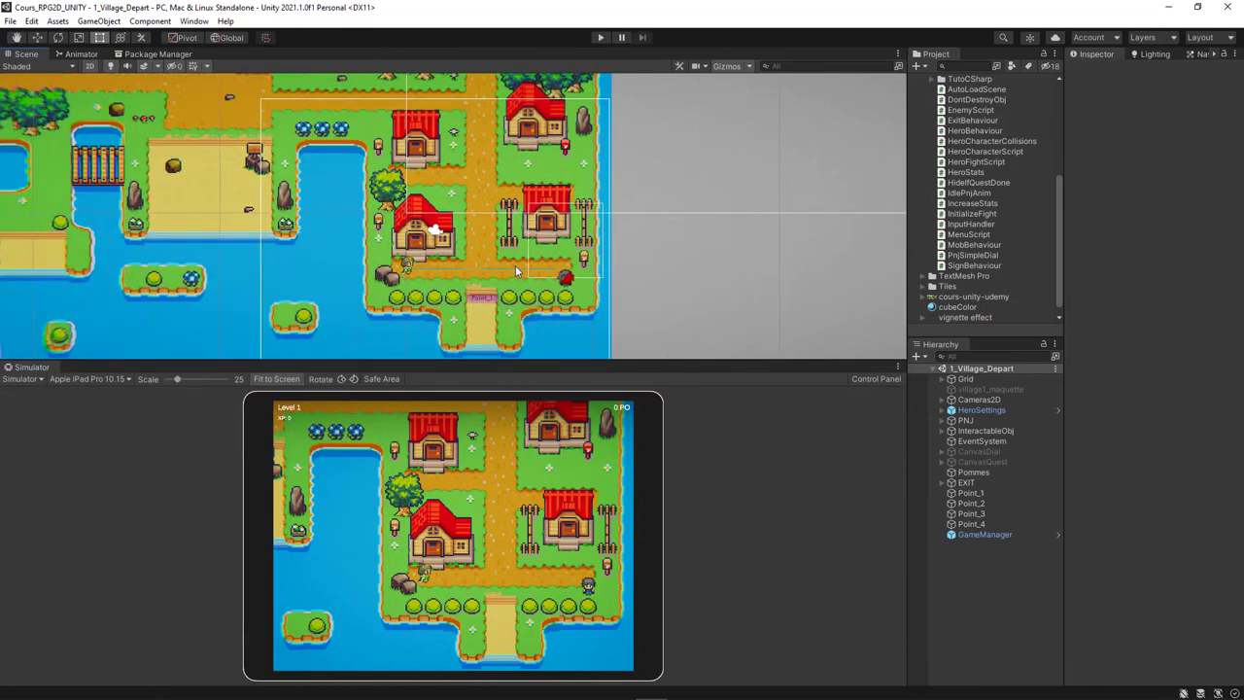
scroll(496, 264, up, 2)
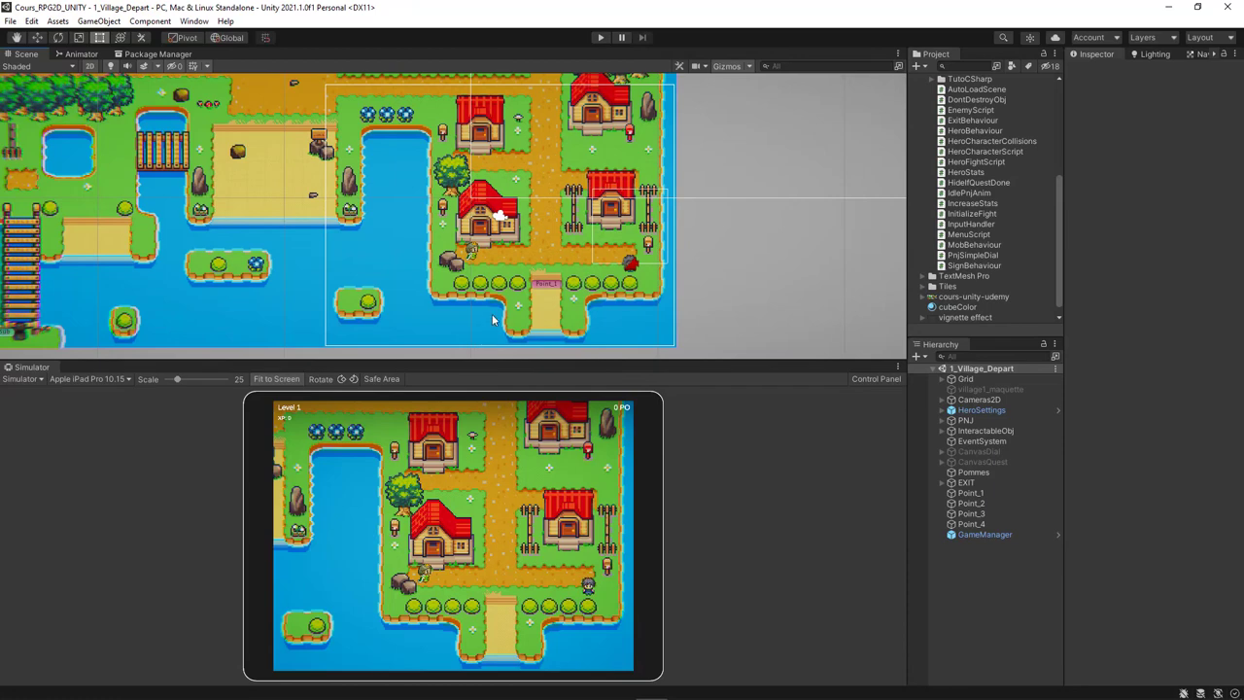
middle_drag(510, 306, 467, 313)
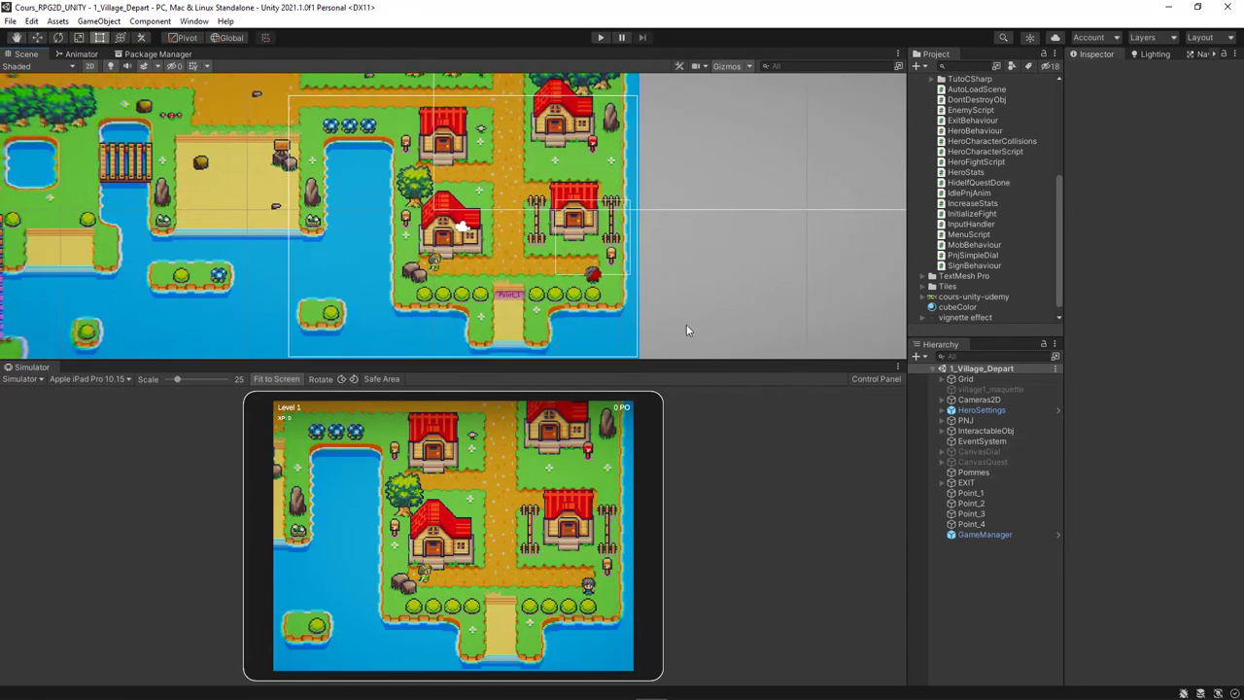
middle_drag(516, 226, 507, 210)
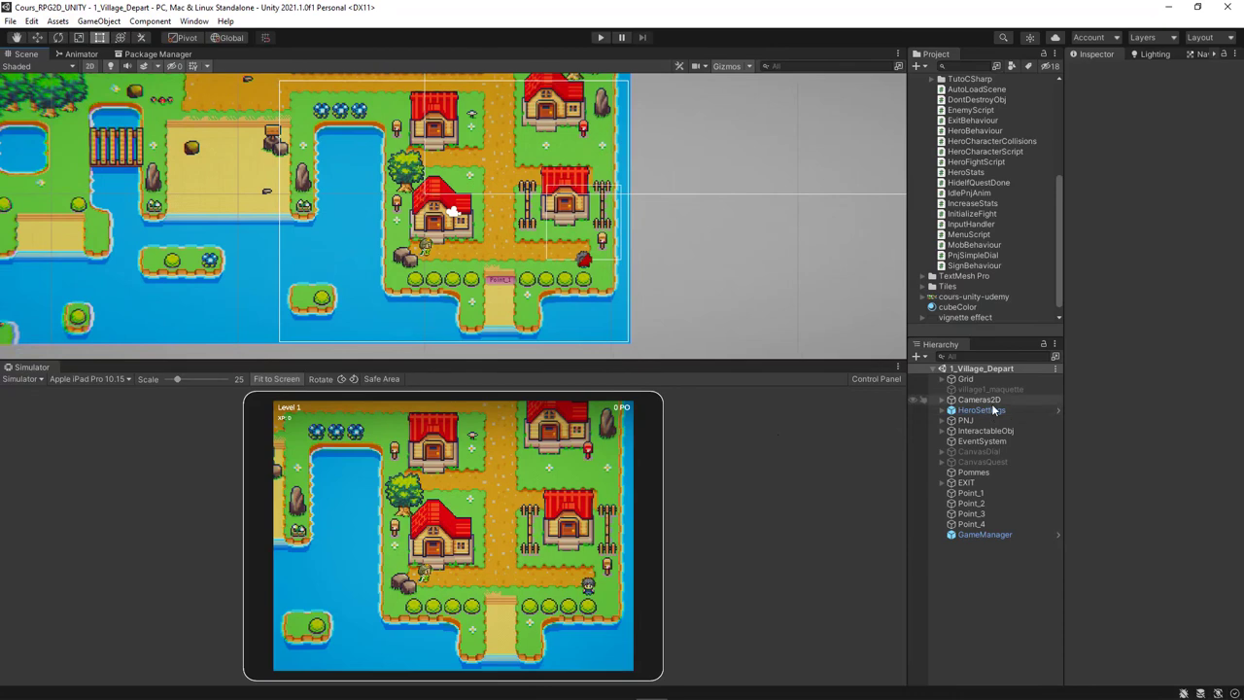
Expand Cameras2D, select Main Camera and scroll its Inspector down to the Post-process Volume
click(944, 400)
click(942, 400)
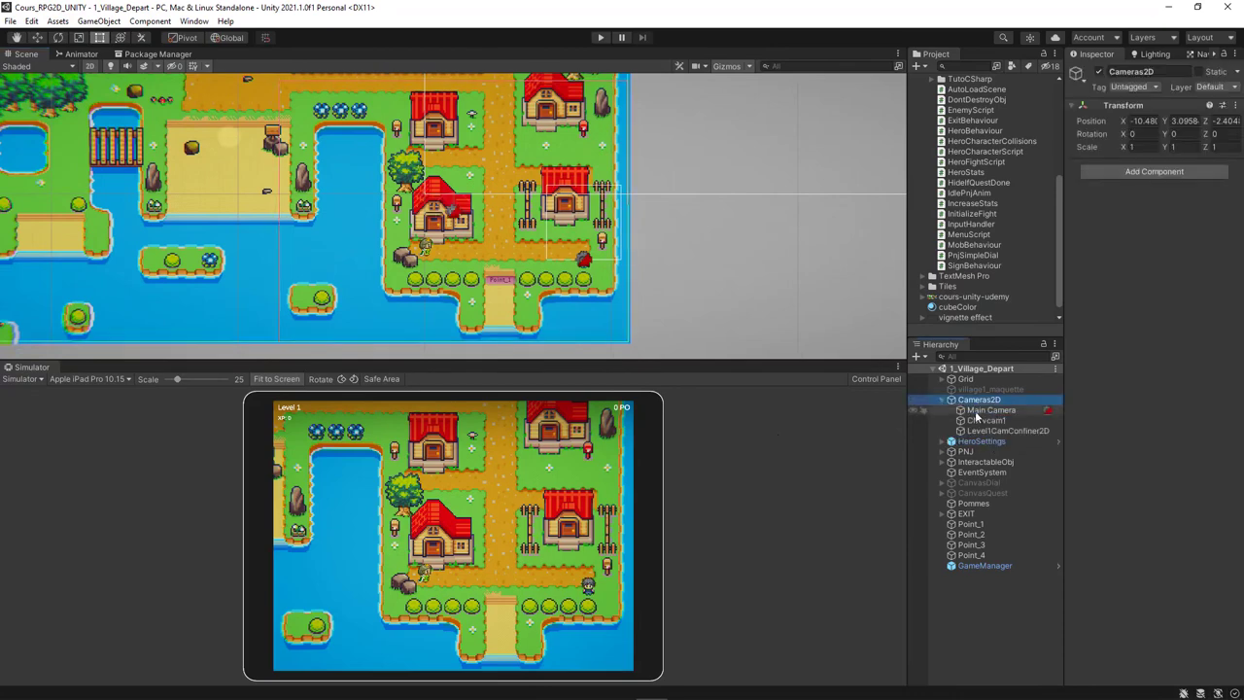
click(982, 411)
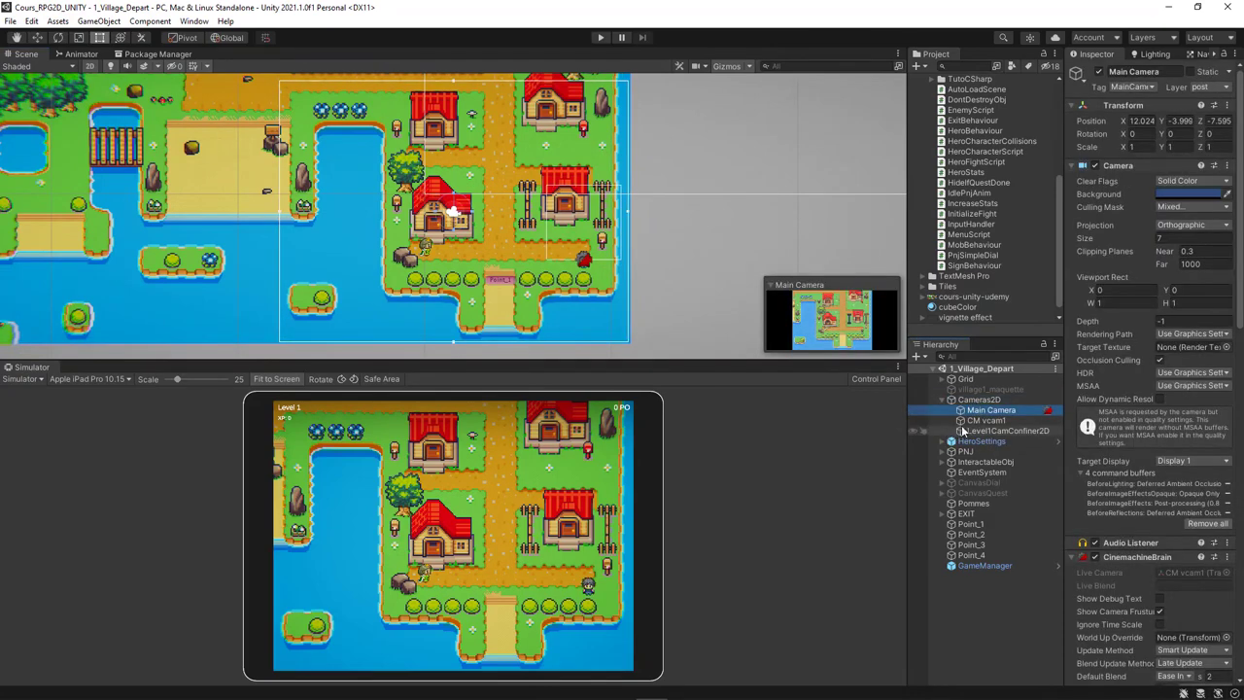
scroll(1120, 460, down, 5)
scroll(1120, 460, down, 5)
scroll(1120, 460, down, 3)
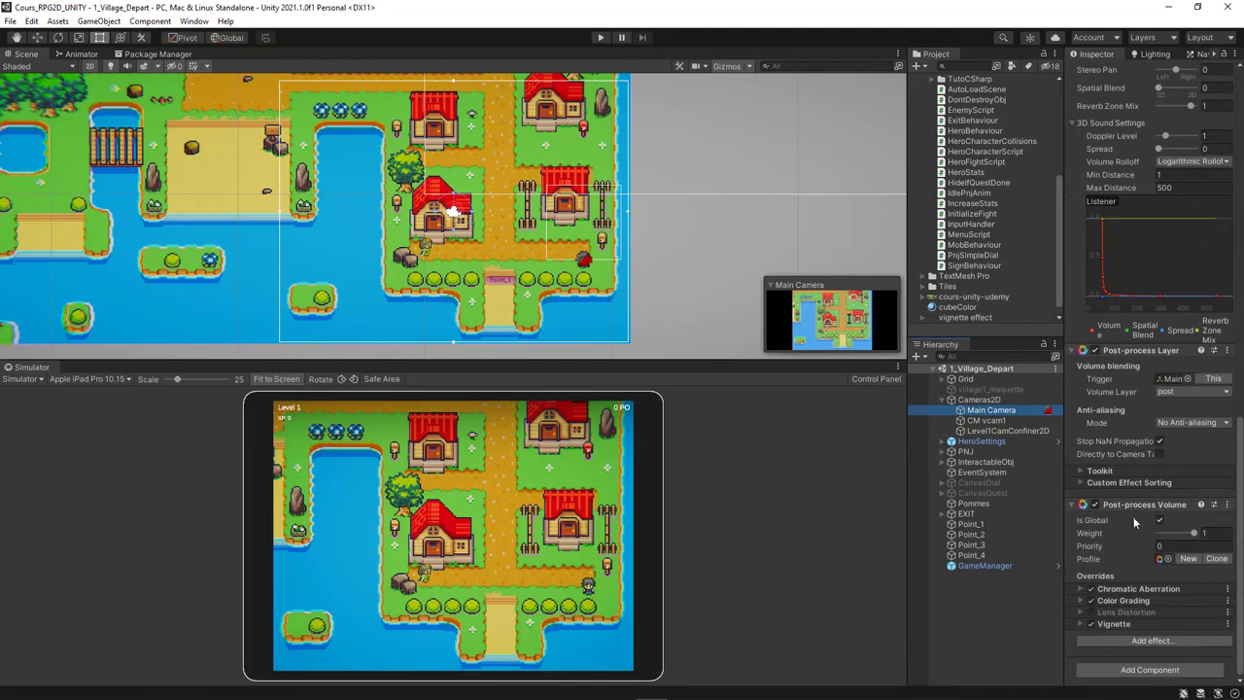
Enlarge the Simulator further and toggle the Post-process Volume repeatedly to compare, leaving it off
drag(645, 360, 645, 200)
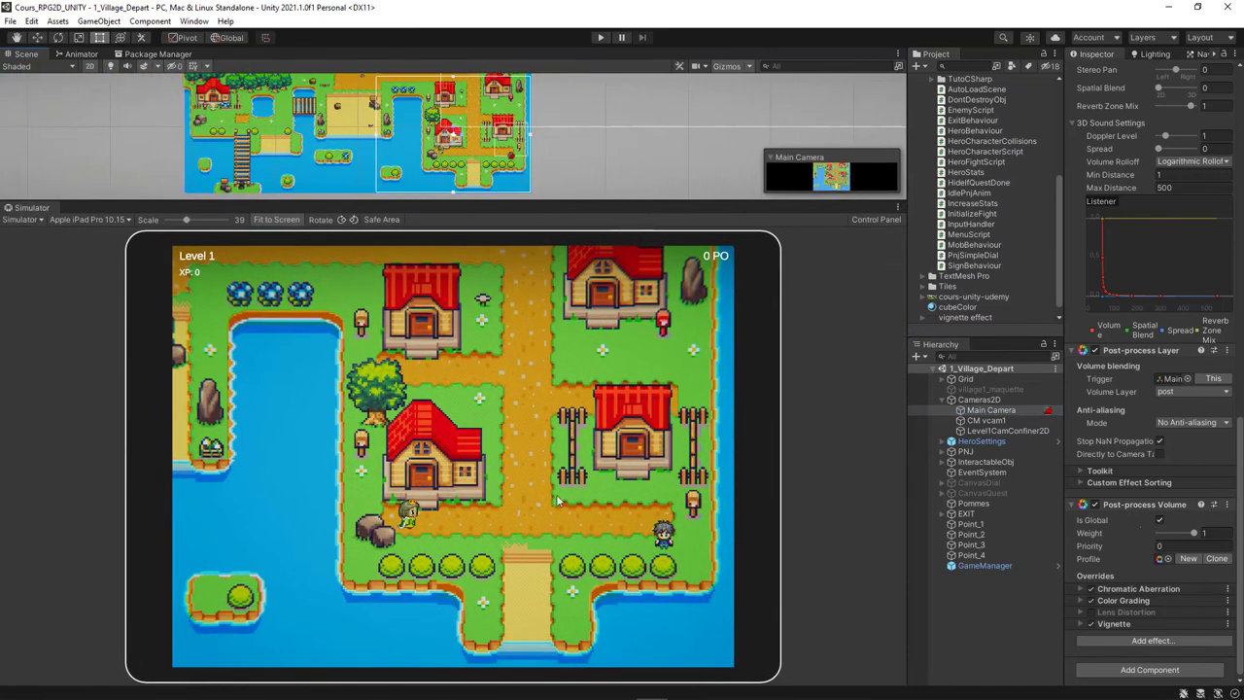
click(1094, 504)
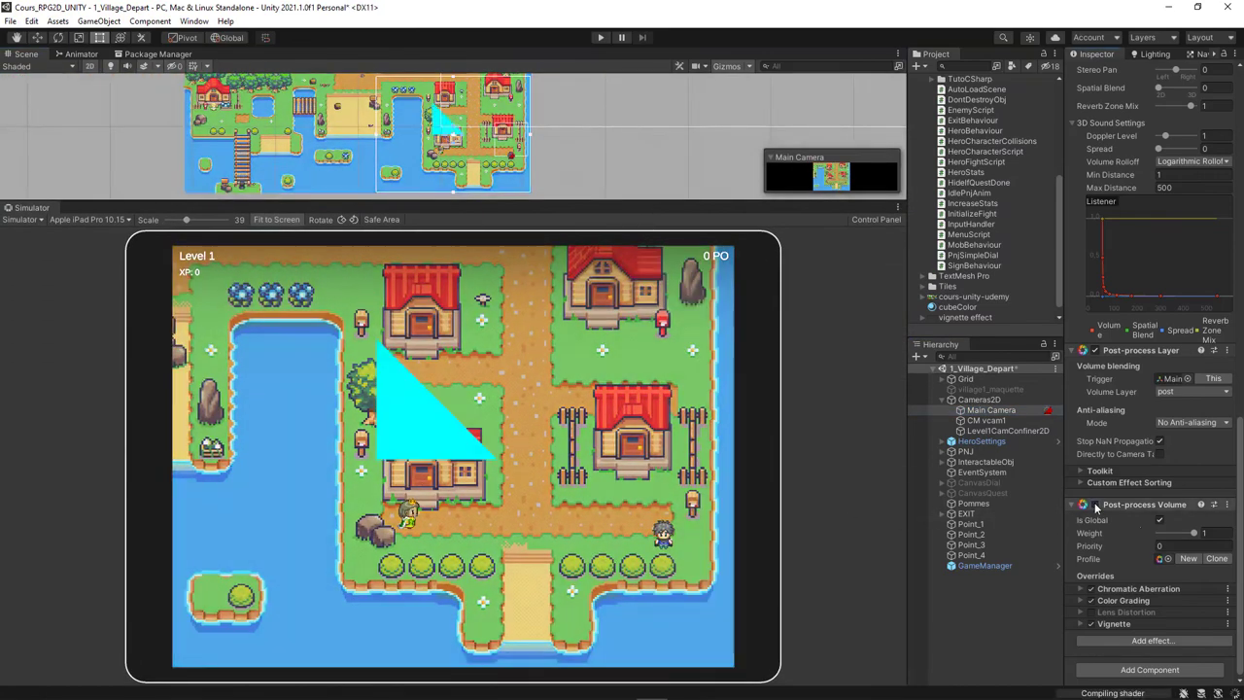
click(1094, 504)
click(1094, 504)
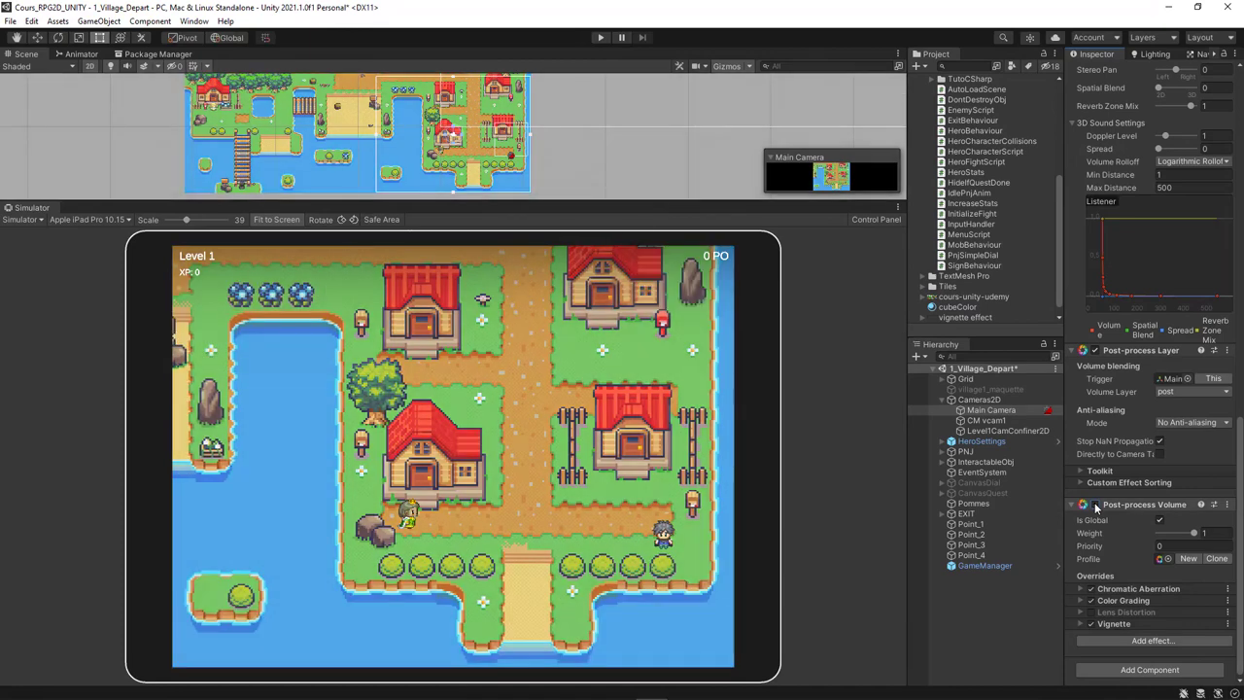
click(1094, 505)
click(1094, 504)
click(1094, 504)
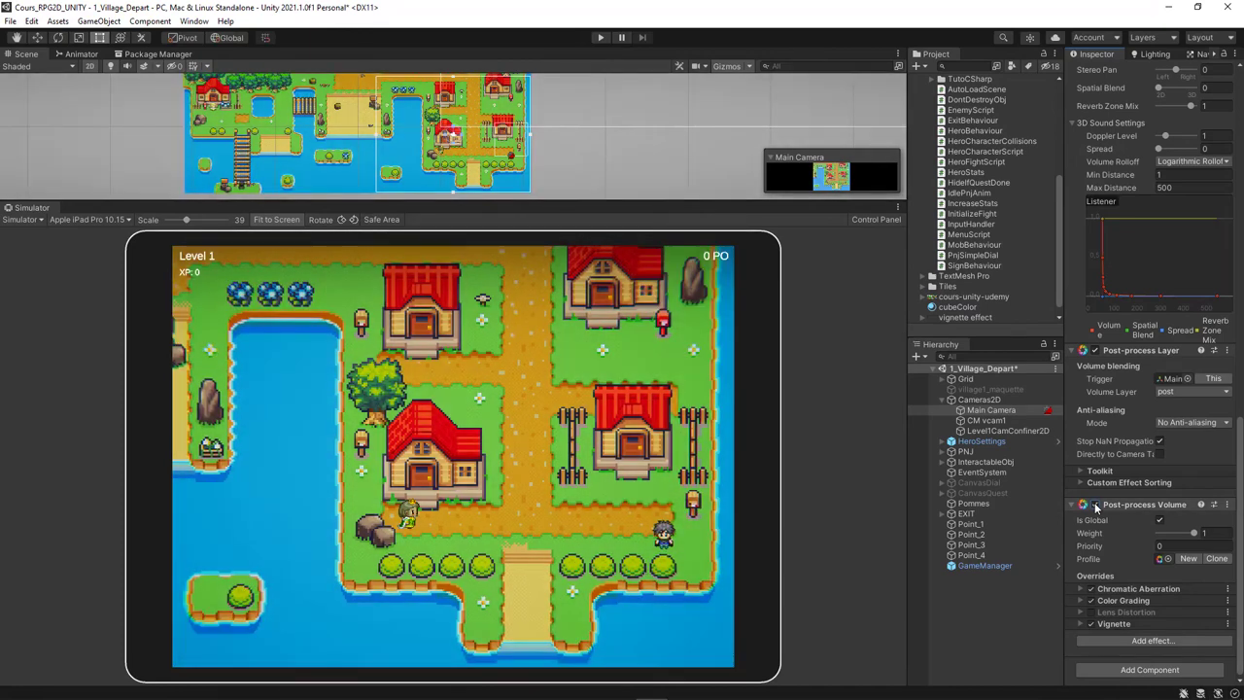
click(1095, 504)
click(1094, 504)
click(1094, 504)
click(1094, 504)
click(1094, 504)
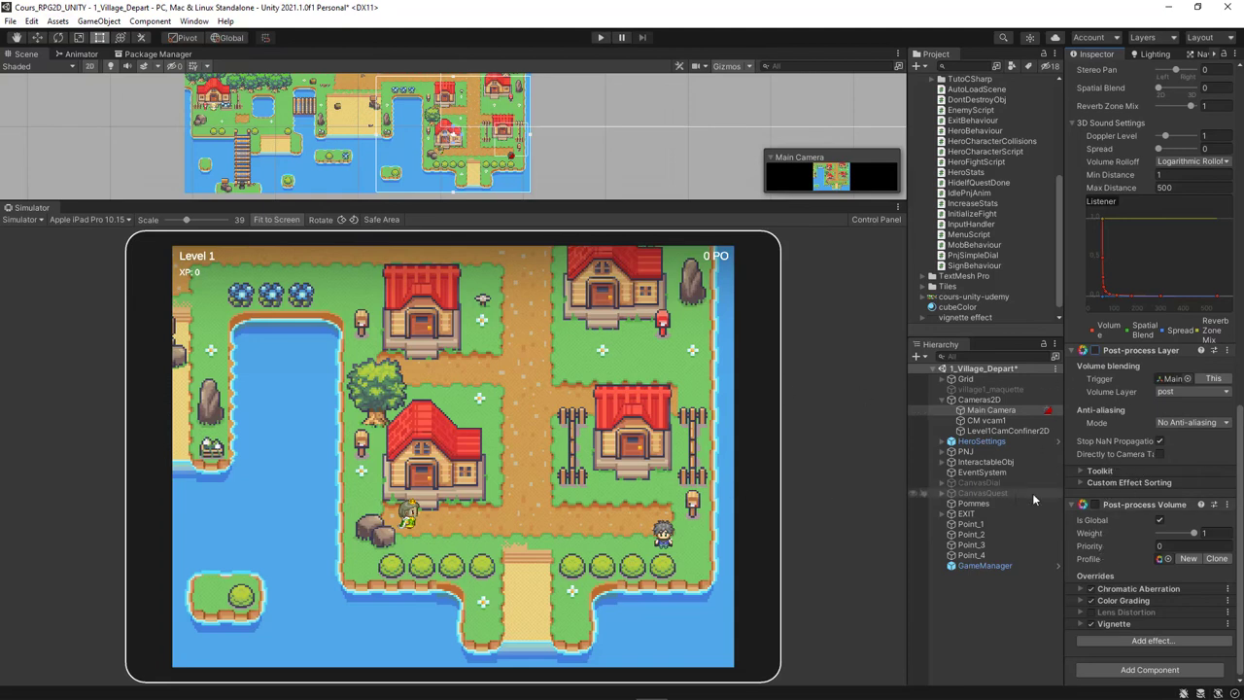
Re-enable the Post-process Layer and Volume, then compare Color Grading on and off, keeping it on
click(1095, 350)
scroll(1096, 358, up, 2)
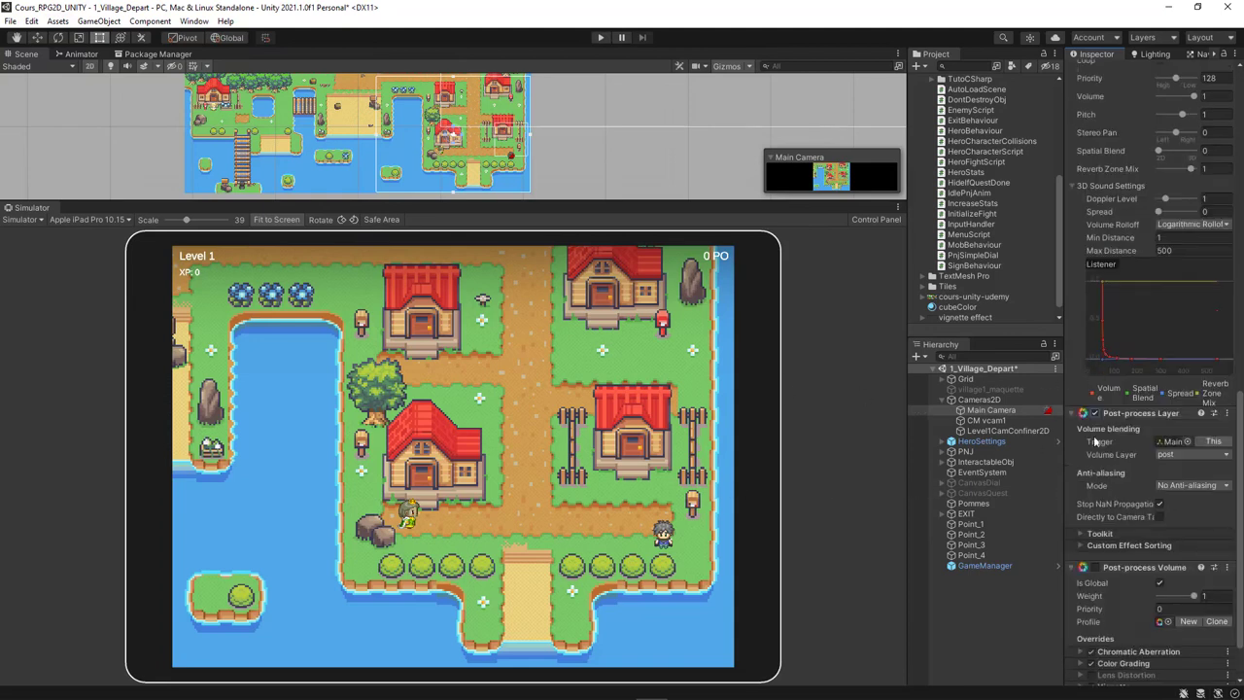
click(1095, 566)
scroll(1098, 573, down, 2)
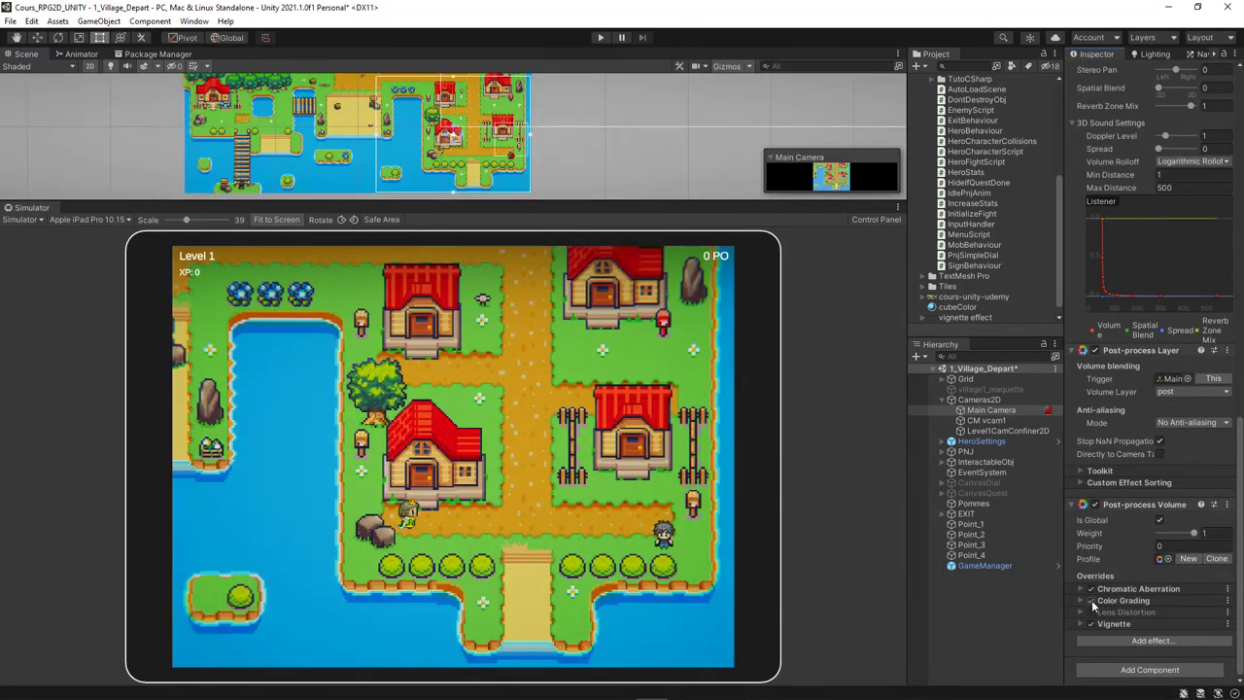
click(1091, 599)
click(1092, 600)
click(1091, 599)
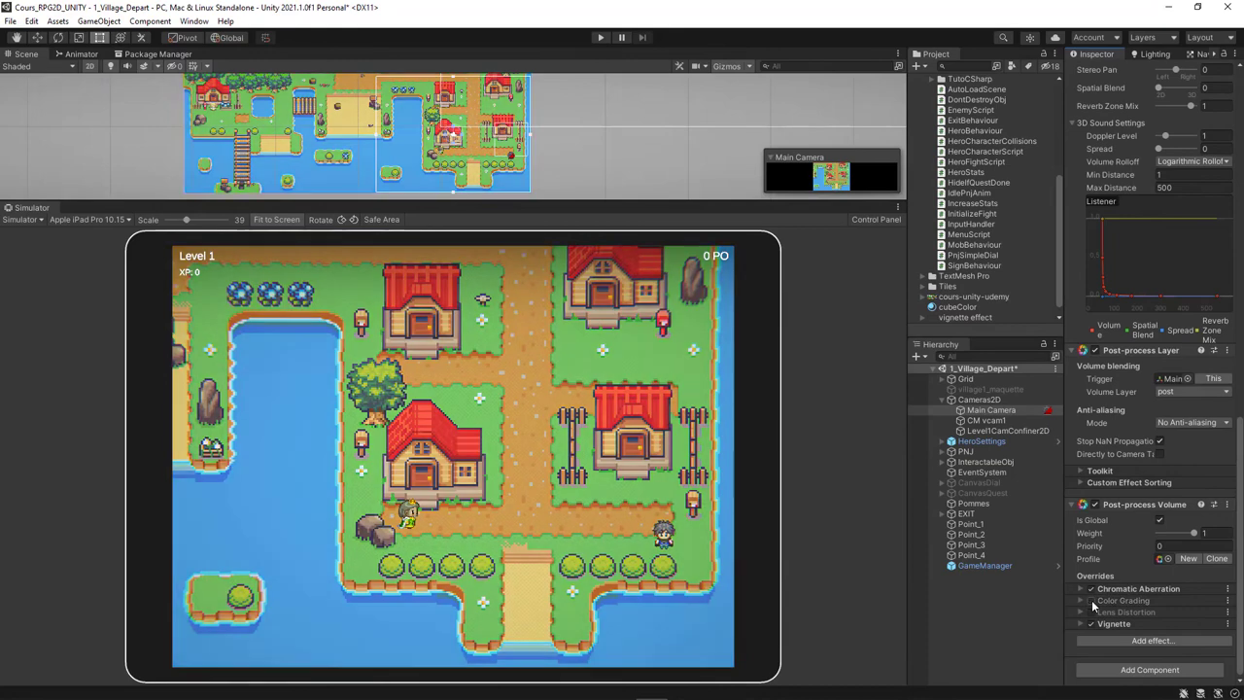
click(1092, 599)
Disable the Vignette and Chromatic Aberration overrides and switch the Post-process Volume off
click(1089, 623)
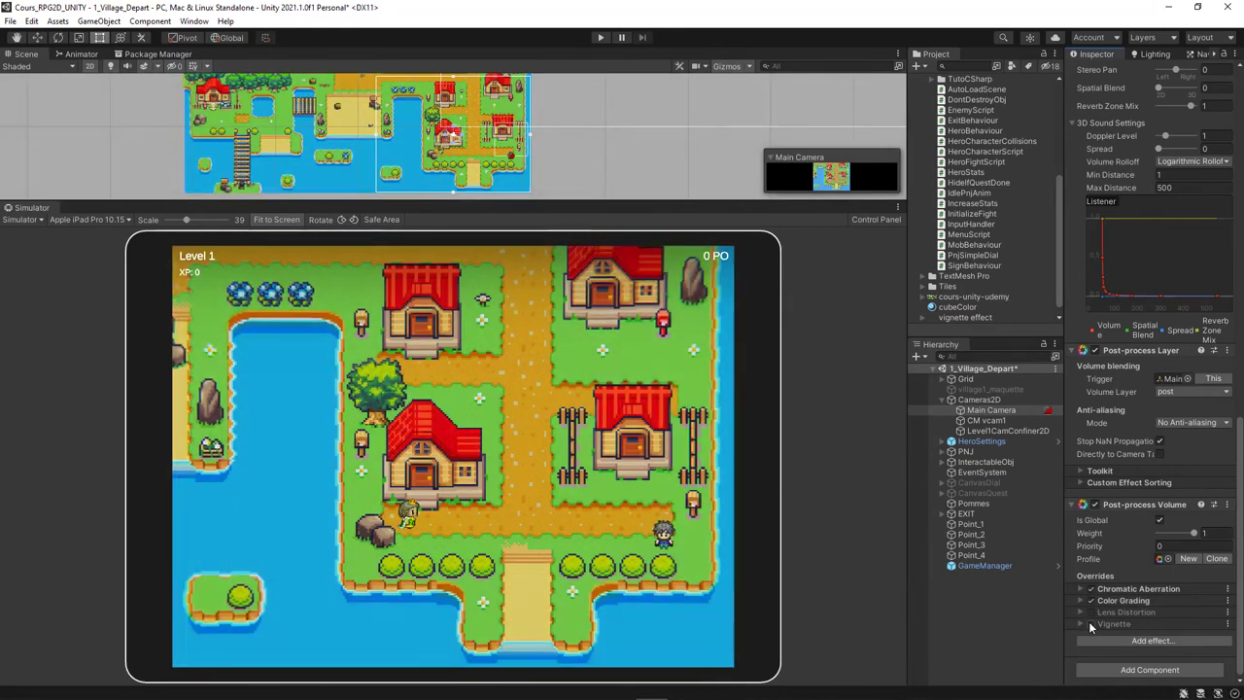
click(1091, 589)
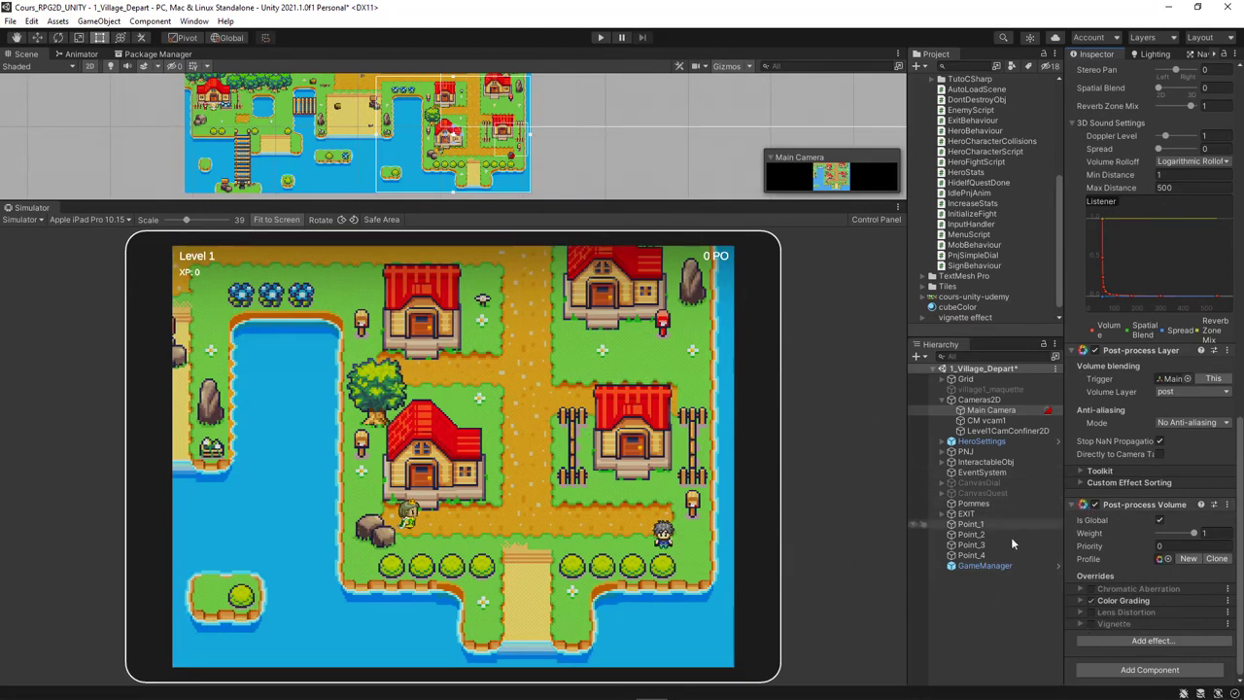
click(1094, 505)
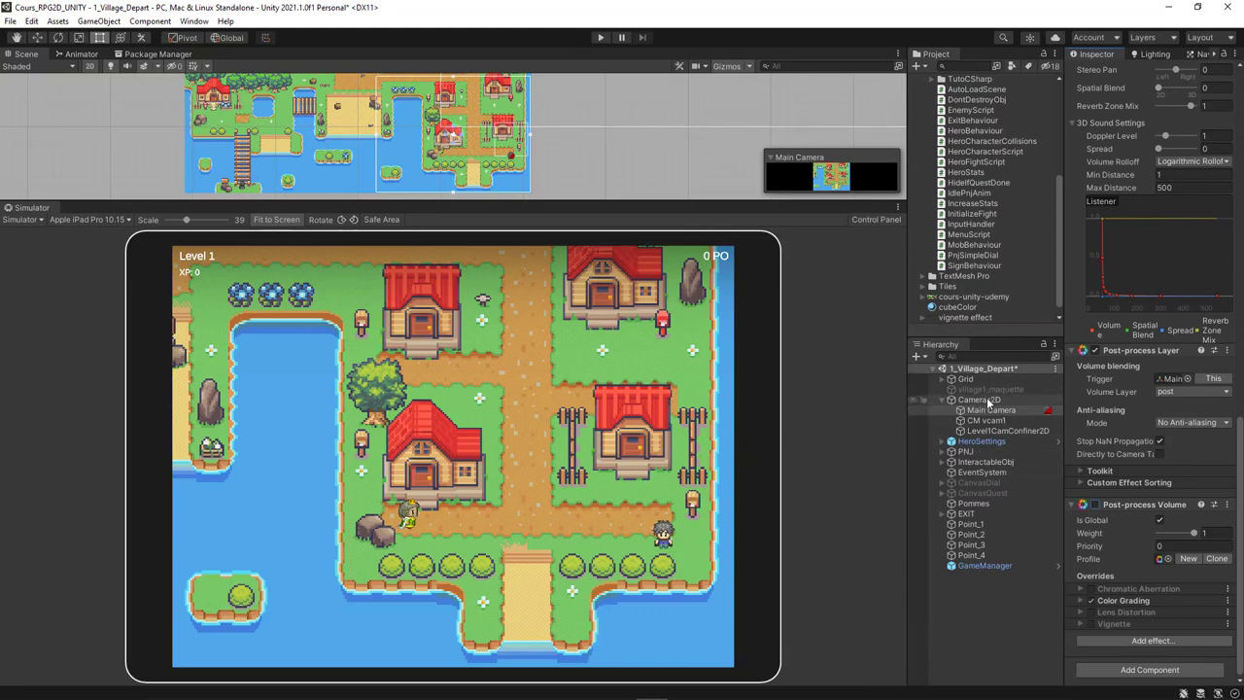
click(943, 379)
Select the BaseTilemap layer and bring the Serene_Village_32x32 tileset's import settings into view
click(986, 388)
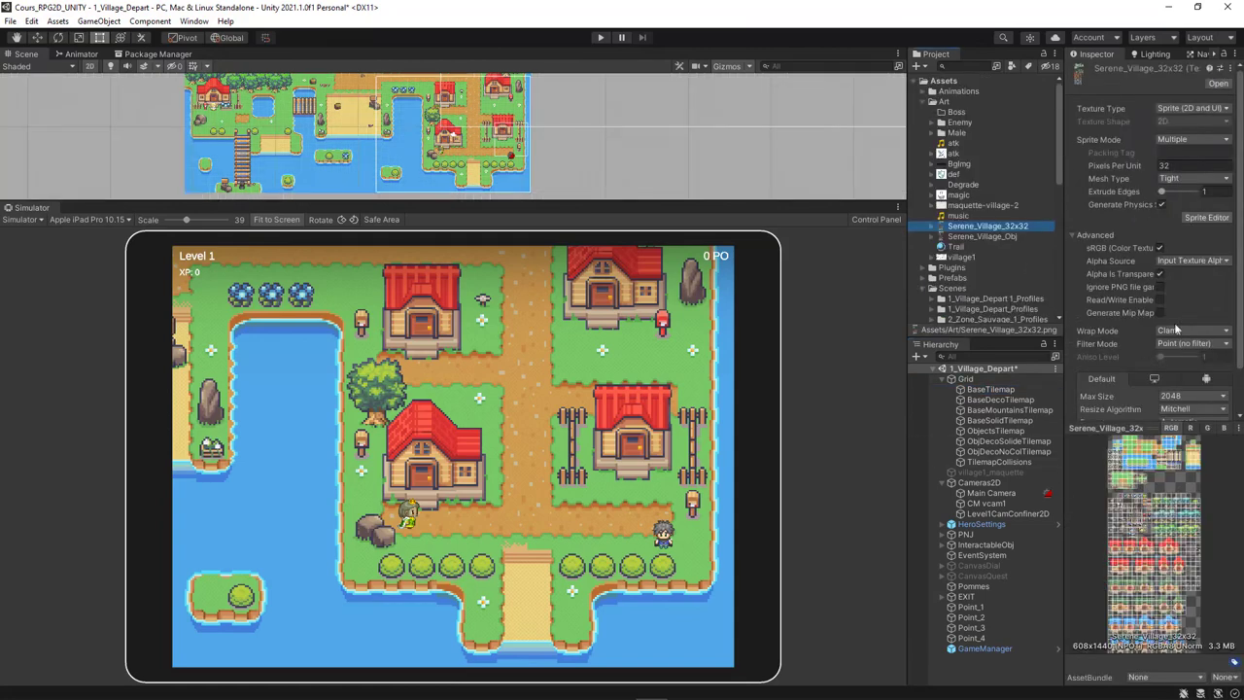
drag(1143, 427, 1144, 197)
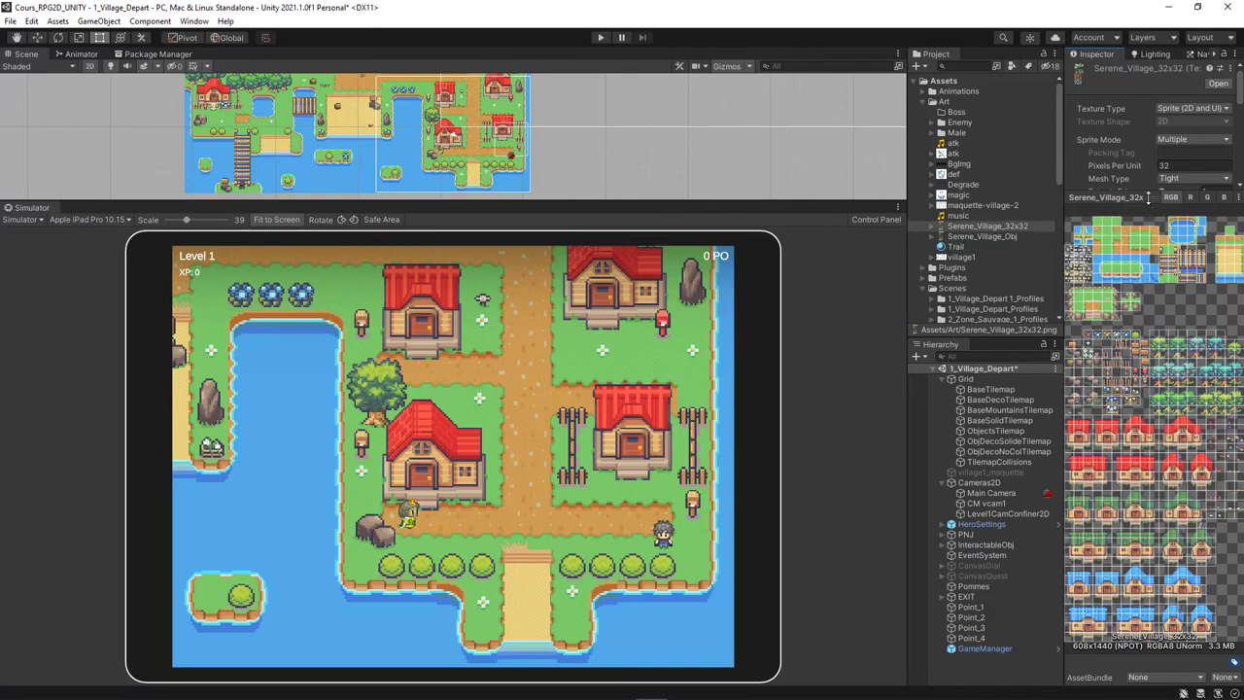
drag(1148, 200, 1154, 393)
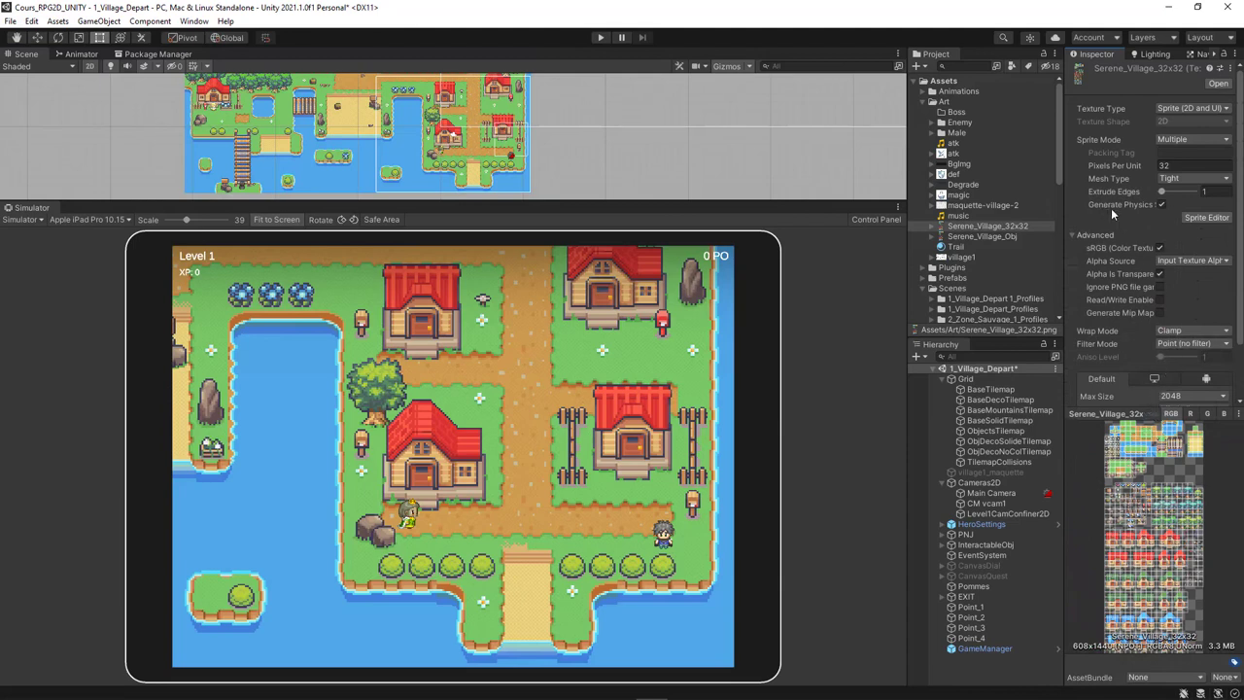
scroll(1111, 210, down, 3)
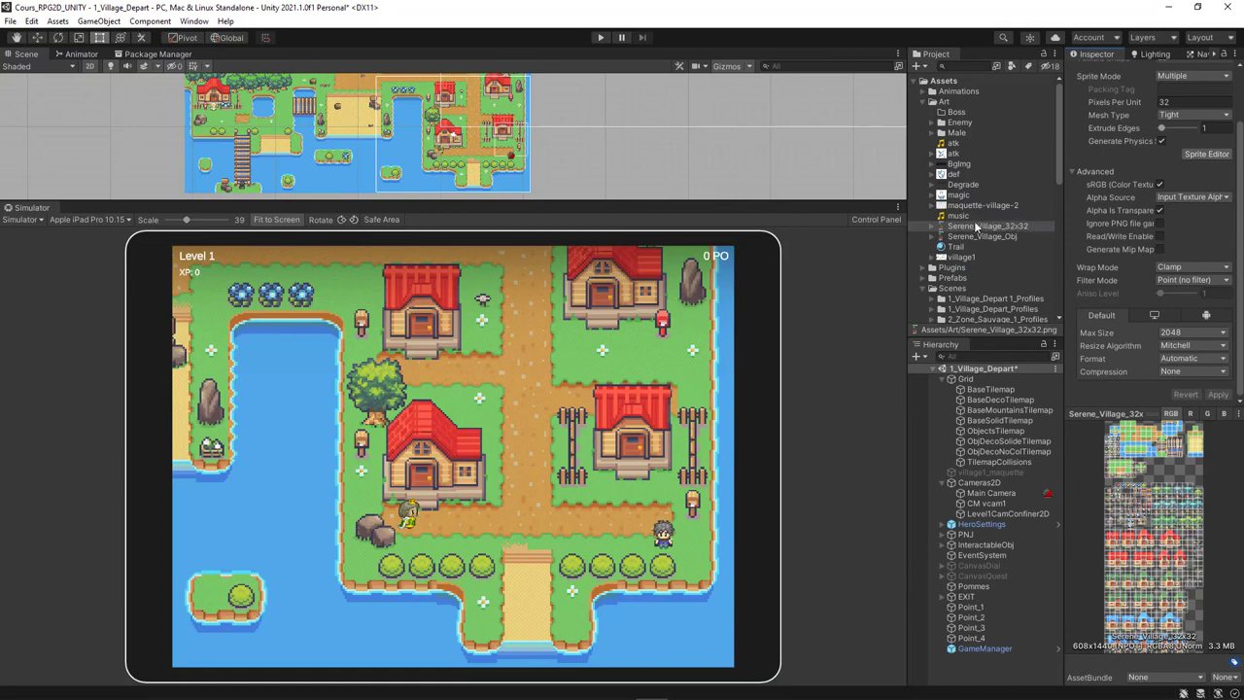
scroll(1126, 182, down, 3)
Set the tileset's Max Size to 1024 and Compression to Low Quality, then apply
click(1190, 332)
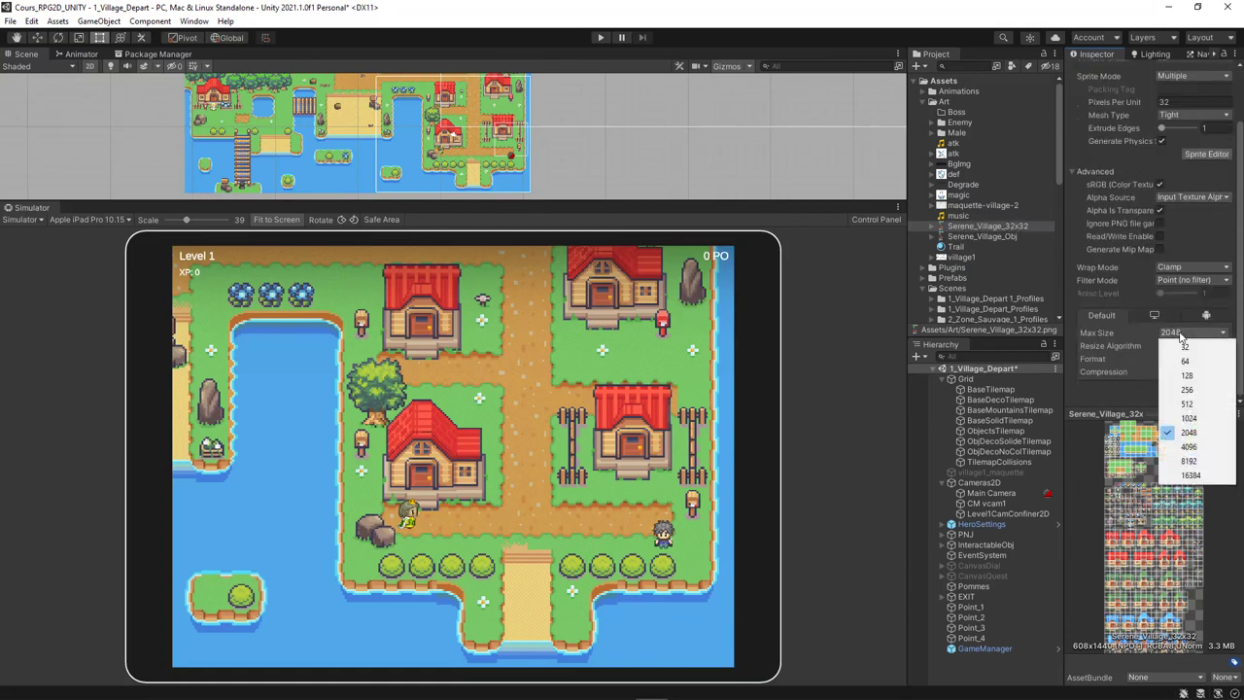
click(1197, 417)
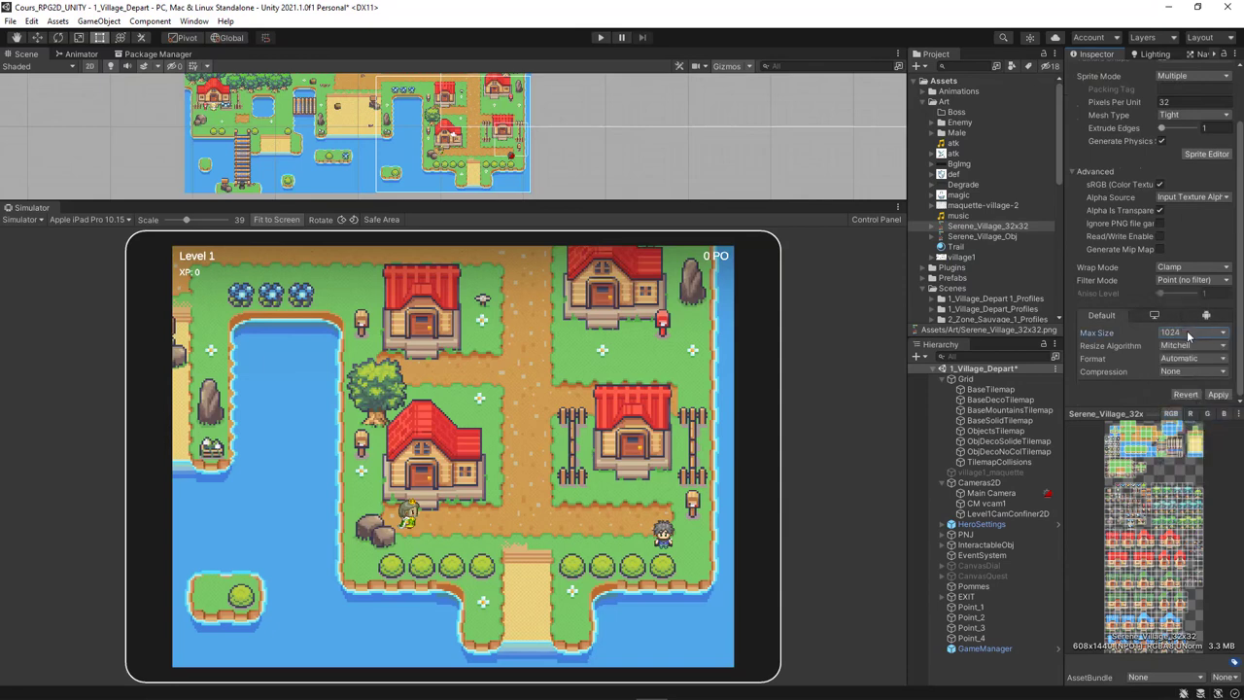
click(1179, 373)
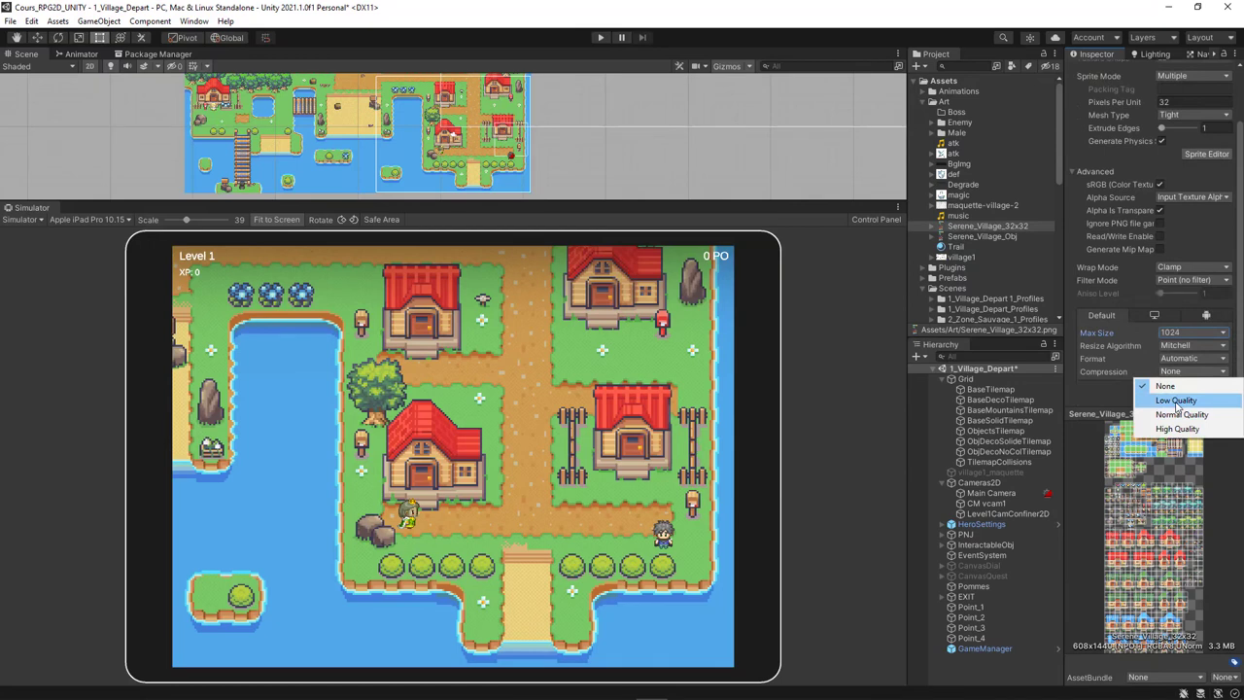
click(1177, 403)
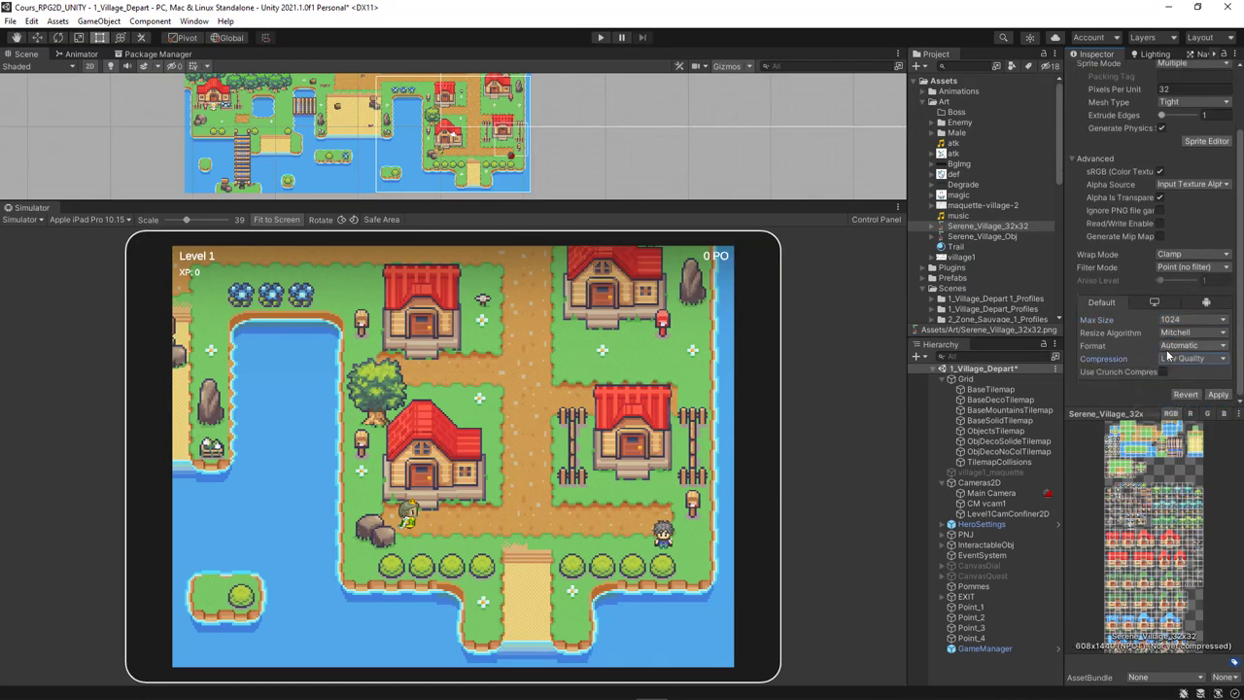
click(1216, 396)
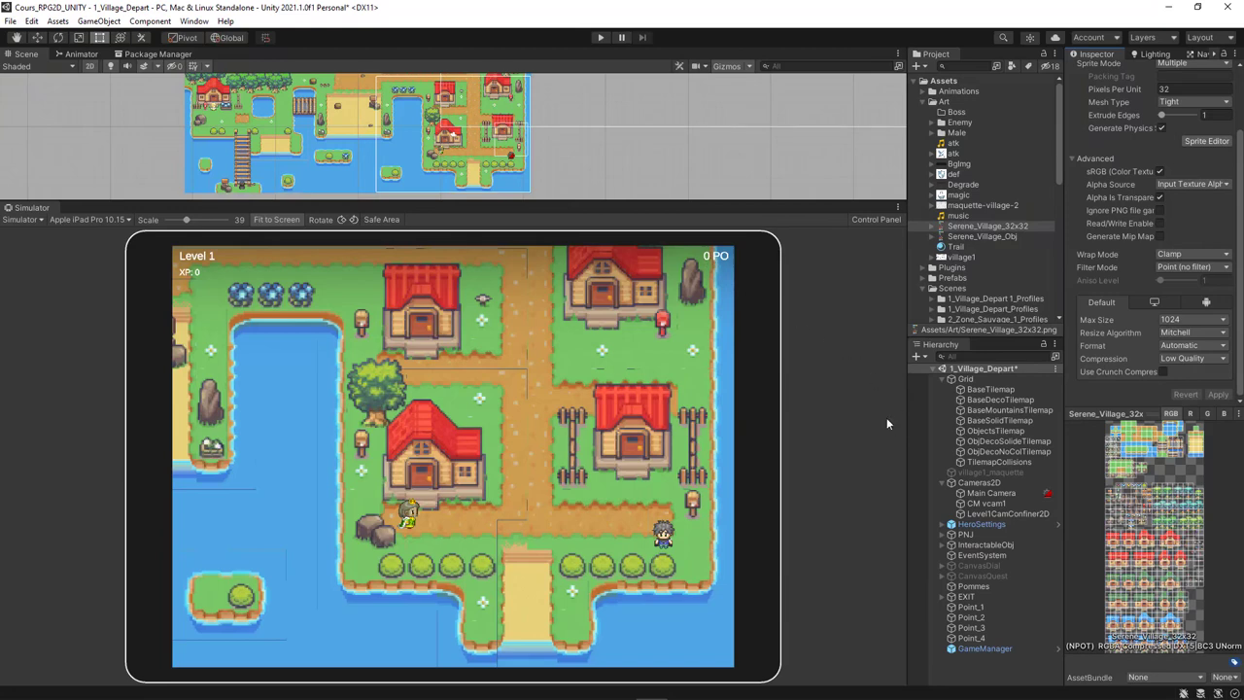
Lower the CM vcam1 Lens Ortho Size from 7 to 5, then check Main Camera and BaseDecoTilemap
click(986, 493)
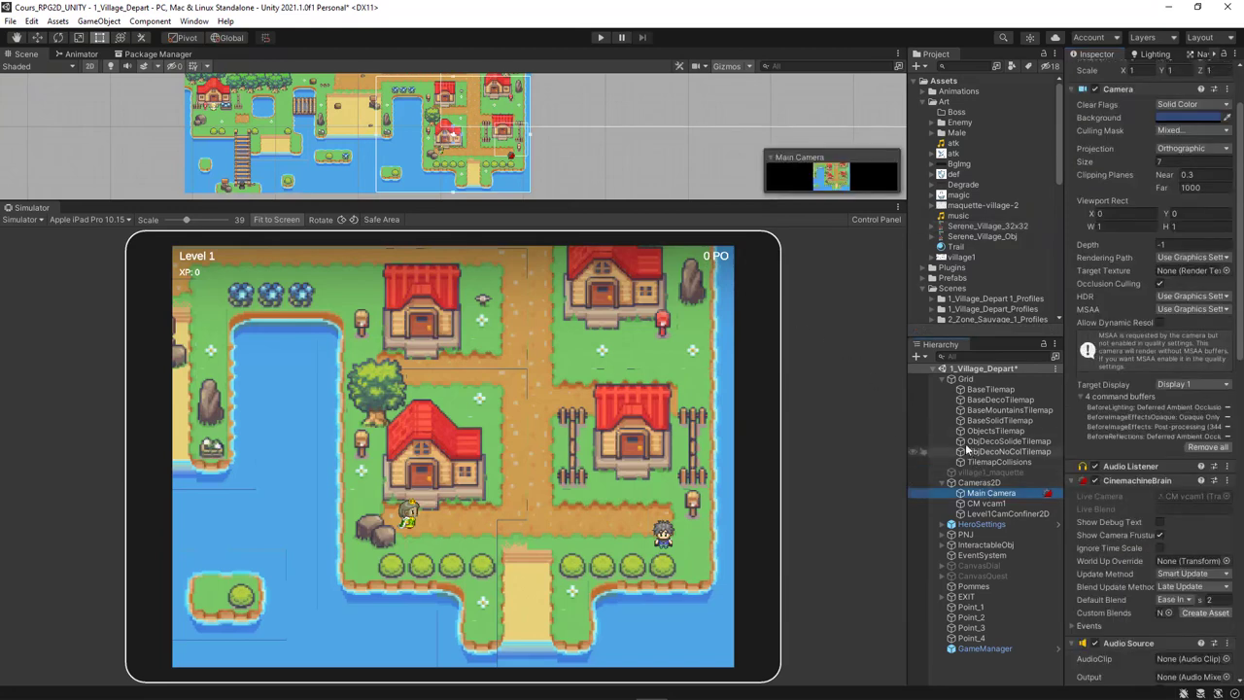
scroll(1077, 270, up, 2)
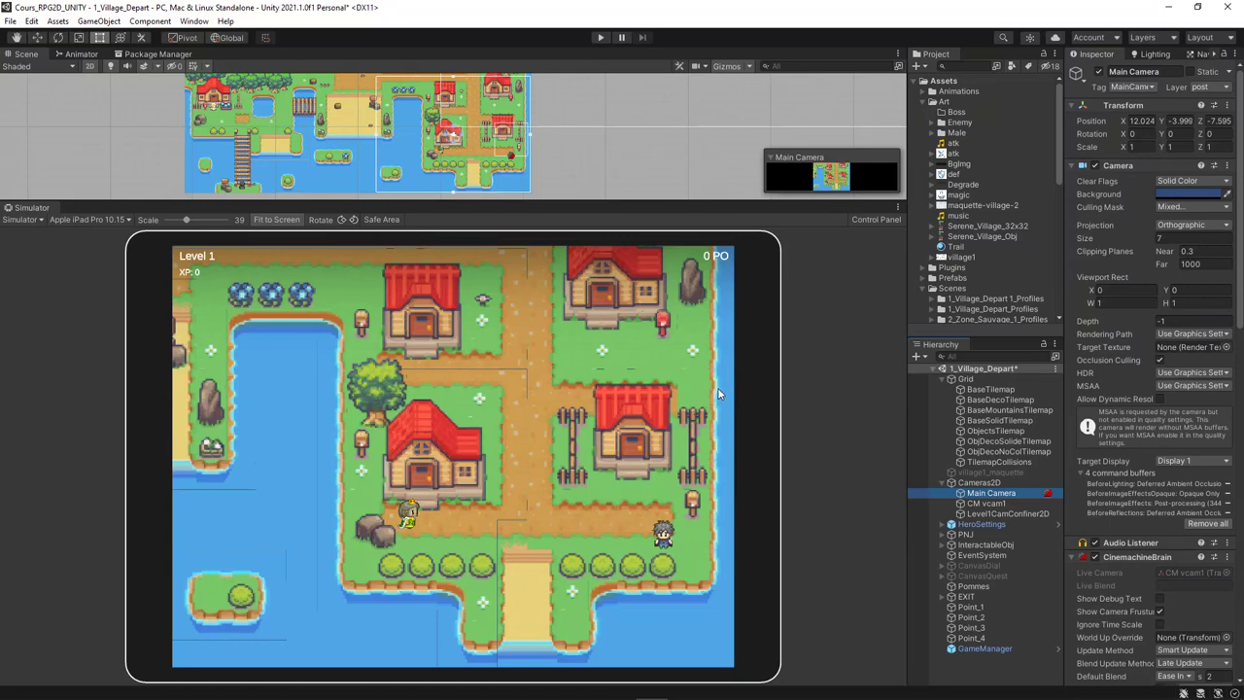
click(1000, 505)
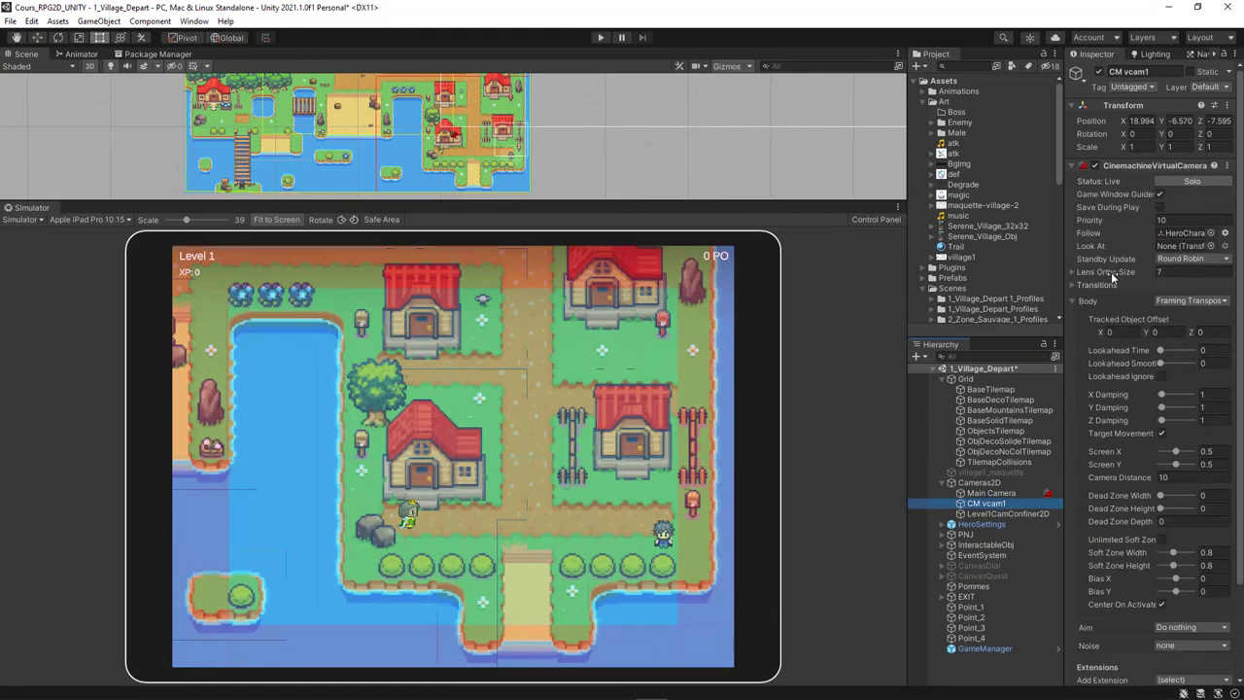
drag(1116, 271, 1099, 278)
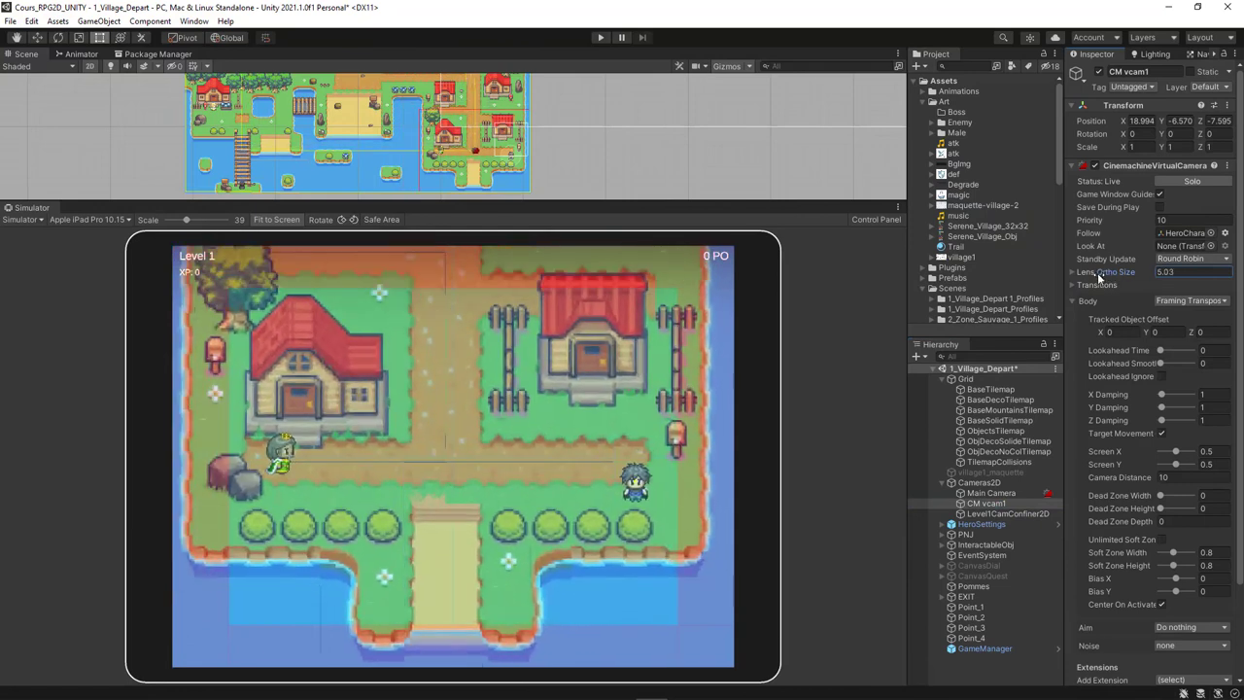
click(1171, 272)
text(5)
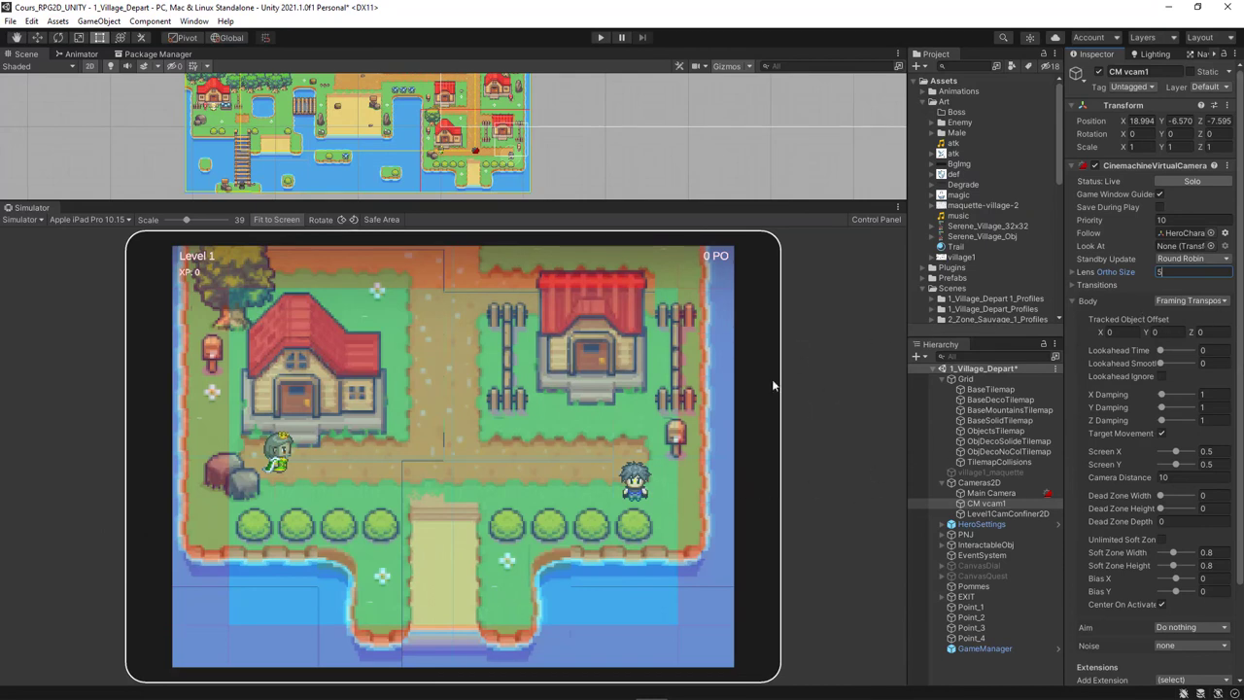
click(991, 493)
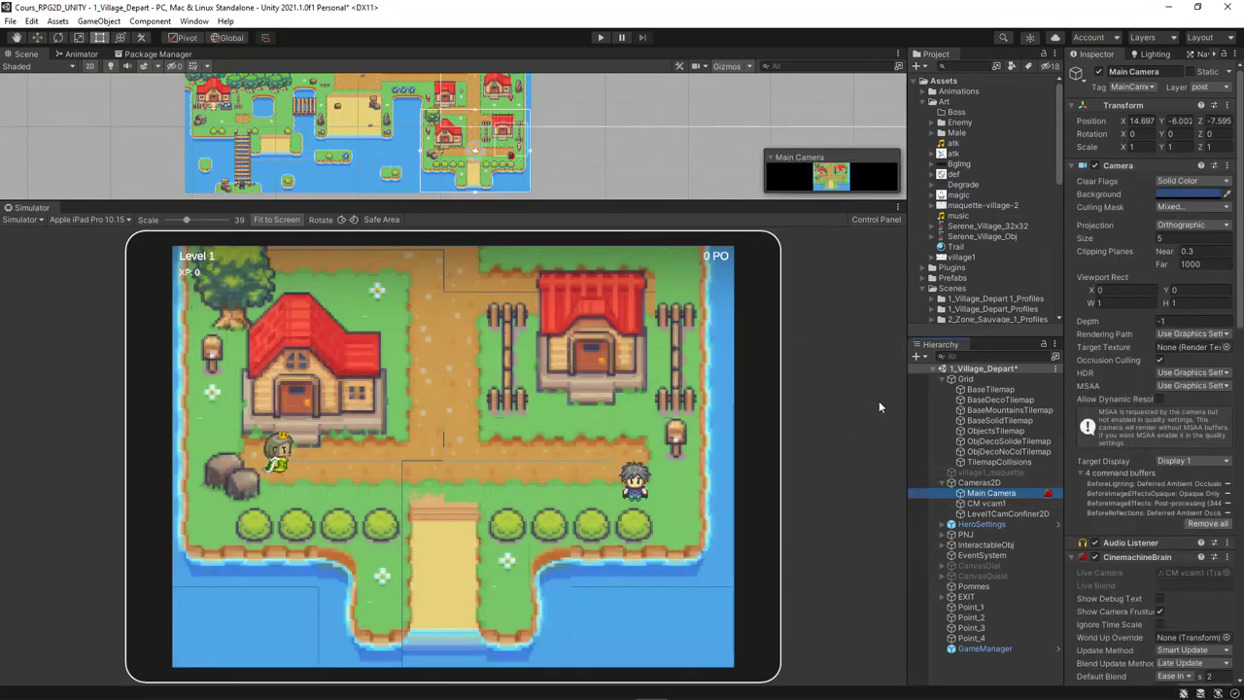
click(1000, 400)
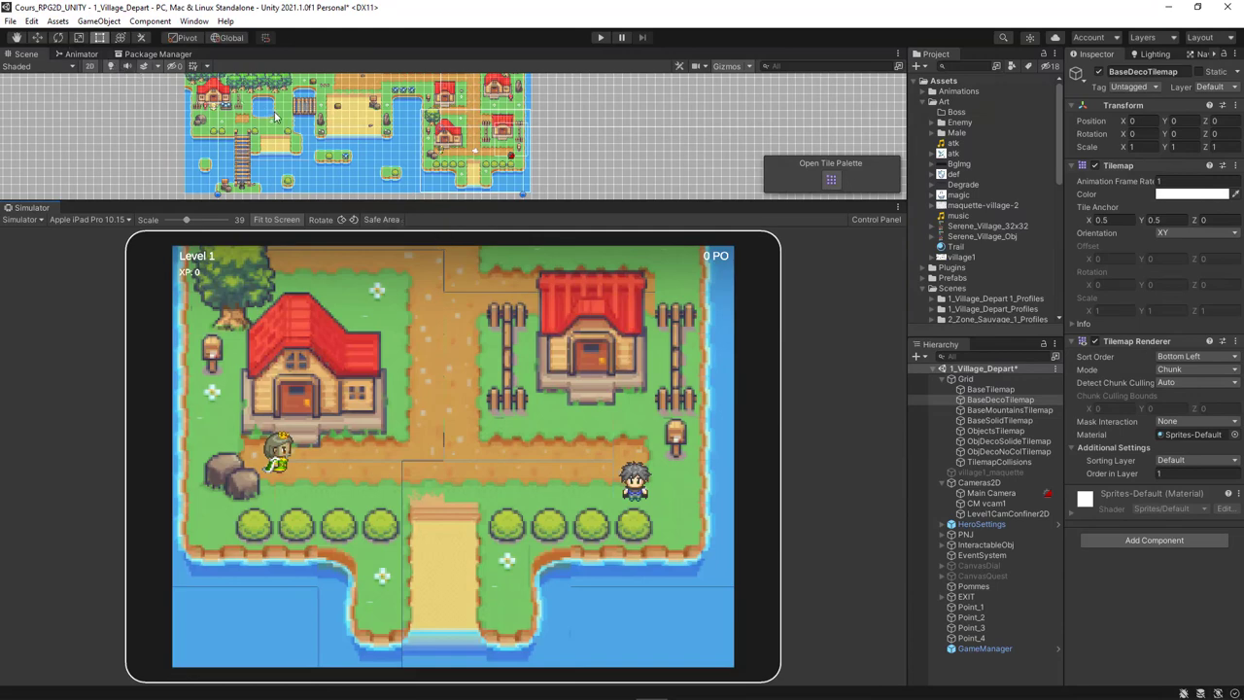
Open Project Settings on the Quality page and shift the window slightly right
click(31, 21)
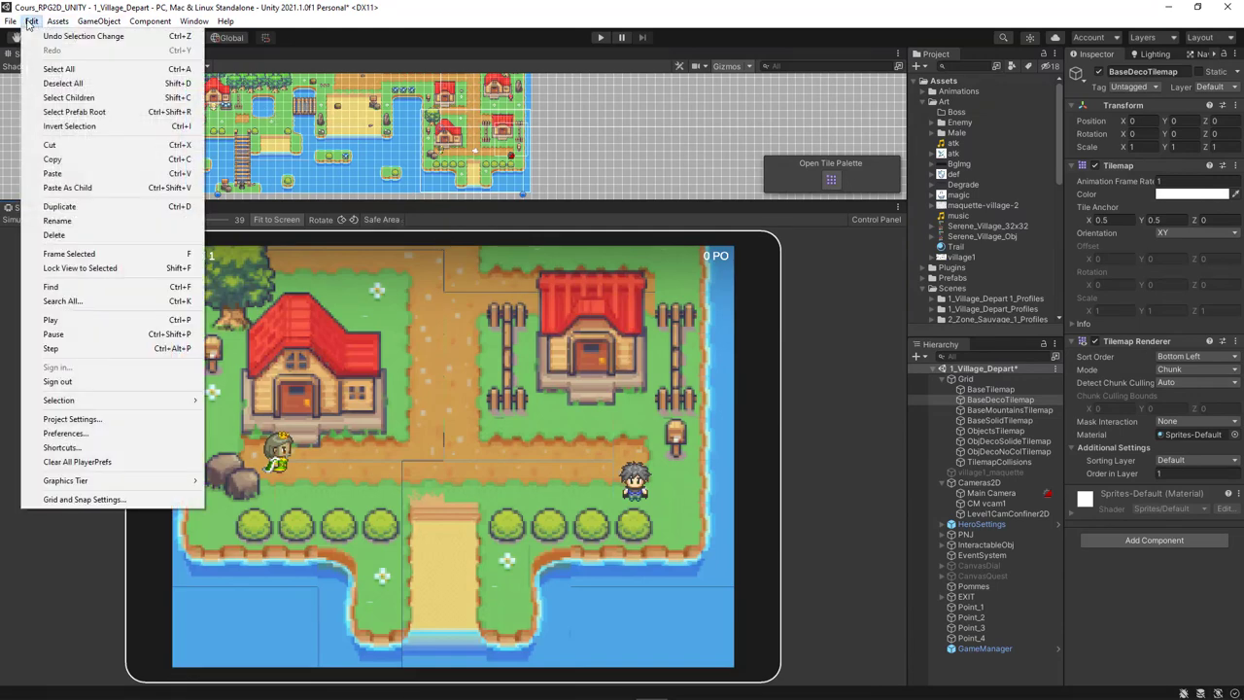
click(85, 420)
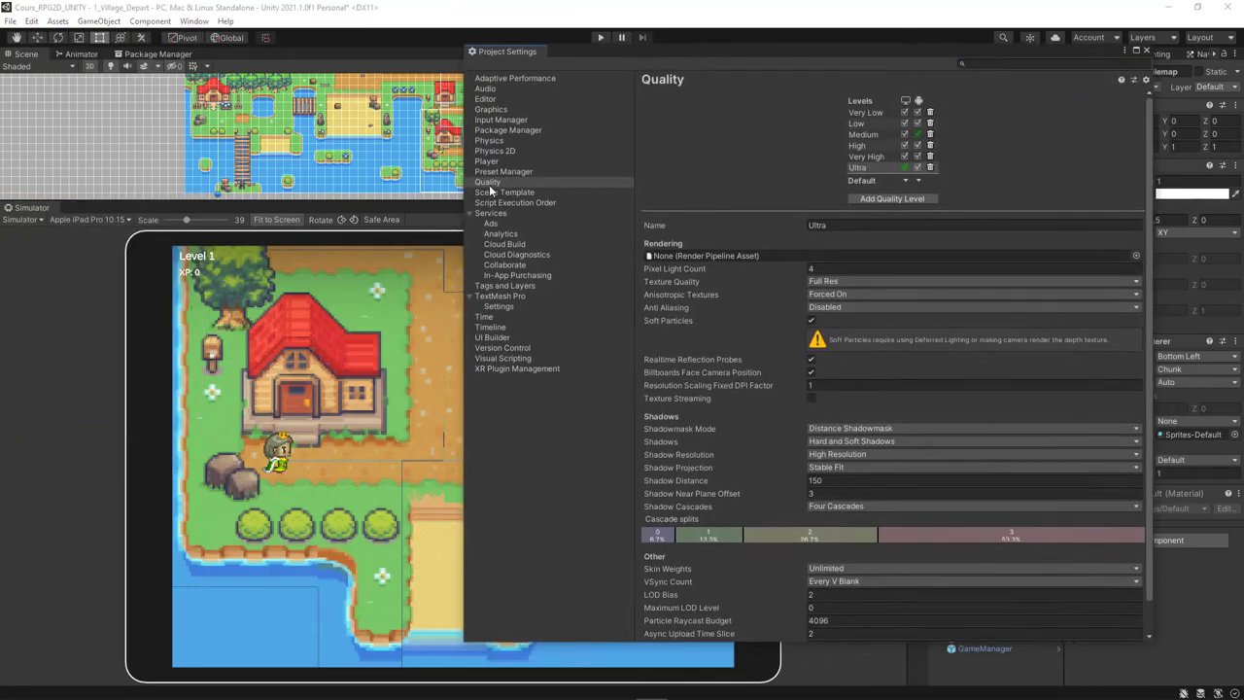
drag(725, 49, 767, 47)
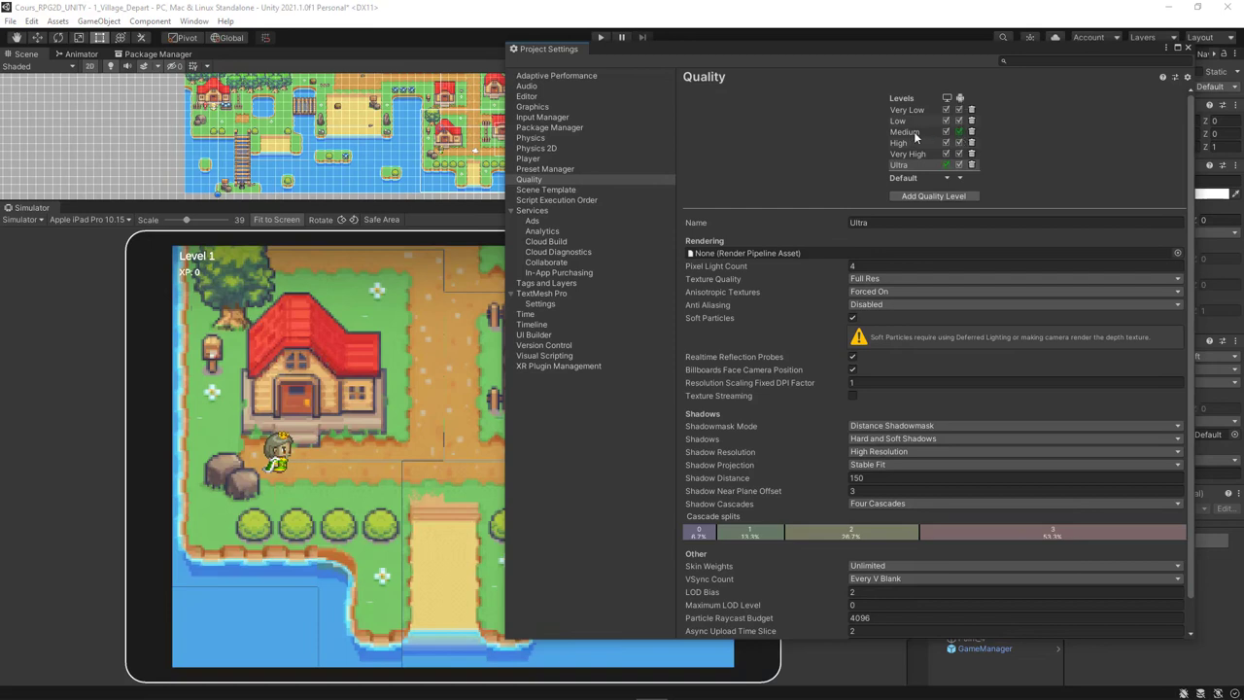
Compare the settings of the Medium, High and Ultra quality levels
click(913, 131)
click(913, 142)
click(909, 156)
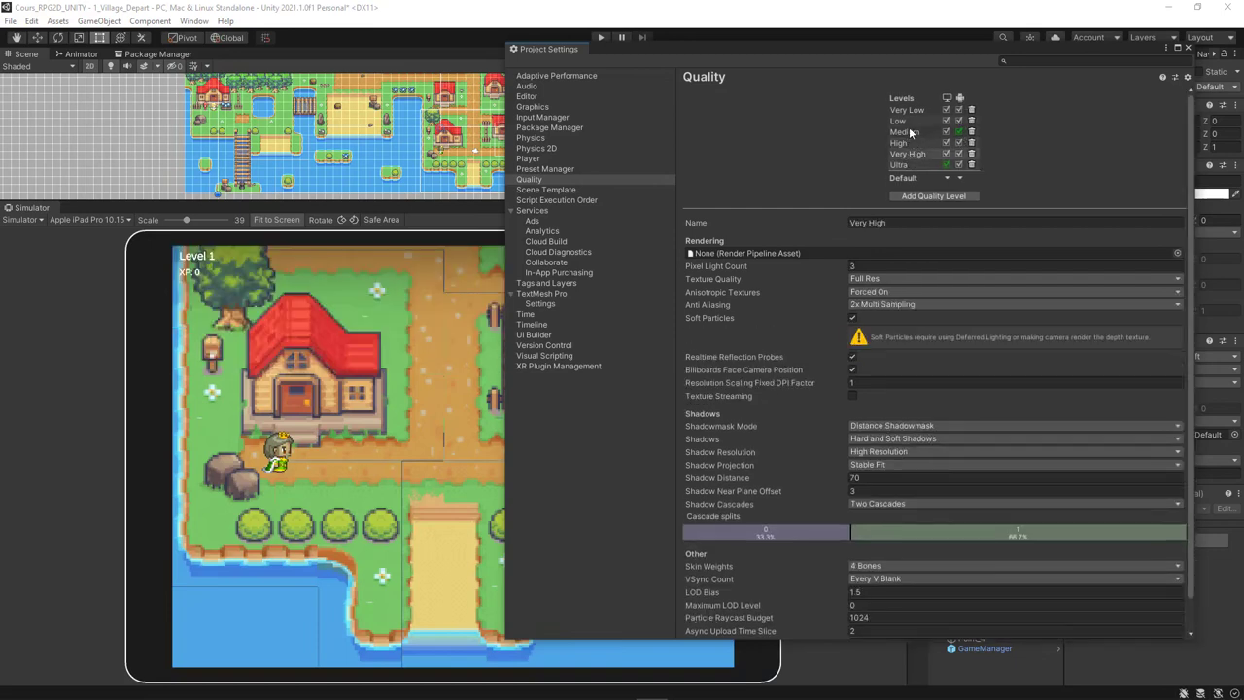
click(911, 113)
click(907, 137)
click(906, 165)
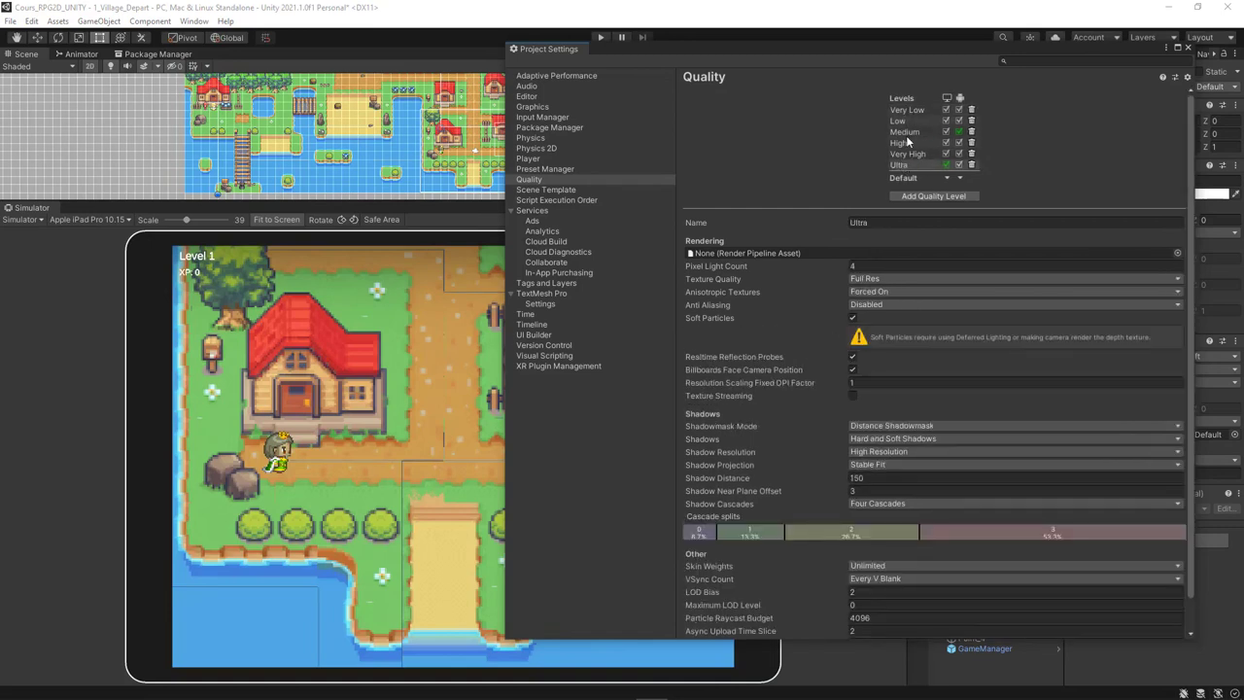
click(907, 132)
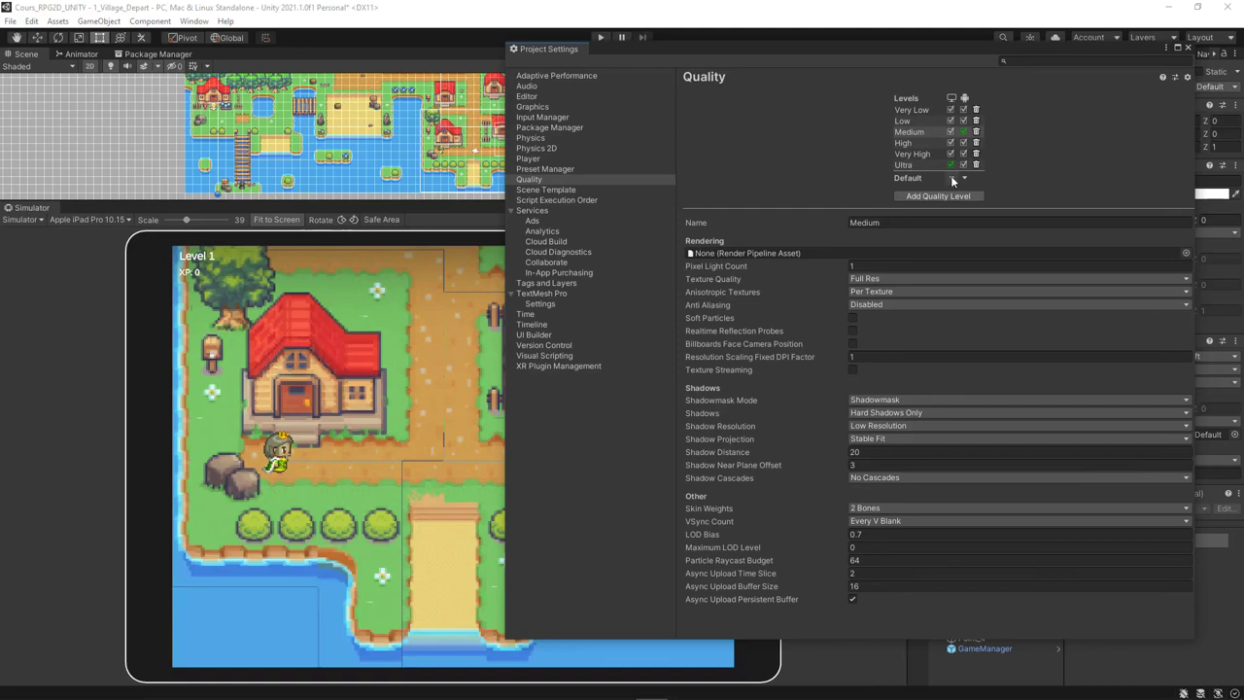
Make High the default quality level for one platform and Low for the other
click(954, 179)
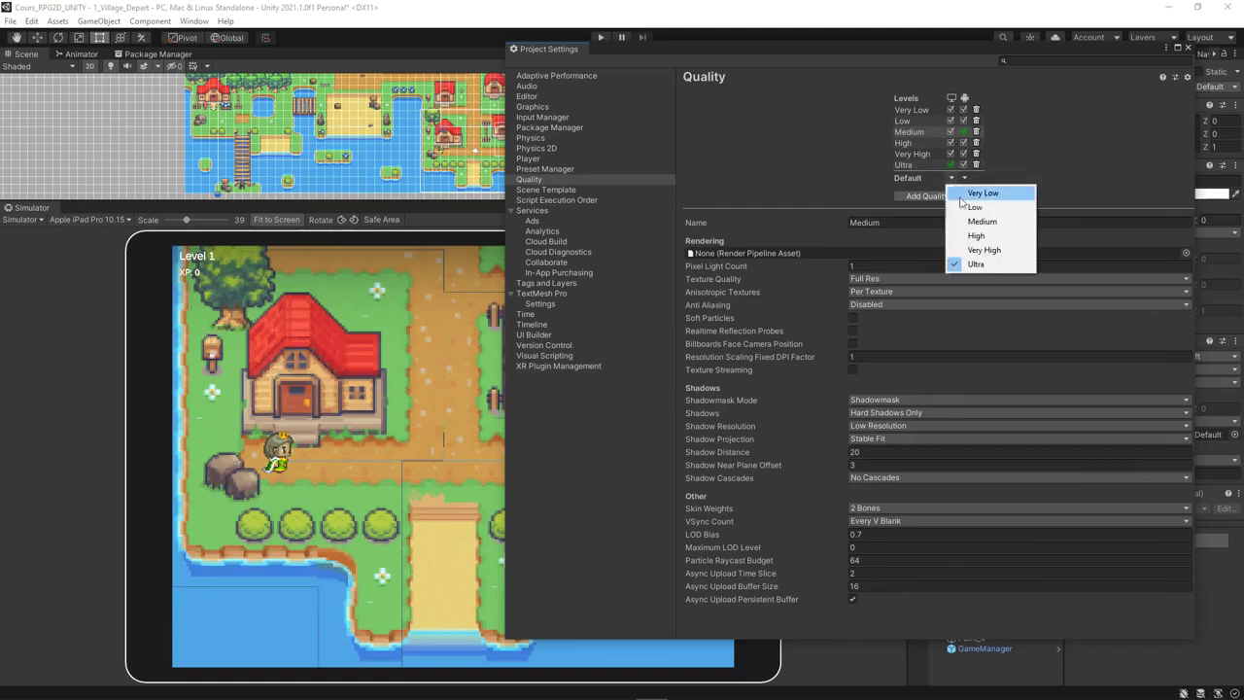
click(980, 236)
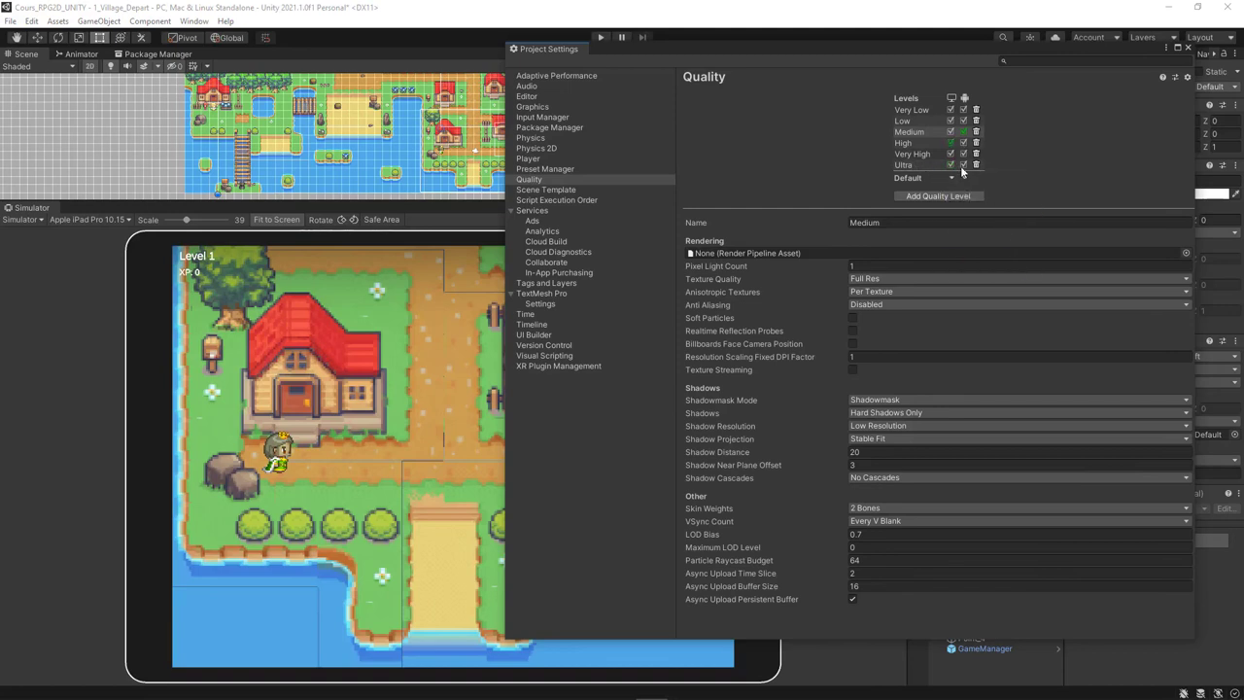
click(964, 179)
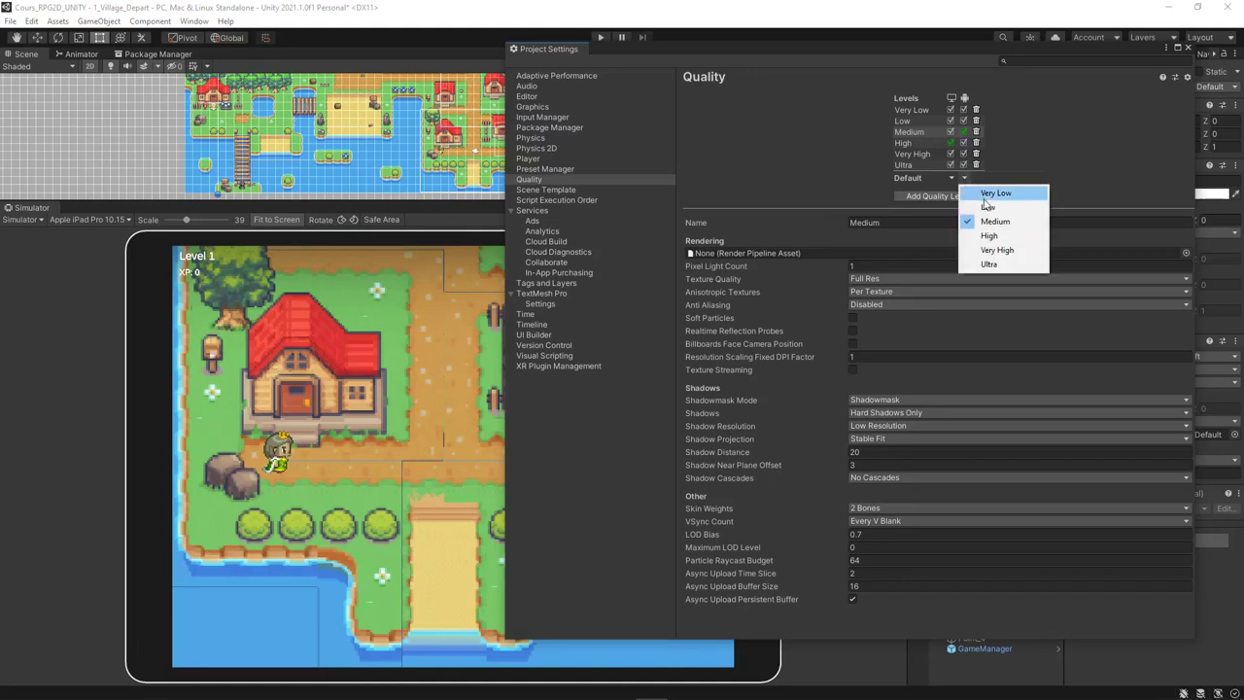
click(987, 209)
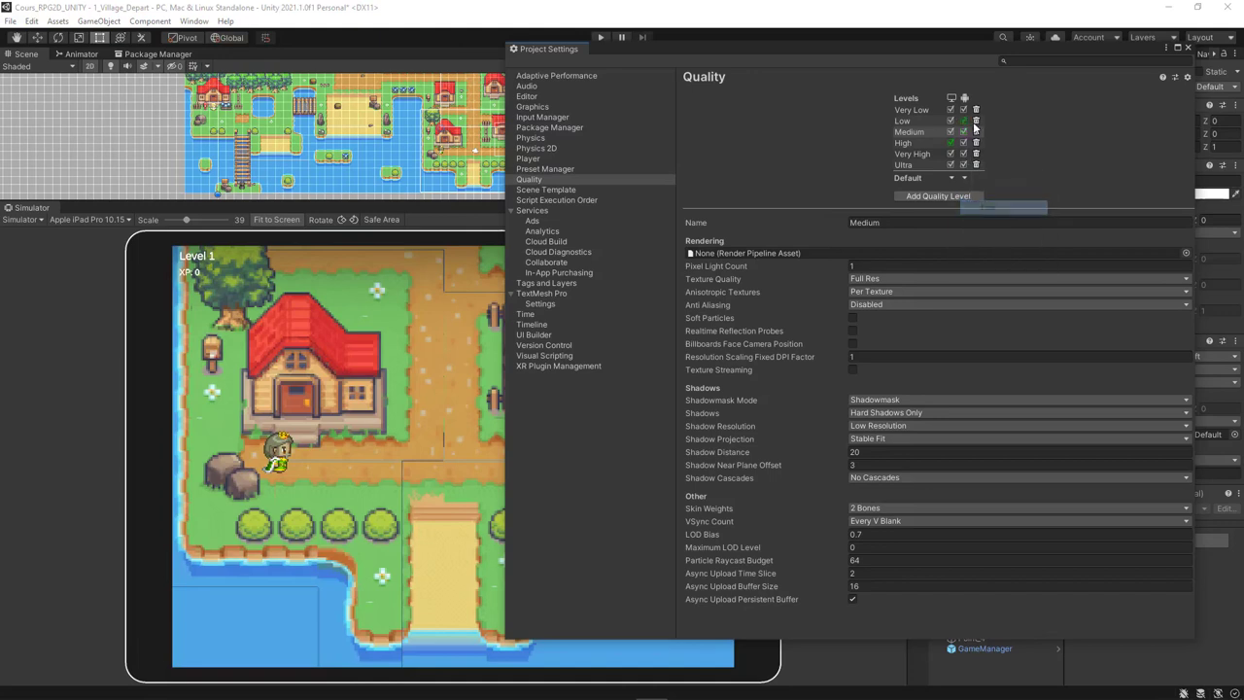
click(919, 121)
click(914, 142)
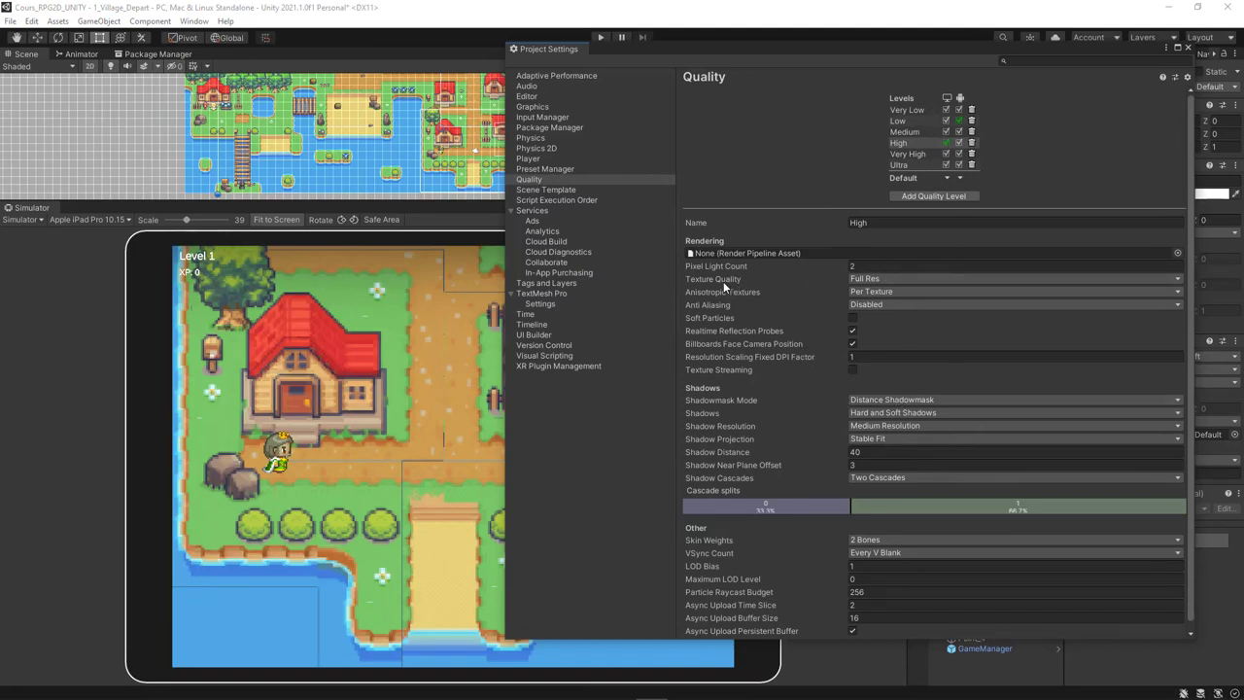
Set the High level's Texture Quality to Half Res and keep Anti Aliasing Disabled
click(875, 279)
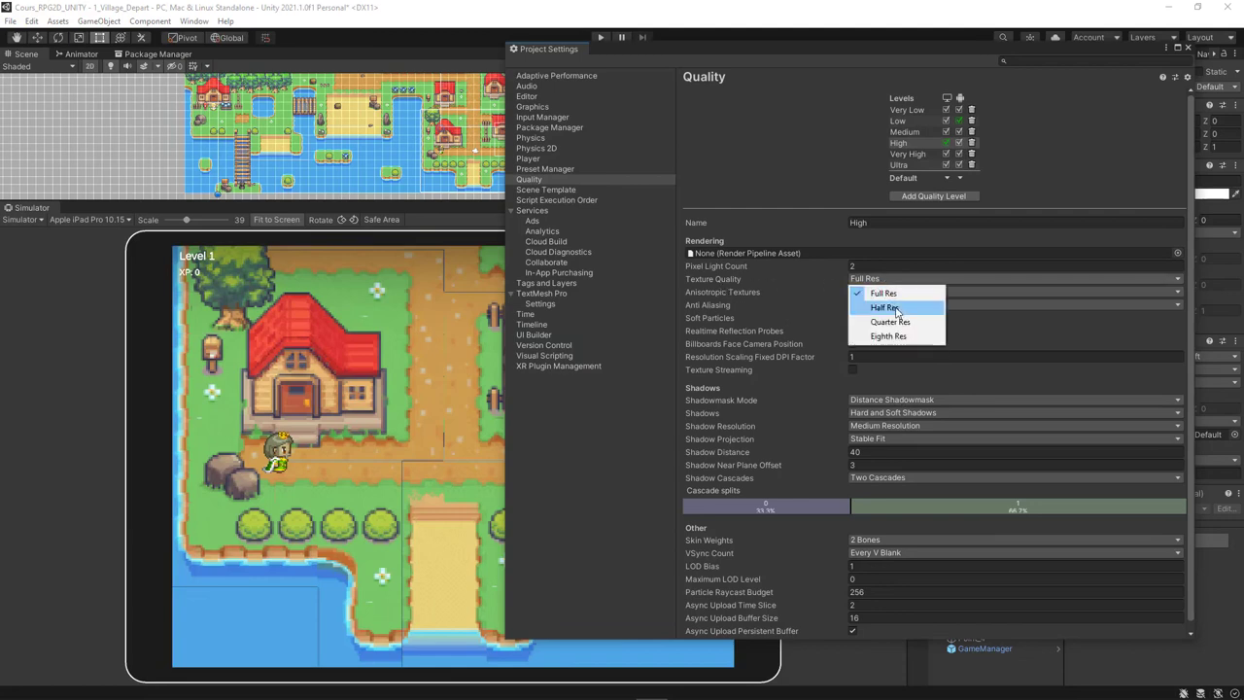
click(896, 308)
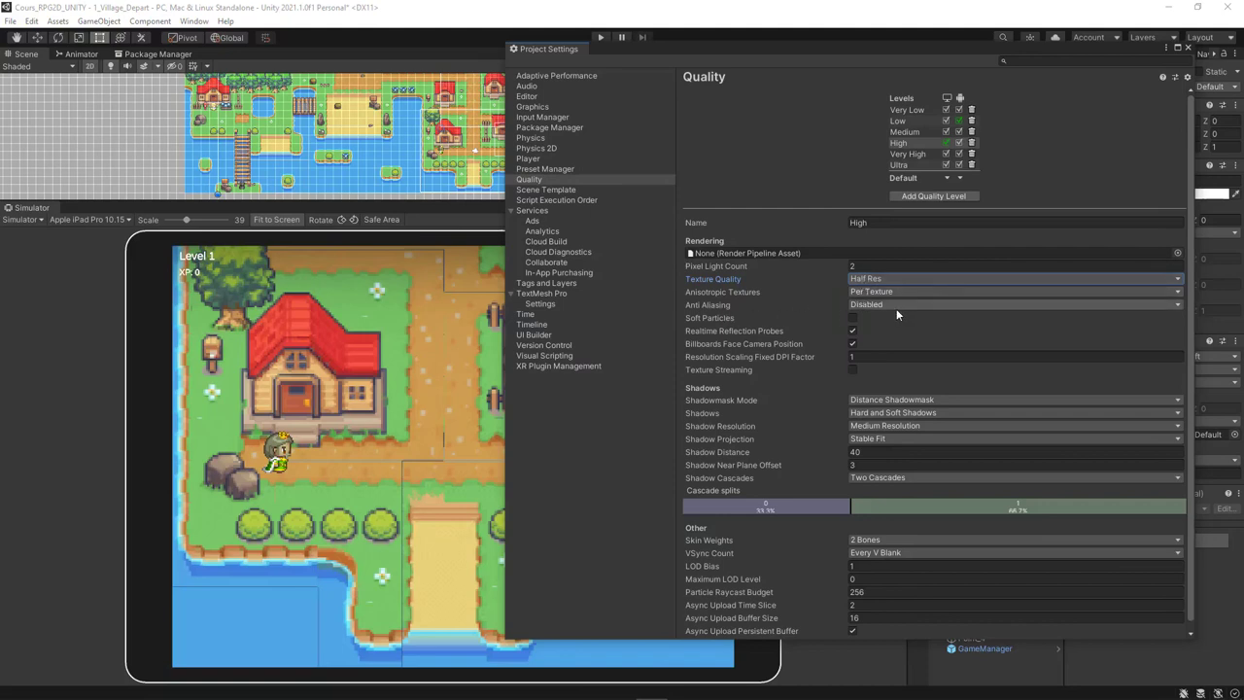
click(896, 305)
click(890, 320)
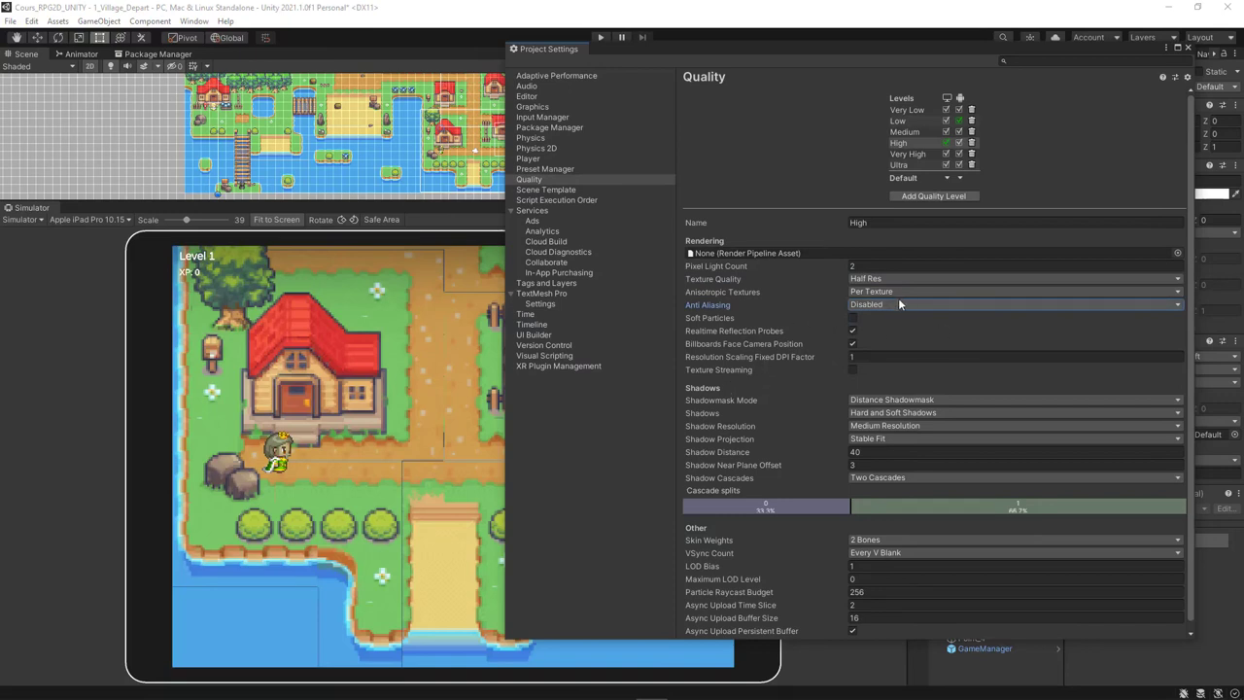
scroll(899, 304, down, 1)
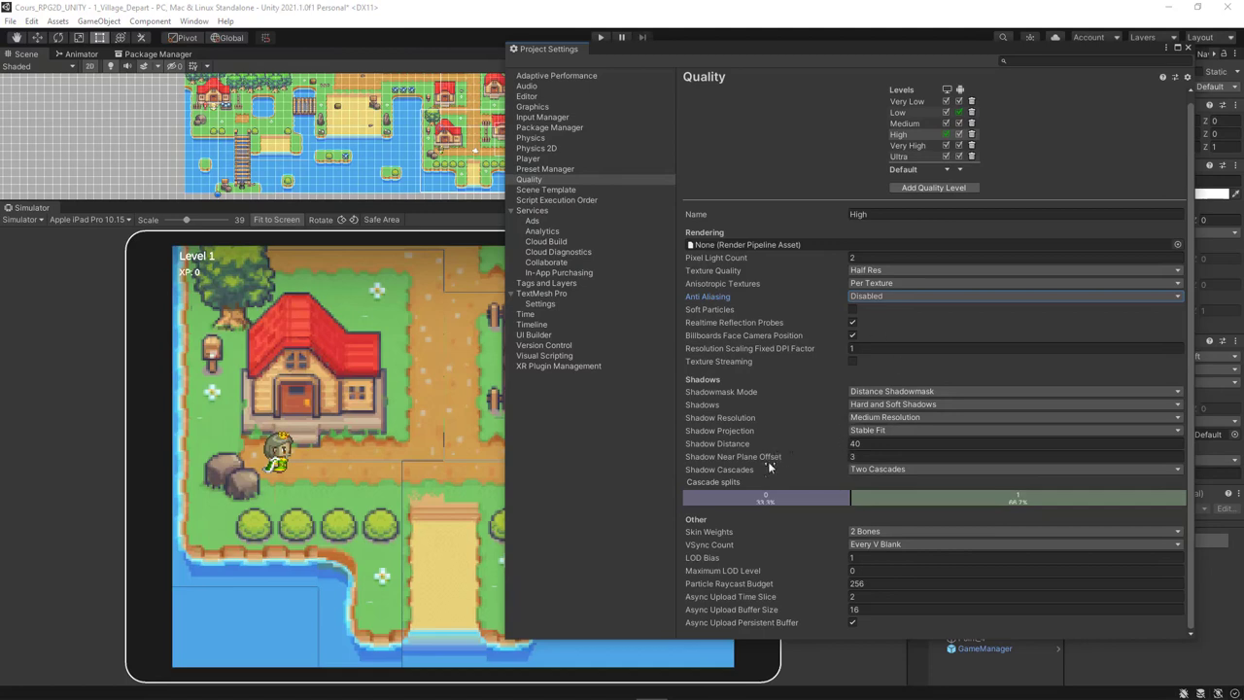
scroll(847, 576, up, 1)
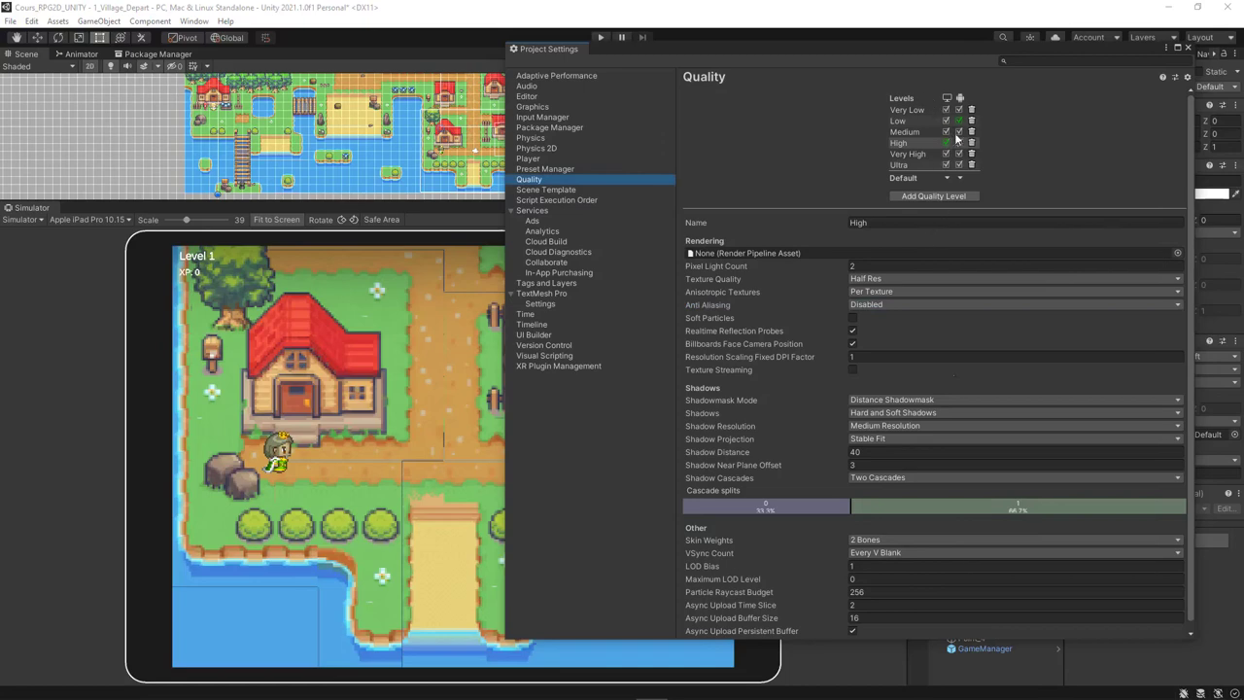
Close Project Settings, pan the JeuNiveau1 Scene view and enlarge the Game view
click(1187, 47)
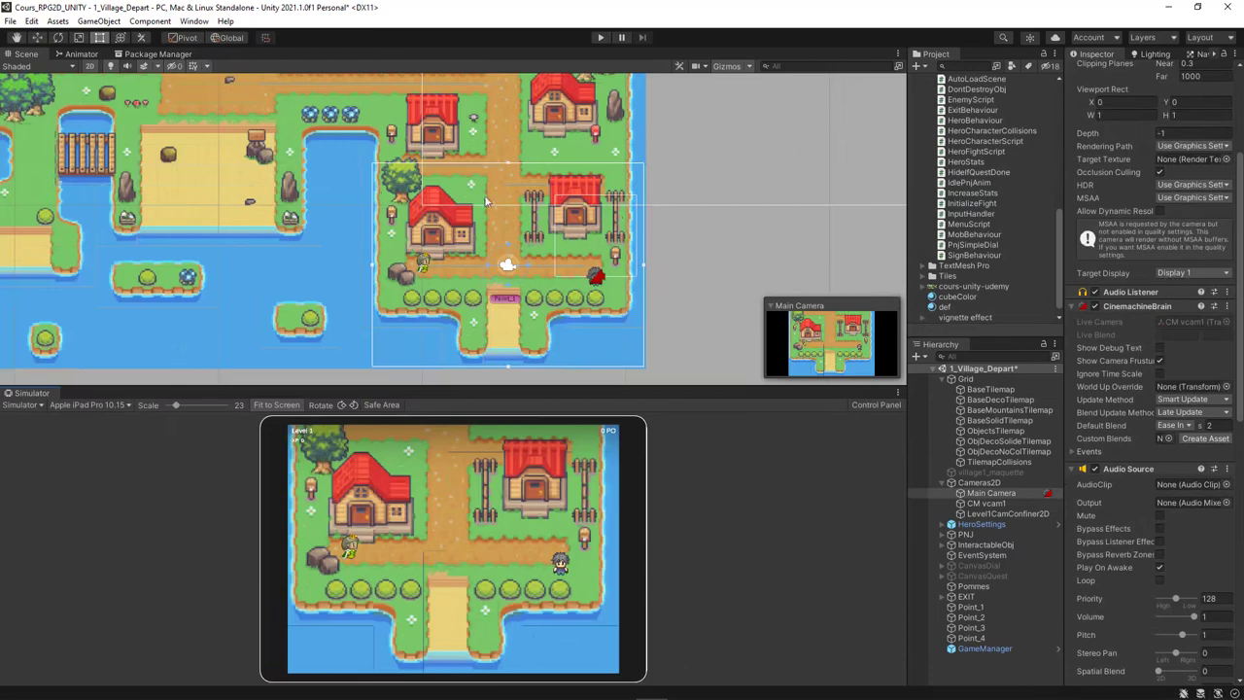
mouse_move(498, 185)
middle_down()
mouse_move(598, 233)
mouse_move(552, 204)
mouse_move(591, 174)
middle_up()
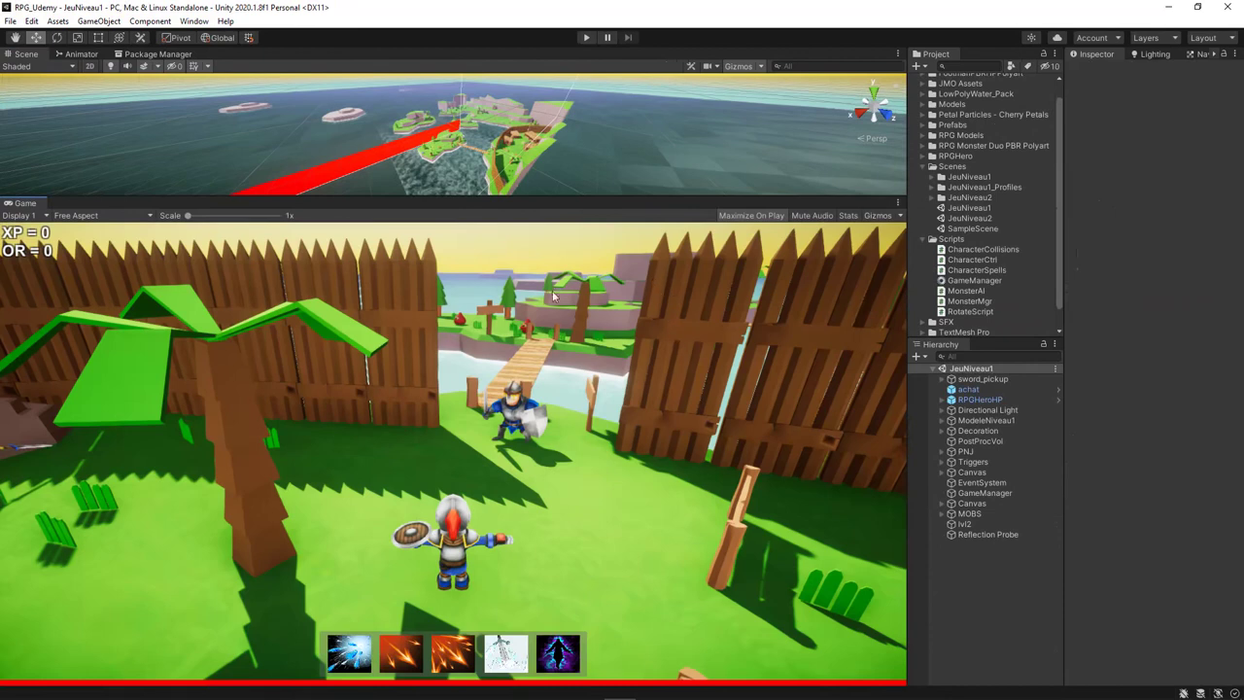
drag(545, 192, 562, 163)
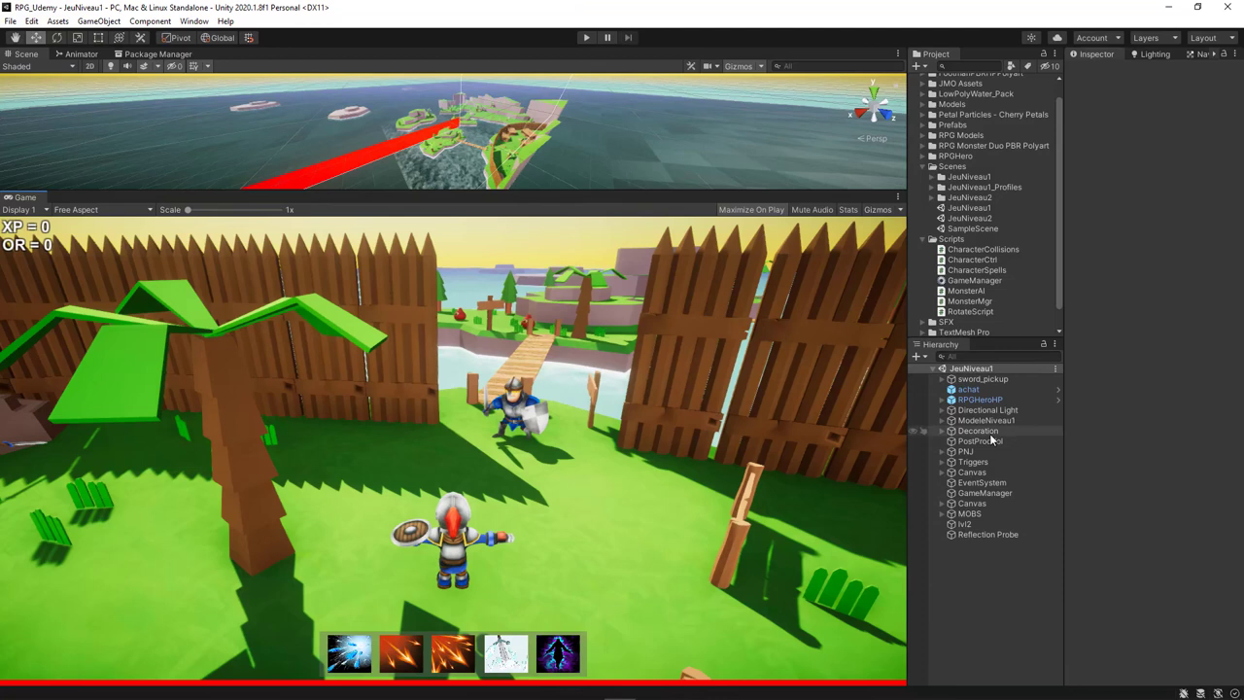
Toggle the RPGHeroHP Main Camera's post-processing off, on and off, then select PostProcVol
click(942, 400)
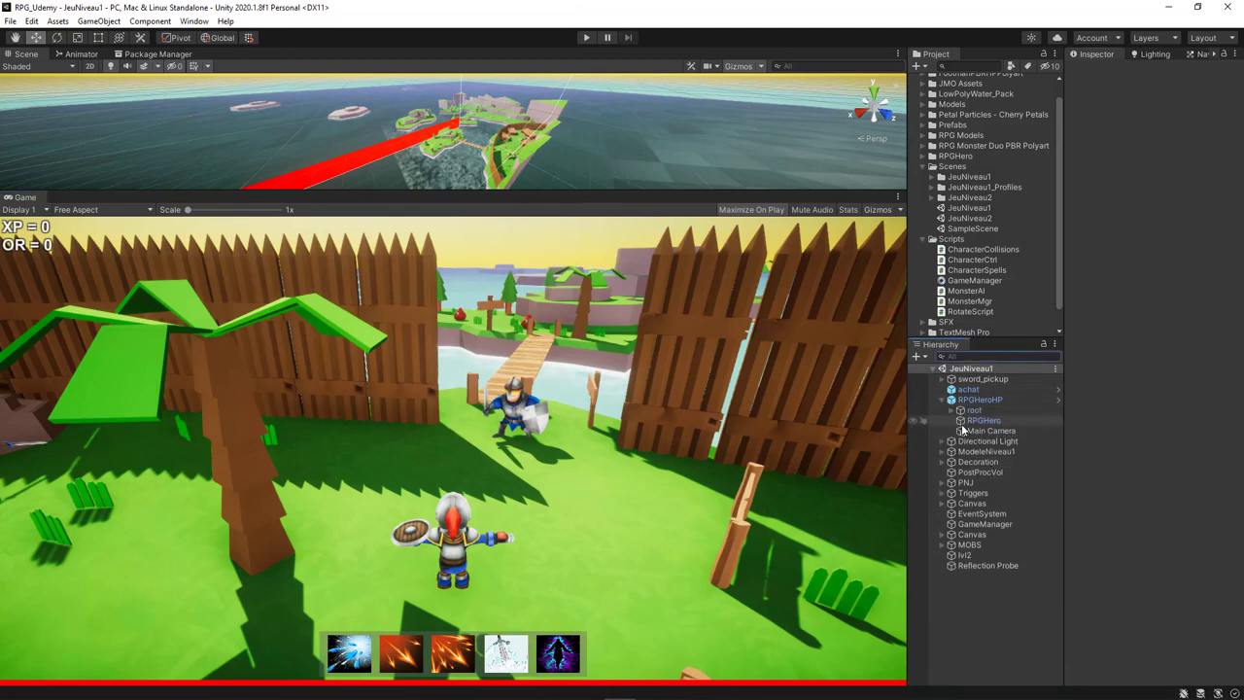
click(986, 430)
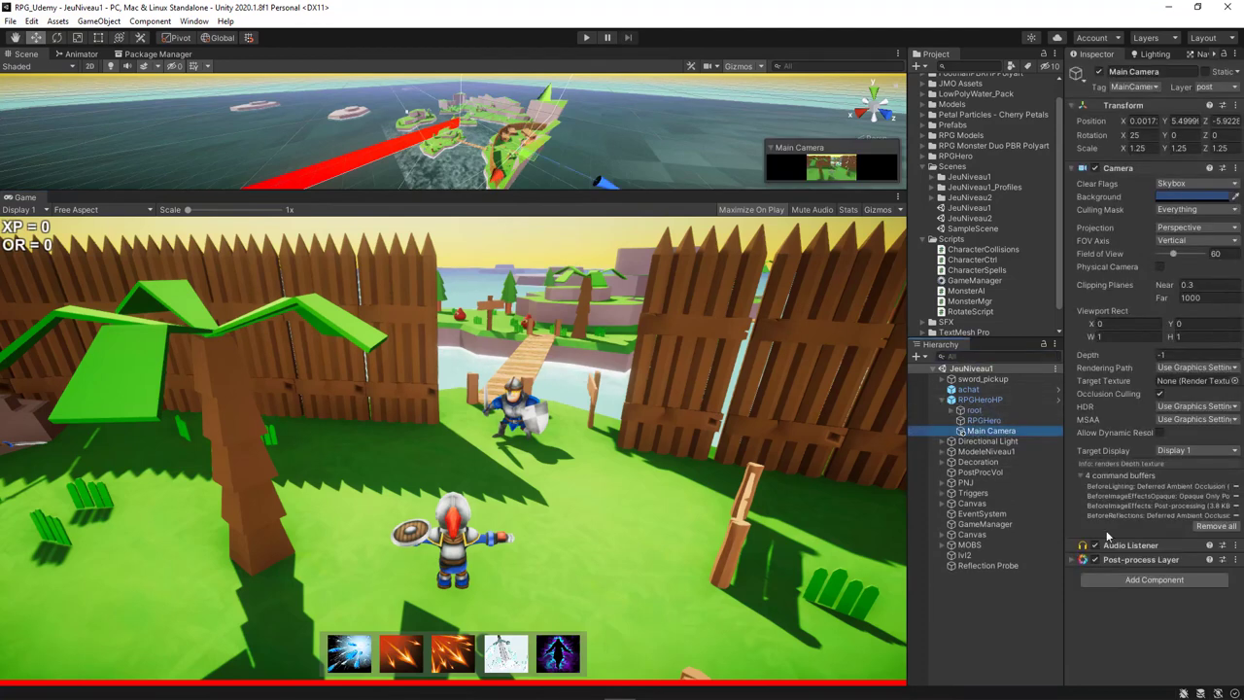
click(1094, 560)
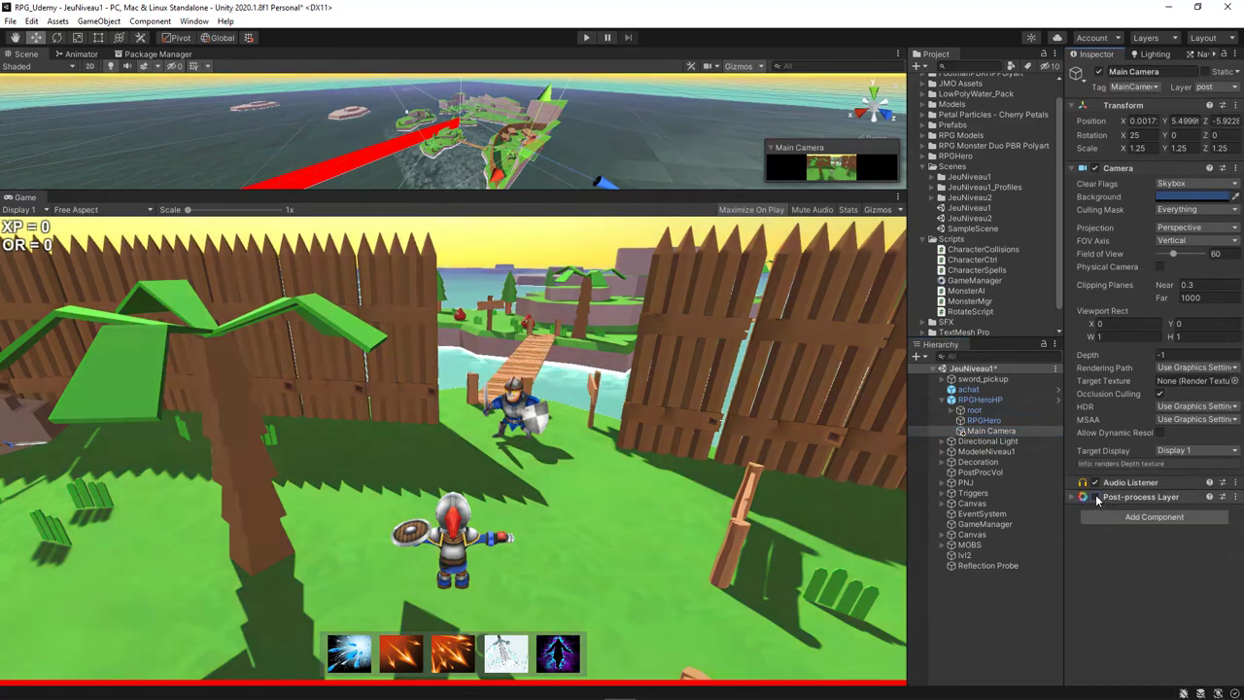
click(1096, 498)
click(1094, 560)
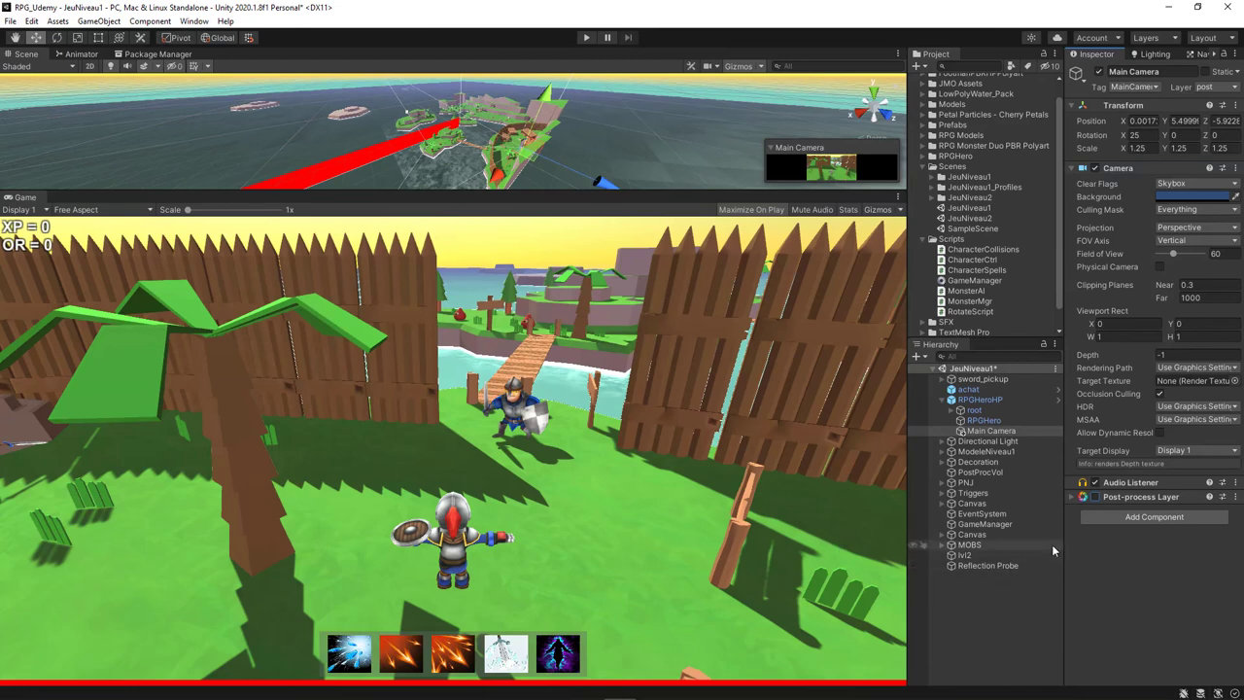
click(994, 473)
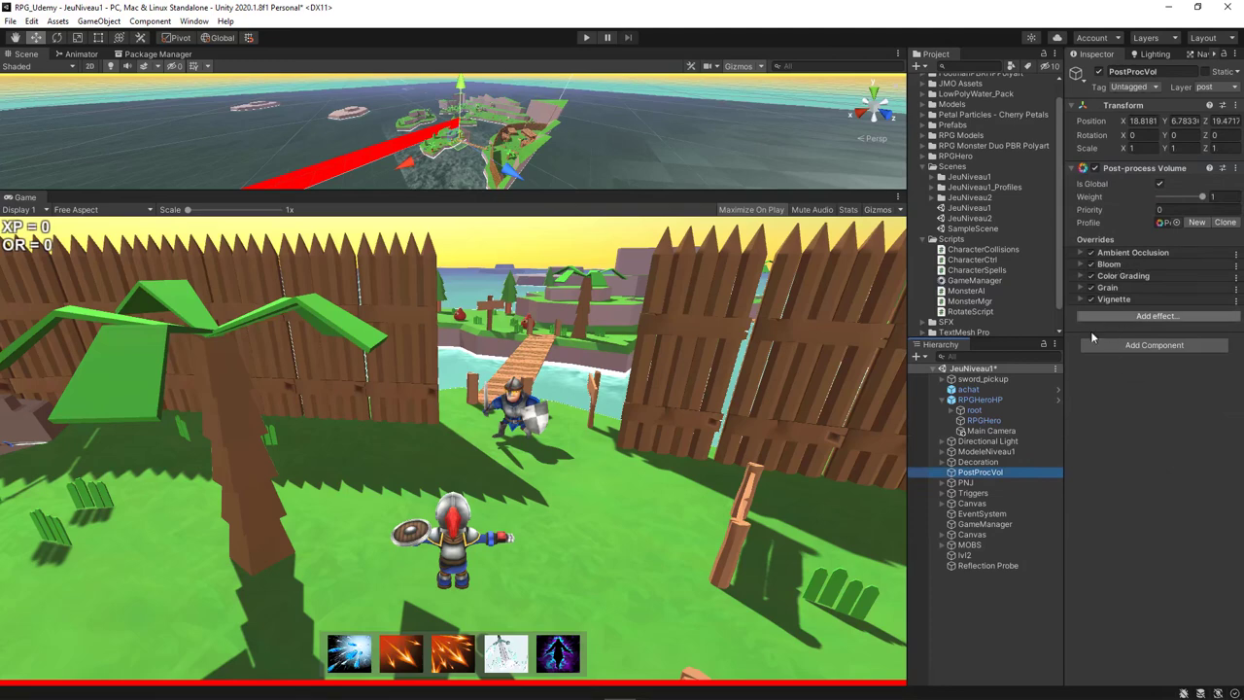
On PostProcVol, switch off the Vignette, Grain, Bloom and Ambient Occlusion overrides
click(991, 430)
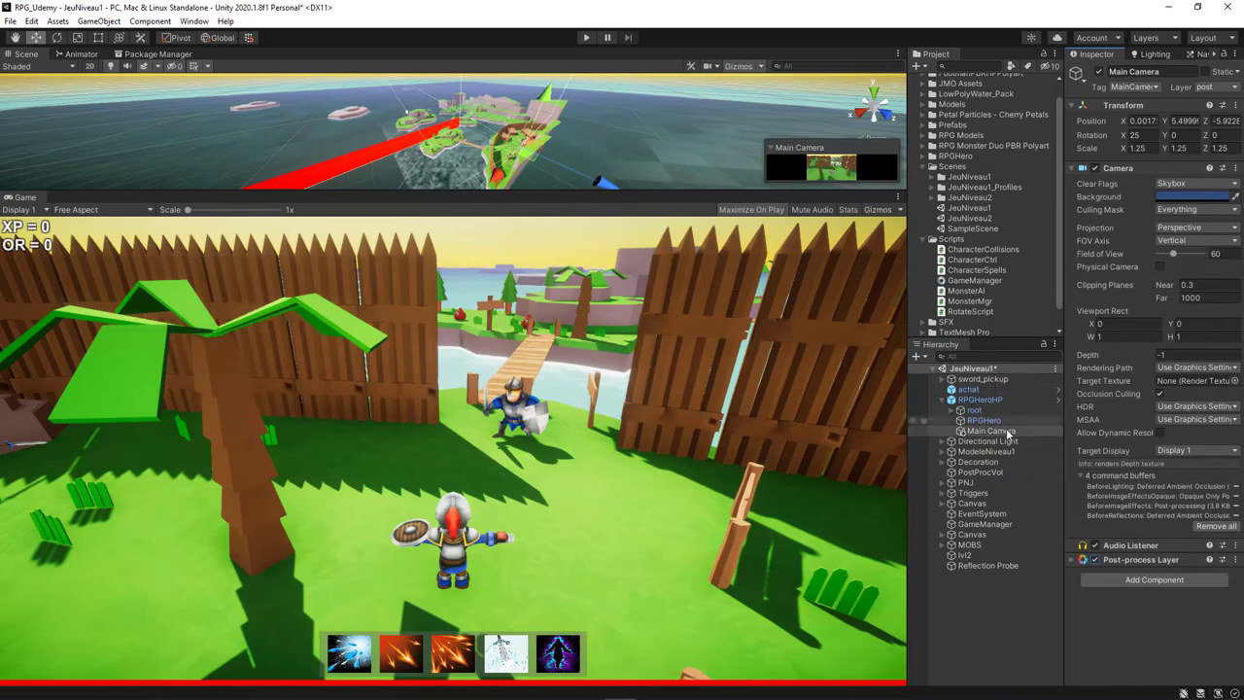
click(991, 471)
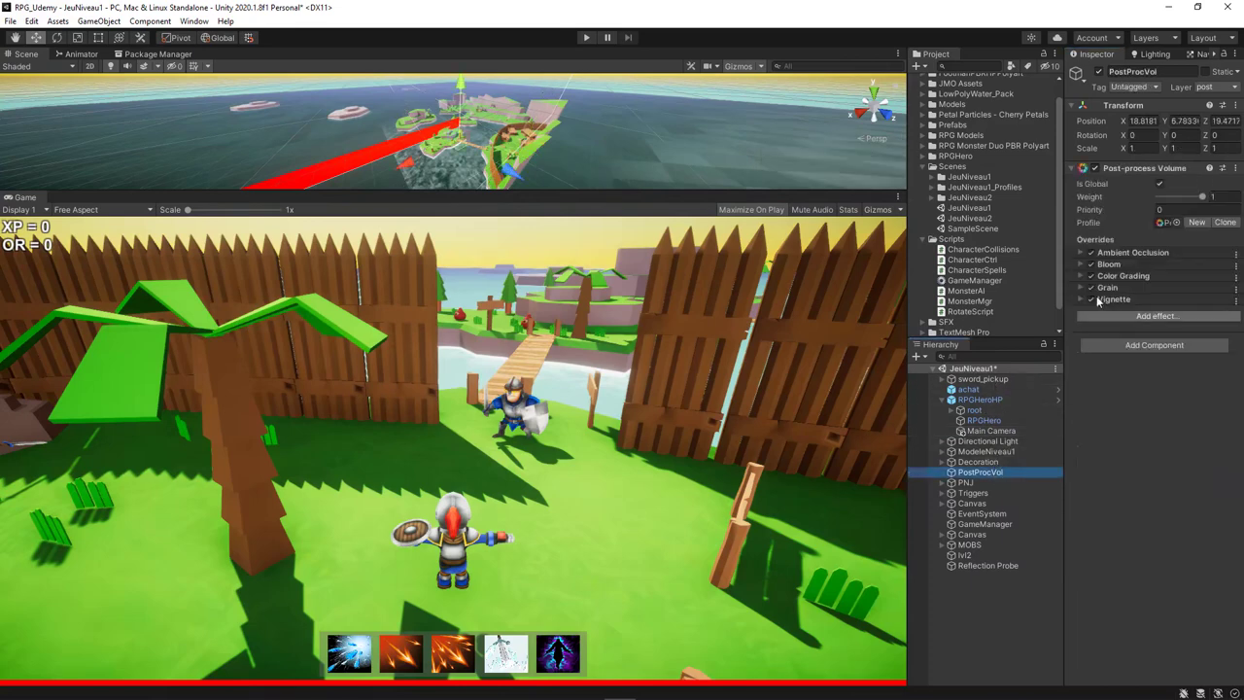
click(1090, 298)
click(1091, 287)
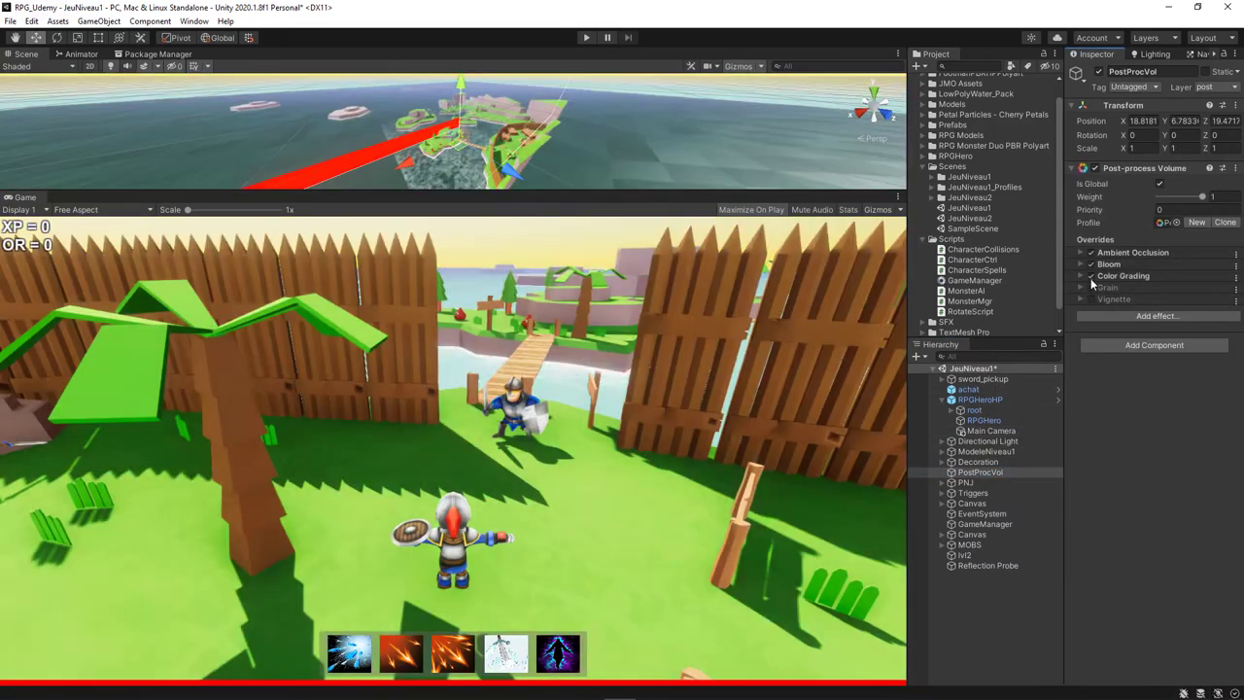
click(1090, 263)
click(1090, 253)
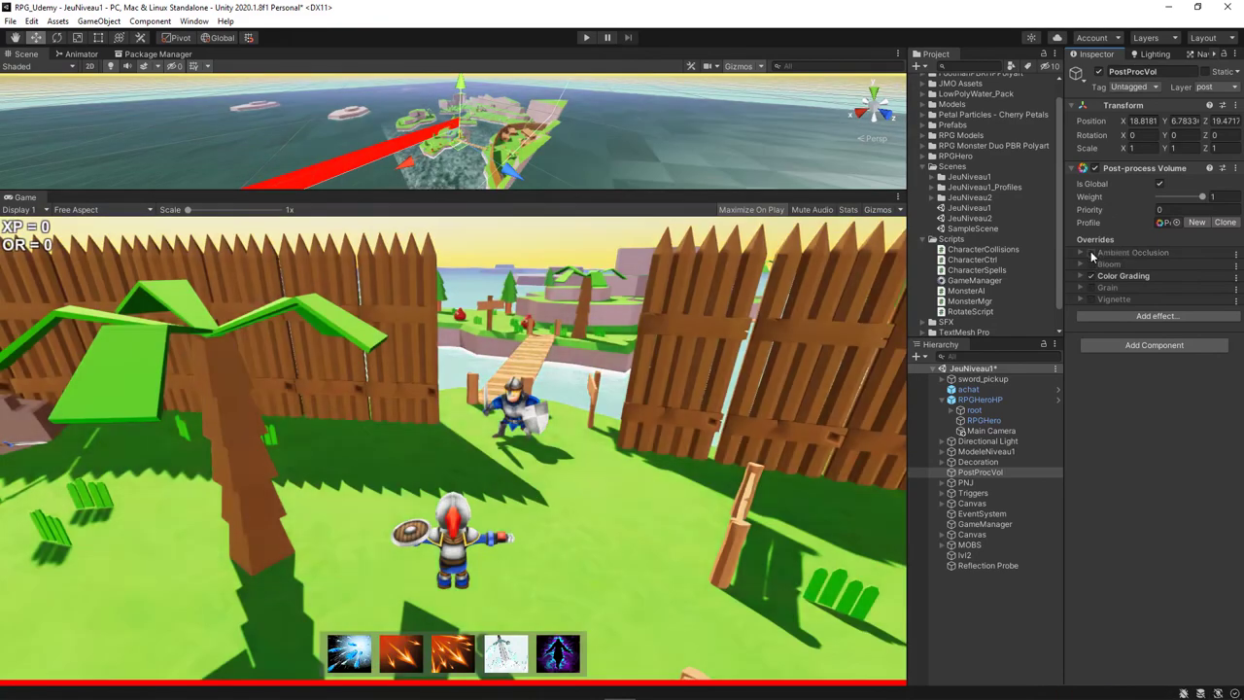
Toggle Color Grading off and on to compare, leaving it enabled
click(1089, 276)
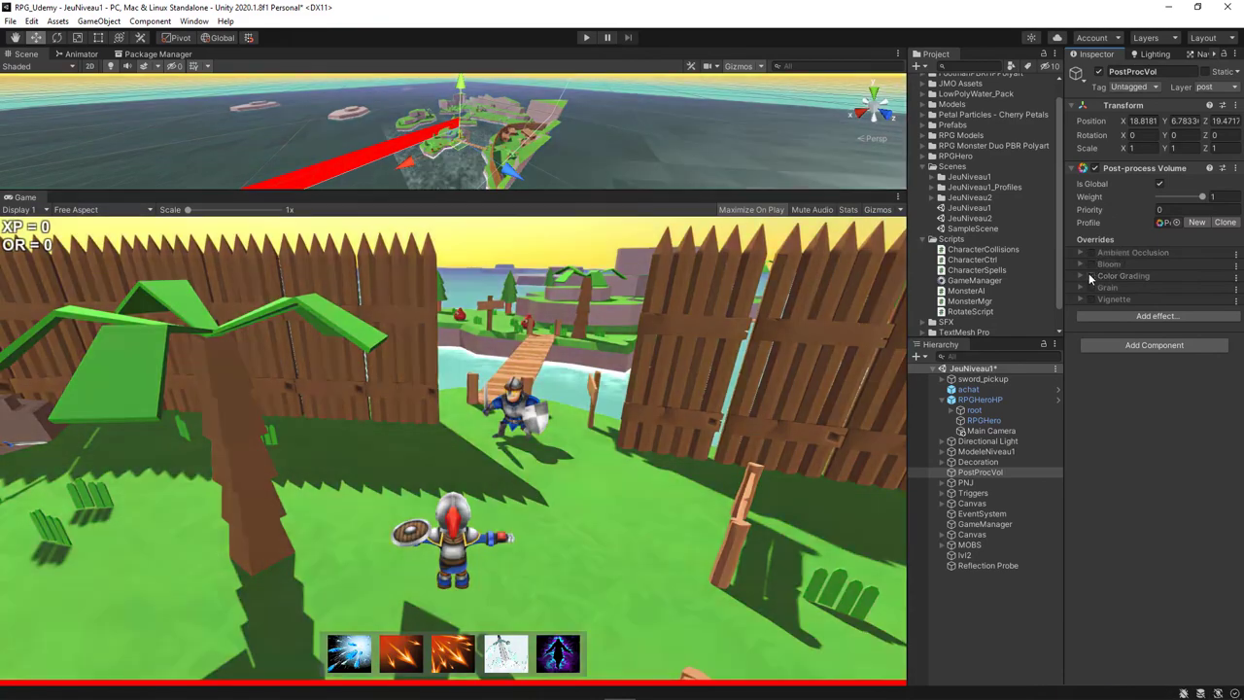
click(1090, 276)
click(1089, 276)
click(1090, 276)
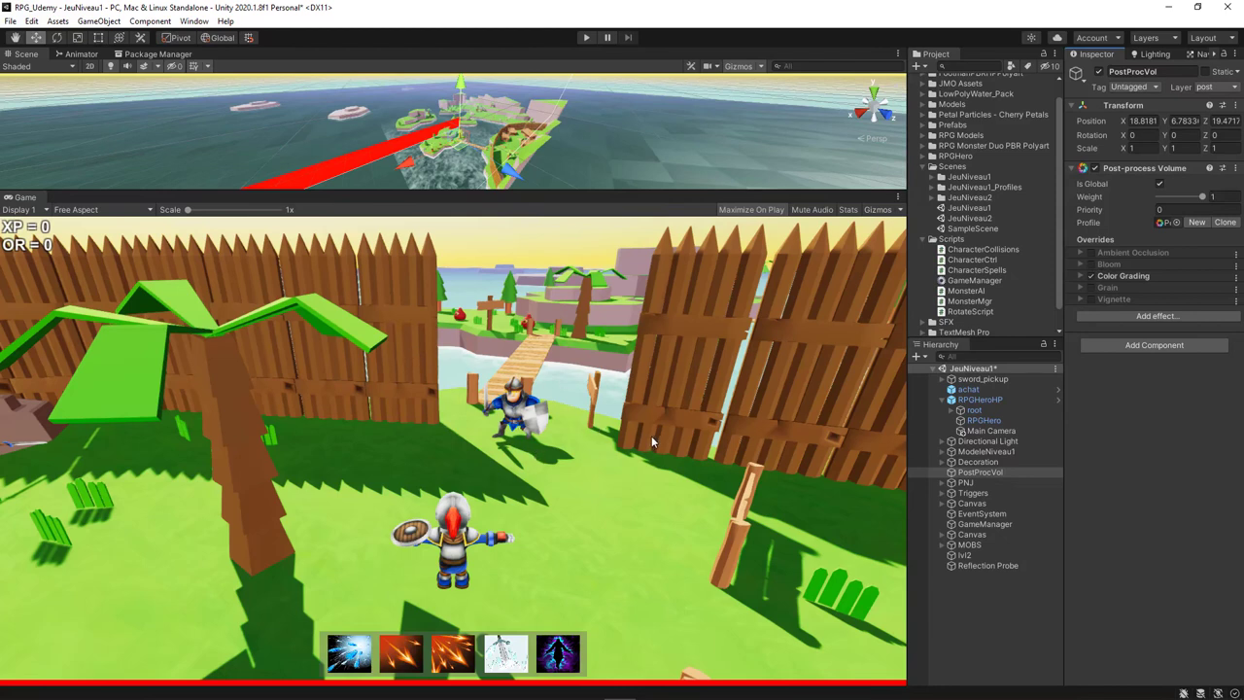
Show the Game view Stats overlay with FPS, batches and triangle counts
click(847, 209)
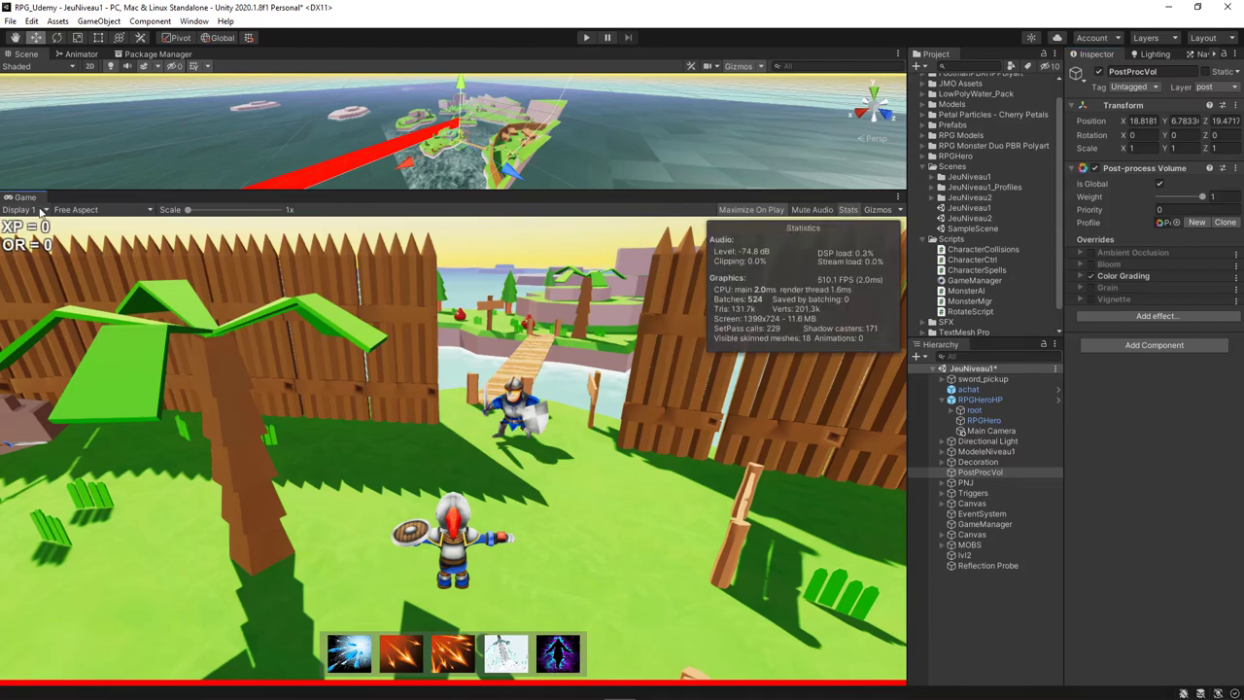
click(847, 210)
click(847, 210)
click(847, 210)
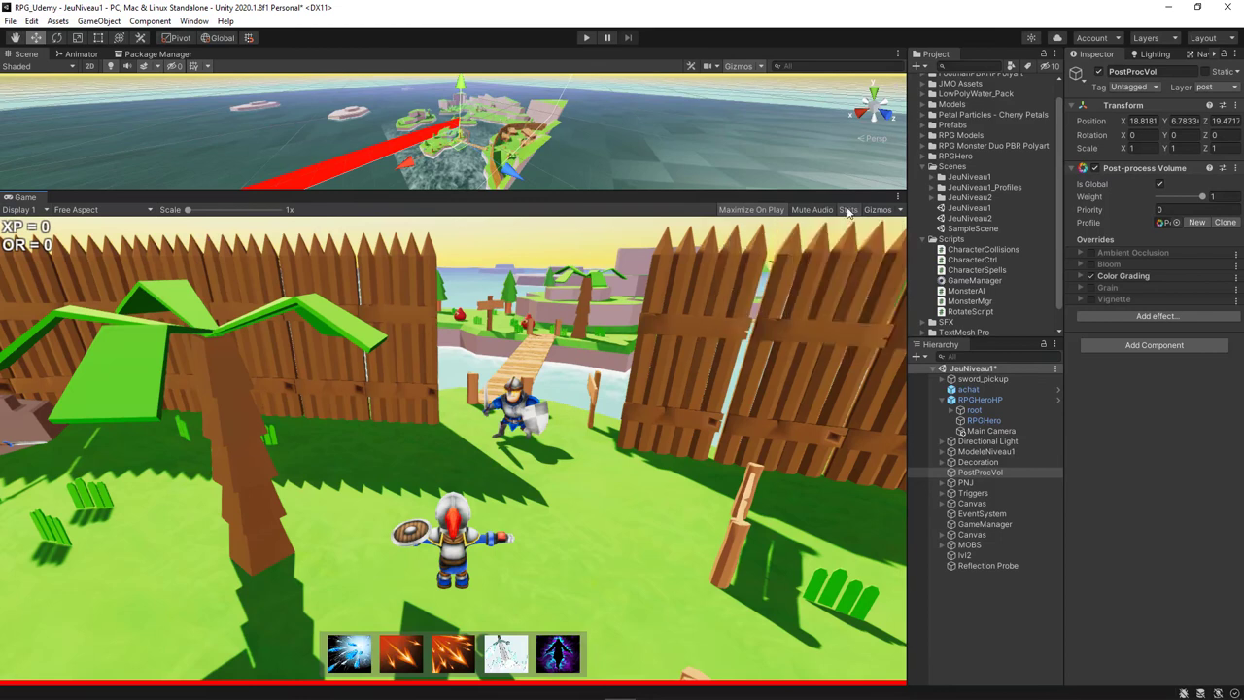
click(847, 210)
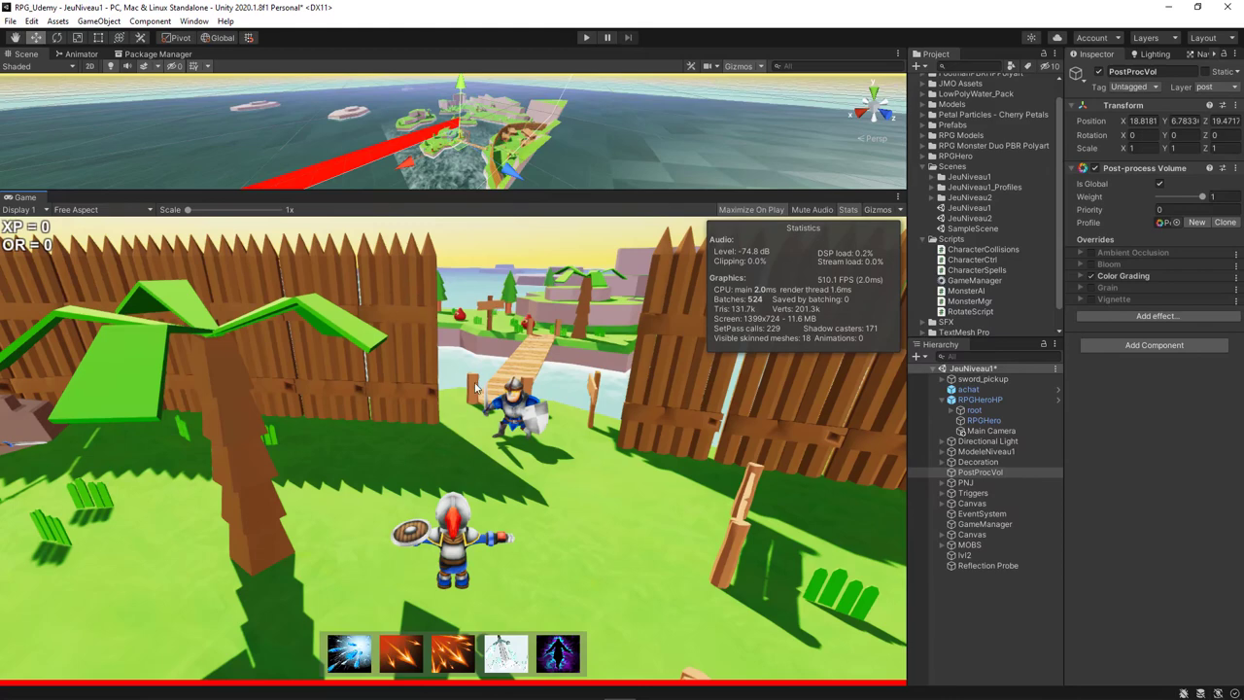
Select and frame the PoteauxPlancheBois fence post, then orbit to face the wooden fence
click(496, 146)
key(f)
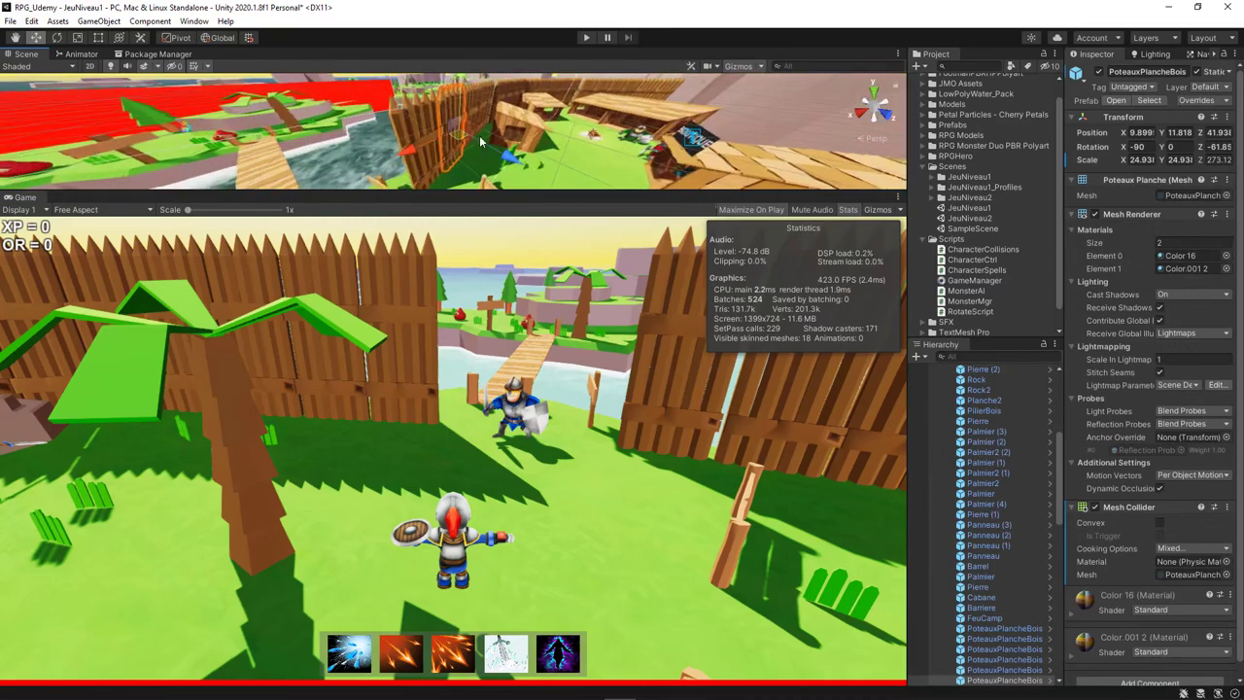
mouse_move(480, 142)
alt+mouse_down()
mouse_move(414, 140)
mouse_move(531, 205)
mouse_move(532, 321)
alt+mouse_up()
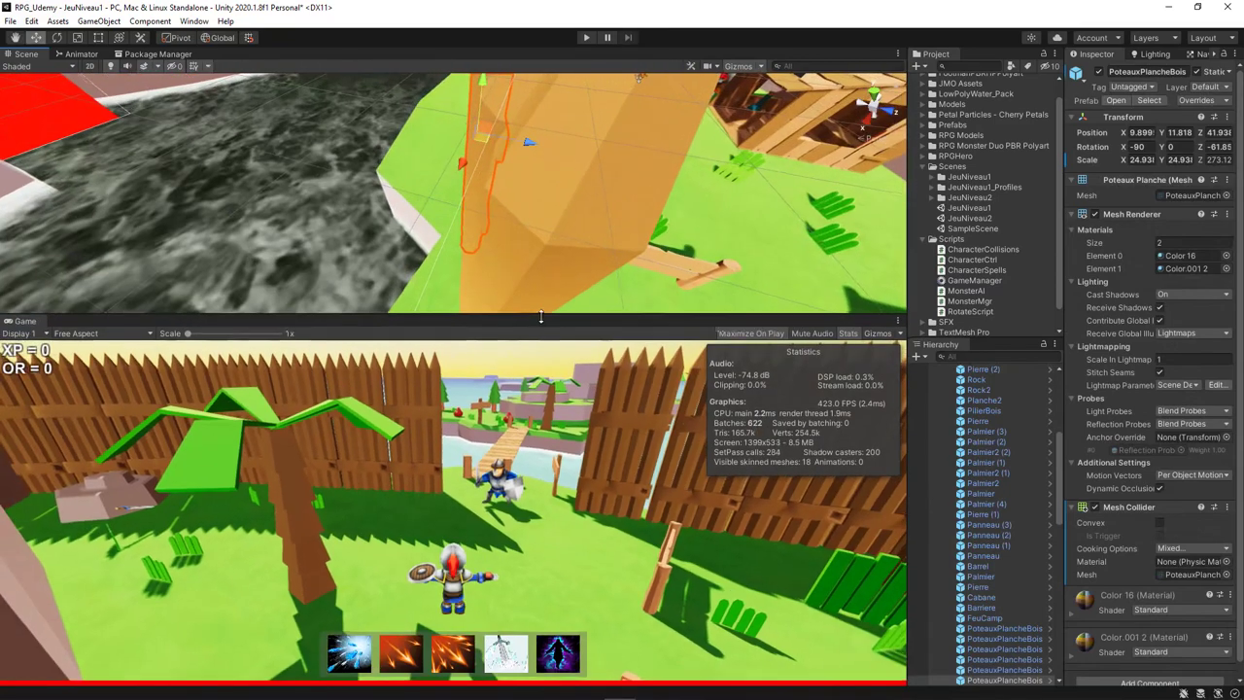
mouse_move(544, 194)
alt+mouse_down()
mouse_move(697, 120)
mouse_move(487, 117)
mouse_move(533, 215)
alt+mouse_up()
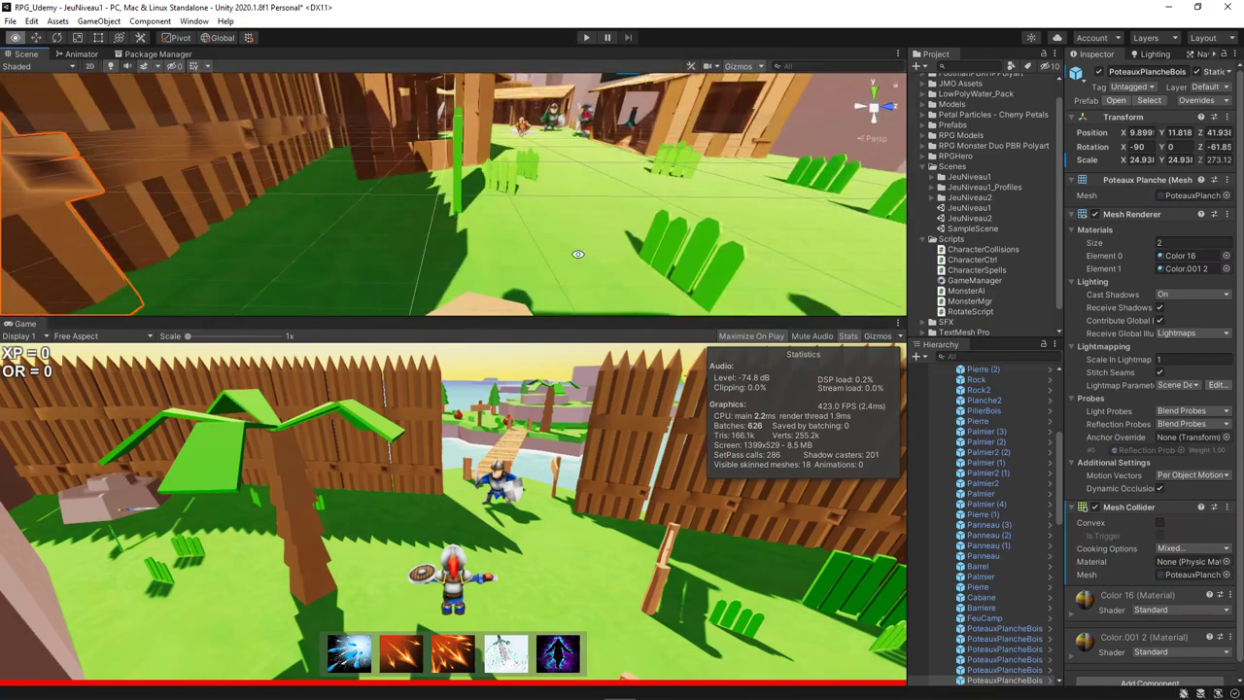
mouse_move(579, 251)
alt+mouse_down()
mouse_move(618, 186)
mouse_move(421, 195)
mouse_move(475, 372)
mouse_move(282, 182)
mouse_move(451, 191)
mouse_move(409, 201)
alt+mouse_up()
Move the view across the fenced yard and enlarge the Game view over the Scene view
scroll(282, 182, down, 5)
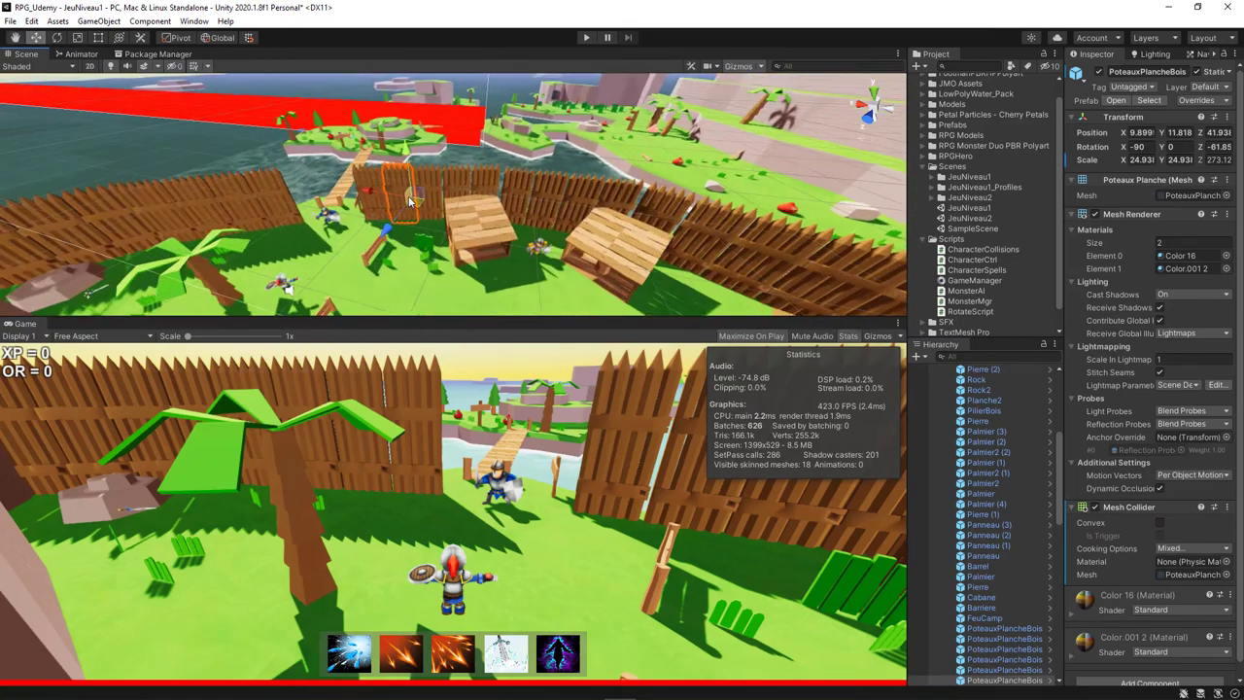
scroll(410, 201, up, 5)
mouse_move(409, 201)
alt+mouse_down()
mouse_move(477, 224)
mouse_move(490, 248)
alt+mouse_up()
middle_drag(491, 248, 538, 234)
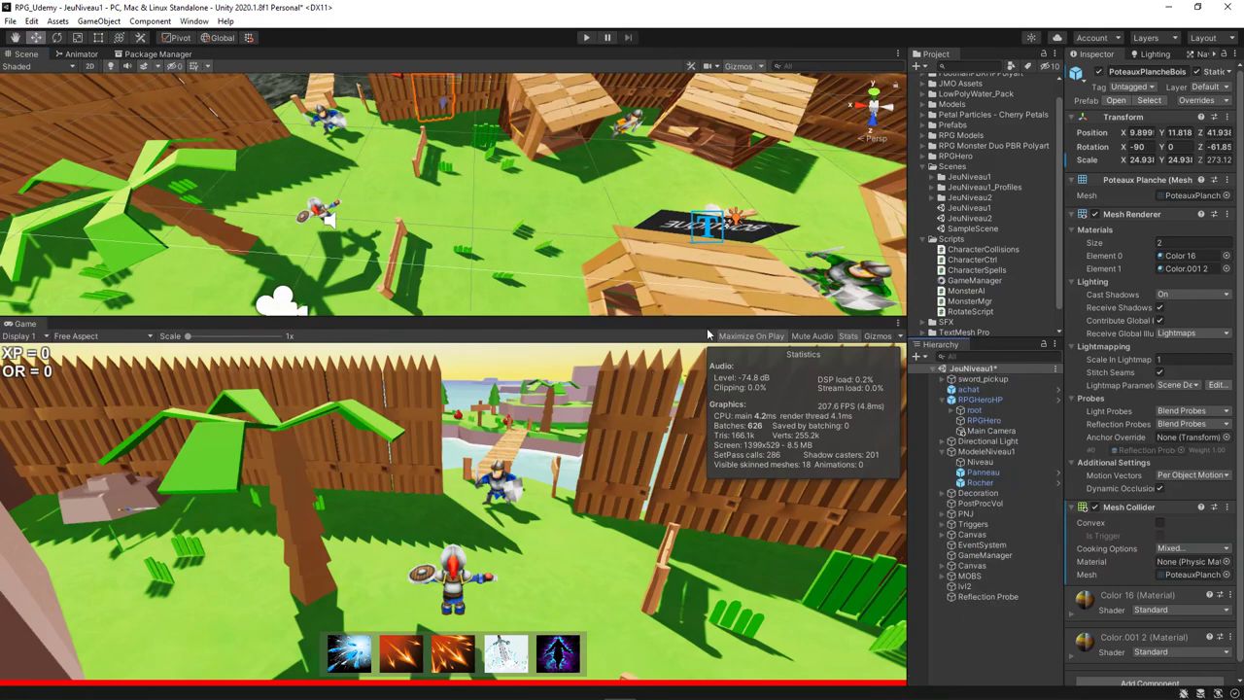
drag(705, 320, 716, 228)
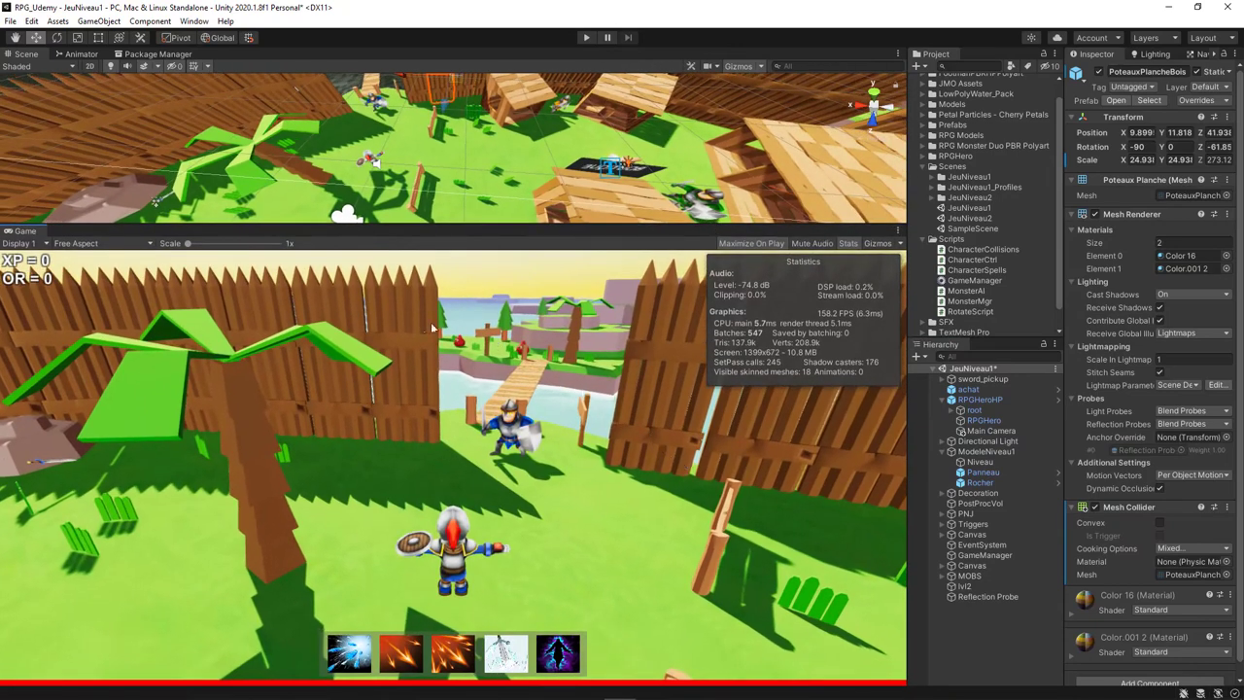
Select the Reflection Probe and rotate its preview sphere
click(961, 596)
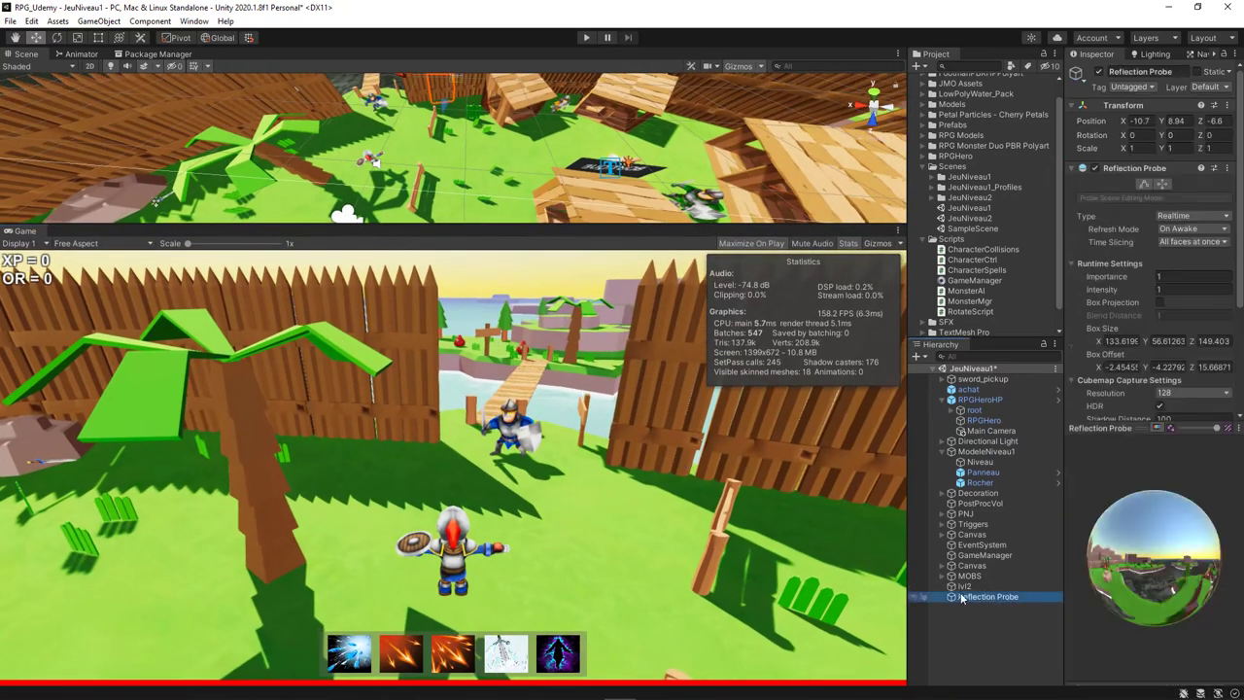
mouse_move(1135, 562)
mouse_down()
mouse_move(1153, 647)
mouse_move(1187, 590)
mouse_move(1094, 475)
mouse_move(821, 443)
mouse_up()
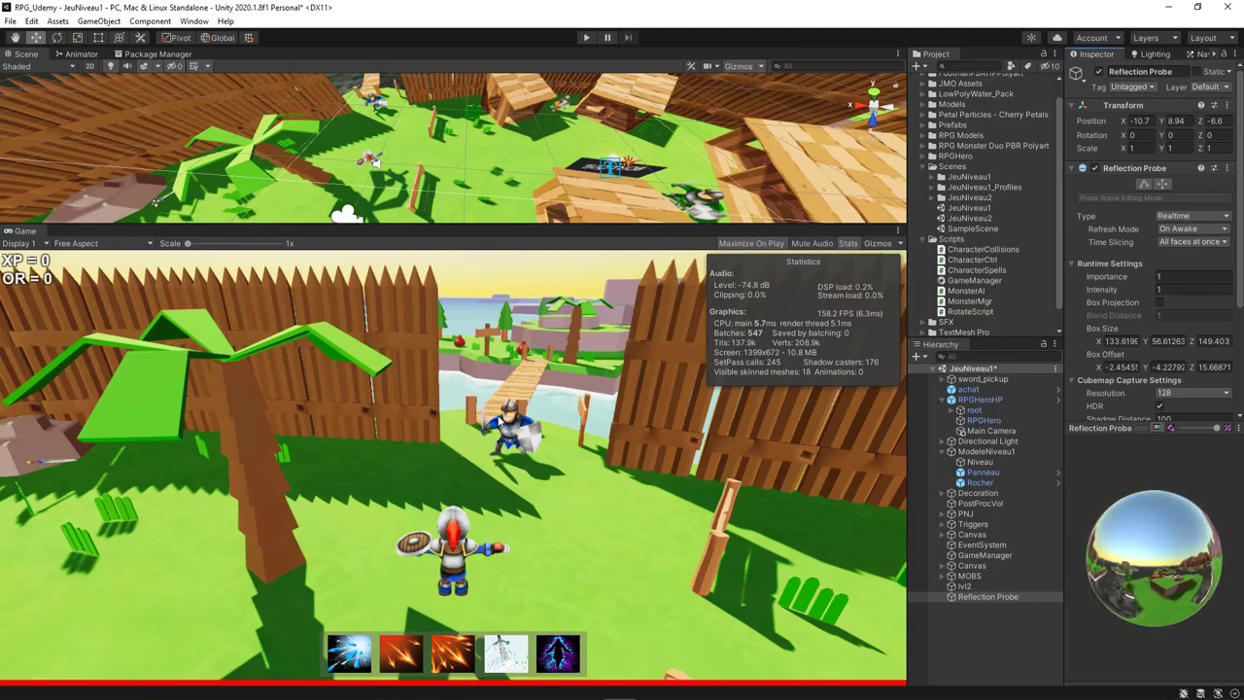
mouse_move(1222, 588)
mouse_down()
mouse_move(629, 484)
mouse_move(635, 434)
mouse_up()
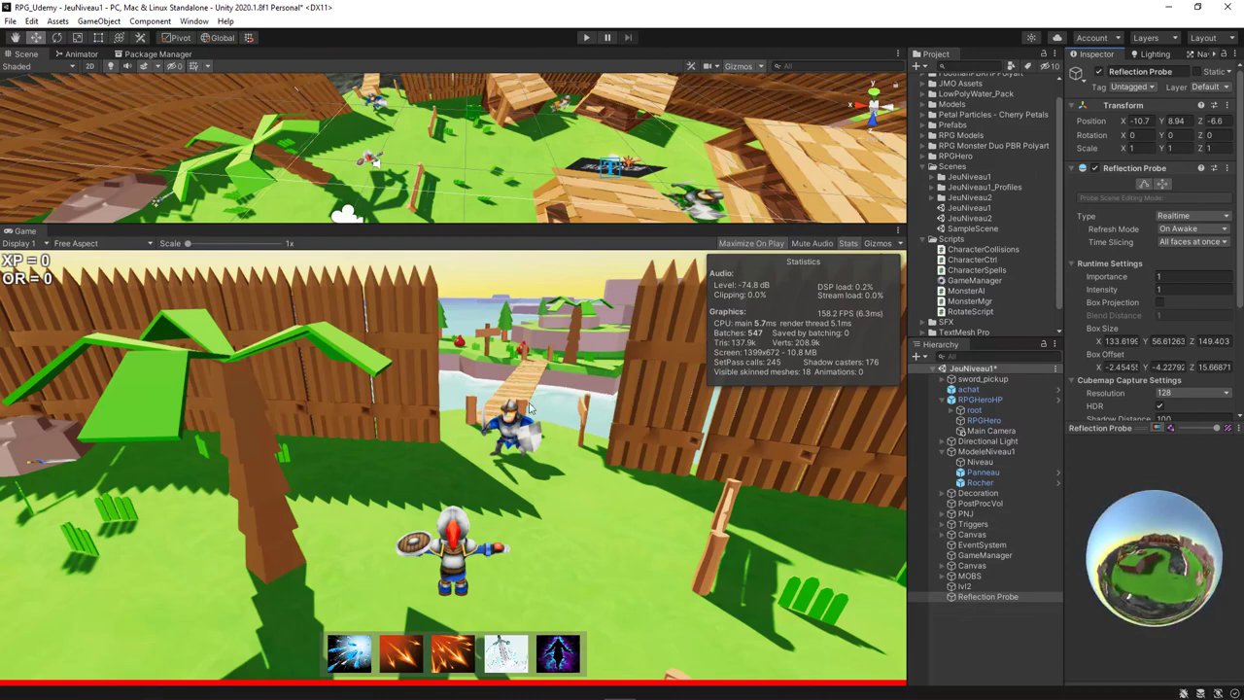
drag(1148, 559, 1110, 533)
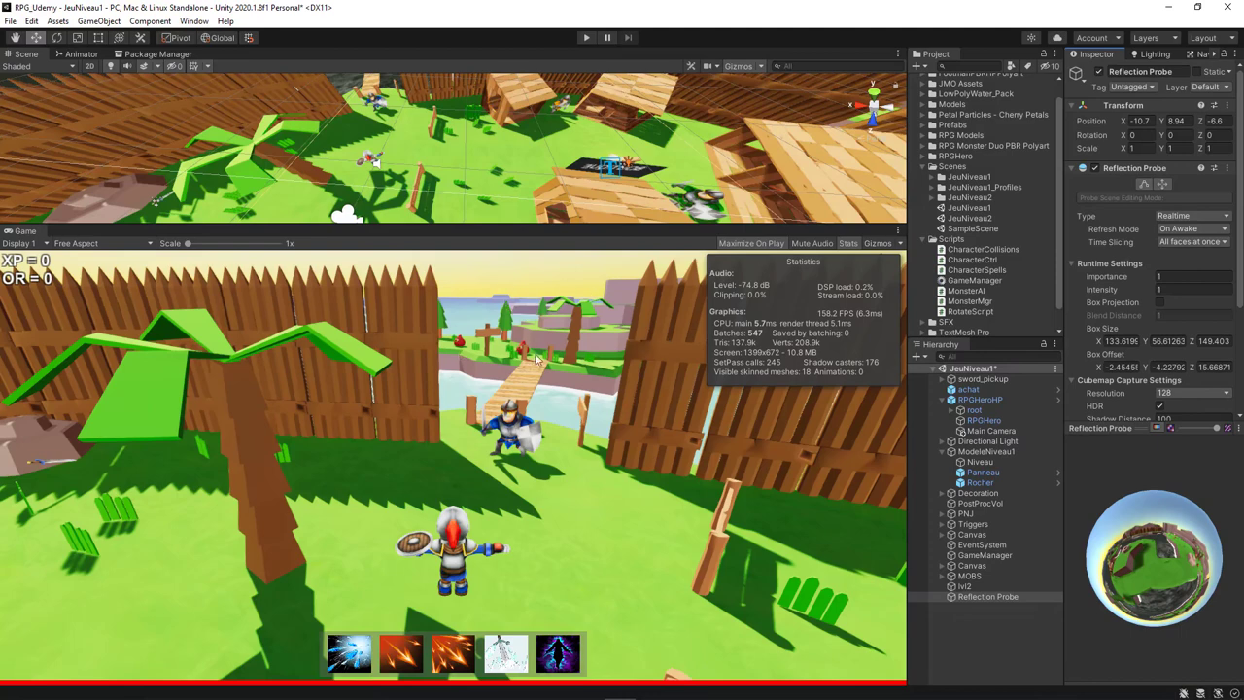
Disable the Reflection Probe, briefly re-enabling it to compare
click(1098, 72)
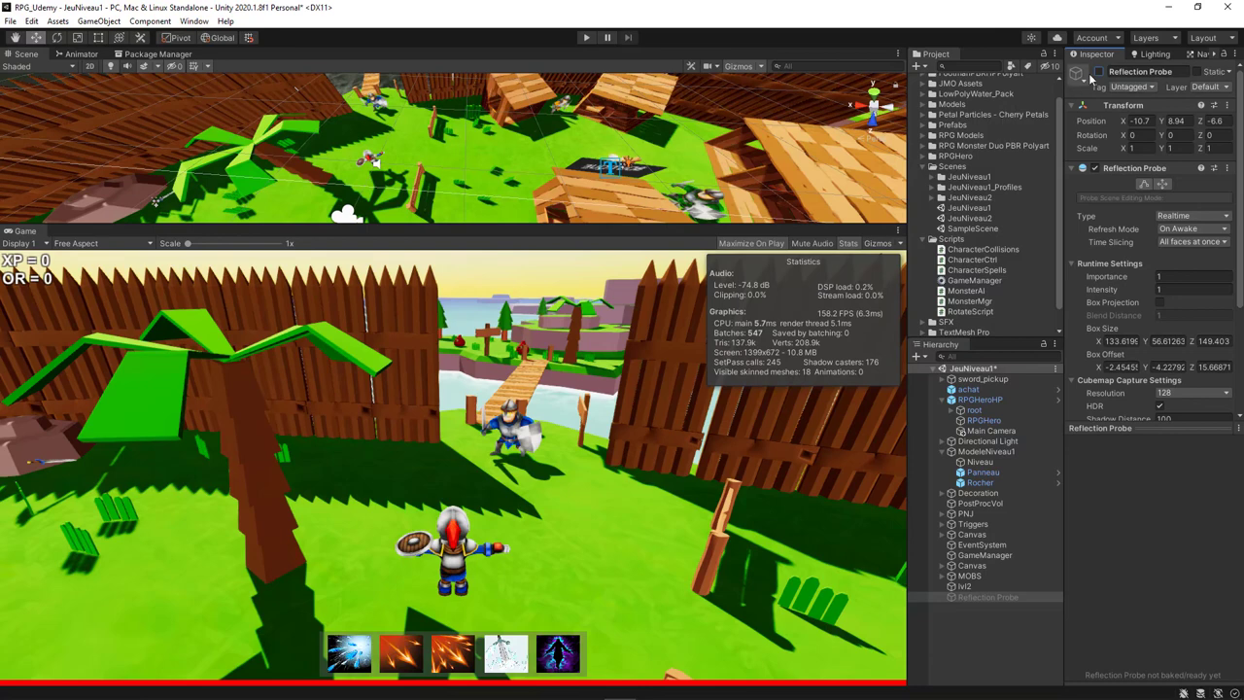
click(1099, 72)
click(1098, 72)
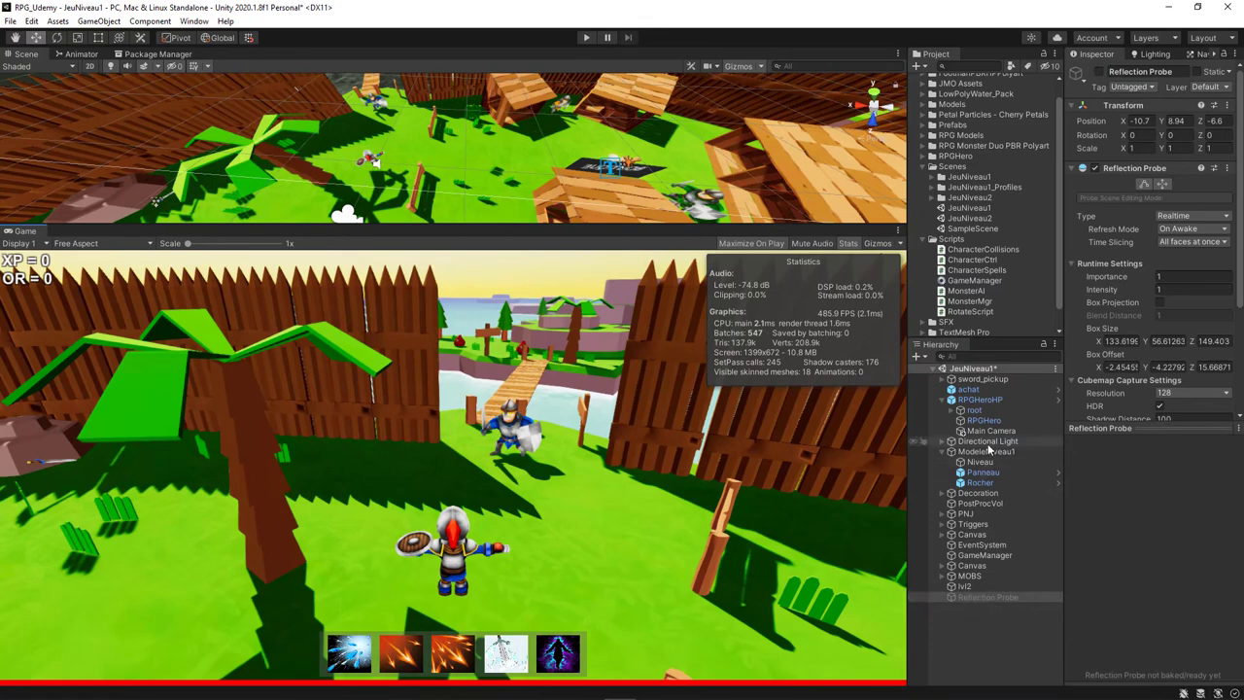
Disable Directional Light (1), the child light under Directional Light
click(956, 444)
click(942, 442)
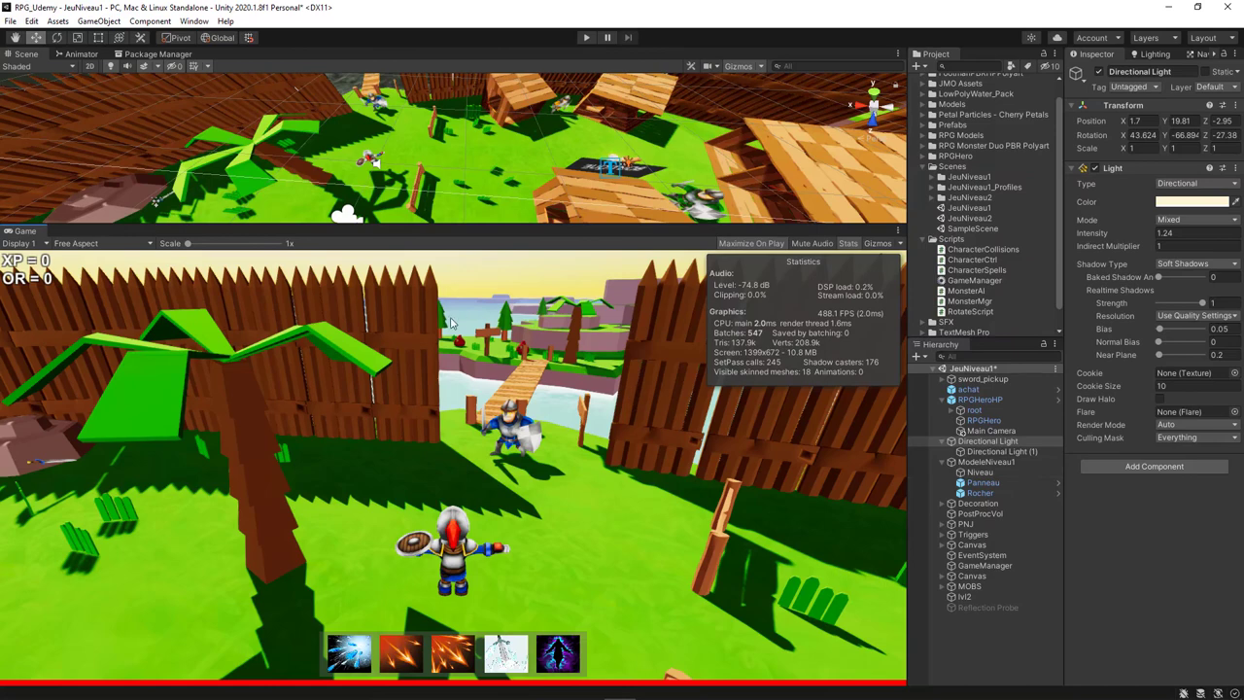
click(998, 453)
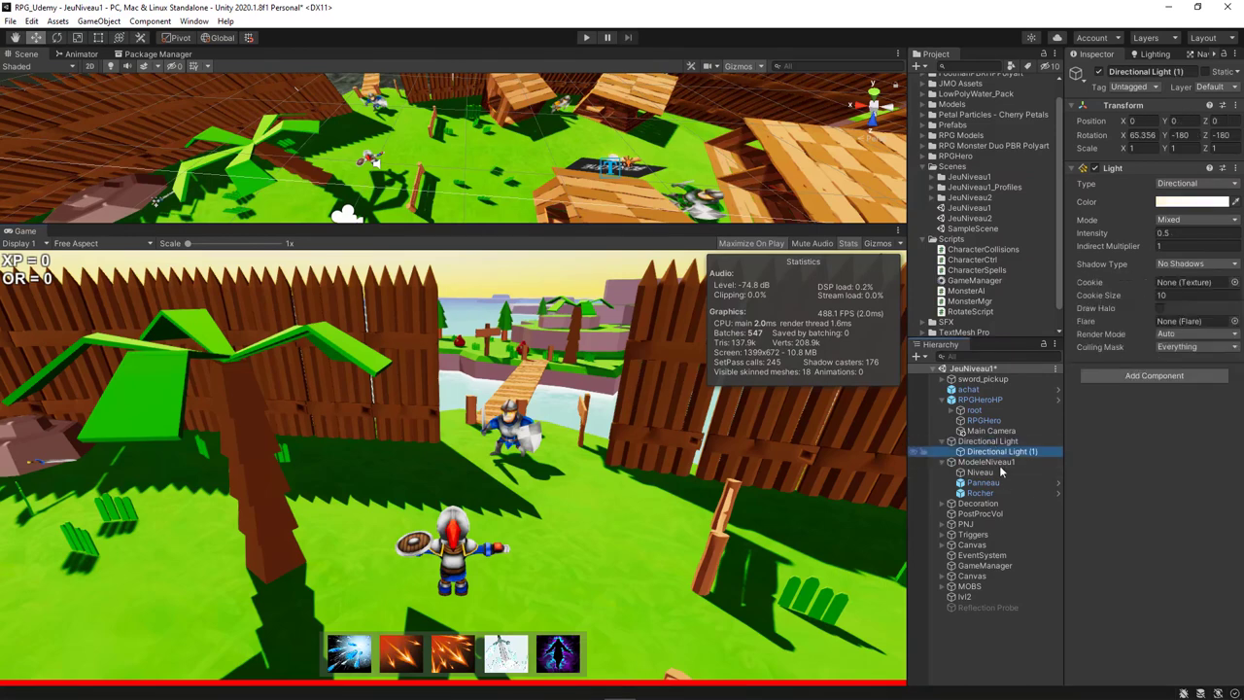
click(1099, 72)
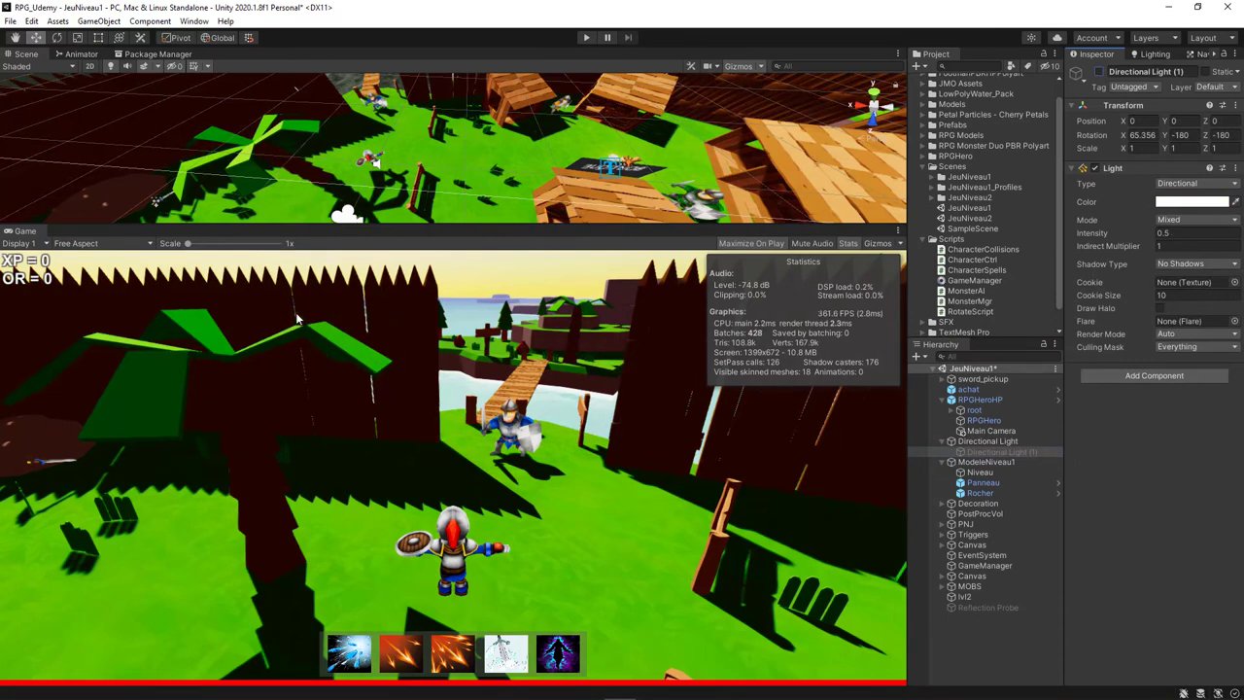
Disable the main Directional Light and inspect the darkened arena in the Scene view
click(981, 442)
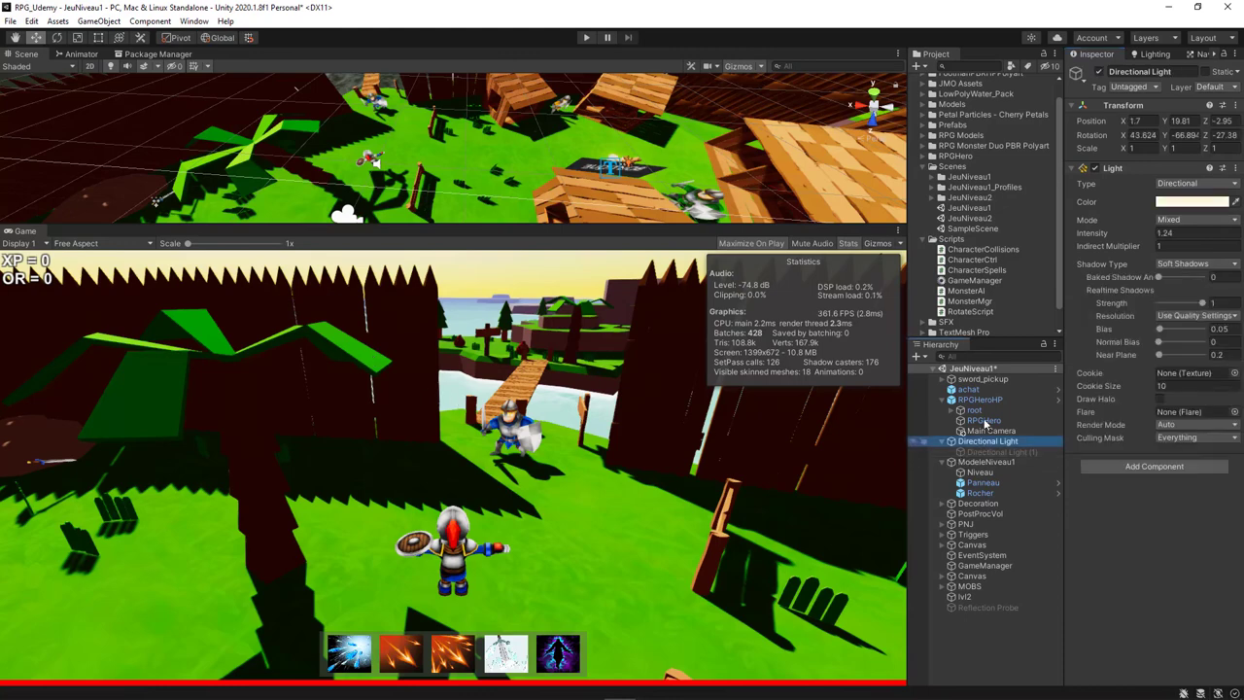
click(1099, 72)
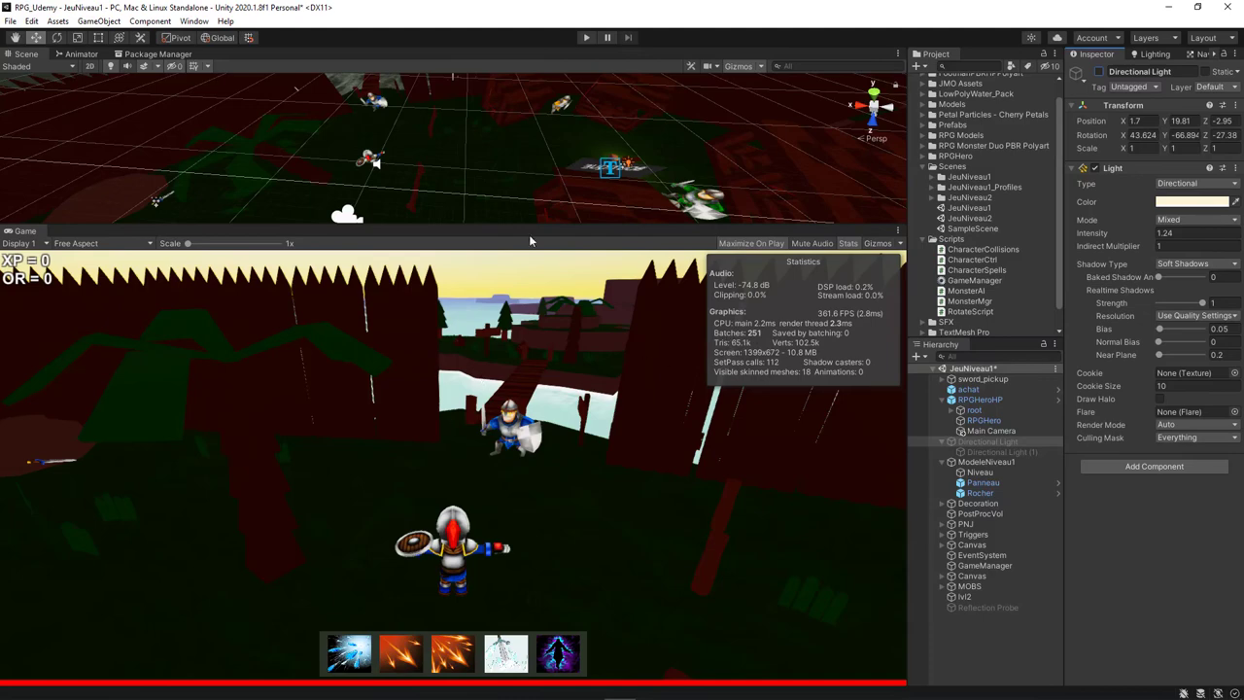
drag(533, 225, 532, 401)
scroll(448, 268, down, 3)
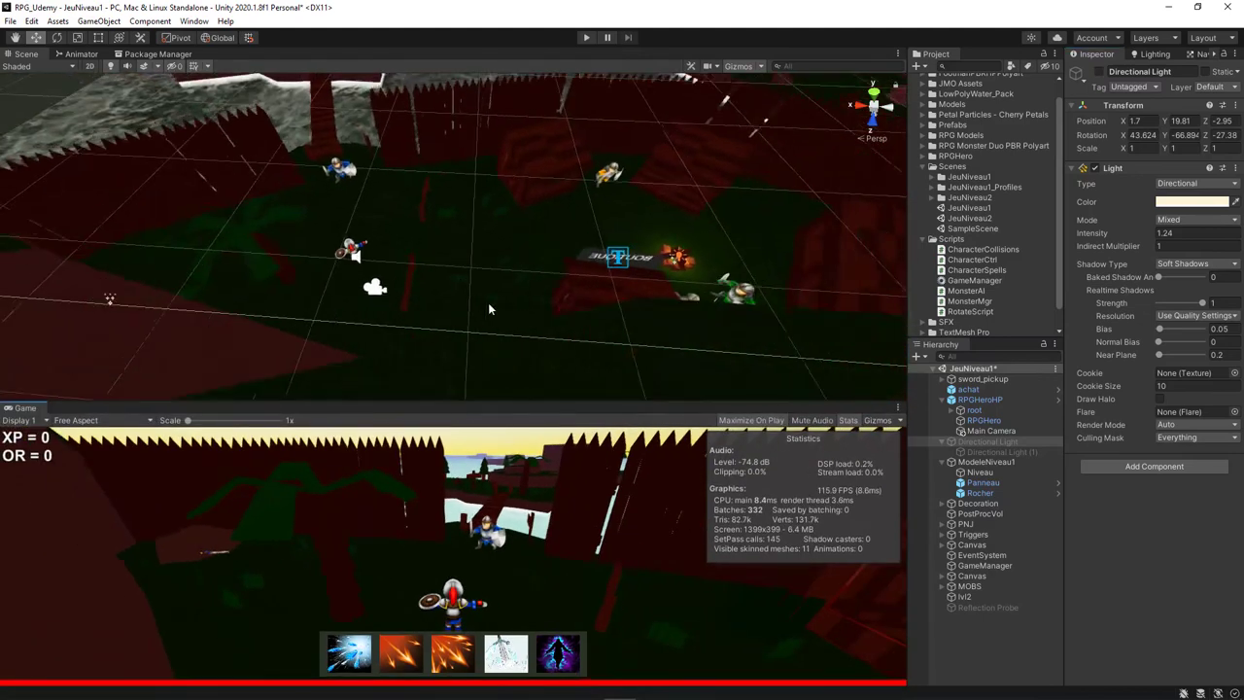
scroll(488, 302, down, 2)
mouse_move(488, 302)
alt+mouse_down()
mouse_move(576, 260)
mouse_move(596, 345)
mouse_move(560, 298)
alt+mouse_up()
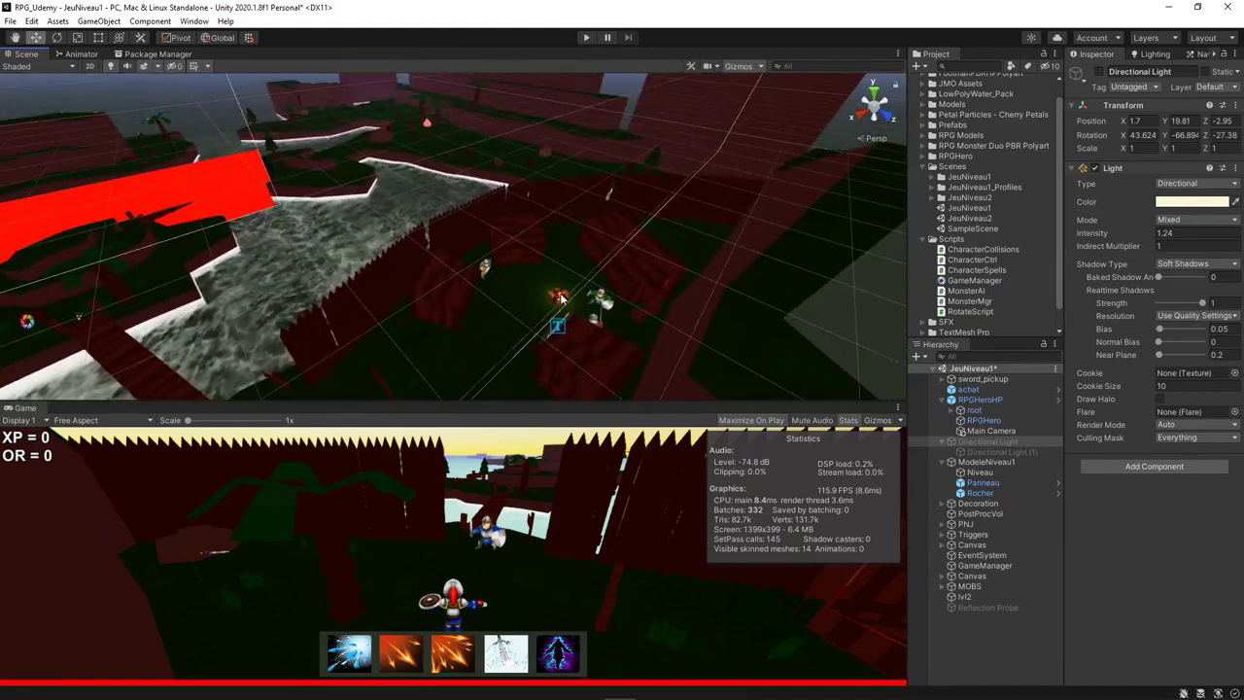
middle_drag(561, 299, 425, 260)
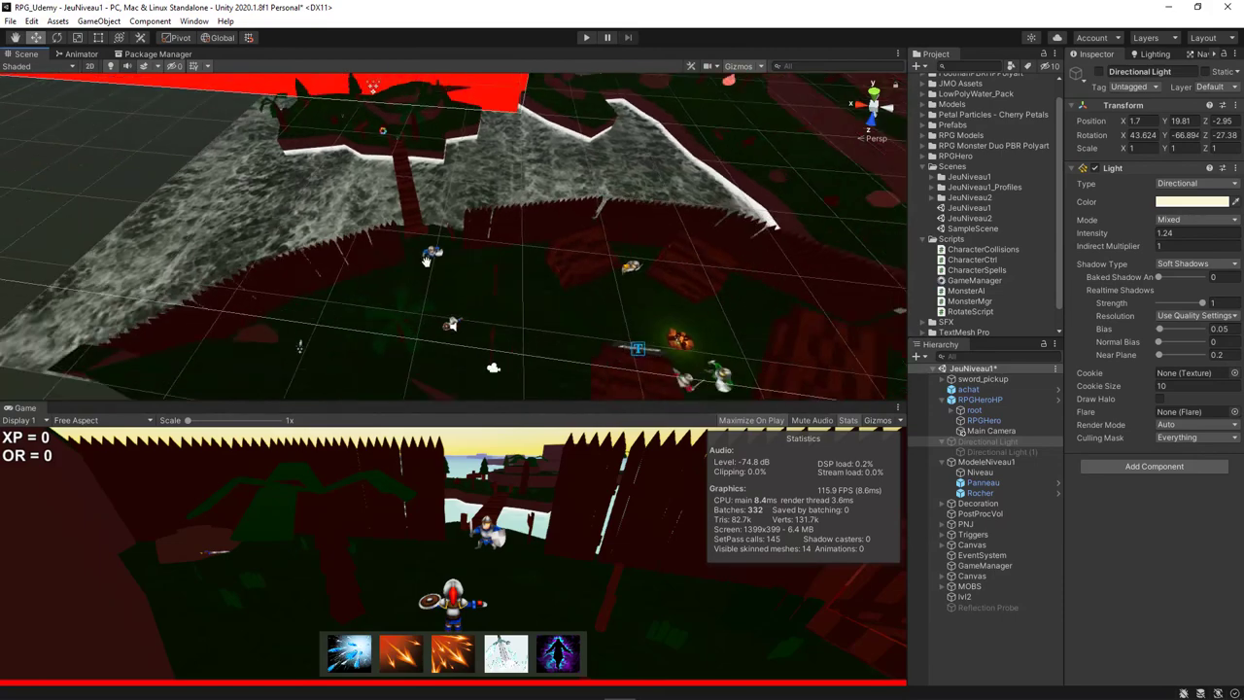
mouse_move(426, 261)
alt+mouse_down()
mouse_move(494, 279)
mouse_move(473, 303)
alt+mouse_up()
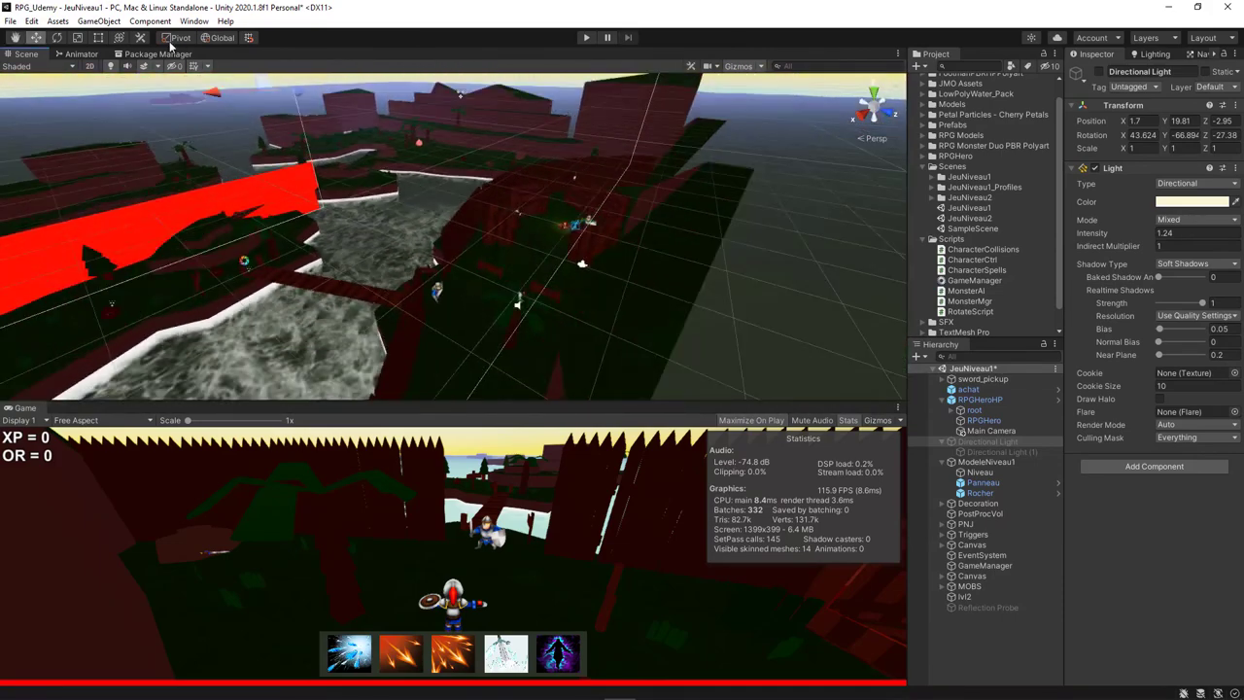
Add a Point Light from GameObject > Light
click(109, 21)
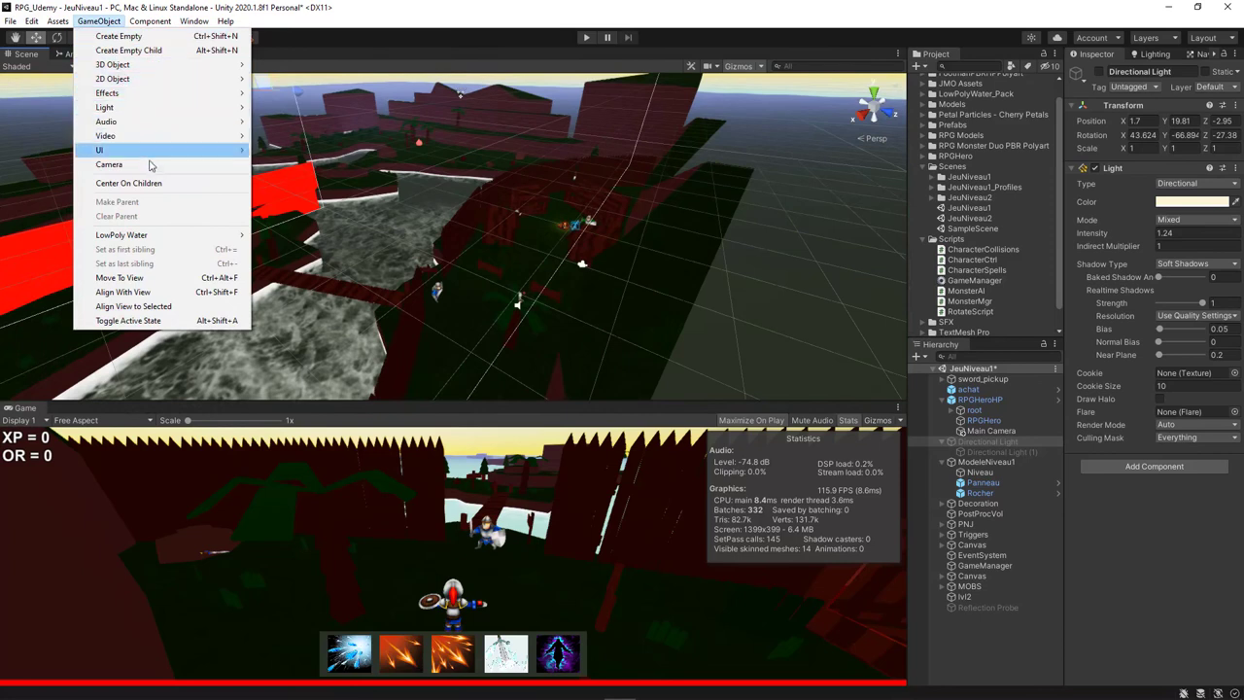
mouse_move(187, 114)
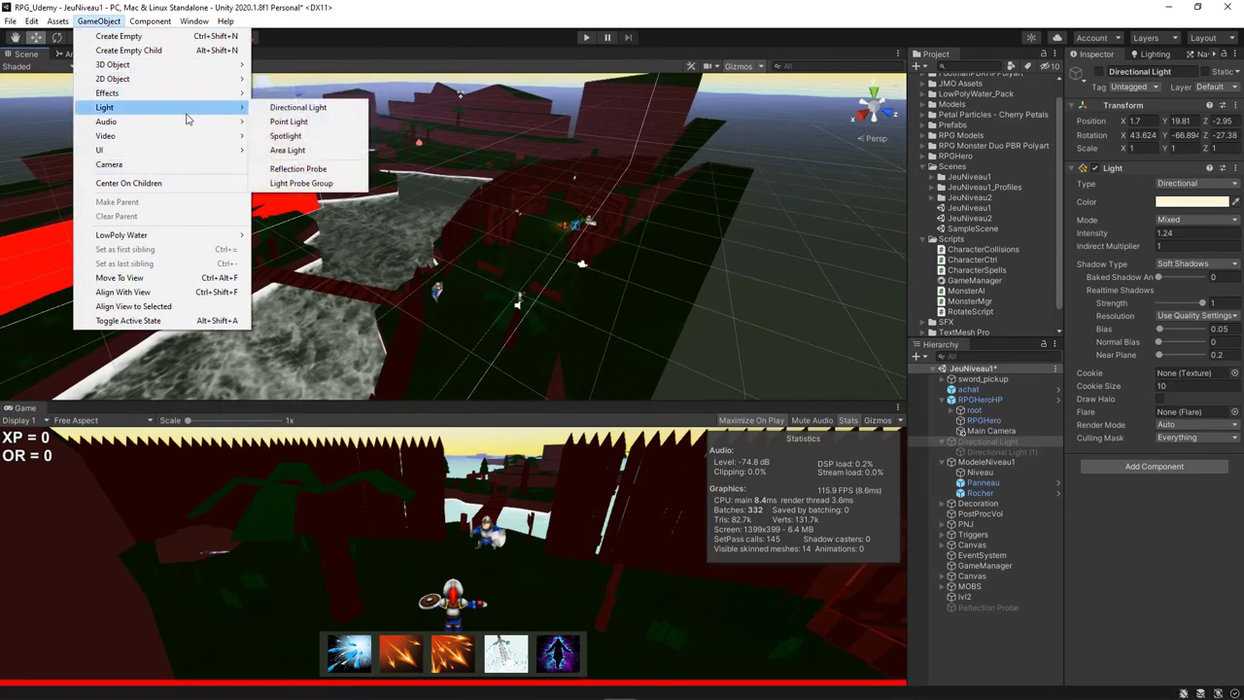
click(316, 122)
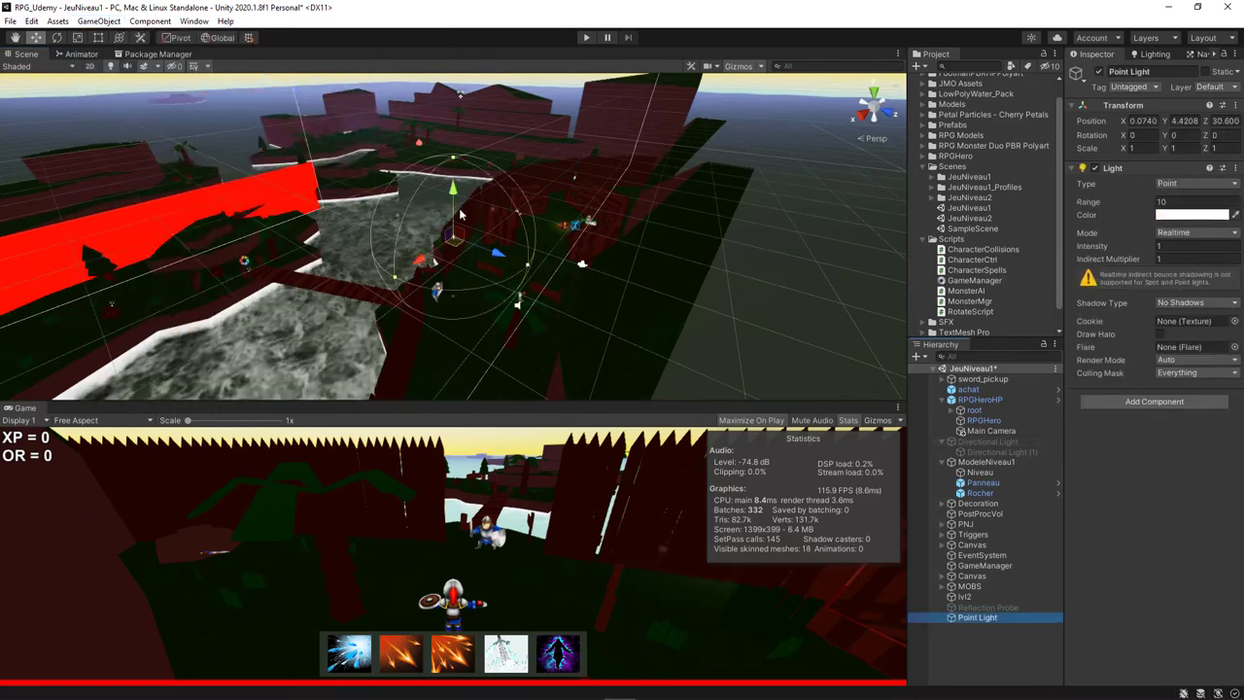
Set the Point Light range to about 61.8, move it along Z, and enlarge the Game view
drag(526, 268, 770, 360)
scroll(598, 257, down, 2)
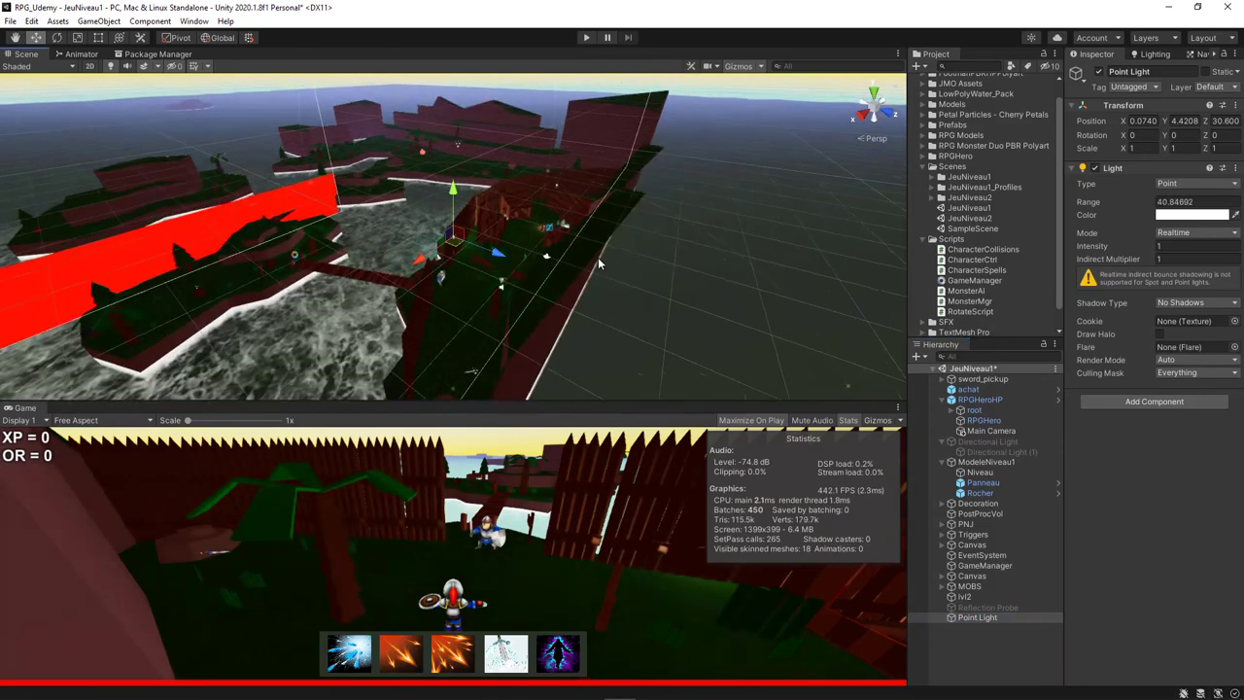
scroll(551, 257, down, 2)
drag(674, 320, 762, 338)
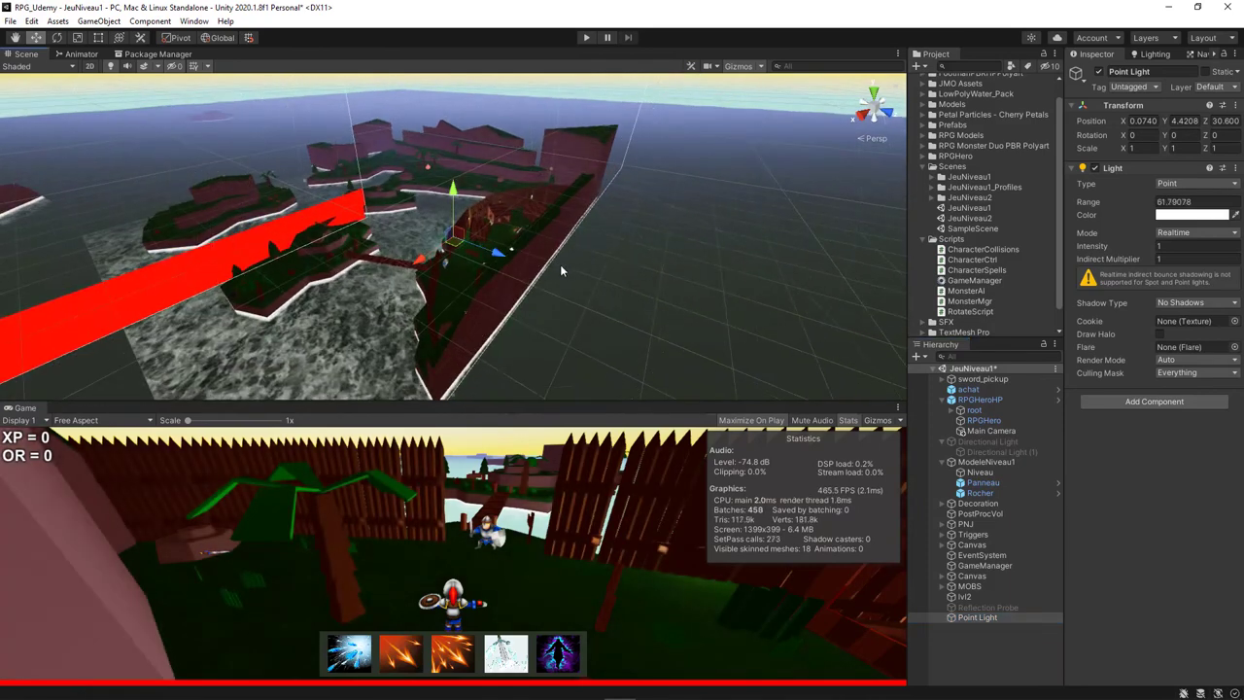
mouse_move(497, 252)
mouse_down()
mouse_move(523, 277)
mouse_move(451, 288)
mouse_move(491, 193)
mouse_up()
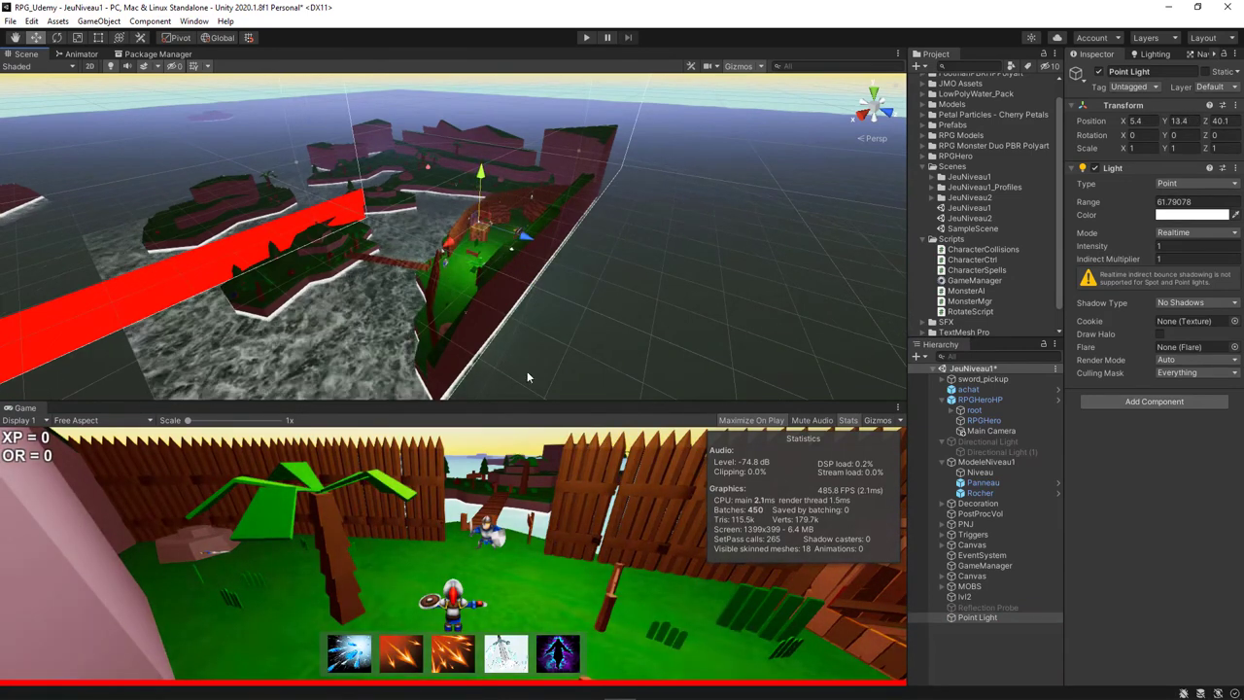
drag(516, 403, 550, 190)
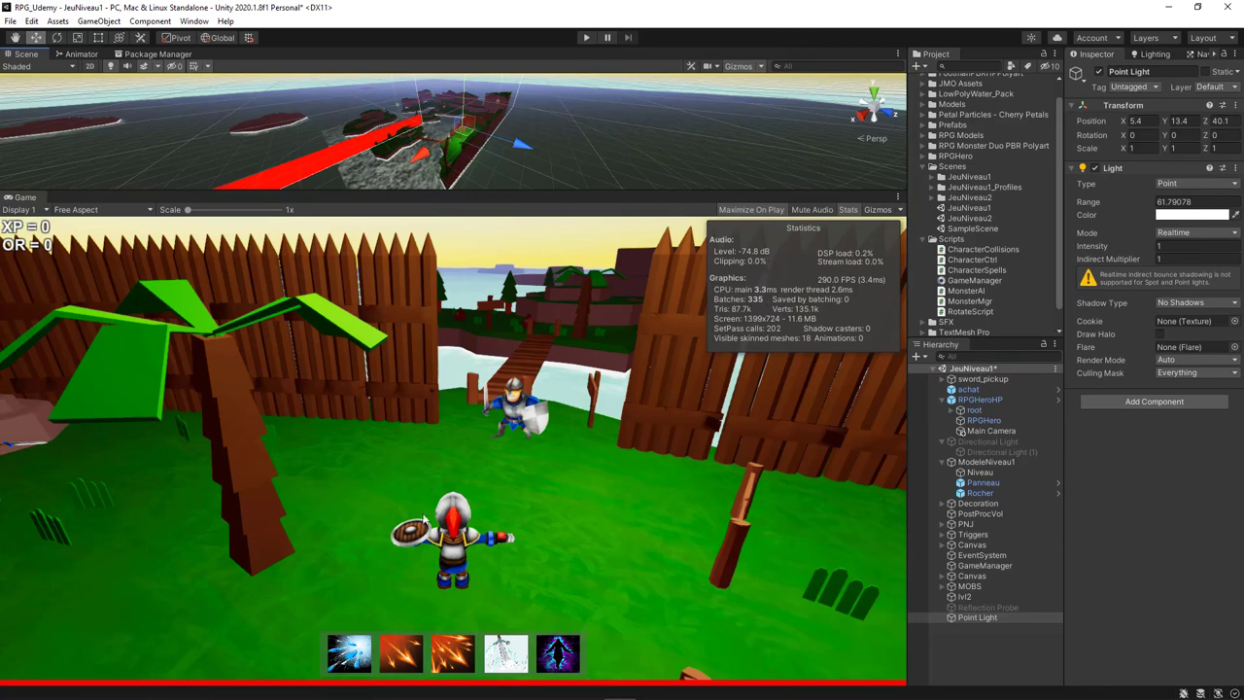
Parent the Point Light to RPGHeroHP and re-enable the main Directional Light
drag(966, 620, 977, 404)
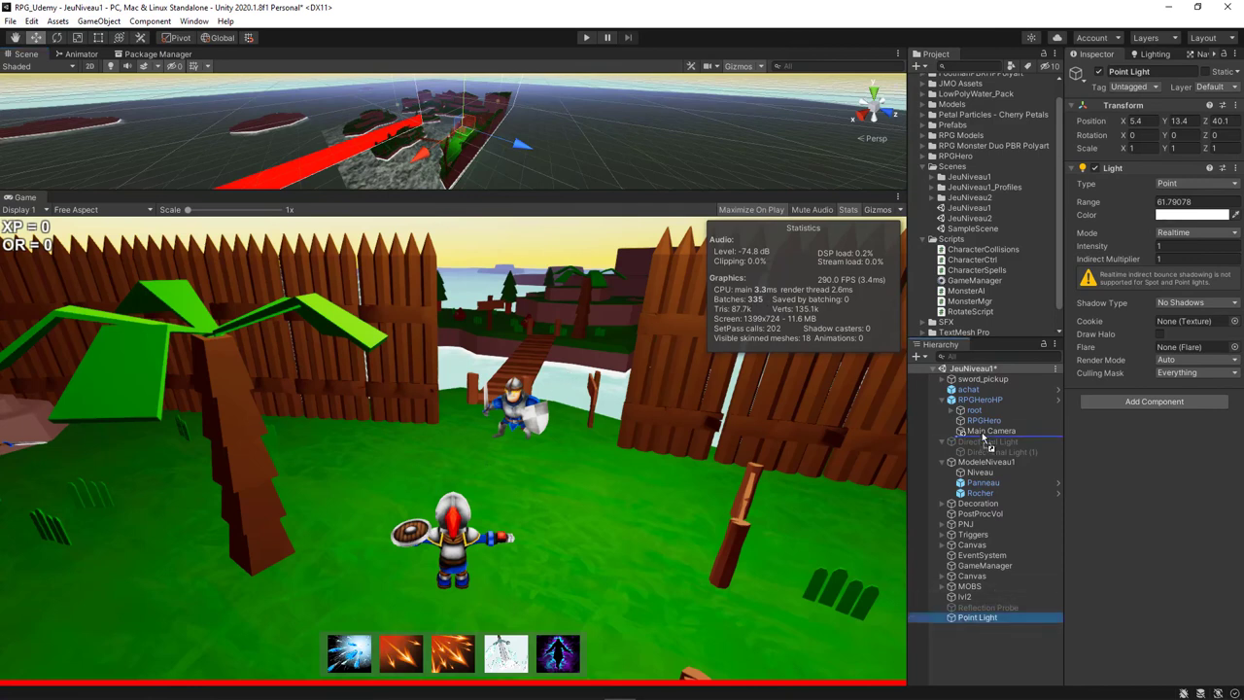
click(978, 400)
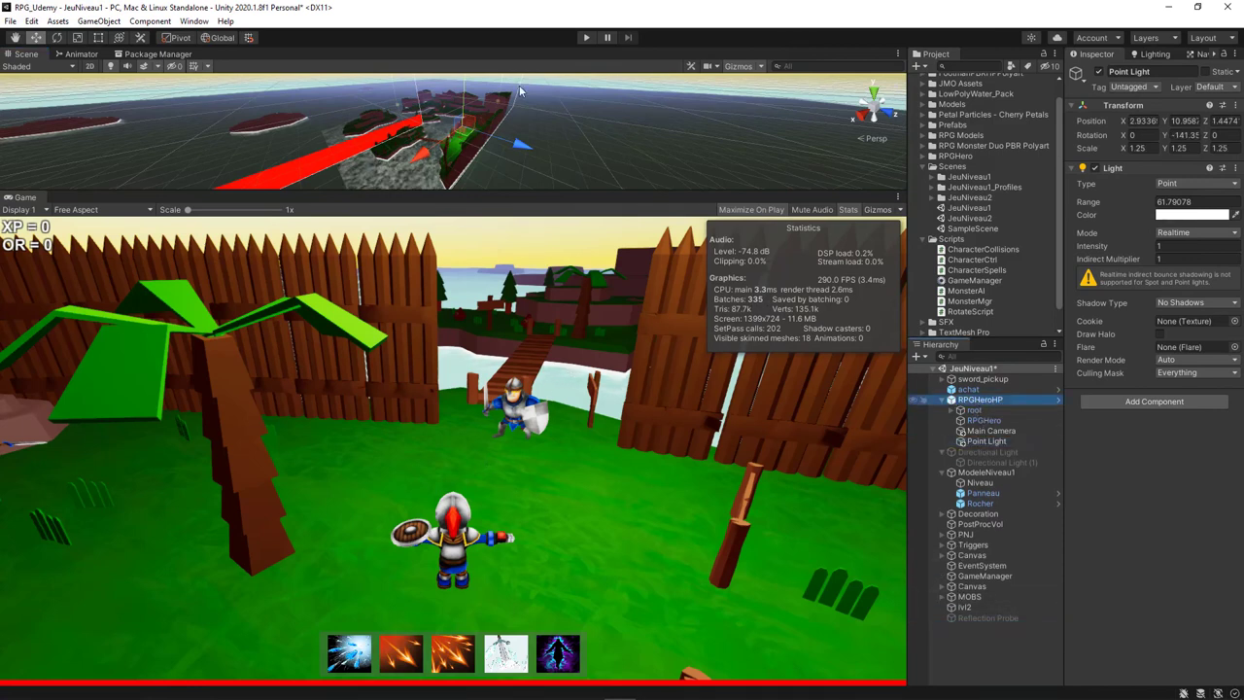
mouse_move(516, 167)
mouse_down()
mouse_move(436, 169)
mouse_move(516, 185)
mouse_up()
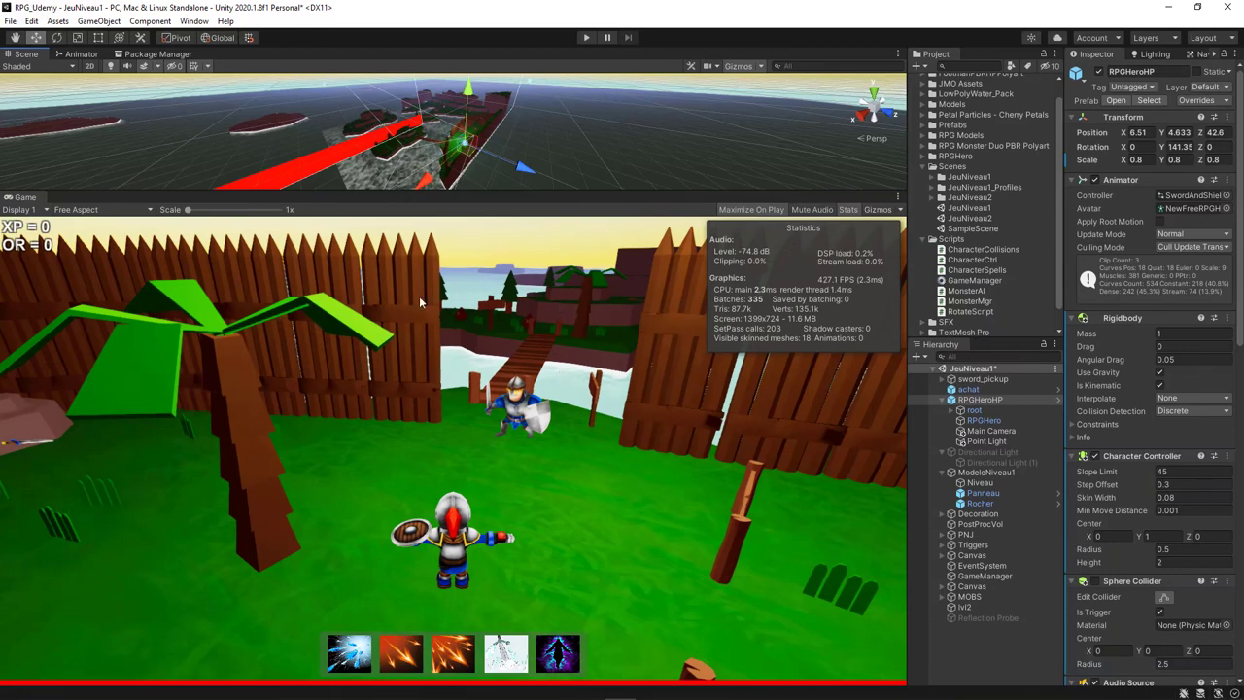
click(988, 452)
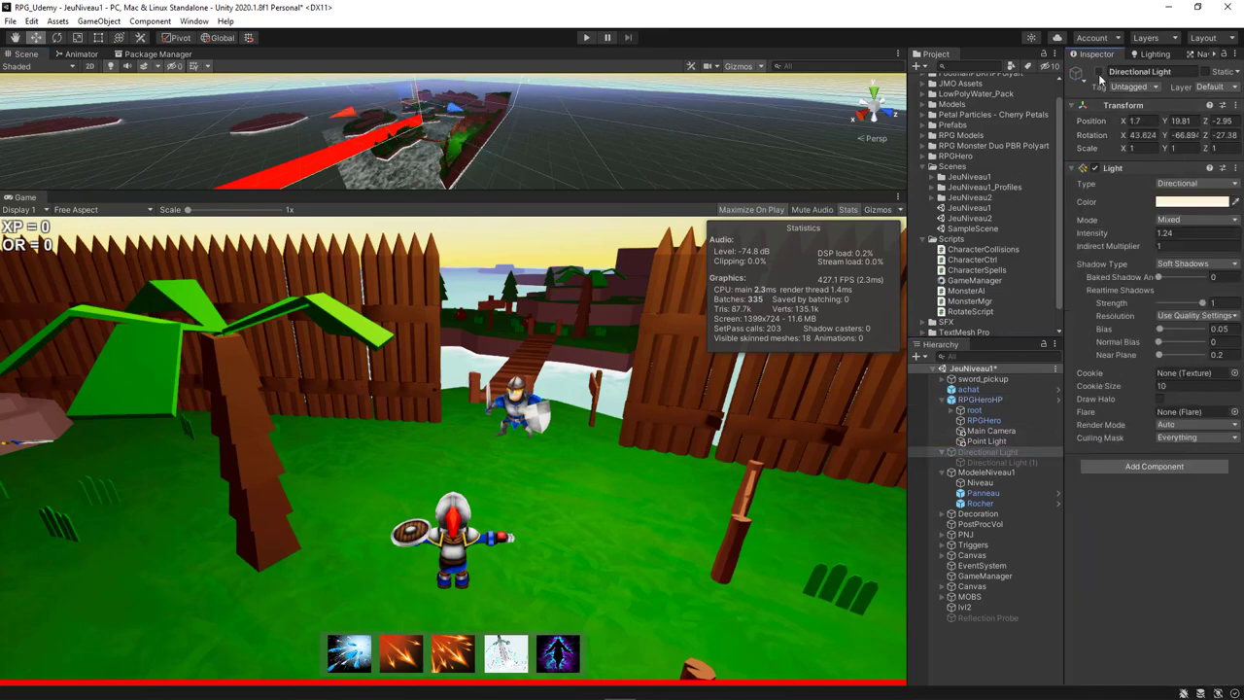
click(1099, 72)
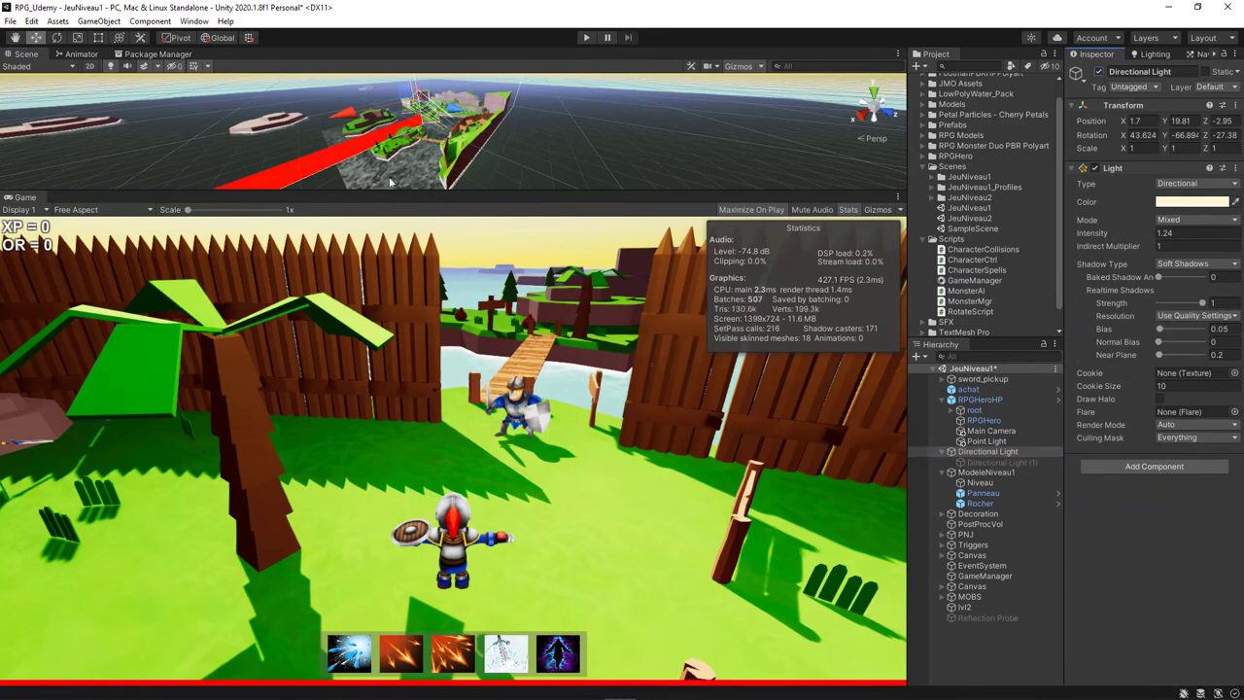
Open Window > Rendering > Lighting and dock its tab before the Inspector
click(190, 22)
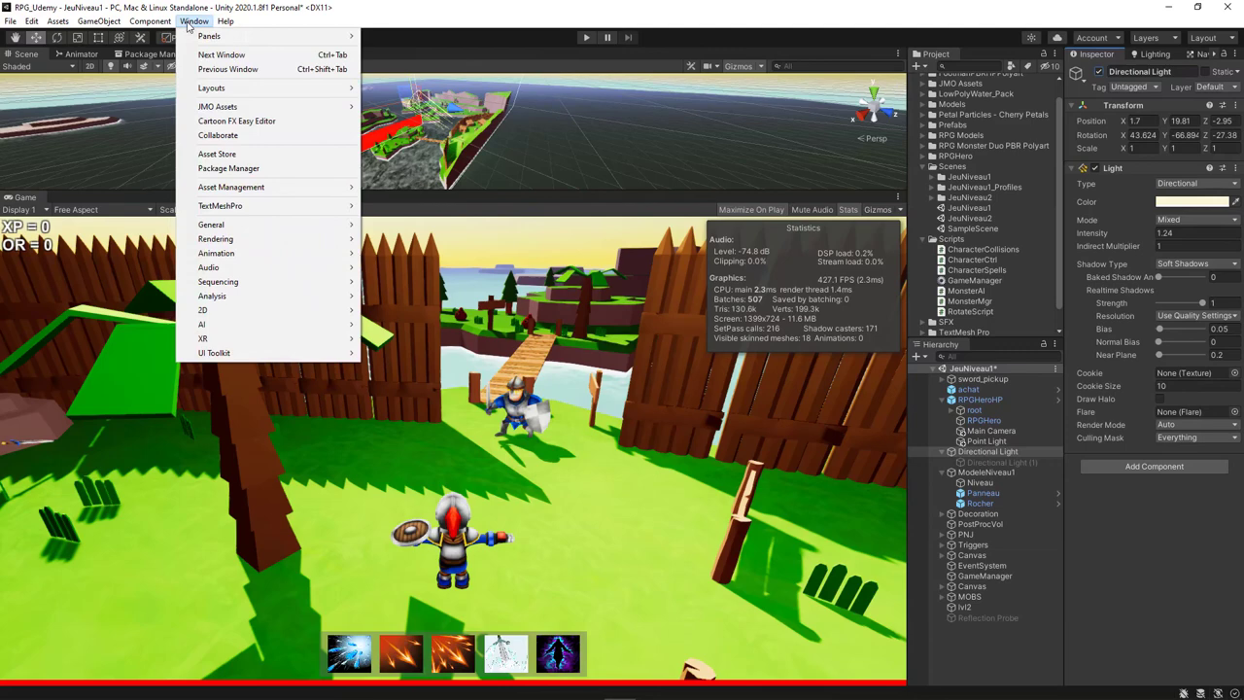
mouse_move(264, 245)
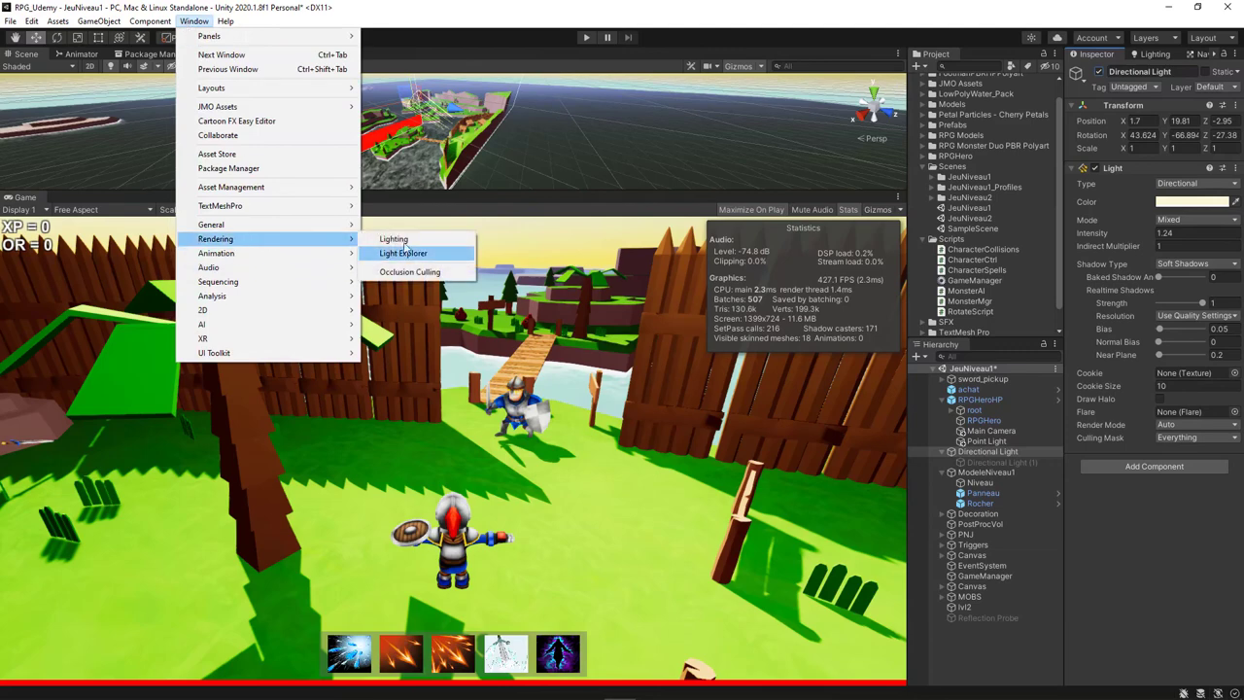
click(1149, 58)
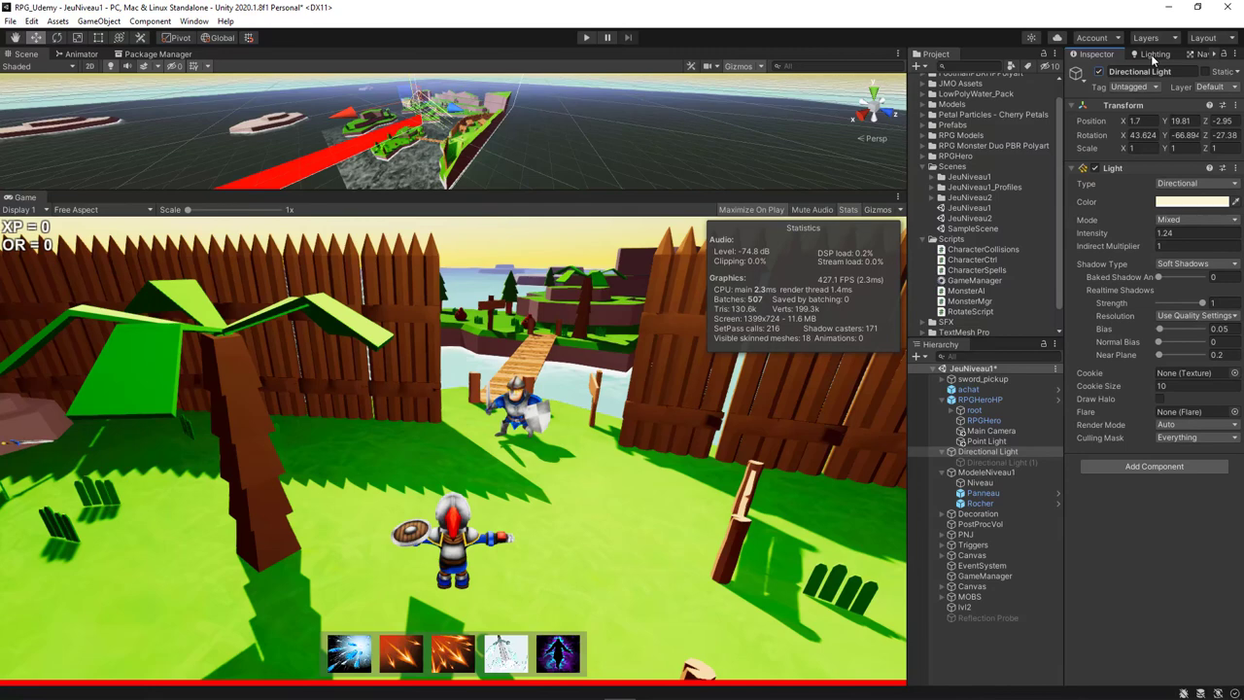
drag(1153, 58, 1088, 55)
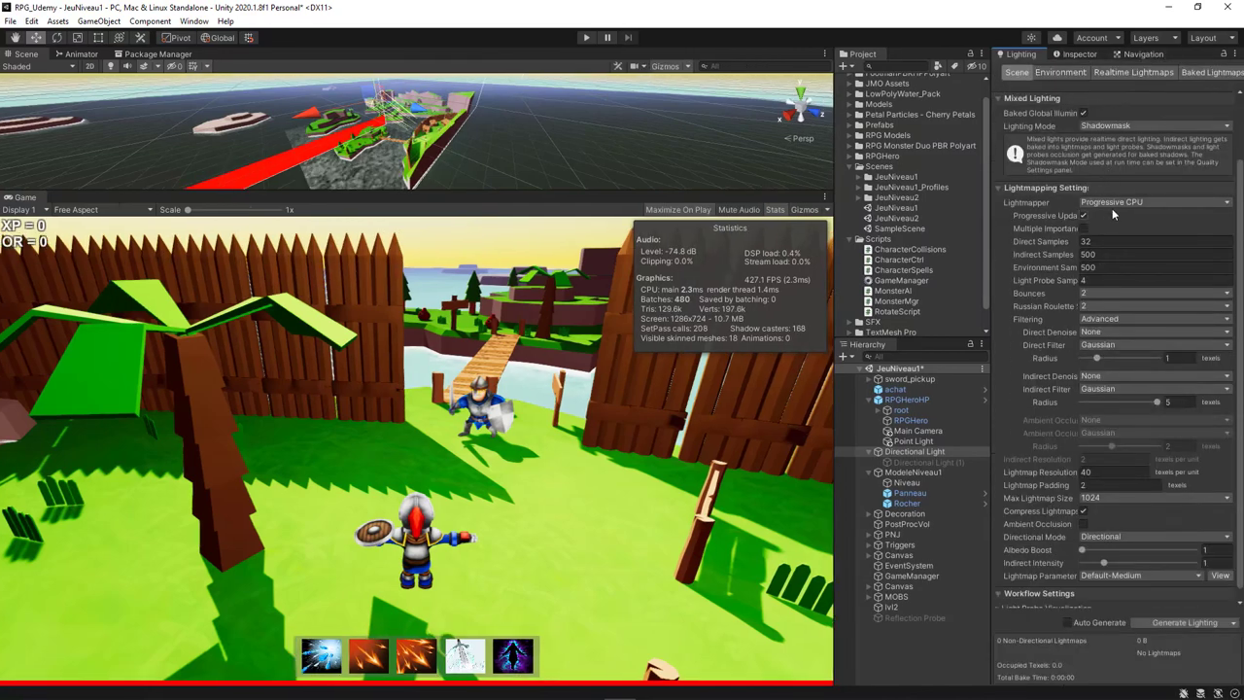
Review the lightmapping settings, then show Directional Light in the Inspector
scroll(1113, 213, down, 1)
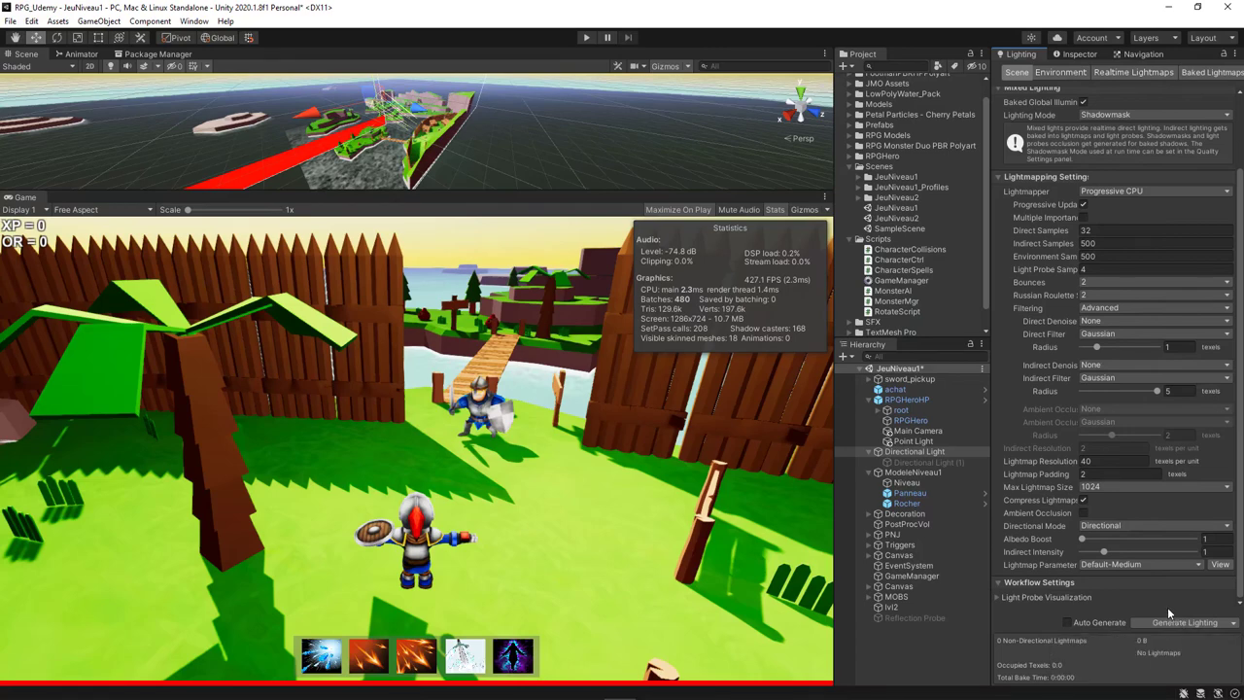
click(941, 453)
click(1080, 54)
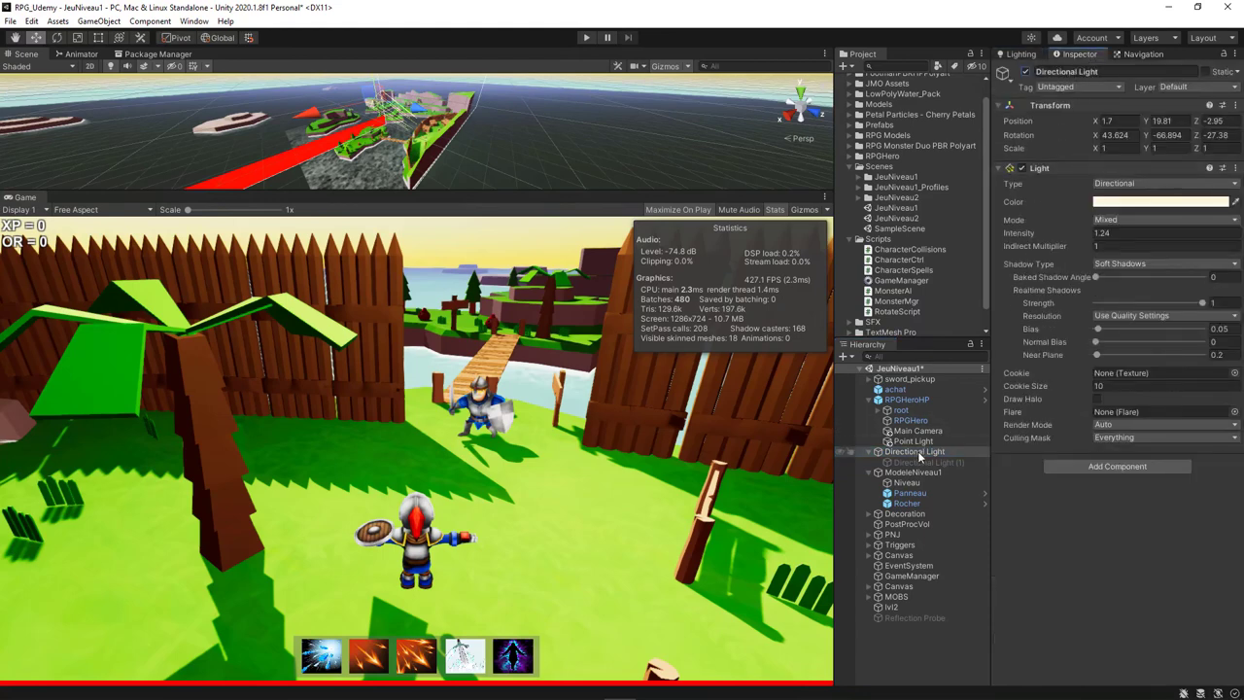
click(1126, 221)
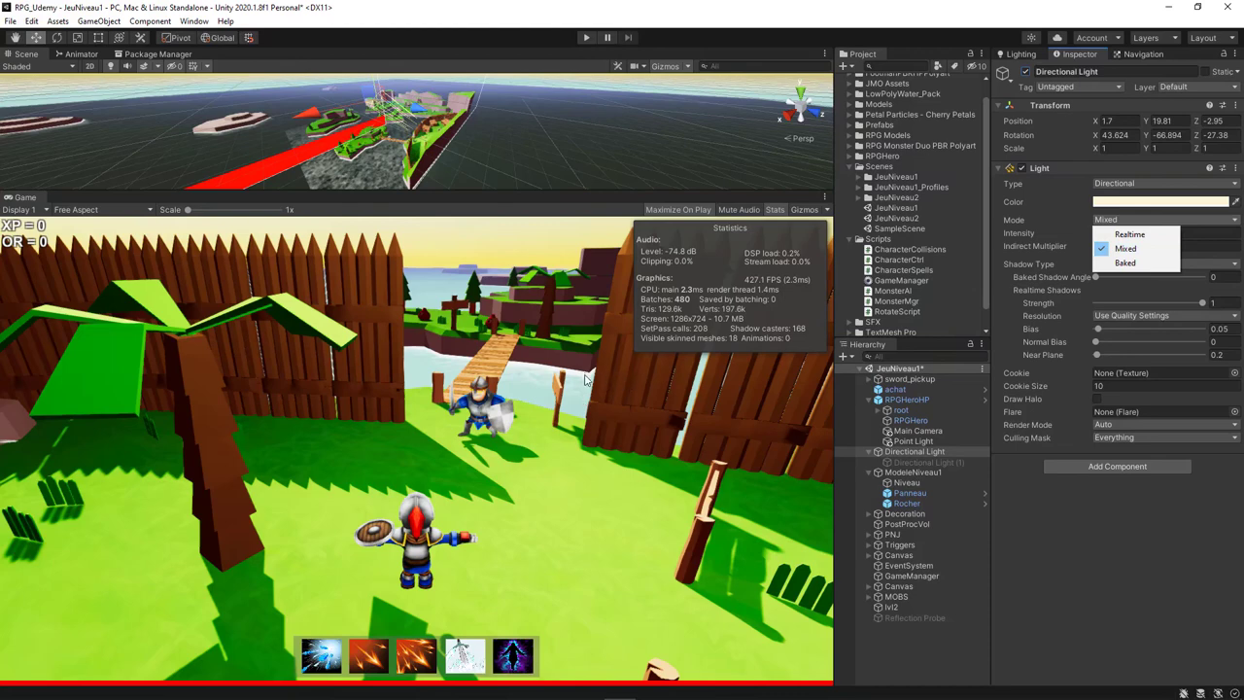
click(422, 156)
mouse_move(422, 156)
right_down()
mouse_move(406, 154)
mouse_move(506, 169)
mouse_move(433, 131)
mouse_move(409, 164)
right_up()
Select and frame the bridge plank Planches (1) to check its Static setting
click(409, 165)
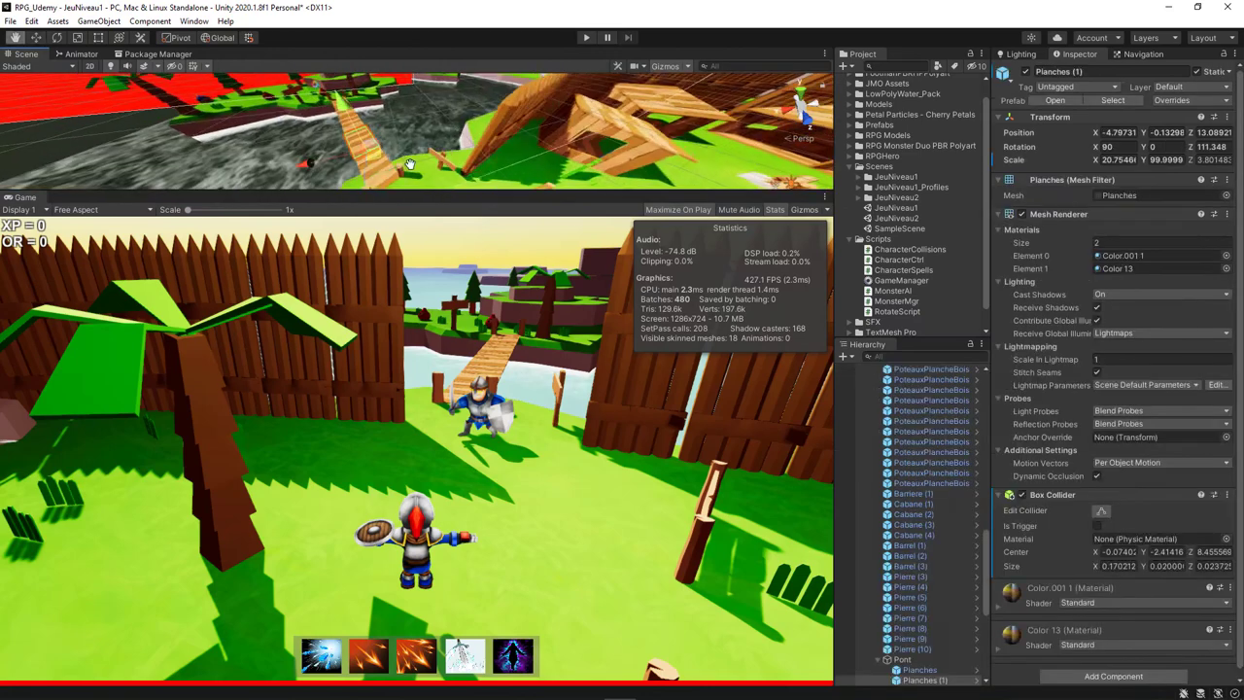
key(f)
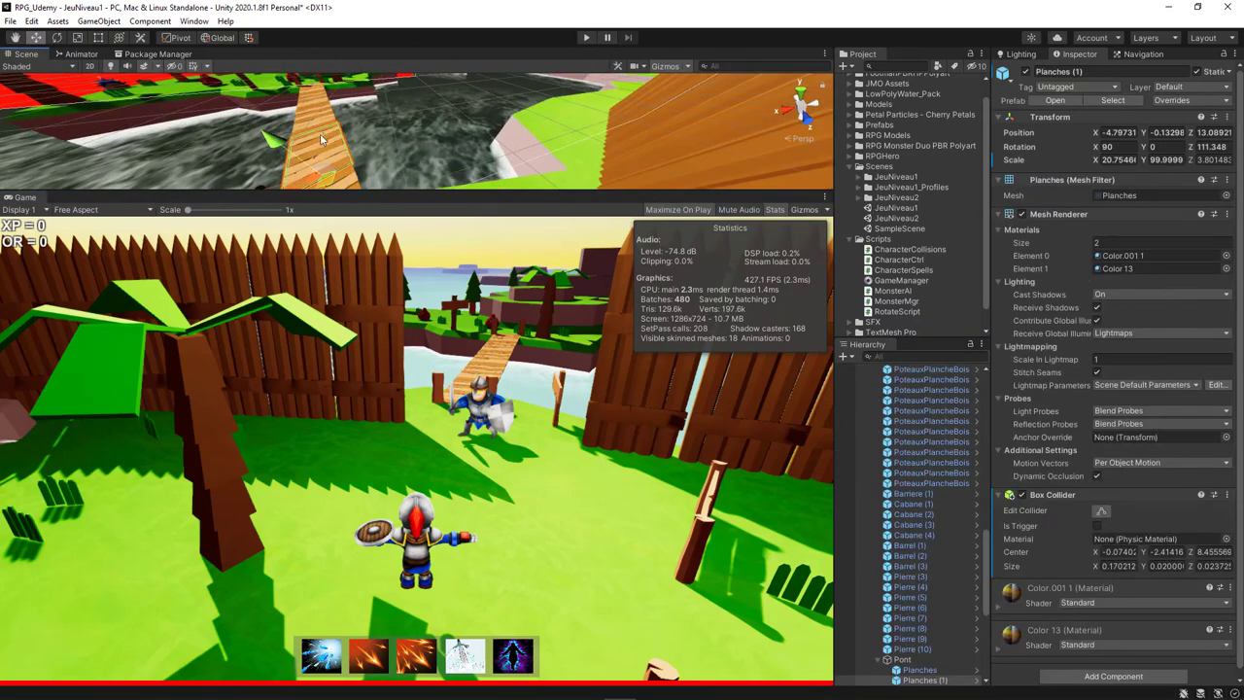
right_drag(320, 133, 387, 118)
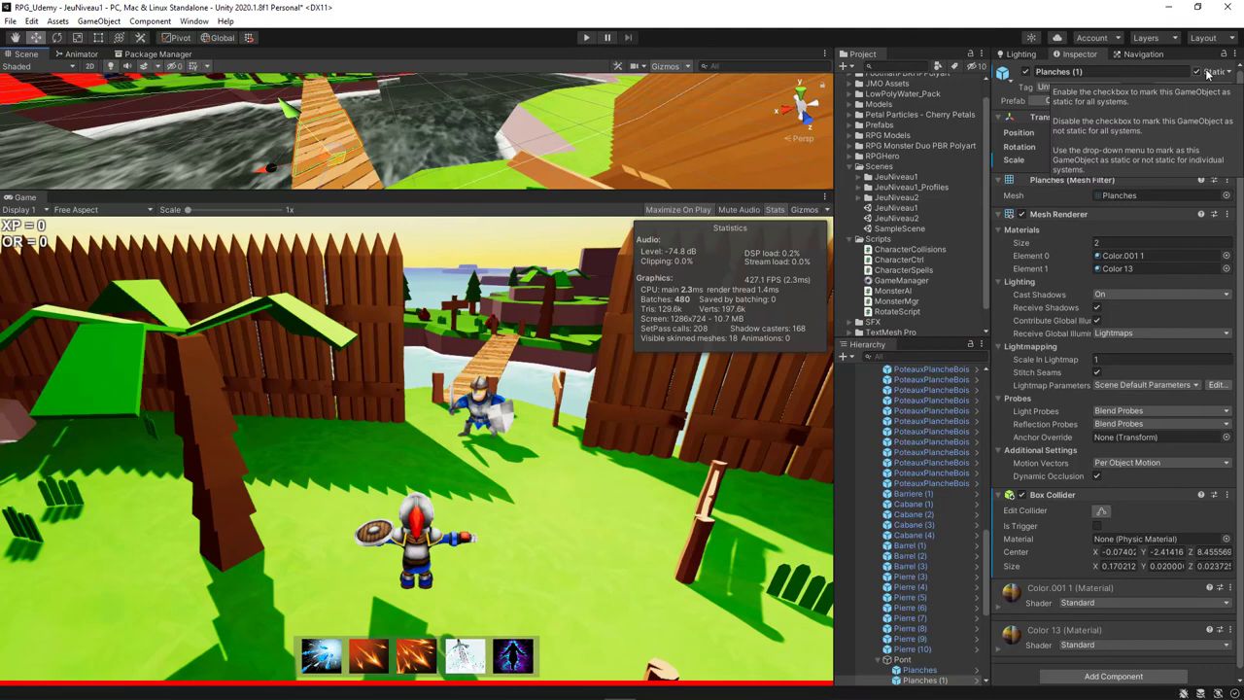
Zoom and pan the view over the planks, fence and knights
scroll(648, 147, down, 5)
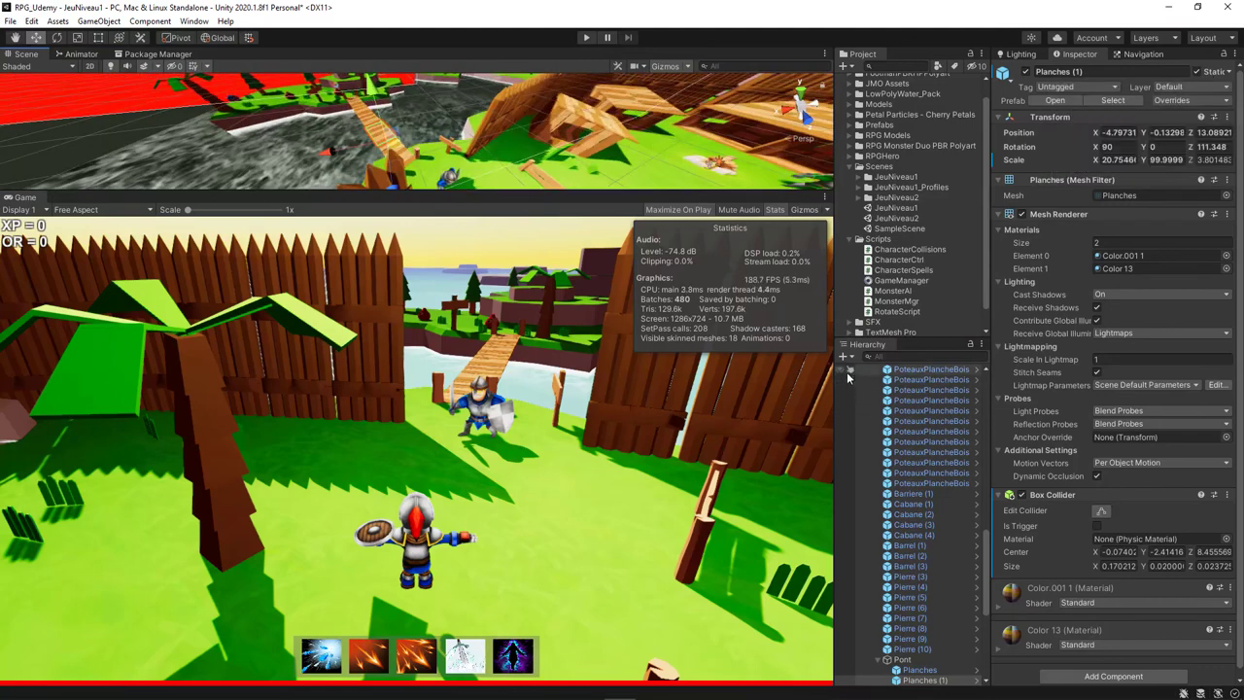
scroll(398, 139, down, 3)
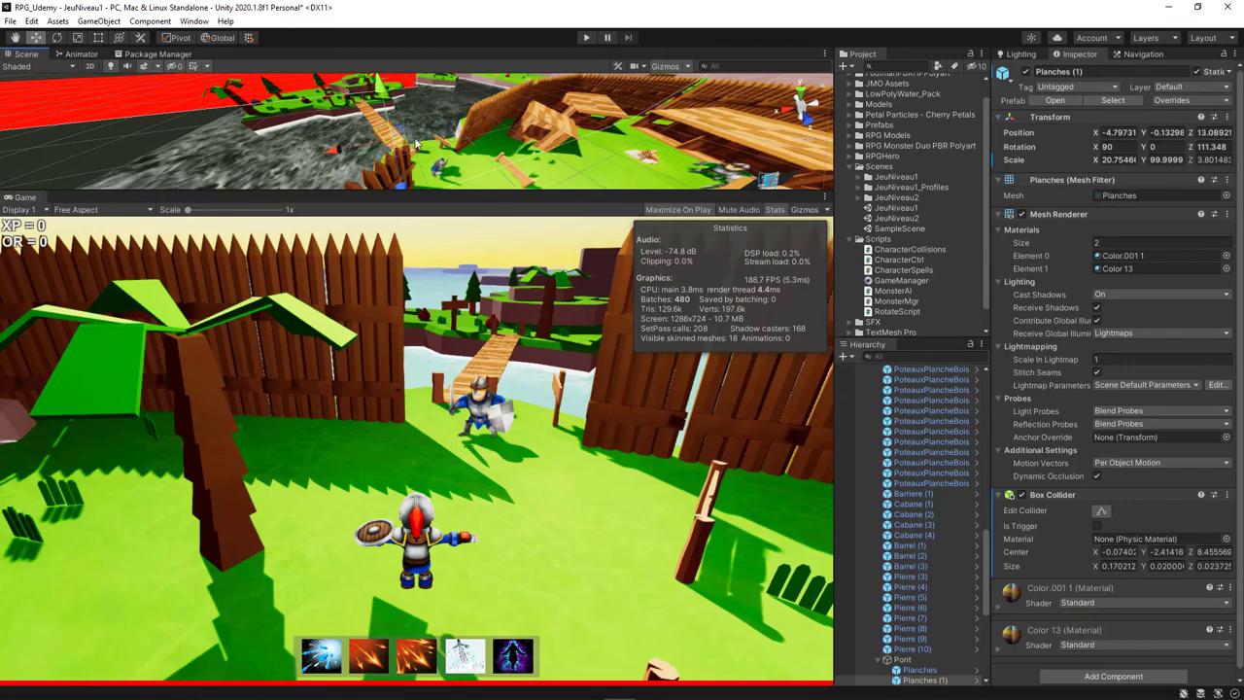
mouse_move(411, 144)
middle_down()
mouse_move(428, 119)
mouse_move(494, 163)
mouse_move(507, 122)
middle_up()
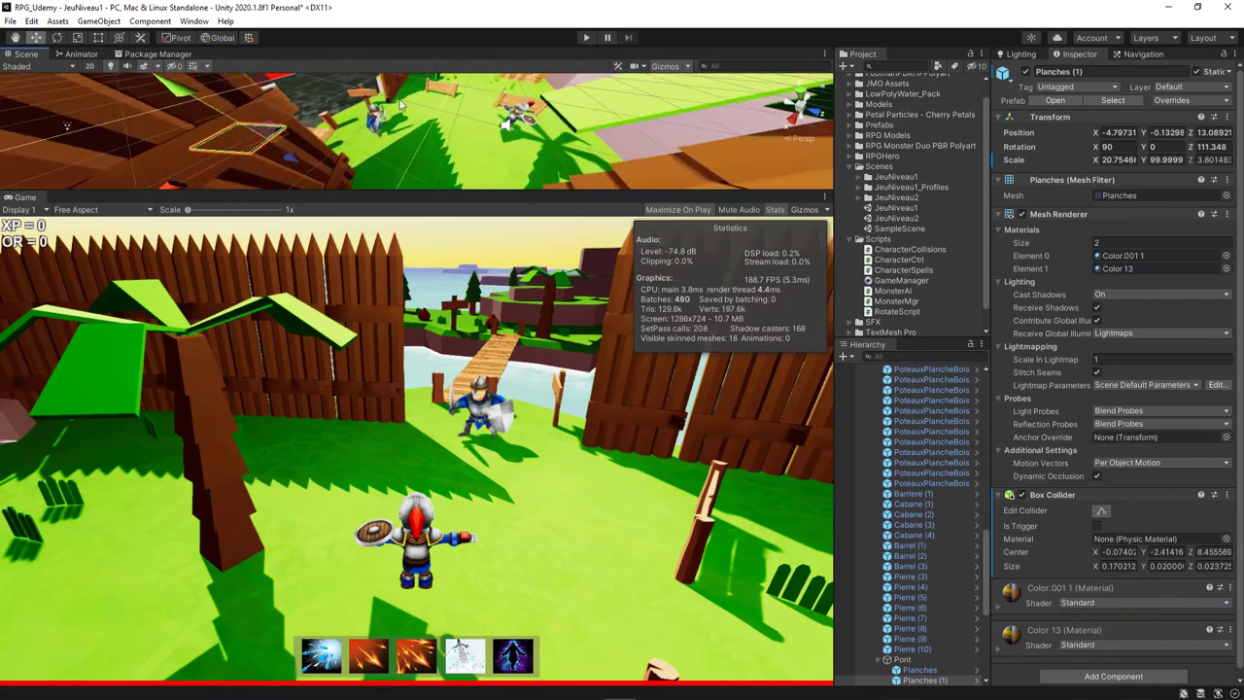
mouse_move(511, 147)
middle_down()
mouse_move(528, 145)
mouse_move(509, 127)
middle_up()
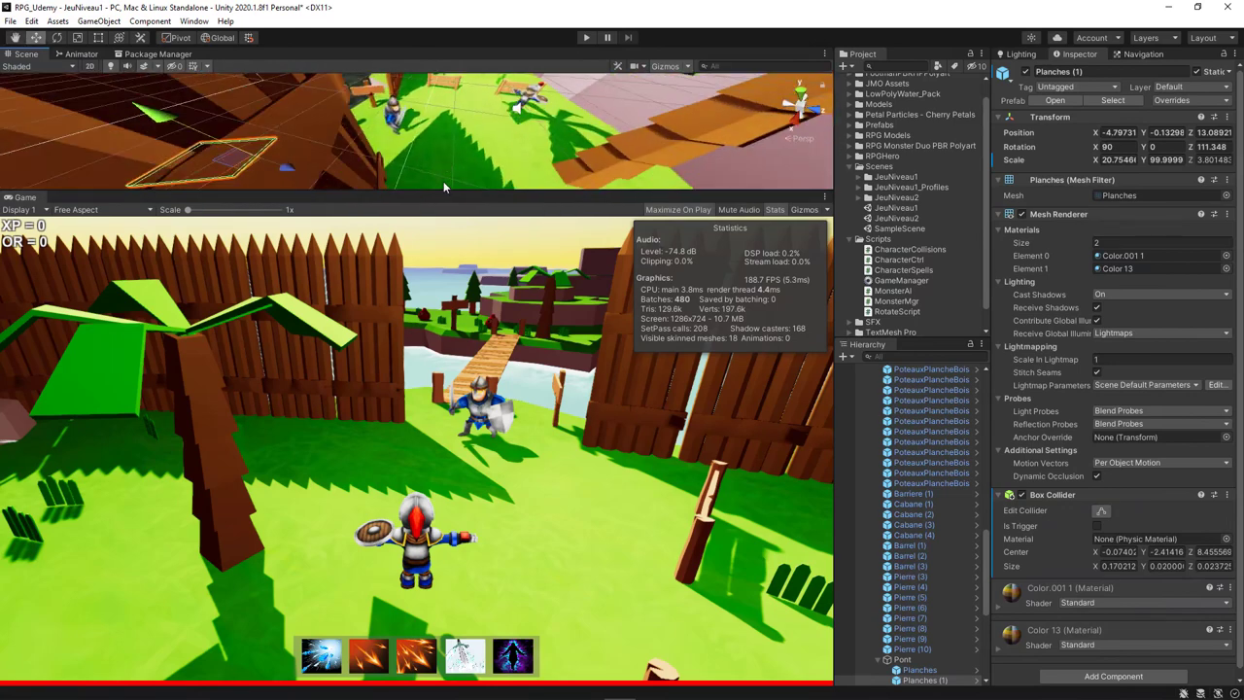
mouse_move(443, 180)
right_down()
mouse_move(465, 133)
mouse_move(409, 146)
mouse_move(465, 156)
right_up()
scroll(465, 134, down, 2)
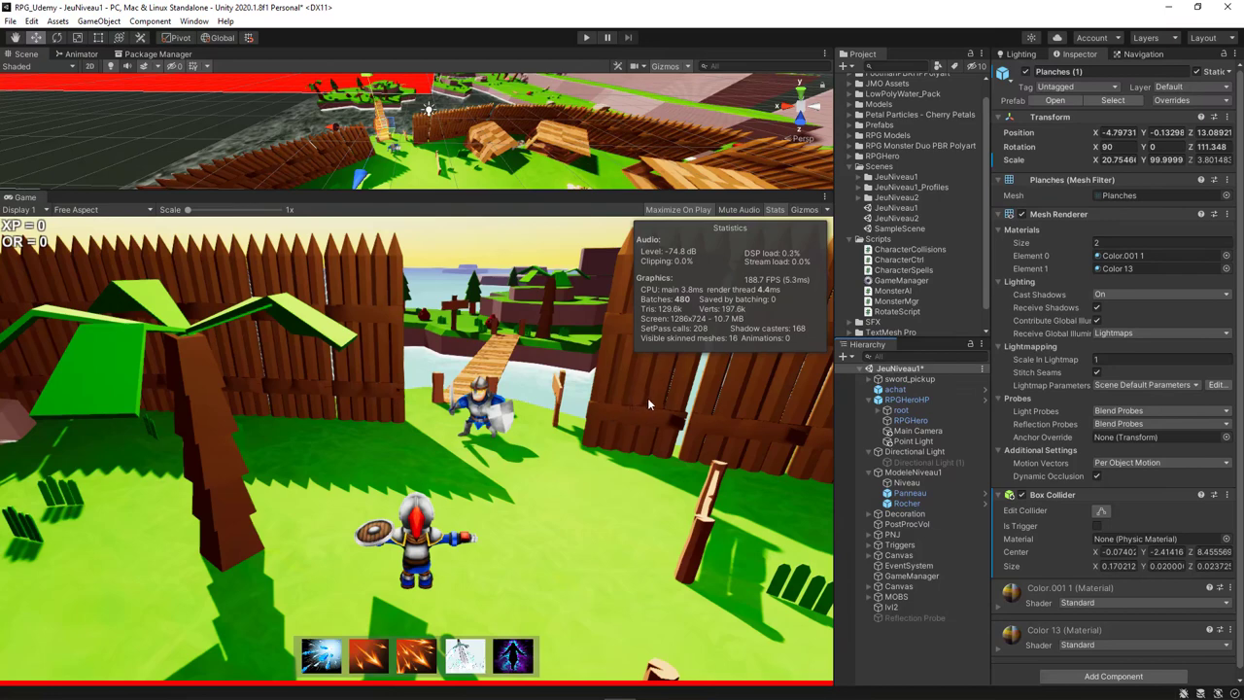
Set the Main Camera's far clipping plane to 75, after first trying 100
click(917, 431)
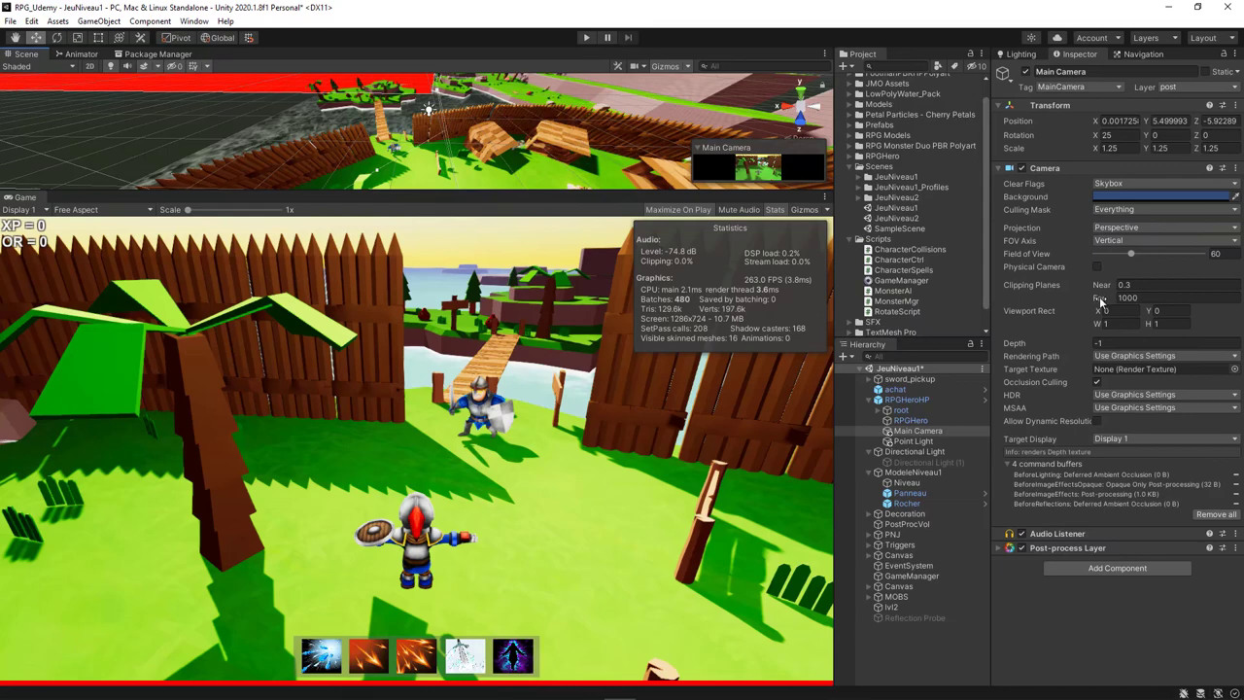
mouse_move(1110, 301)
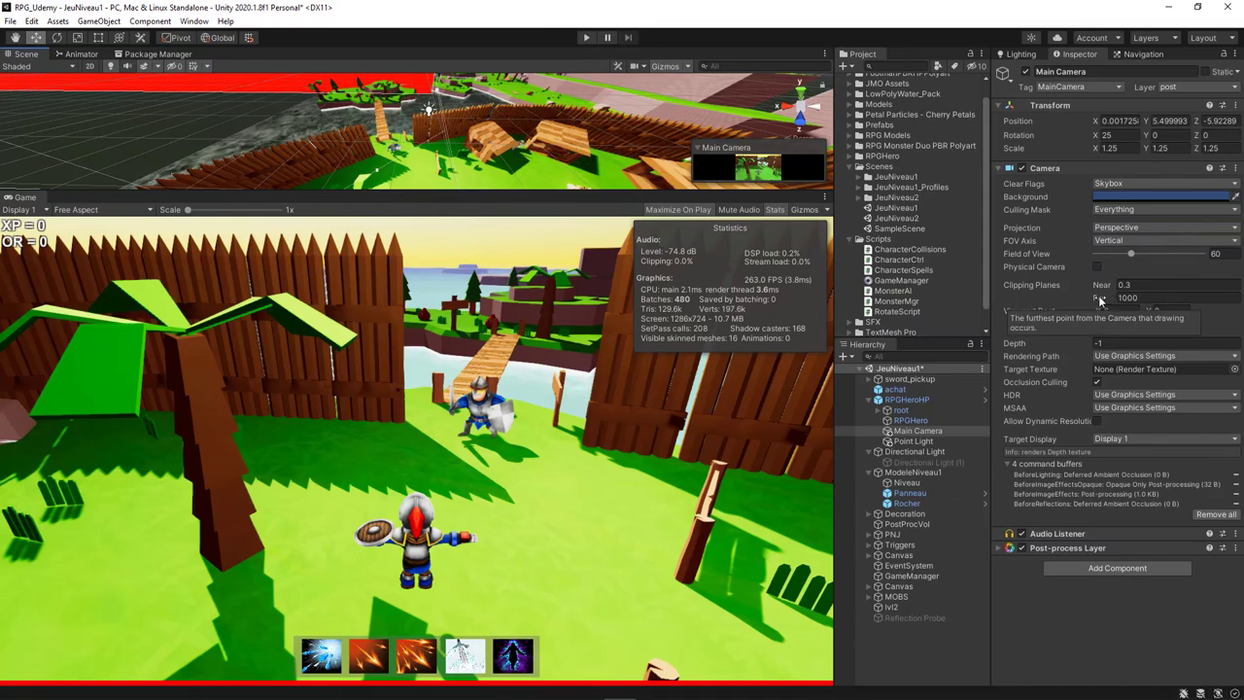
click(1153, 298)
text(10)
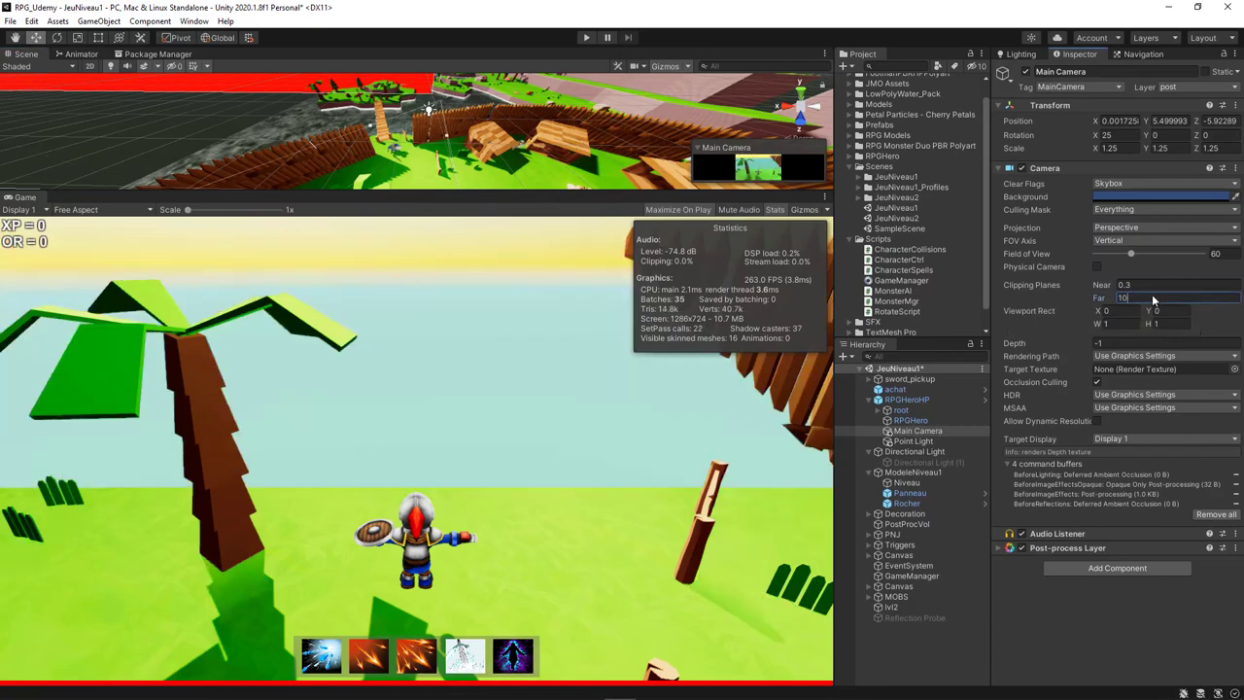
text(0)
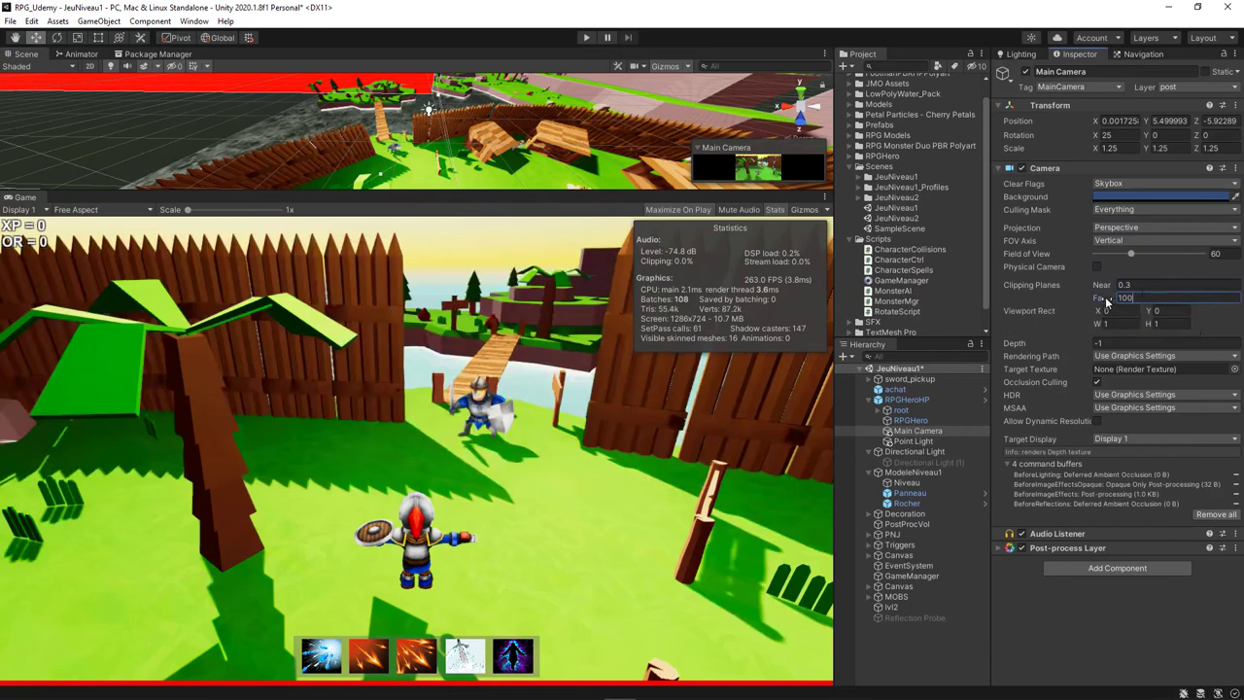
mouse_move(1105, 302)
mouse_down()
mouse_move(590, 330)
mouse_move(860, 330)
mouse_move(437, 339)
mouse_move(1079, 334)
mouse_move(244, 336)
mouse_move(584, 334)
mouse_up()
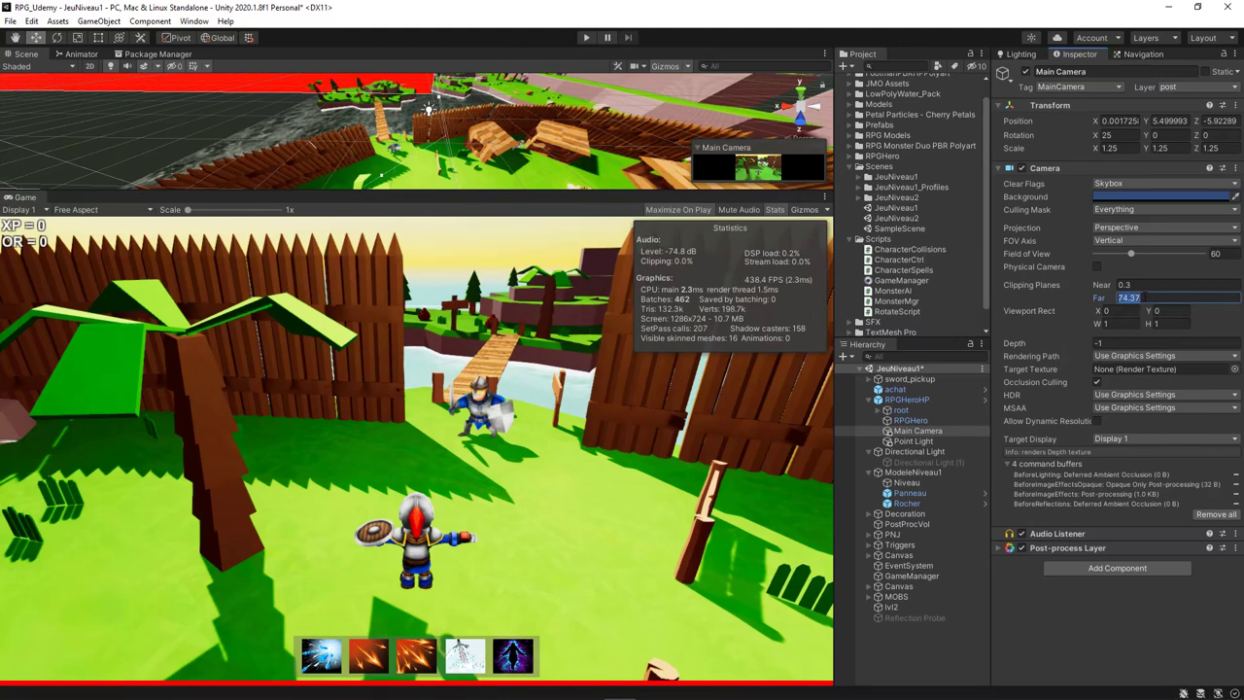
text(75)
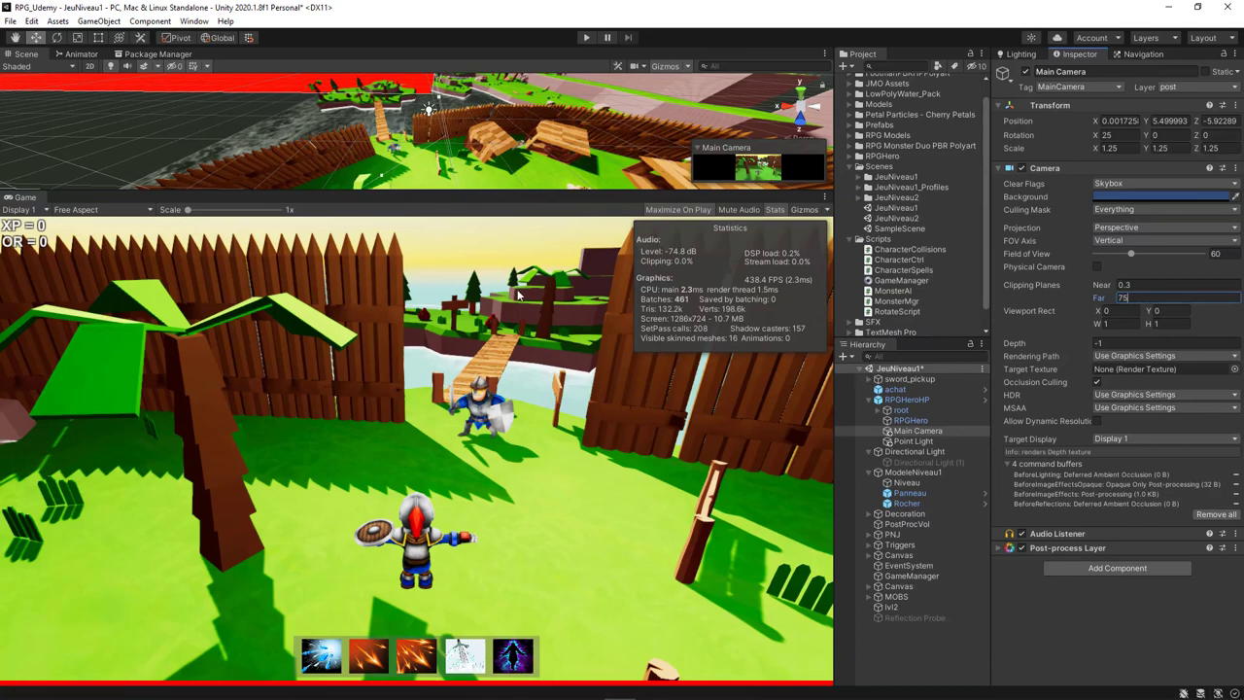
Play-test: walk the hero to the guard, grab the sword, cross the gate onto the bridge, then stop
click(586, 37)
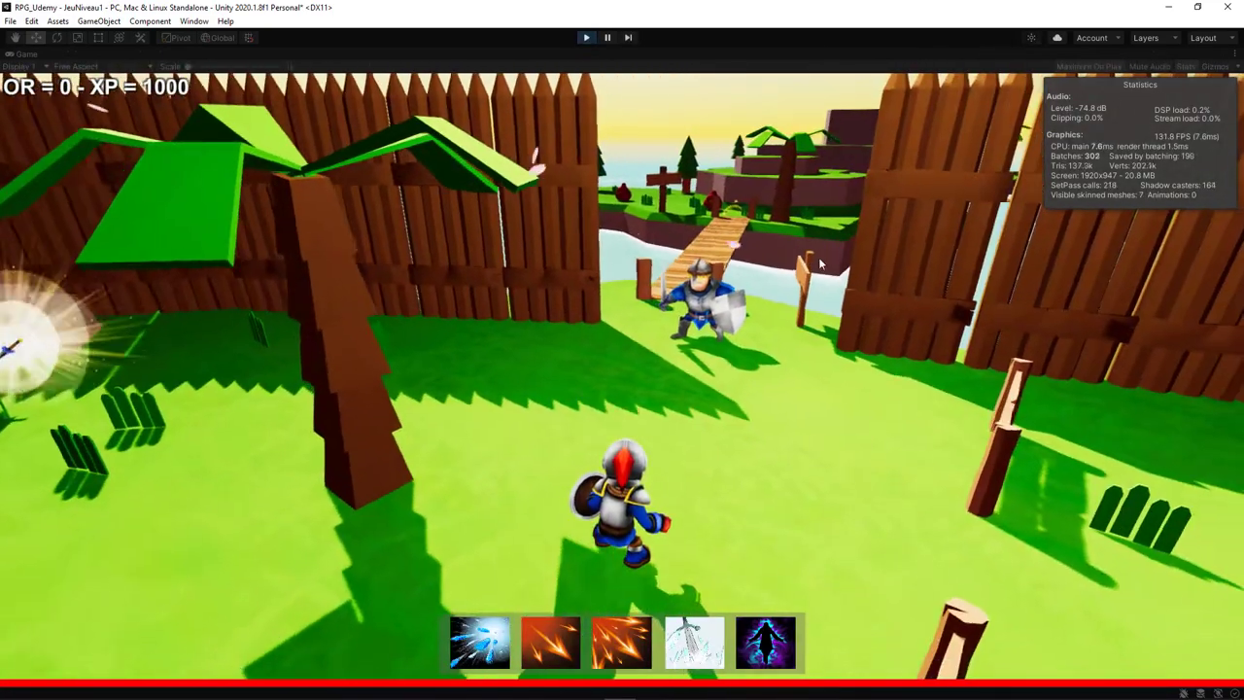
click(819, 264)
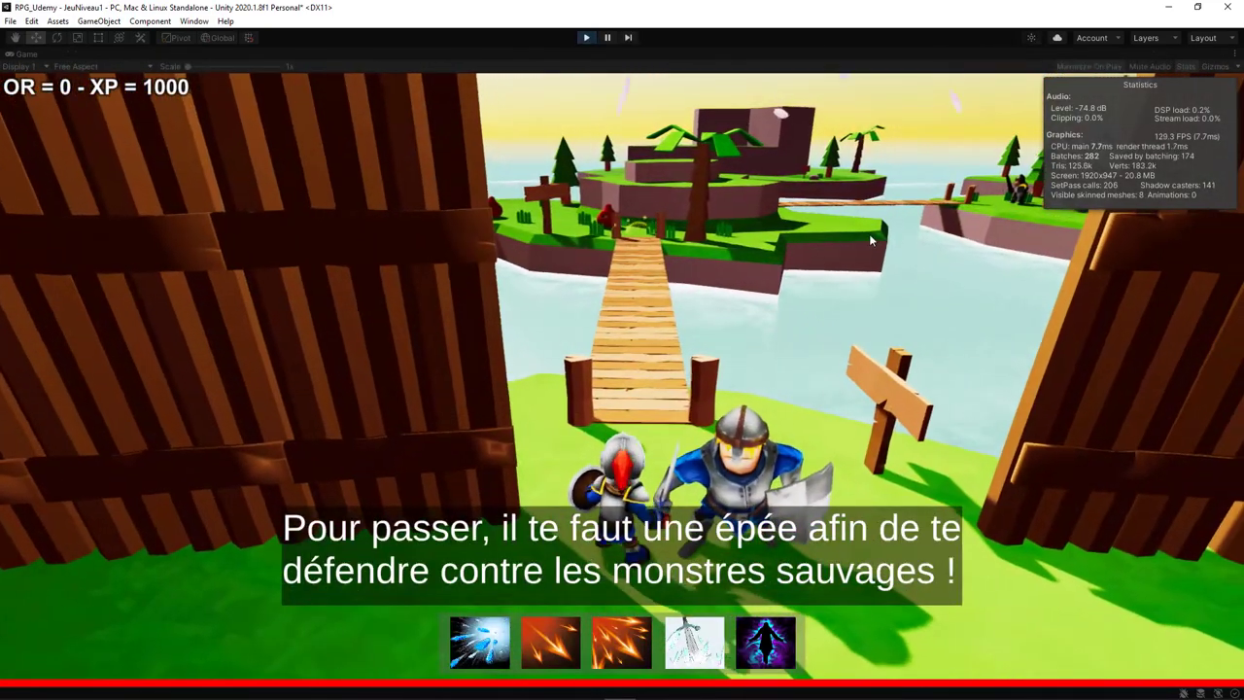
click(344, 309)
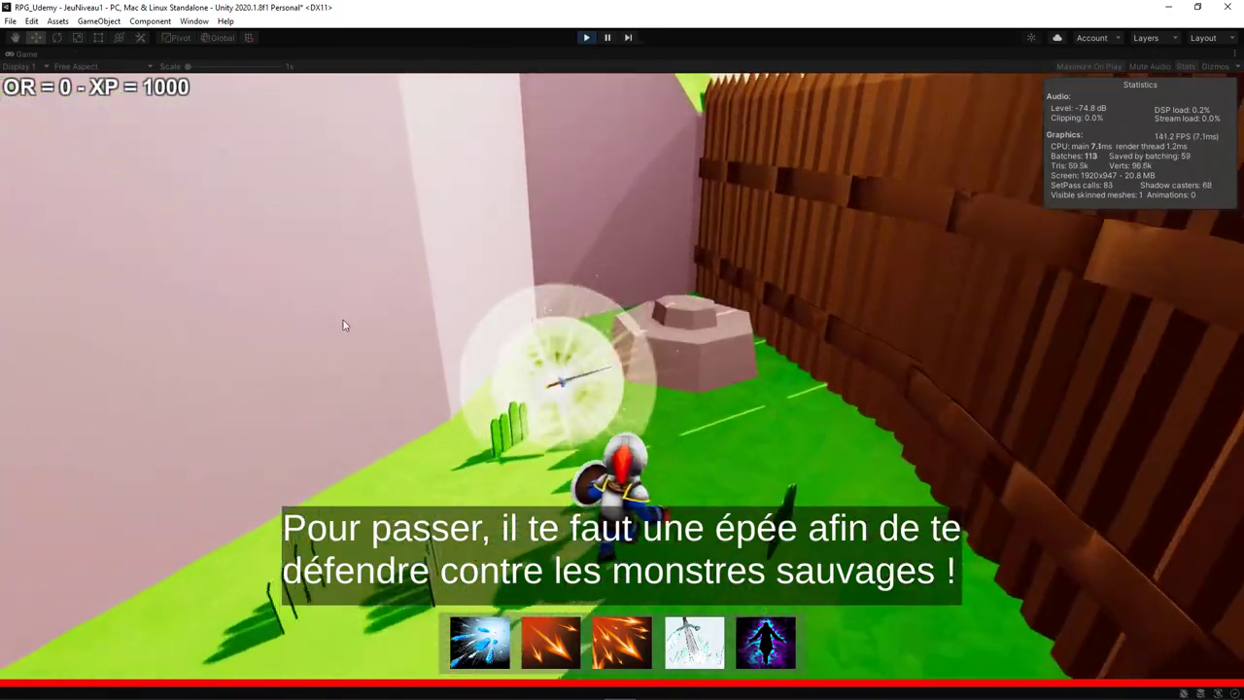
click(1030, 317)
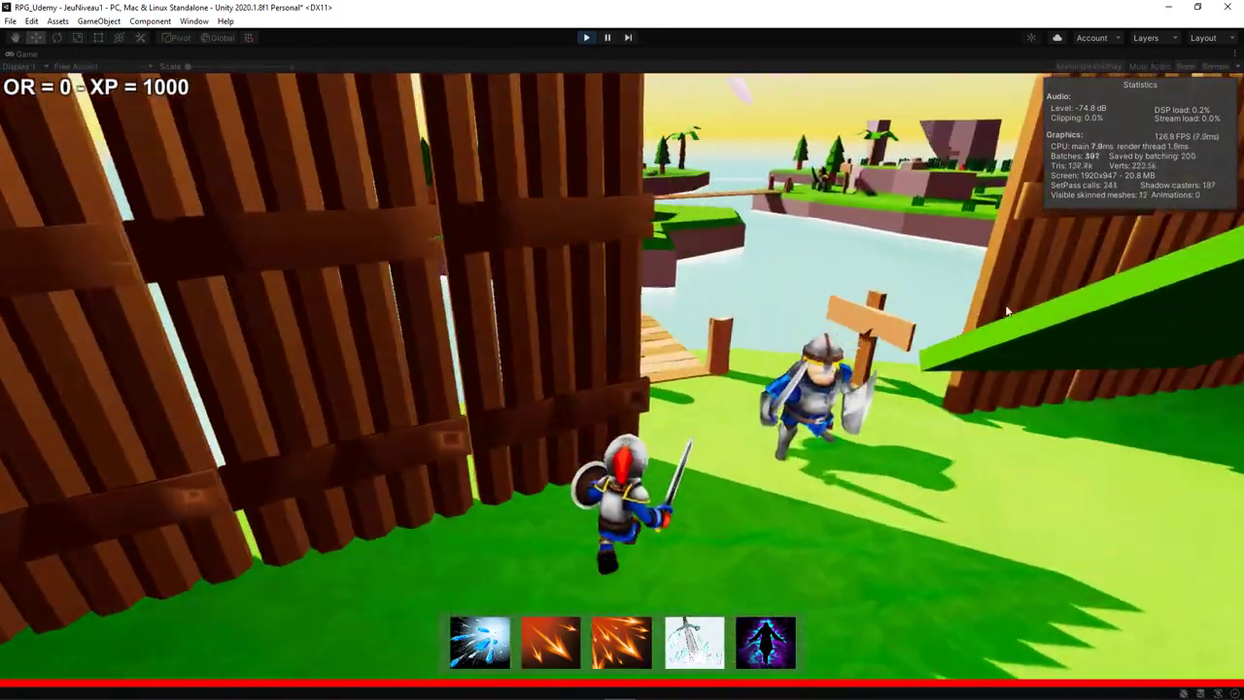
click(963, 283)
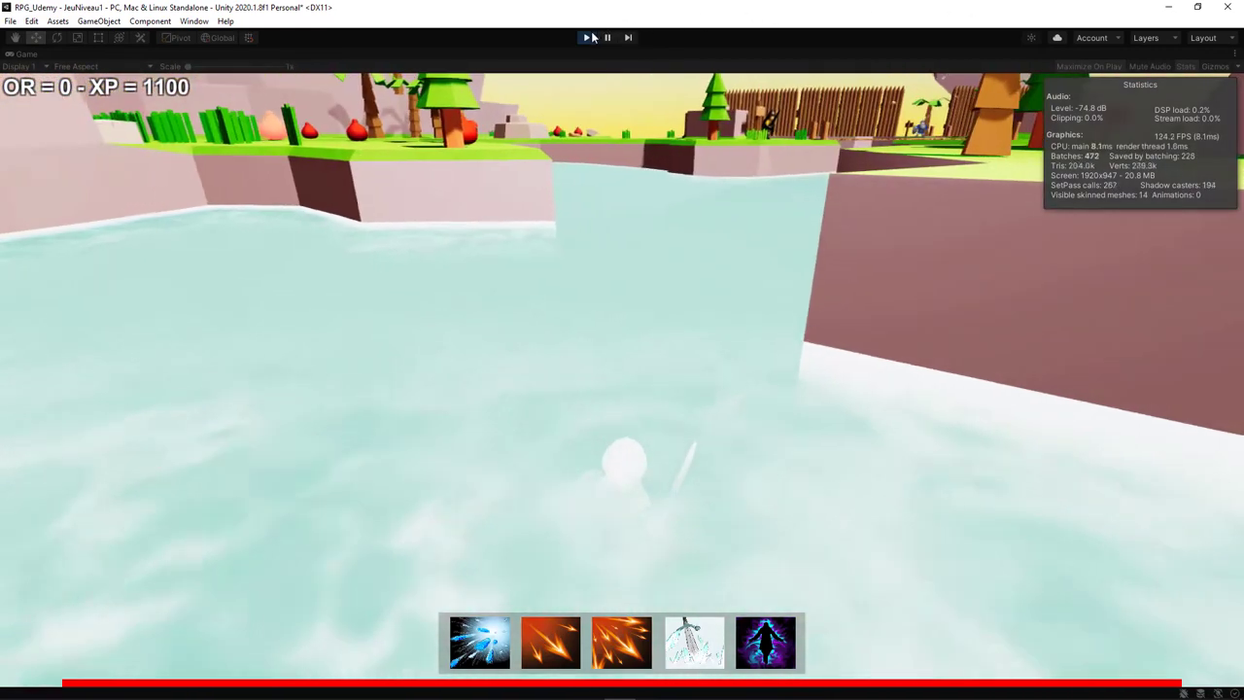
click(586, 37)
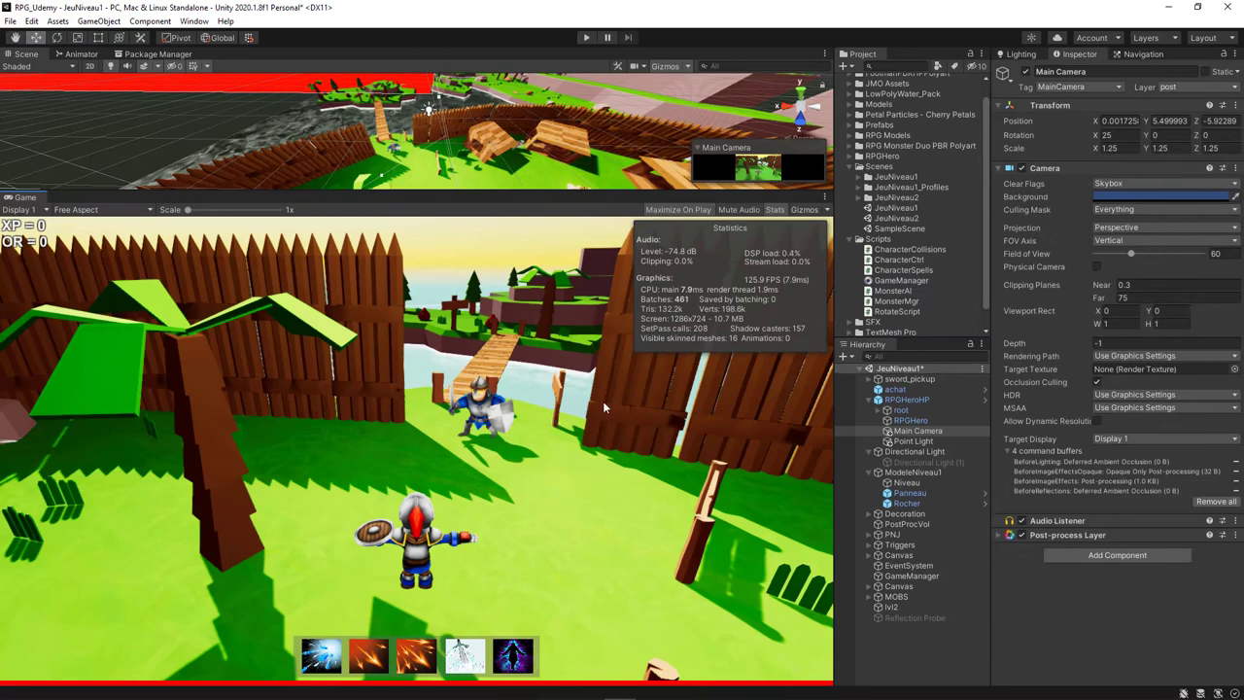
Enable Fog in the Lighting window's Environment settings
click(1022, 55)
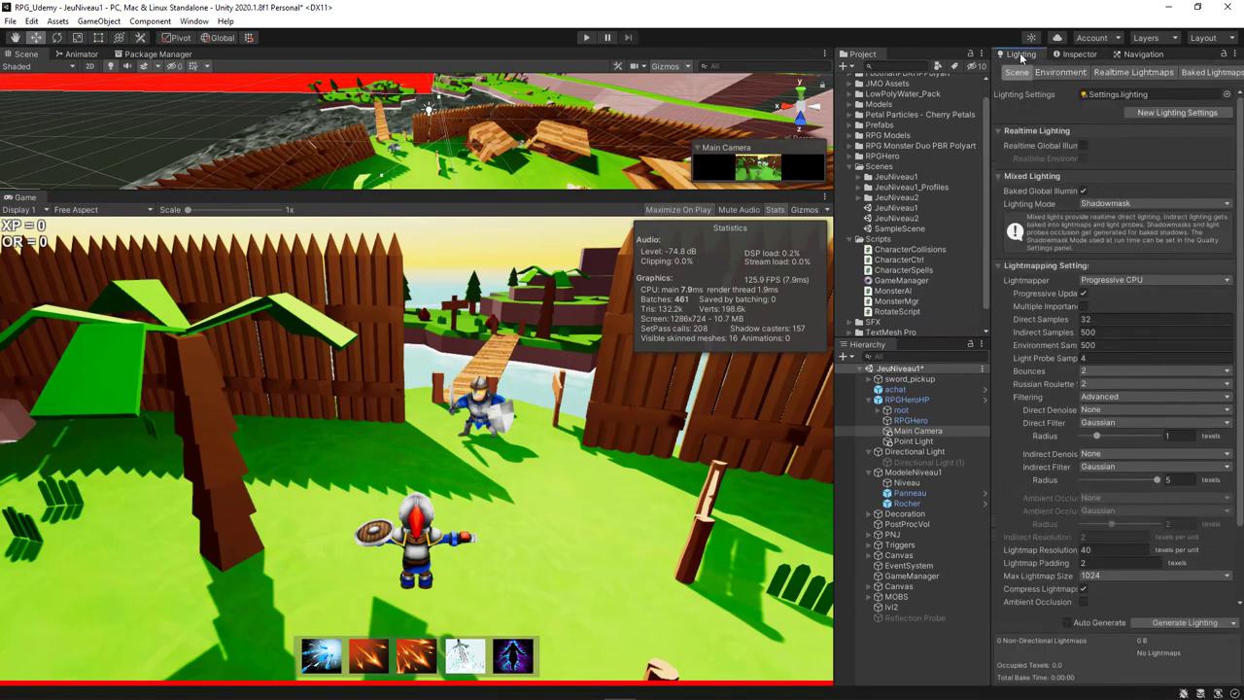
click(1045, 268)
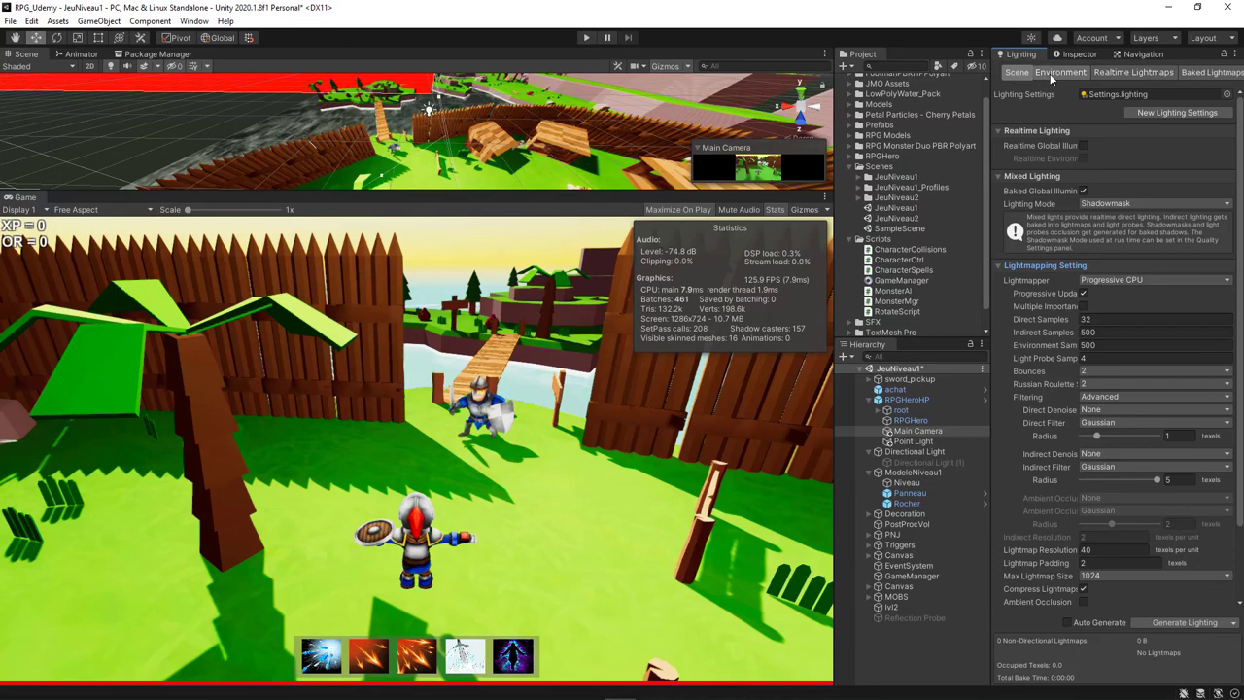
click(1049, 73)
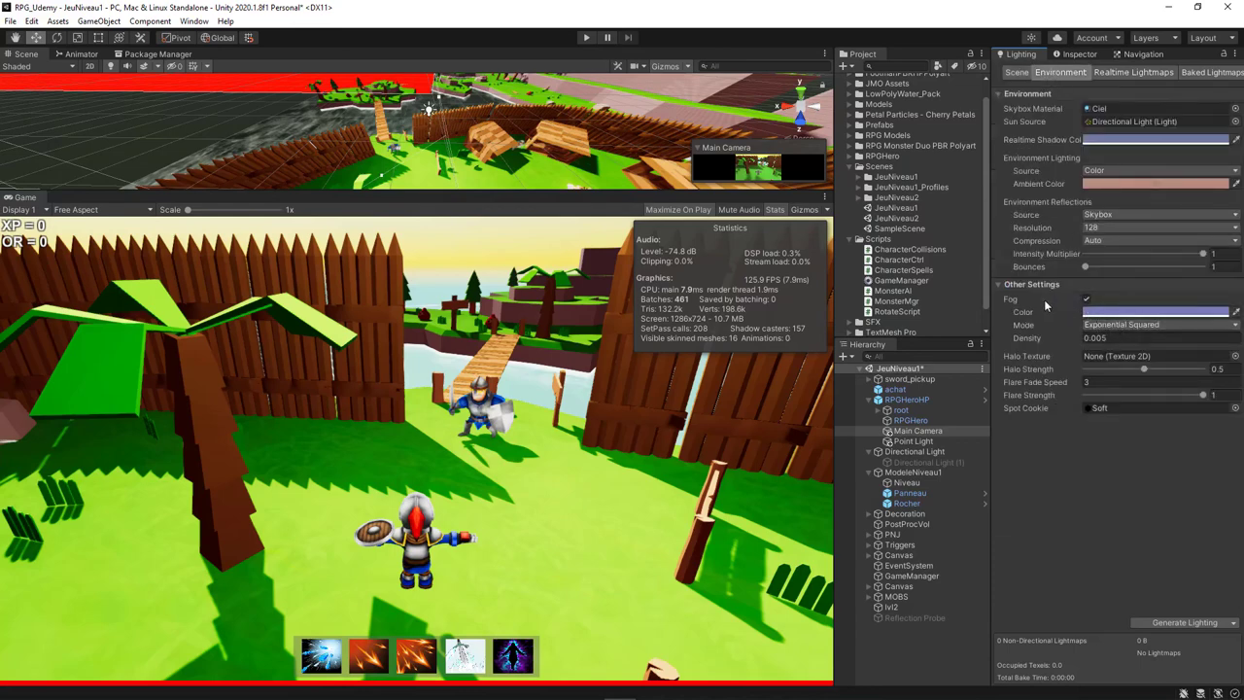
click(1085, 301)
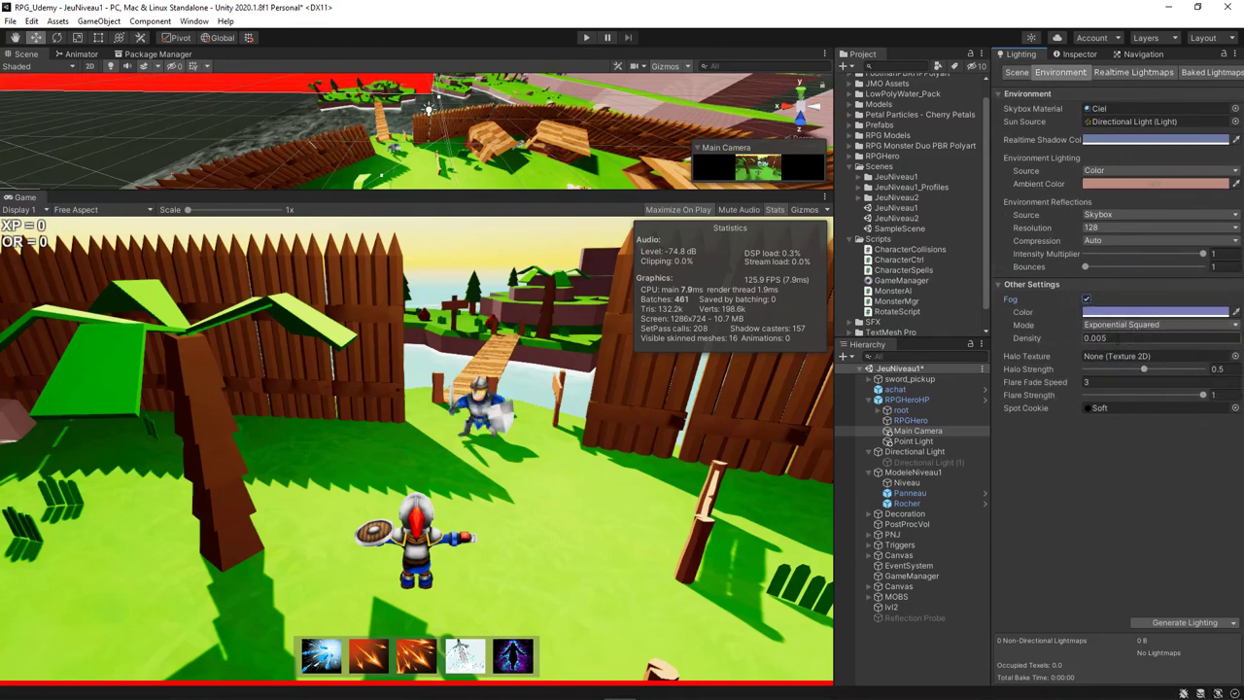
Set the fog density to 0.1, then 0.05, settling on 0.02
click(1096, 338)
text(0.01)
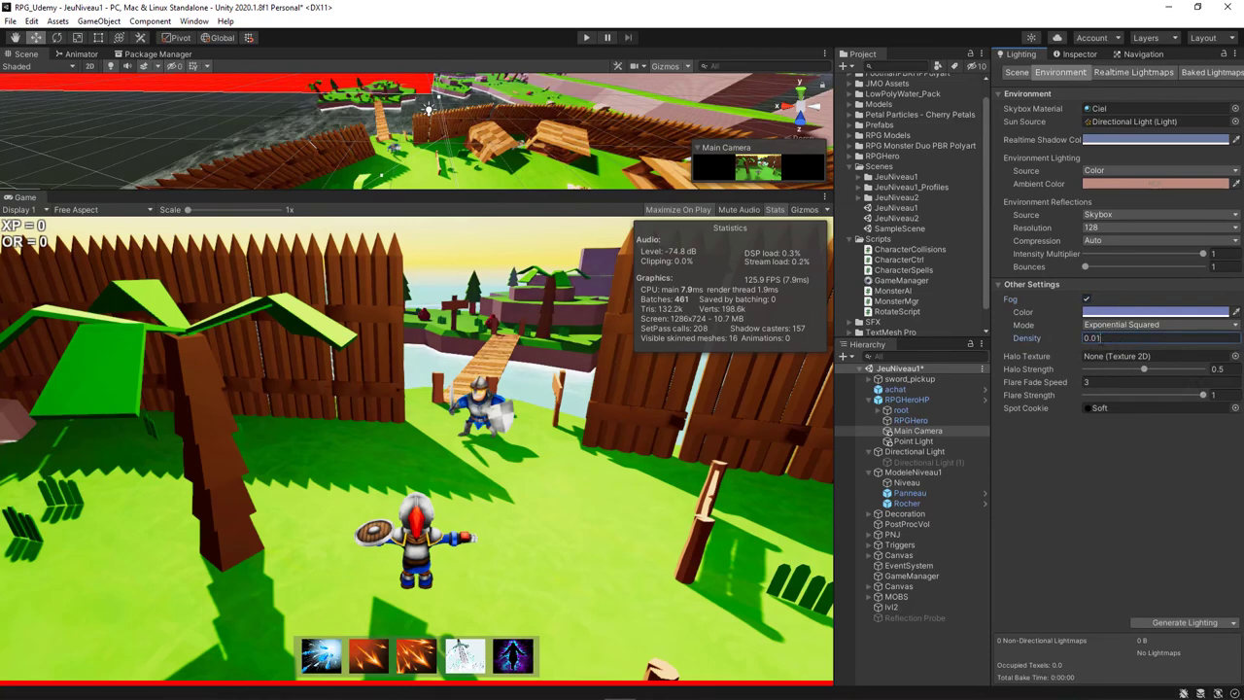
key(BackSpace)
key(BackSpace)
text(1)
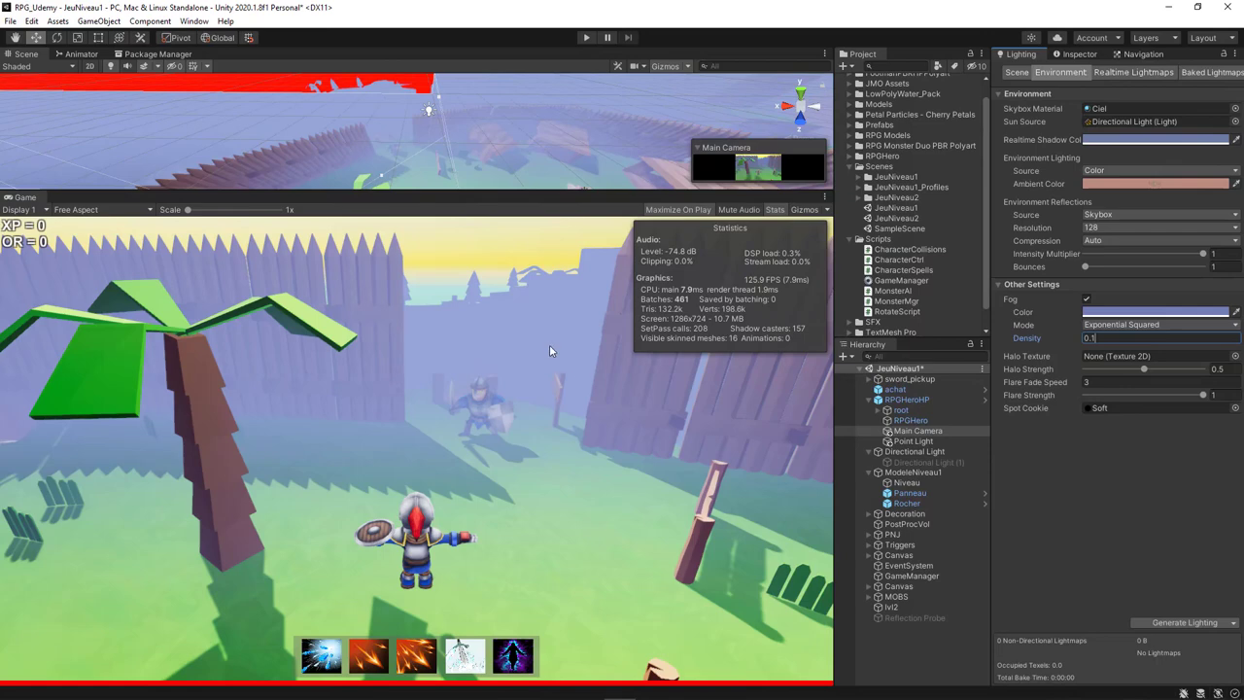
key(BackSpace)
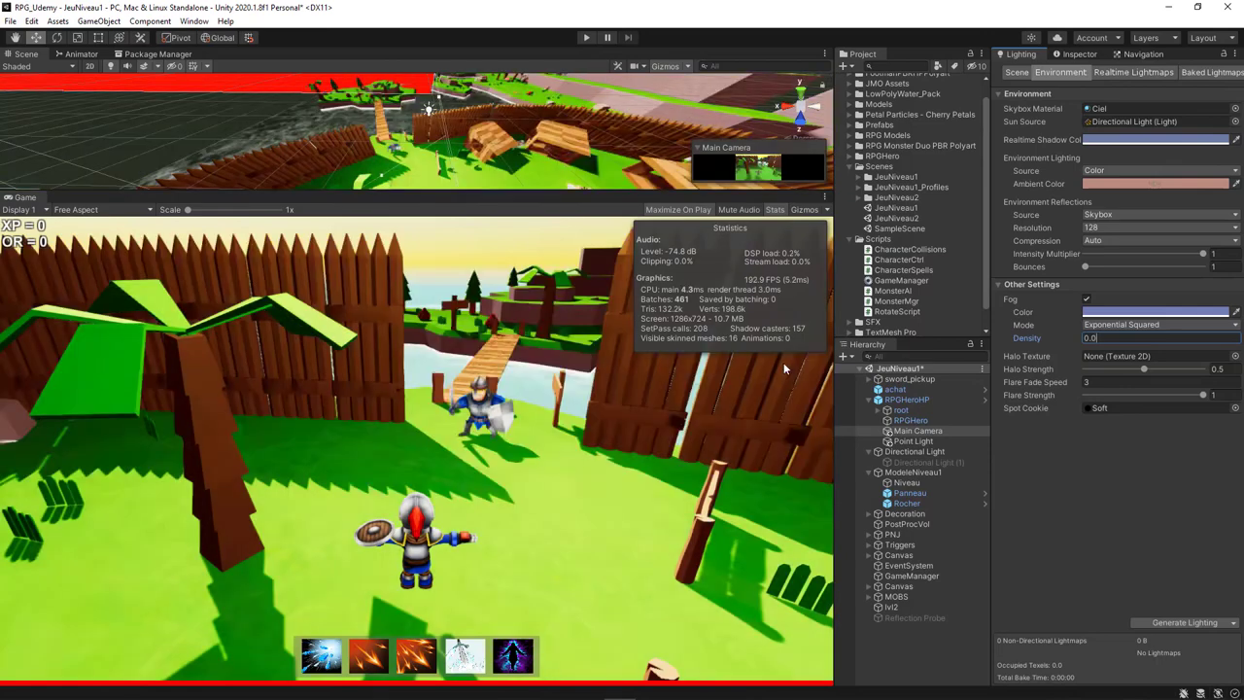
text(05)
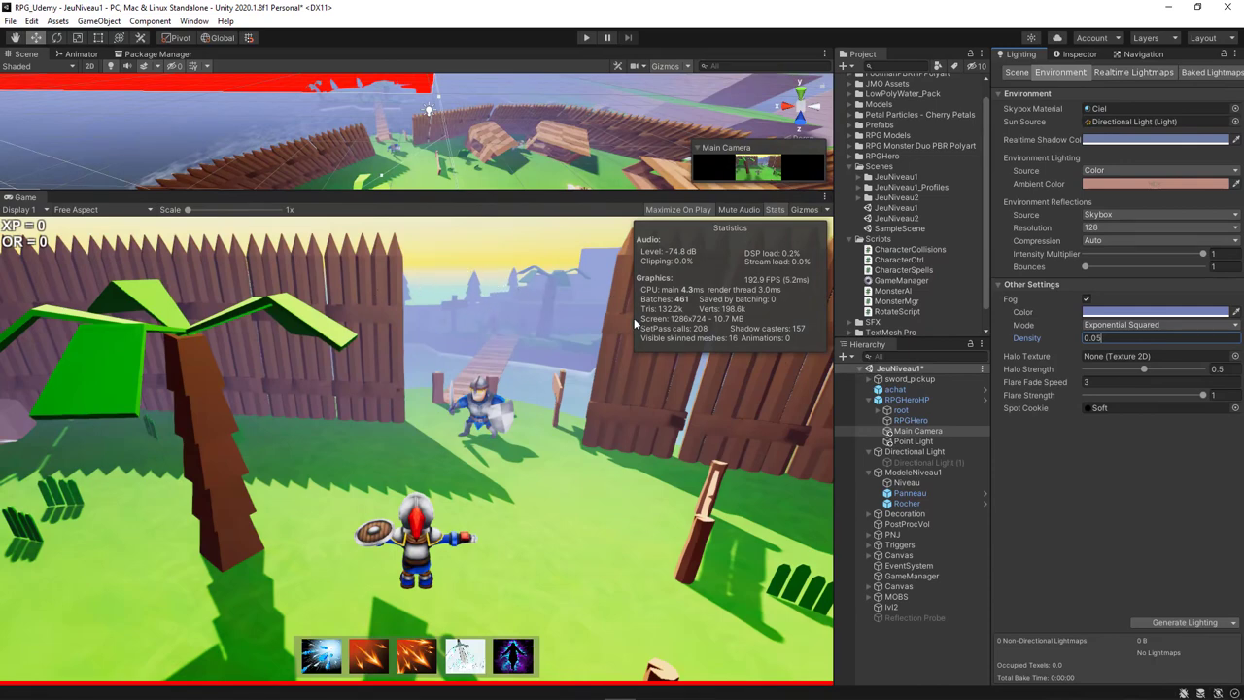
key(BackSpace)
text(2)
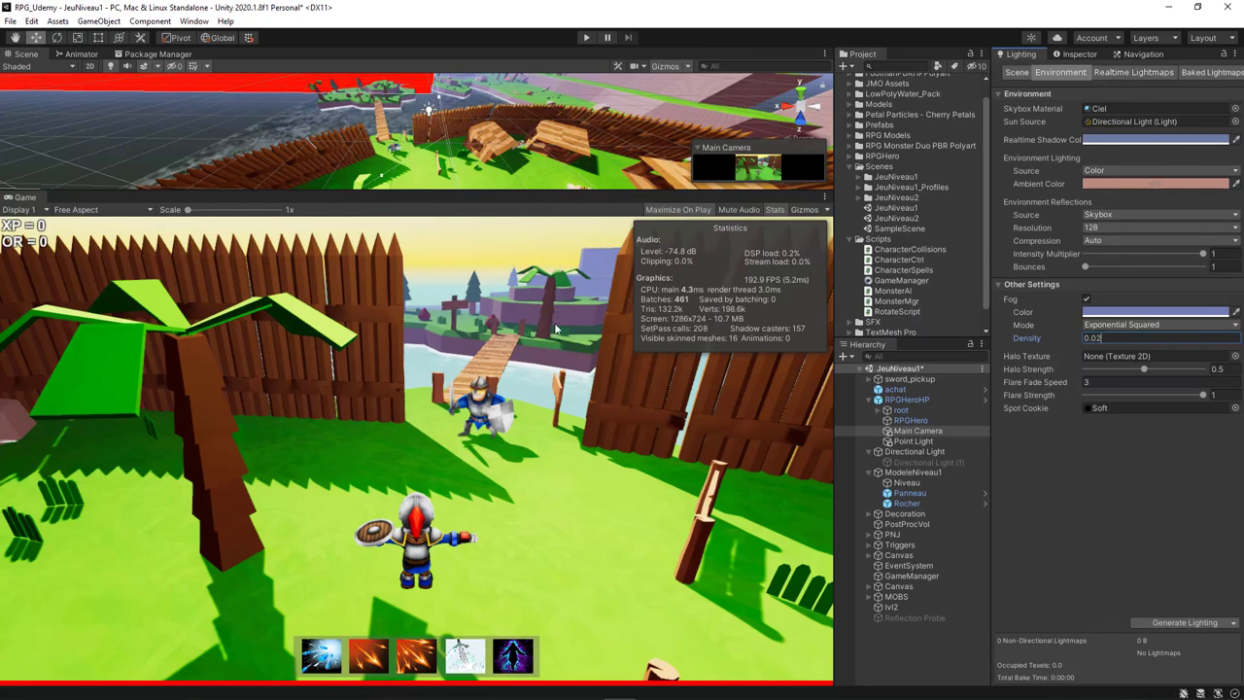
Play-test the fogged village, running the hero with W past the BOUTIQUE stall, then stop
click(586, 37)
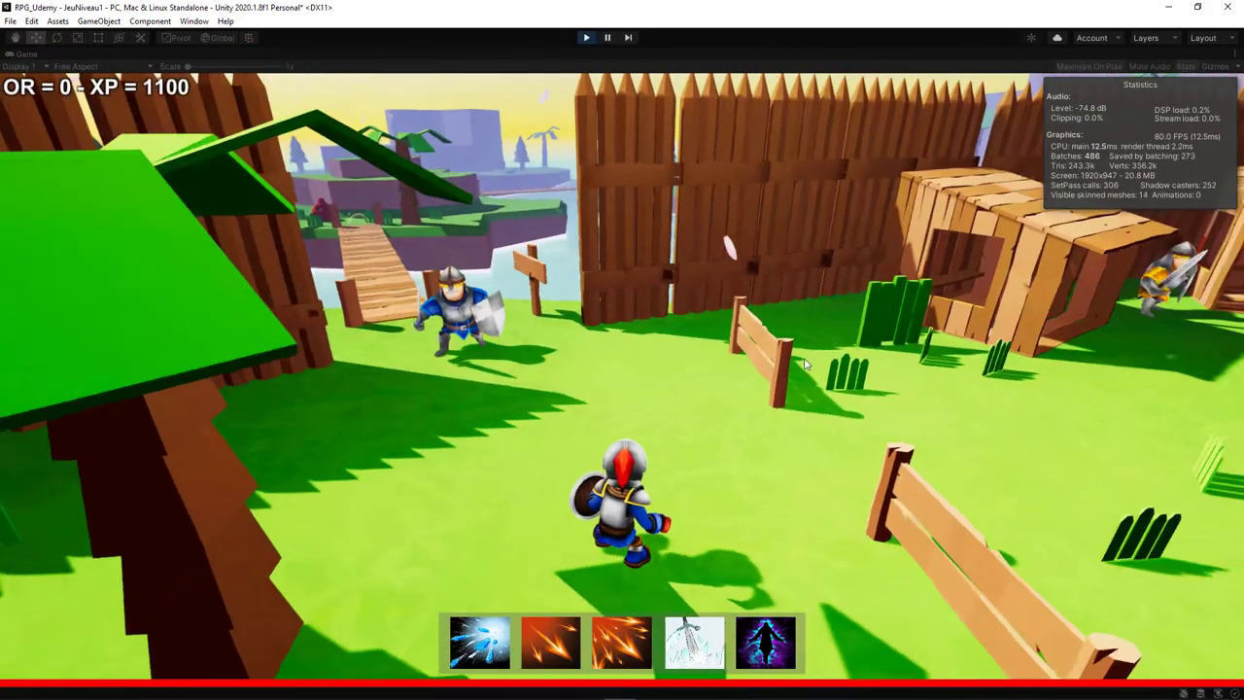
key(w)
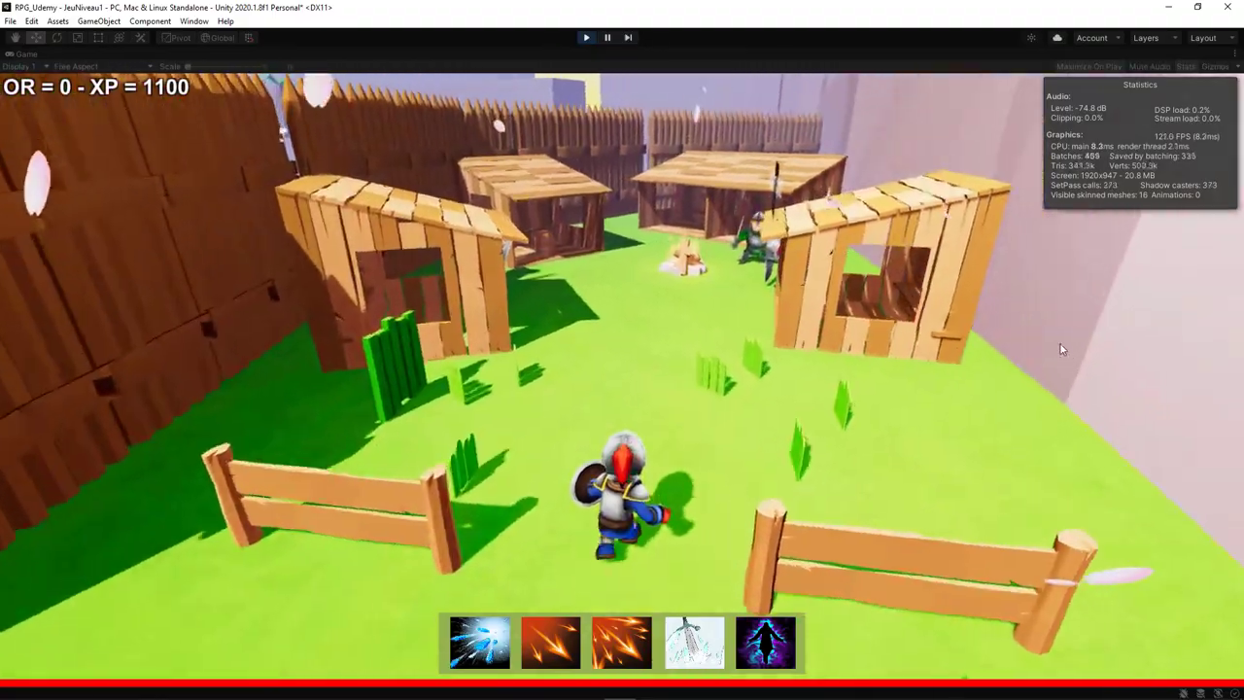
key(w)
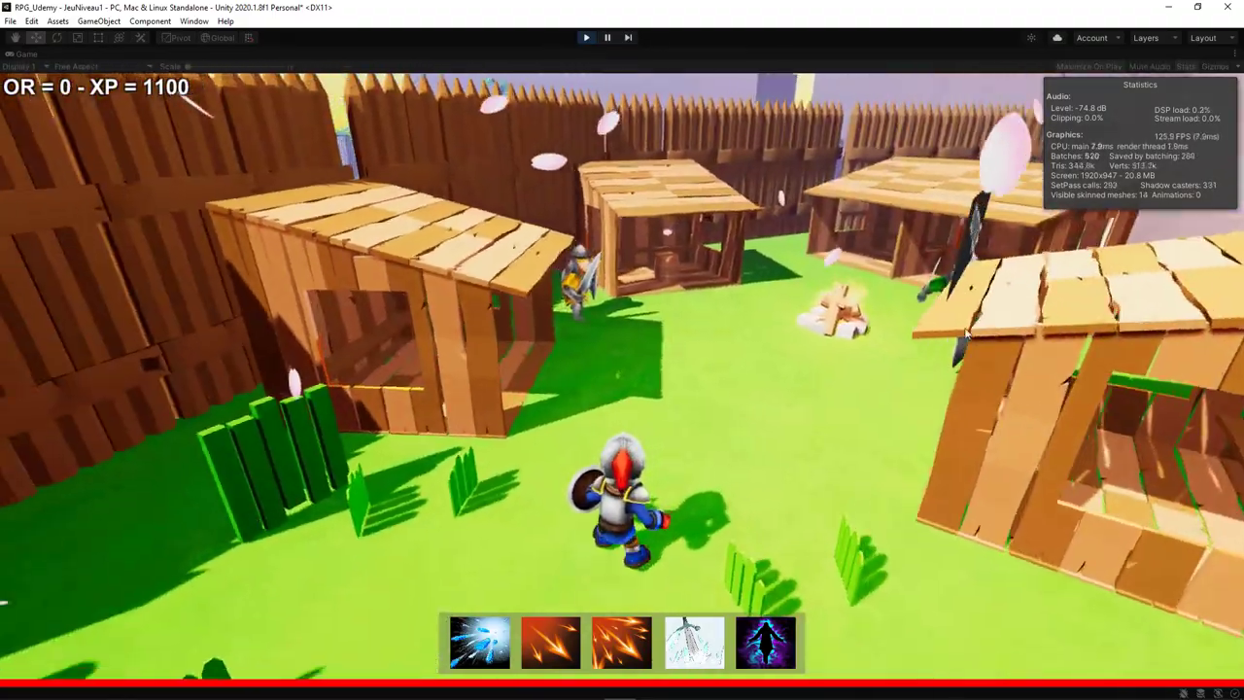
key(w)
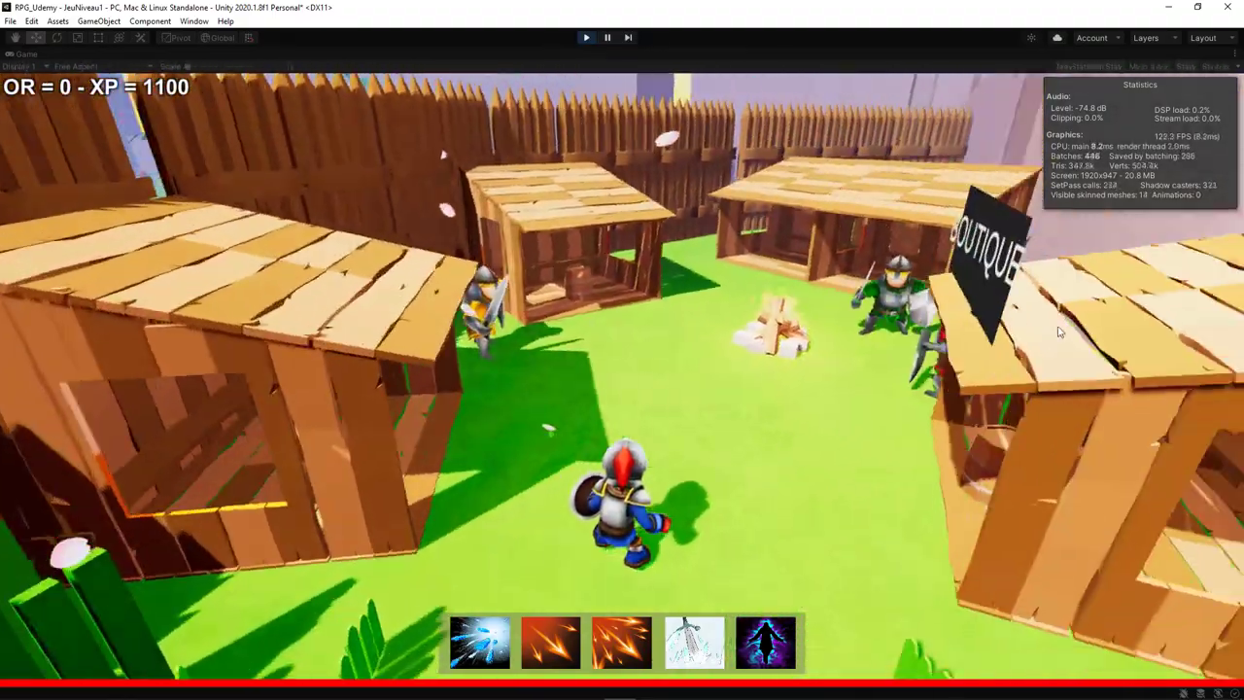
key(w)
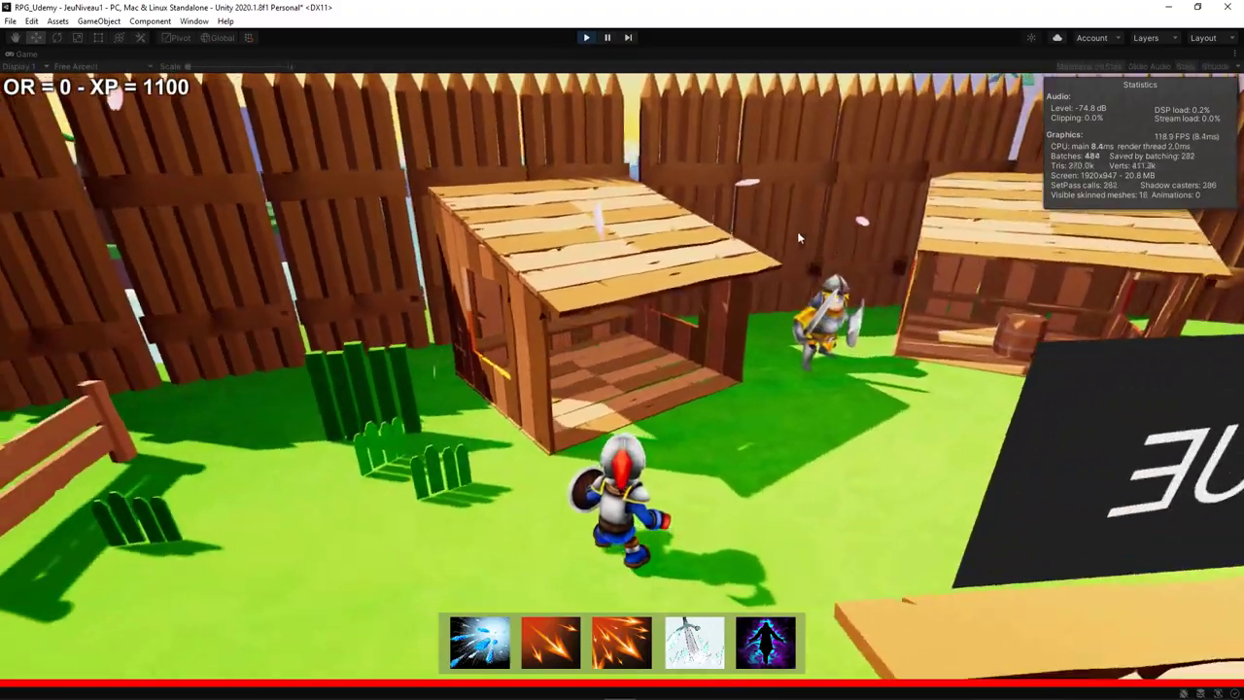
key(w)
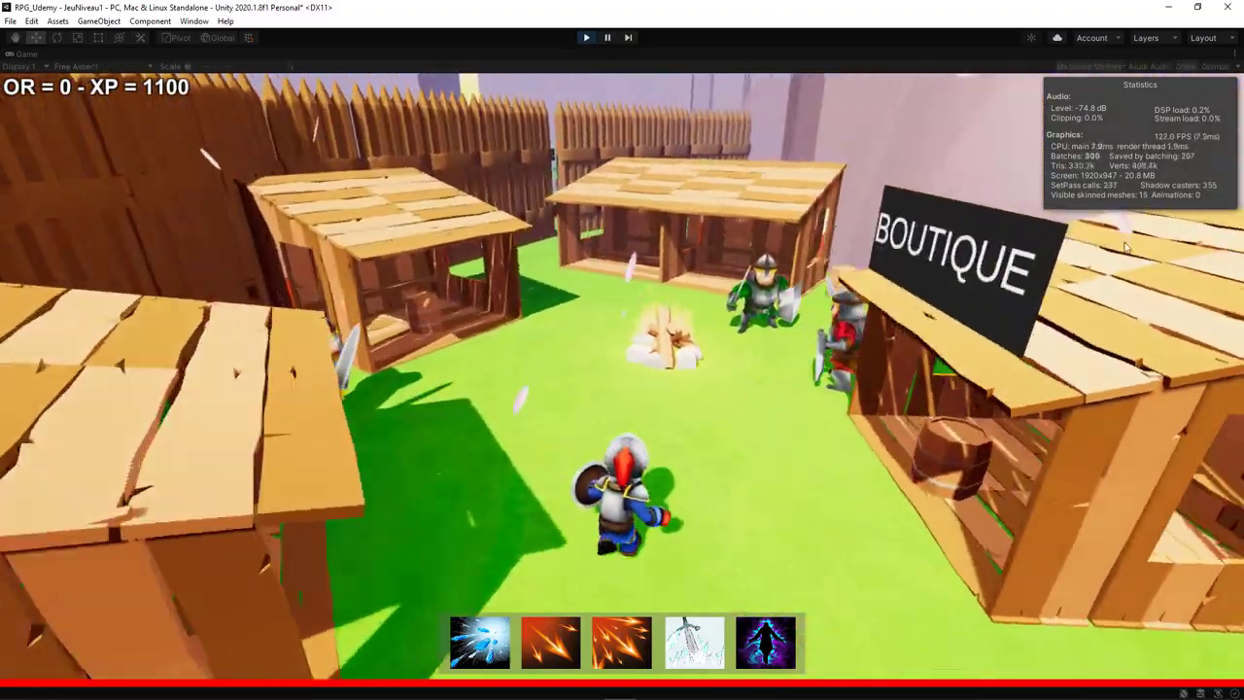
key(w)
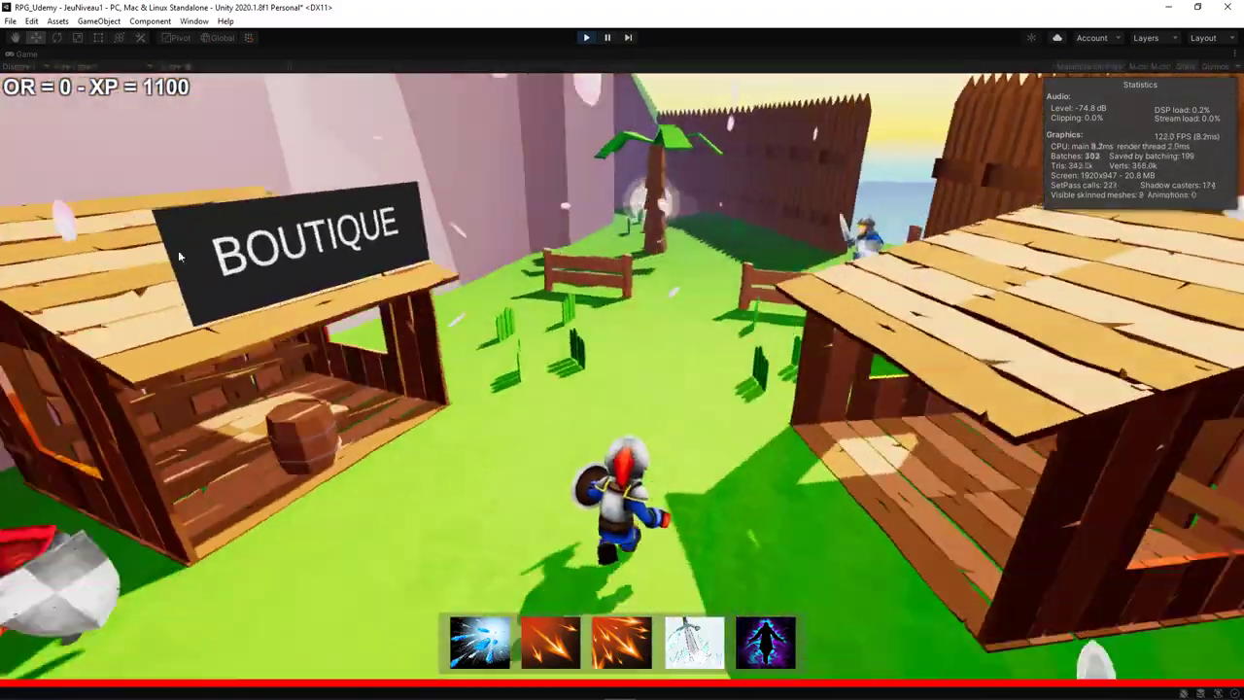
key(w)
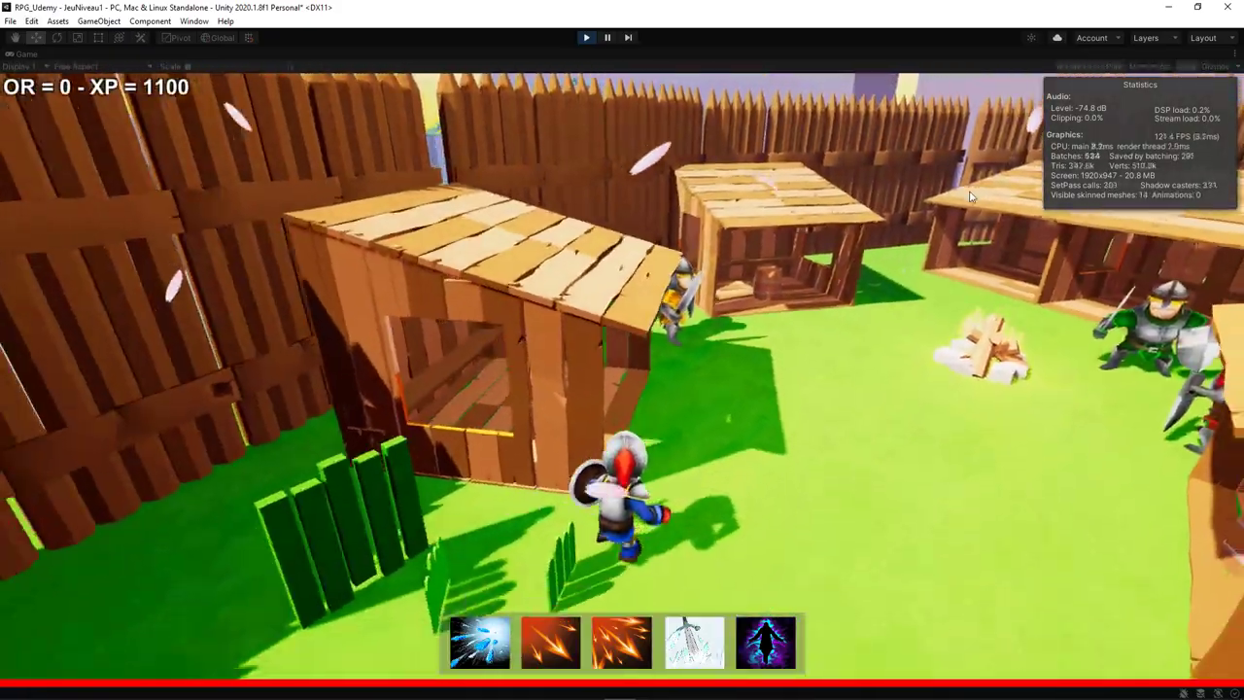
key(w)
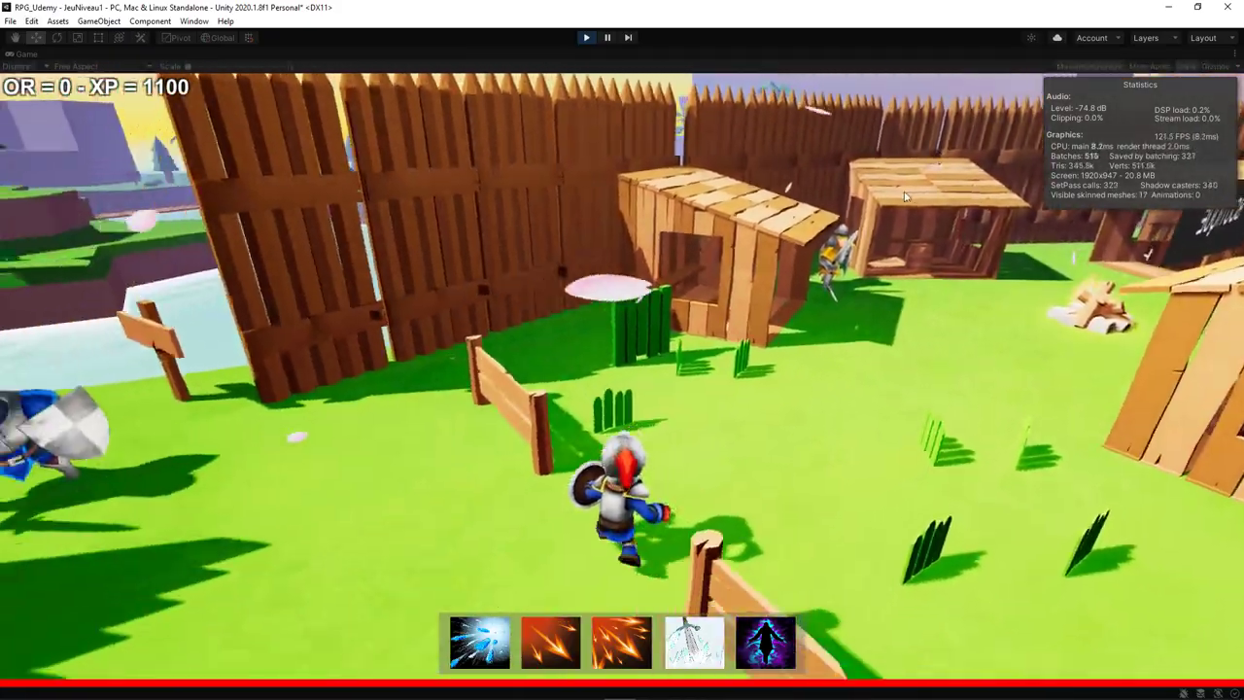
key(w)
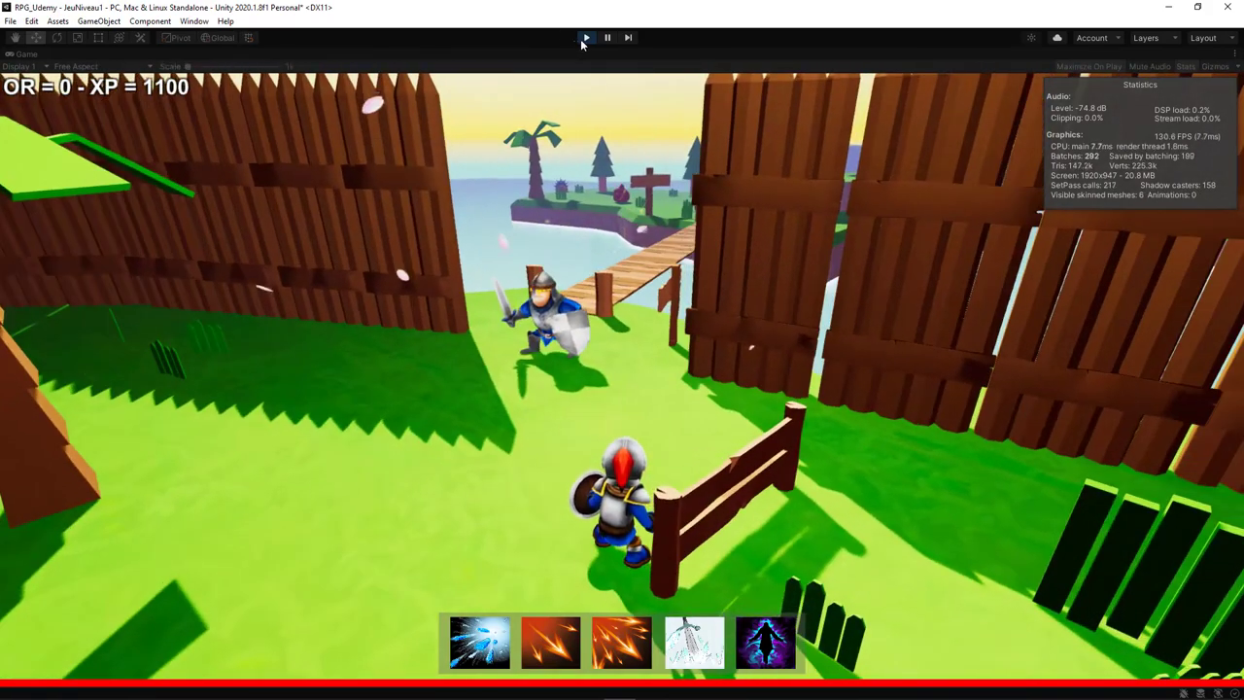
click(584, 41)
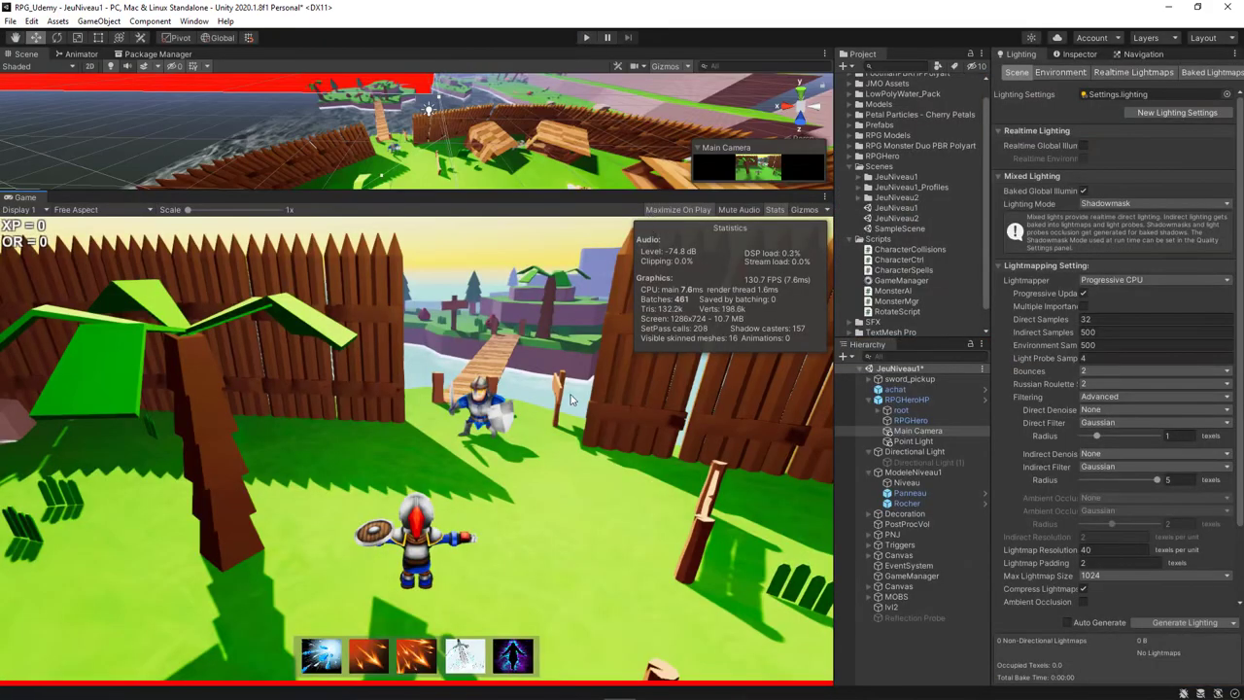
Keep Color as the environment's ambient light source
click(1058, 74)
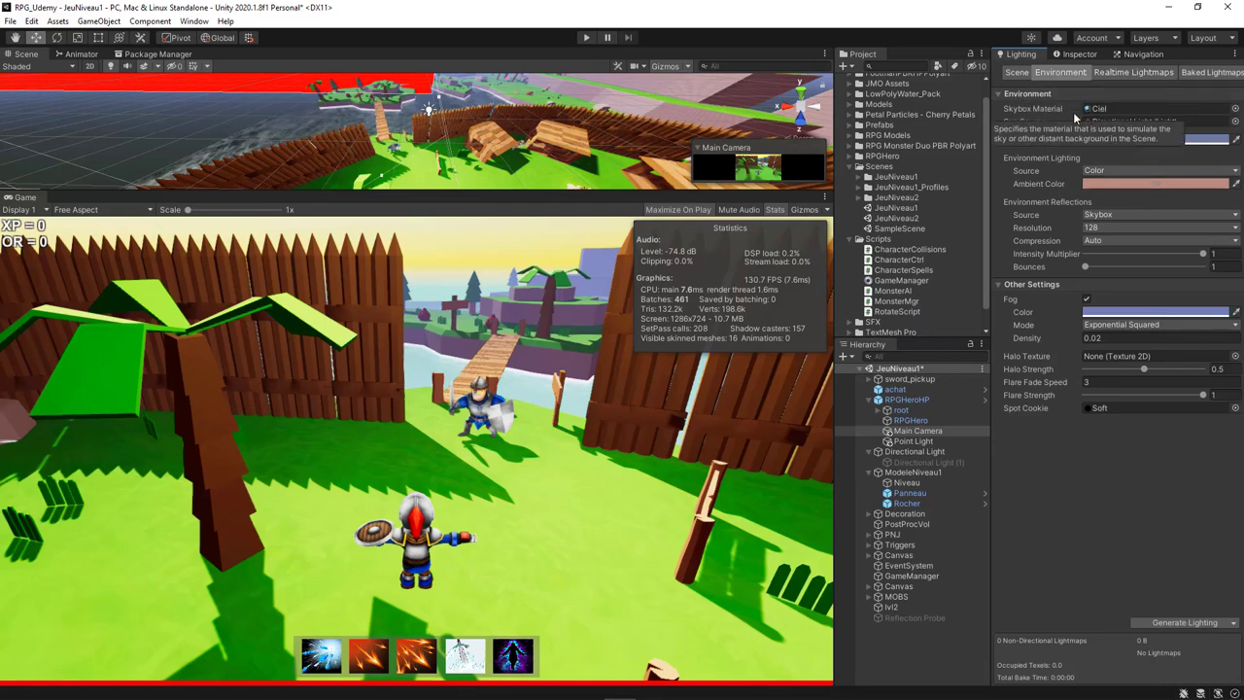
click(1155, 172)
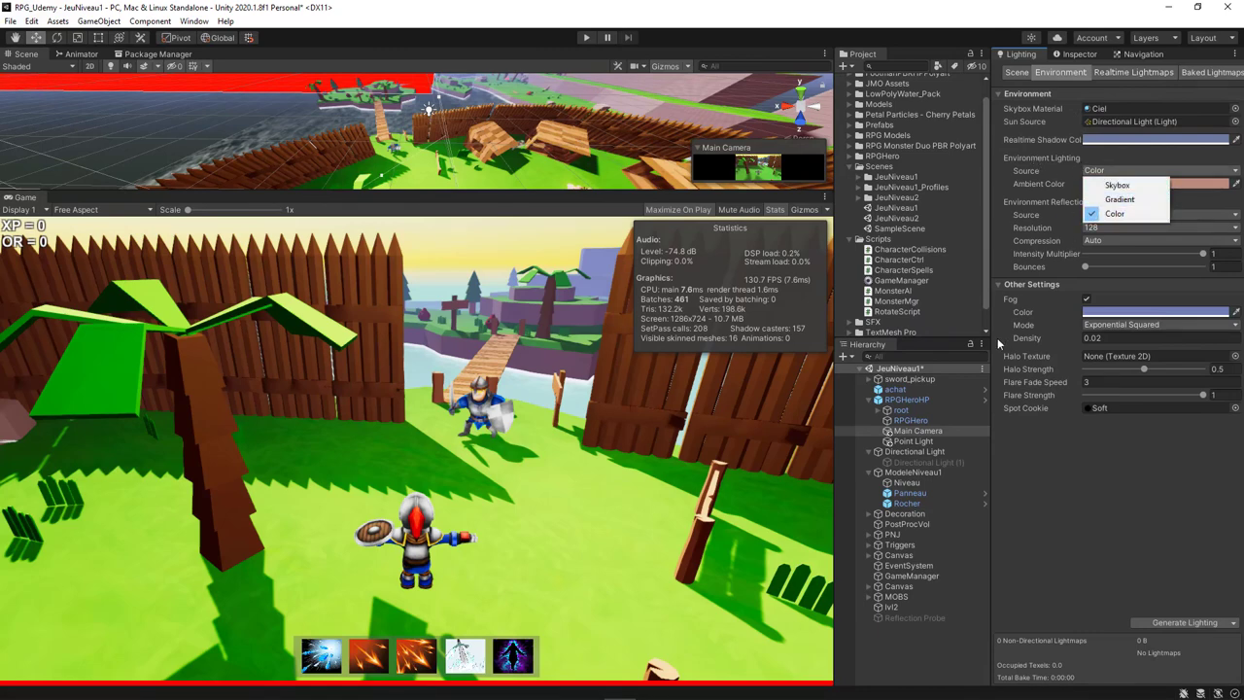
click(1027, 470)
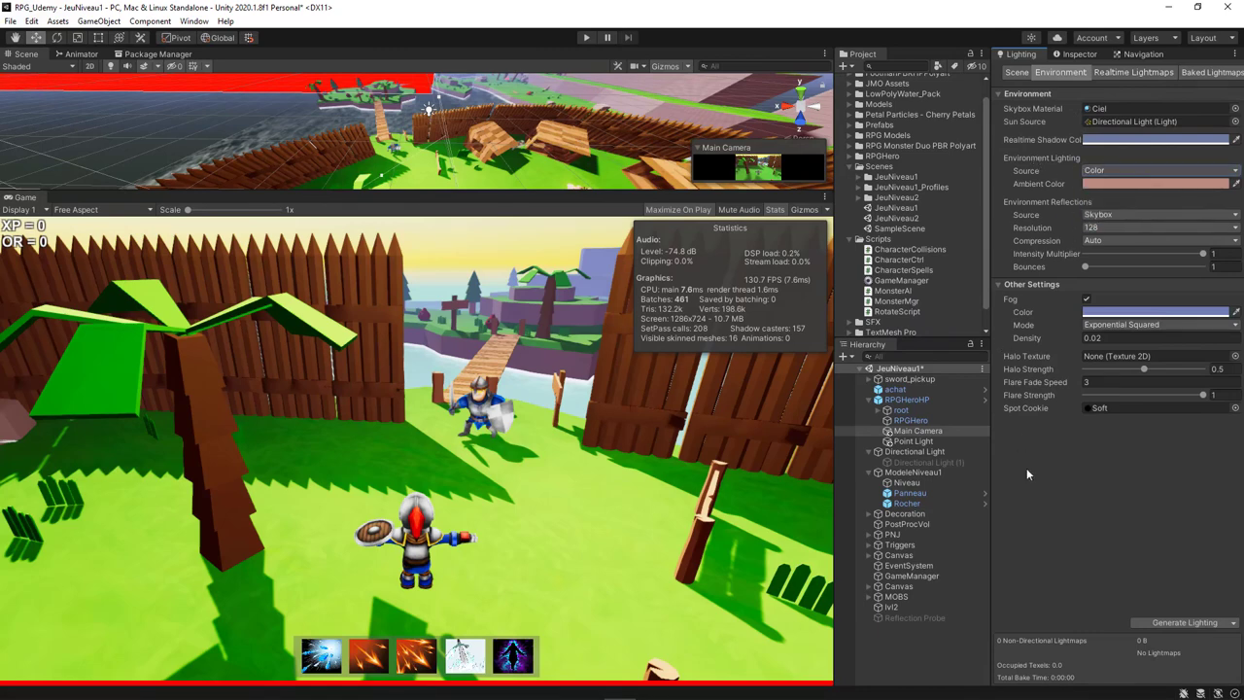
Pick a slightly darkened warm orange ambient colour in the HDR colour picker
click(1093, 183)
mouse_move(1194, 288)
mouse_down()
mouse_move(1194, 263)
mouse_move(1210, 267)
mouse_up()
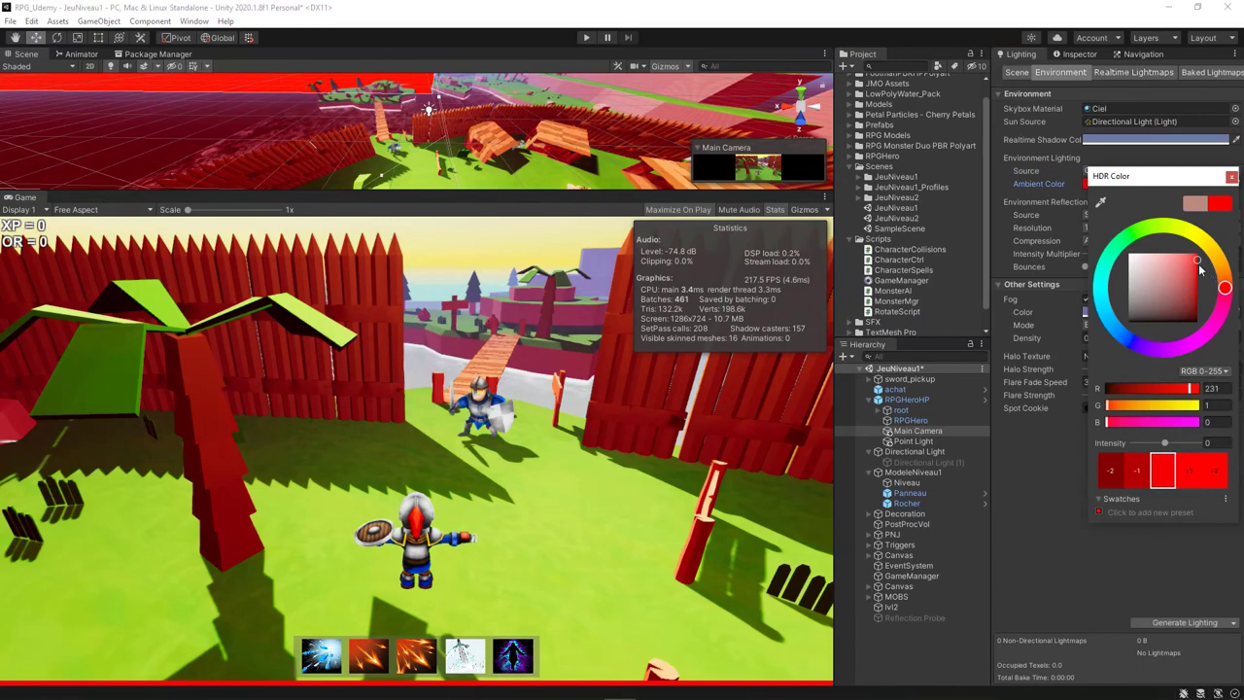
click(1125, 337)
click(1167, 283)
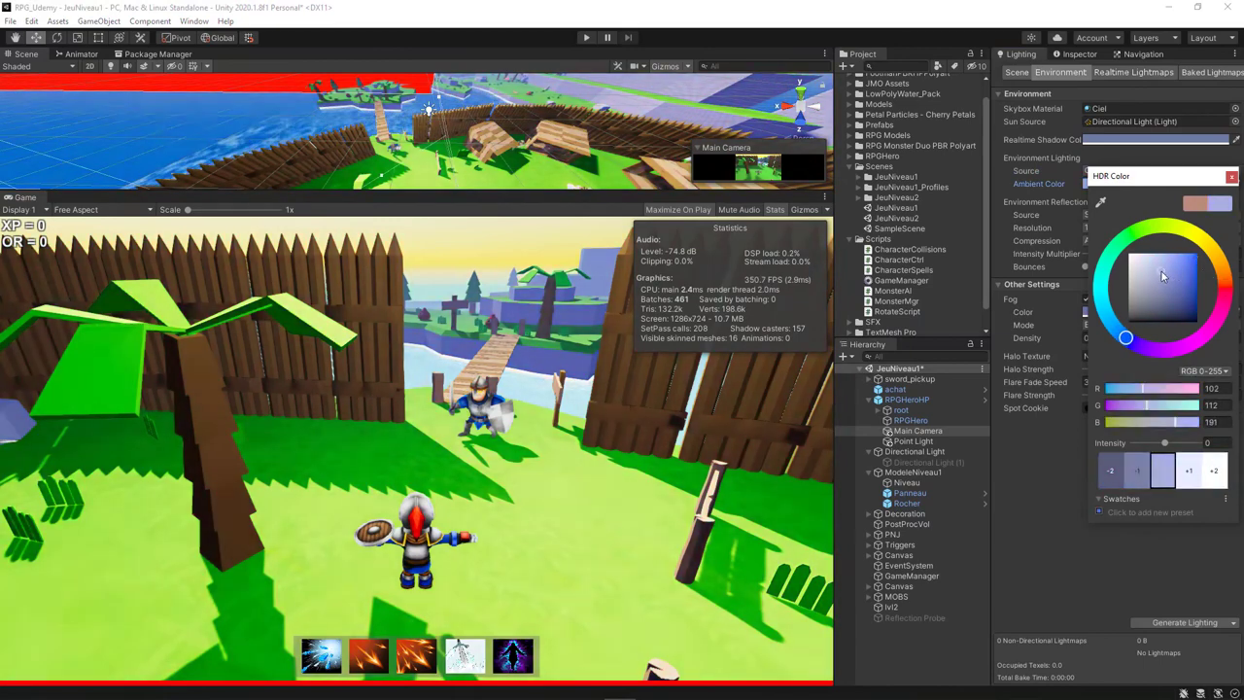
drag(1167, 282, 1175, 269)
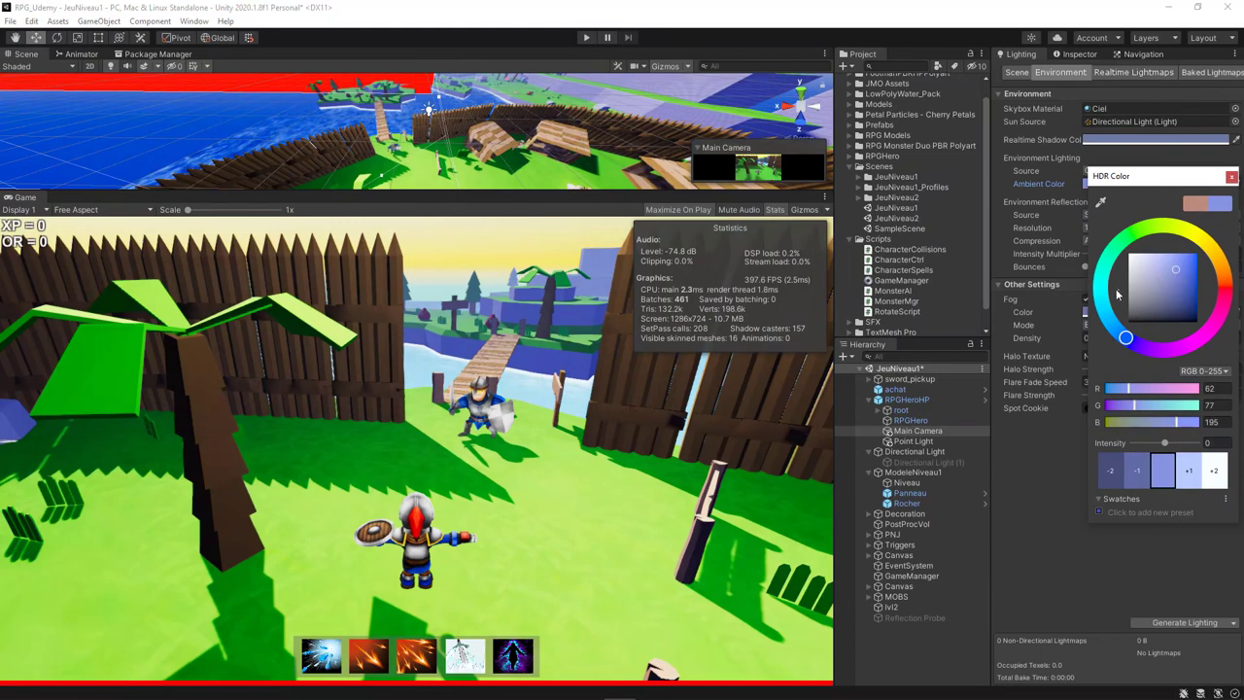
click(1223, 276)
drag(1171, 273, 1178, 268)
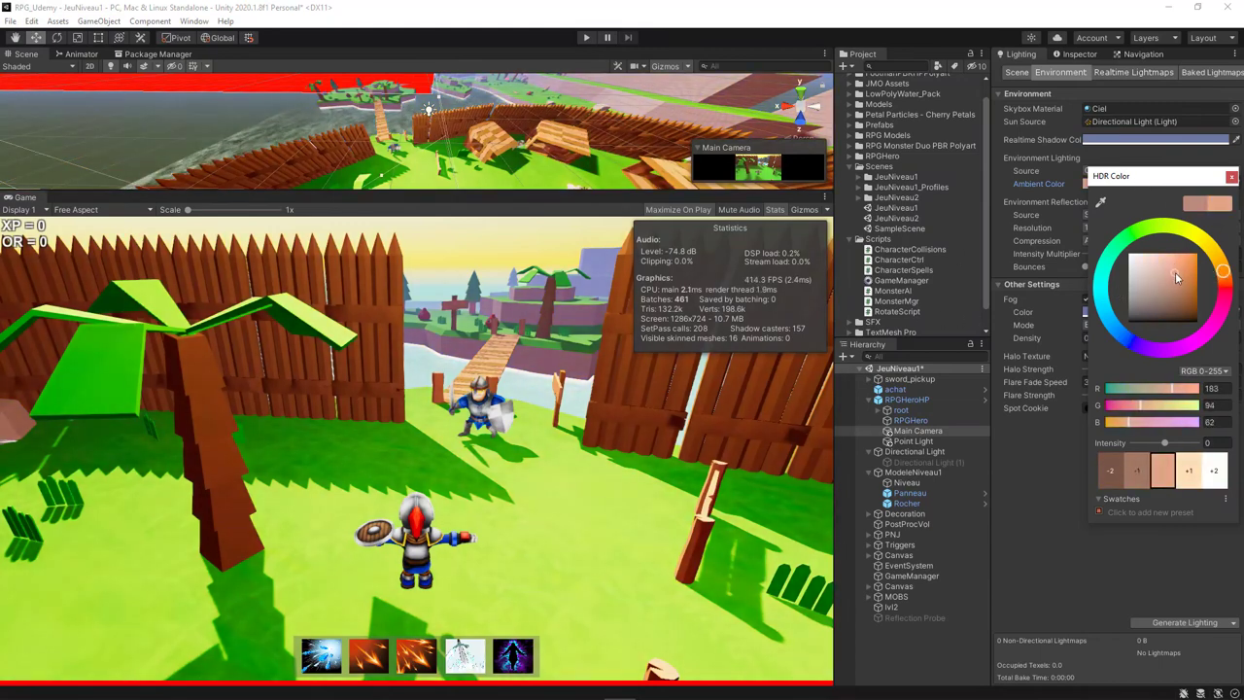
drag(1179, 269, 1178, 276)
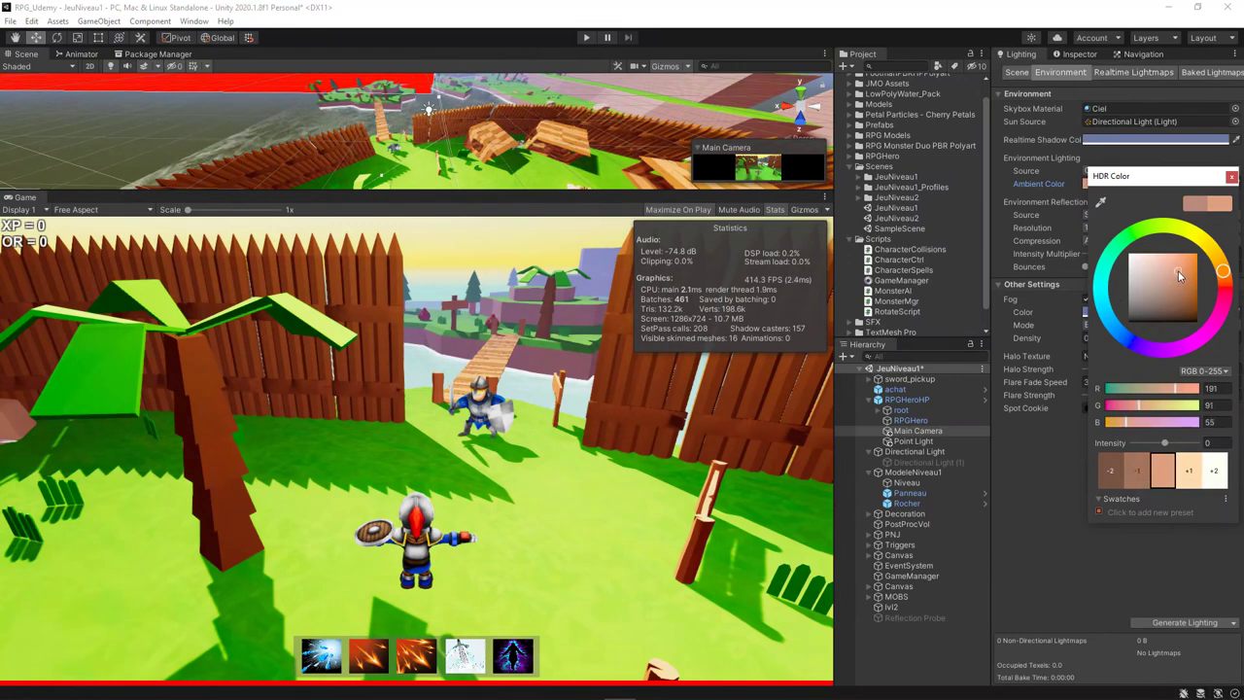
click(1230, 179)
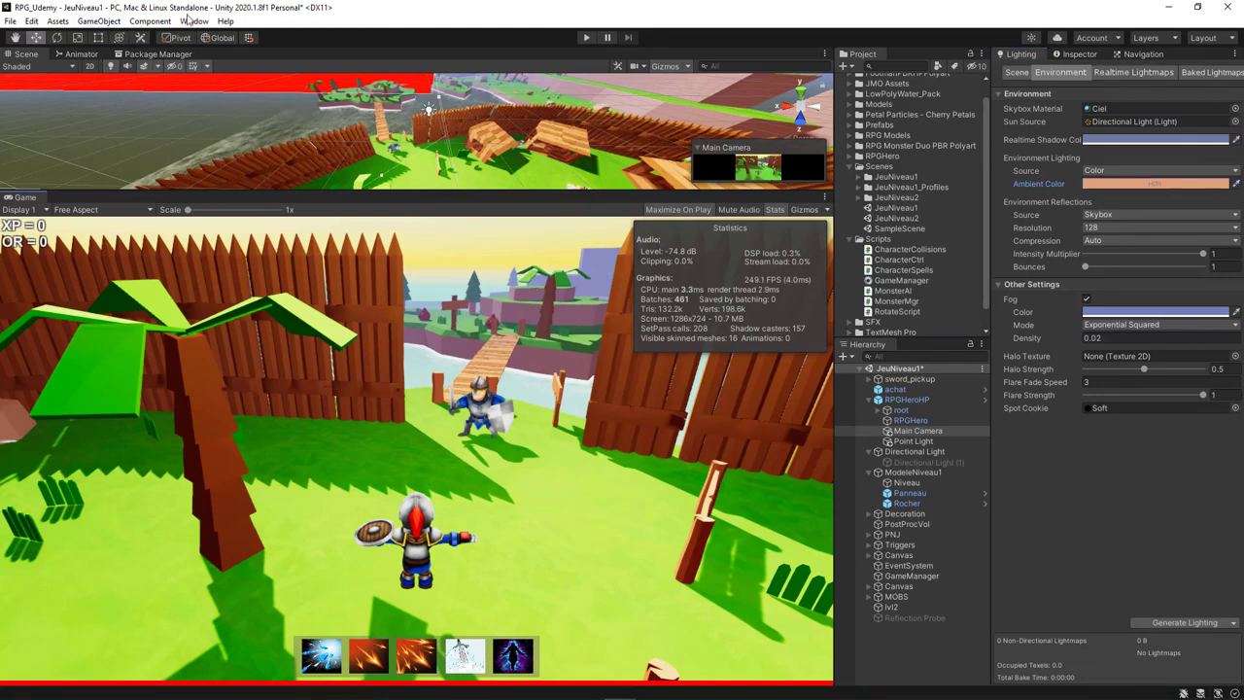
Open Window > Rendering > Occlusion Culling and make the Scene view taller
click(190, 21)
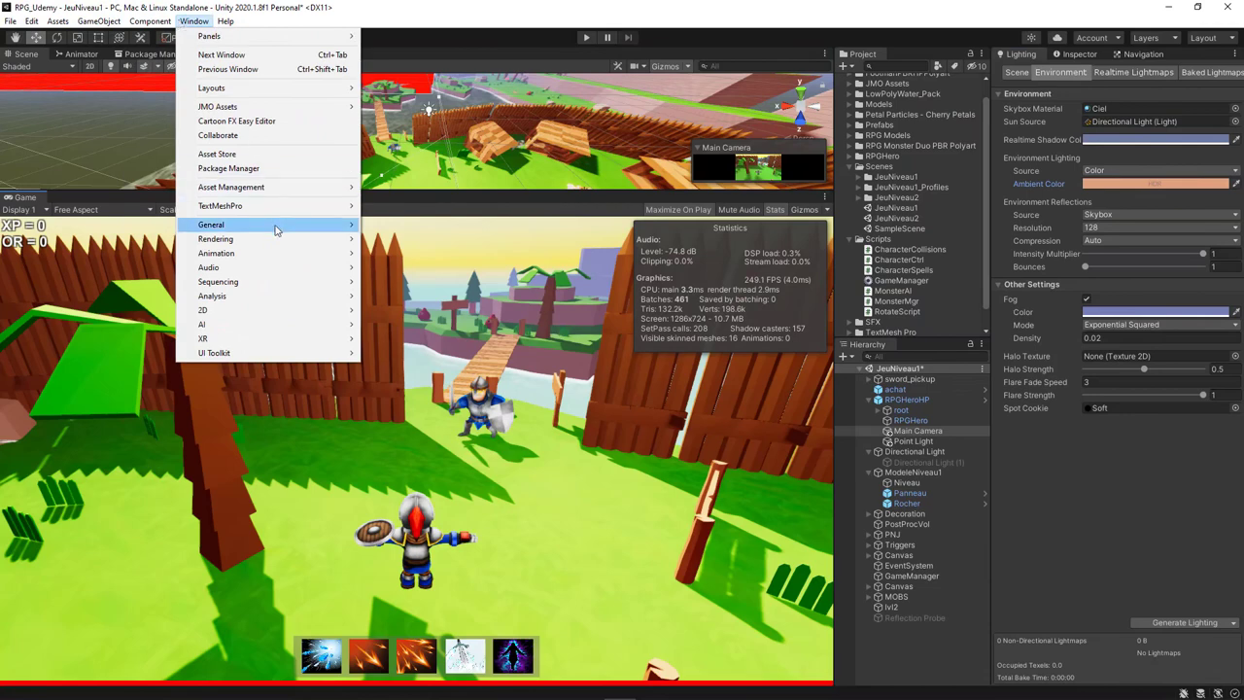
mouse_move(282, 241)
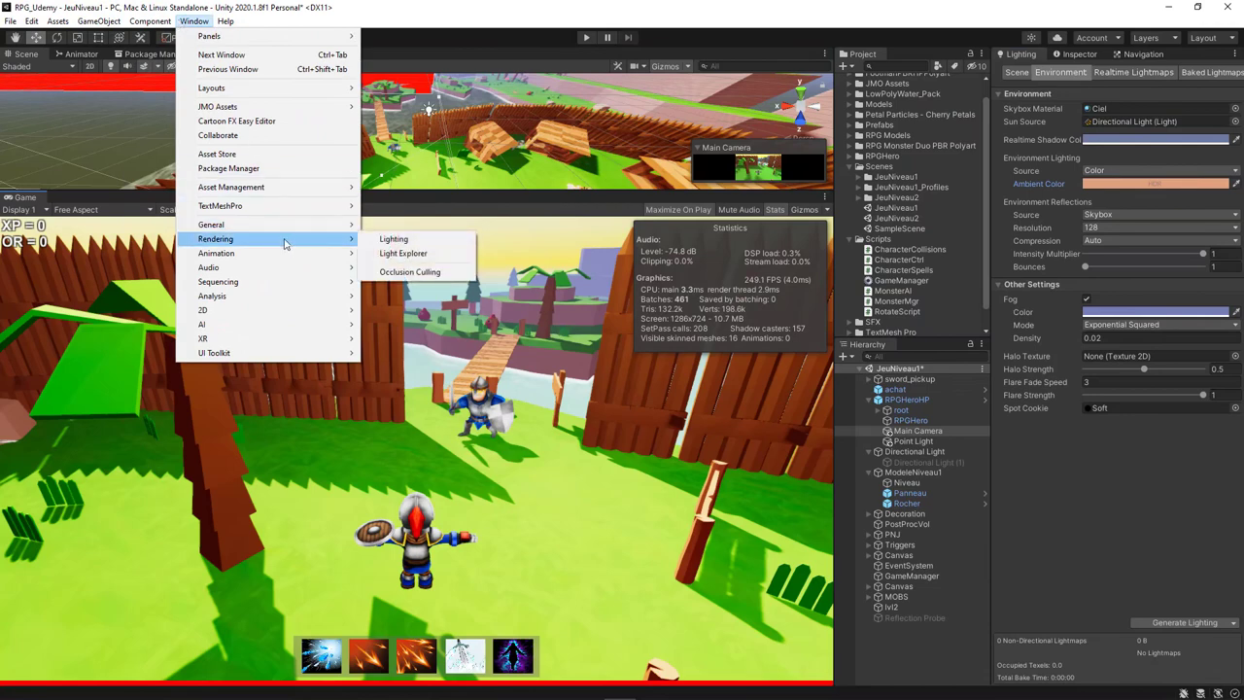
click(422, 276)
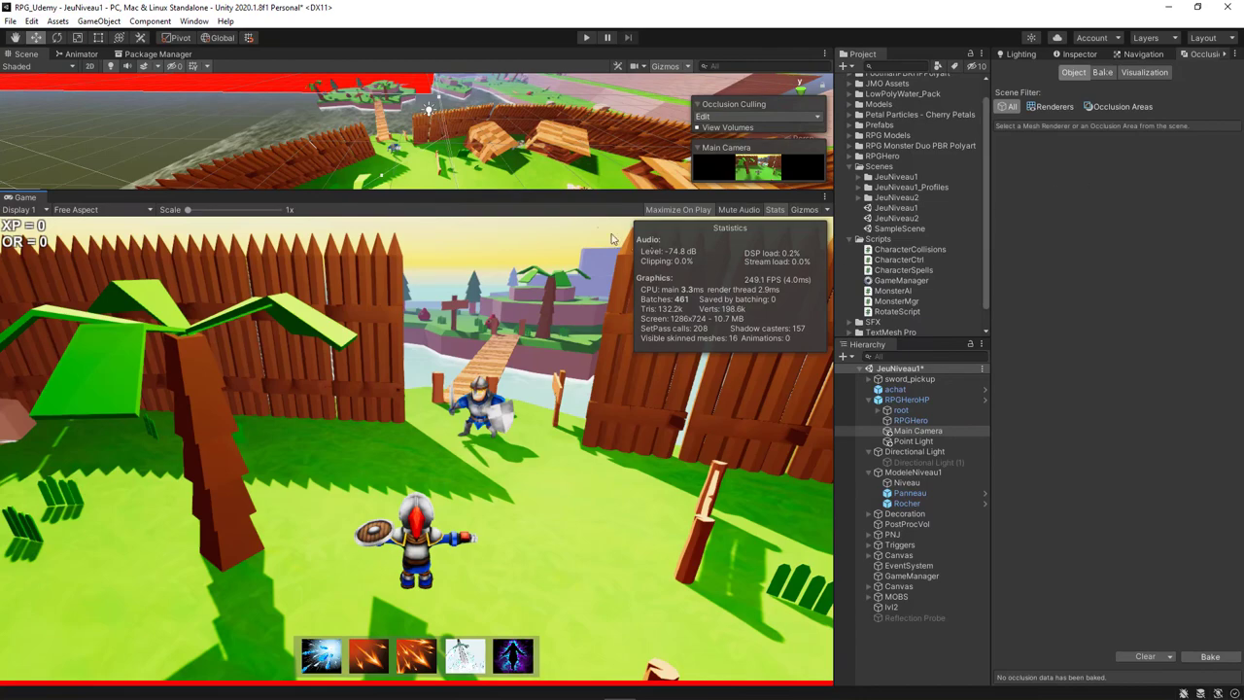
drag(562, 192, 563, 327)
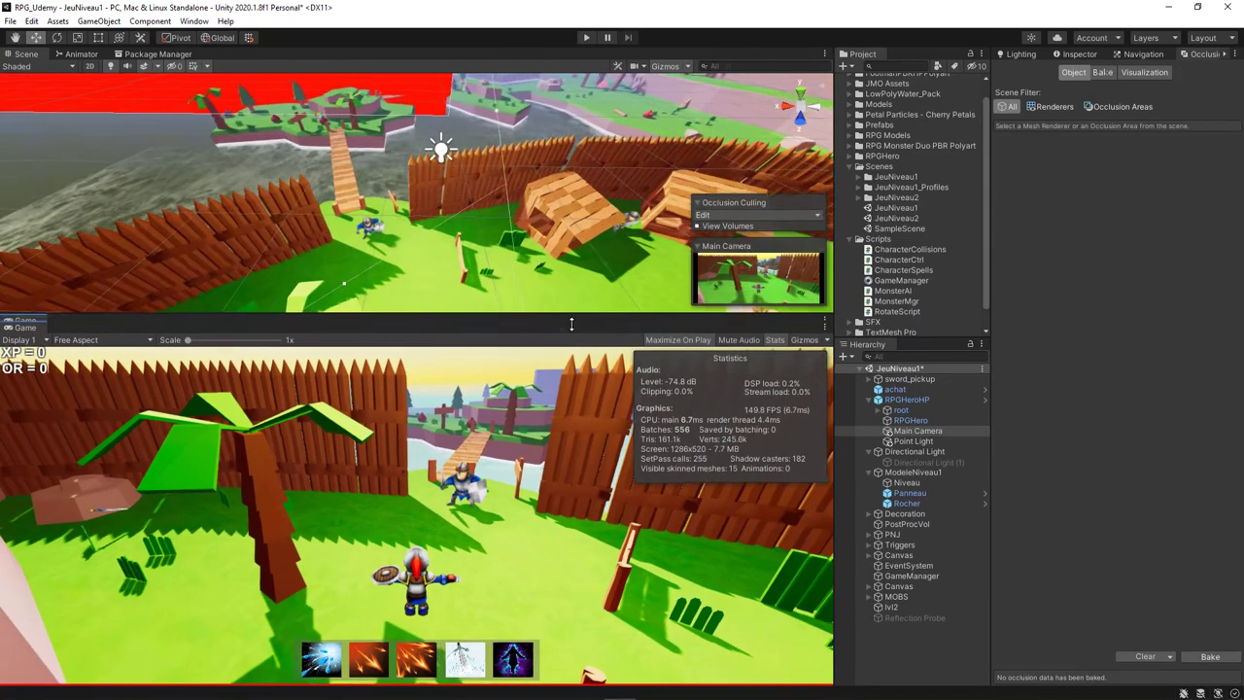
mouse_move(438, 146)
right_down()
mouse_move(436, 199)
mouse_move(453, 185)
right_up()
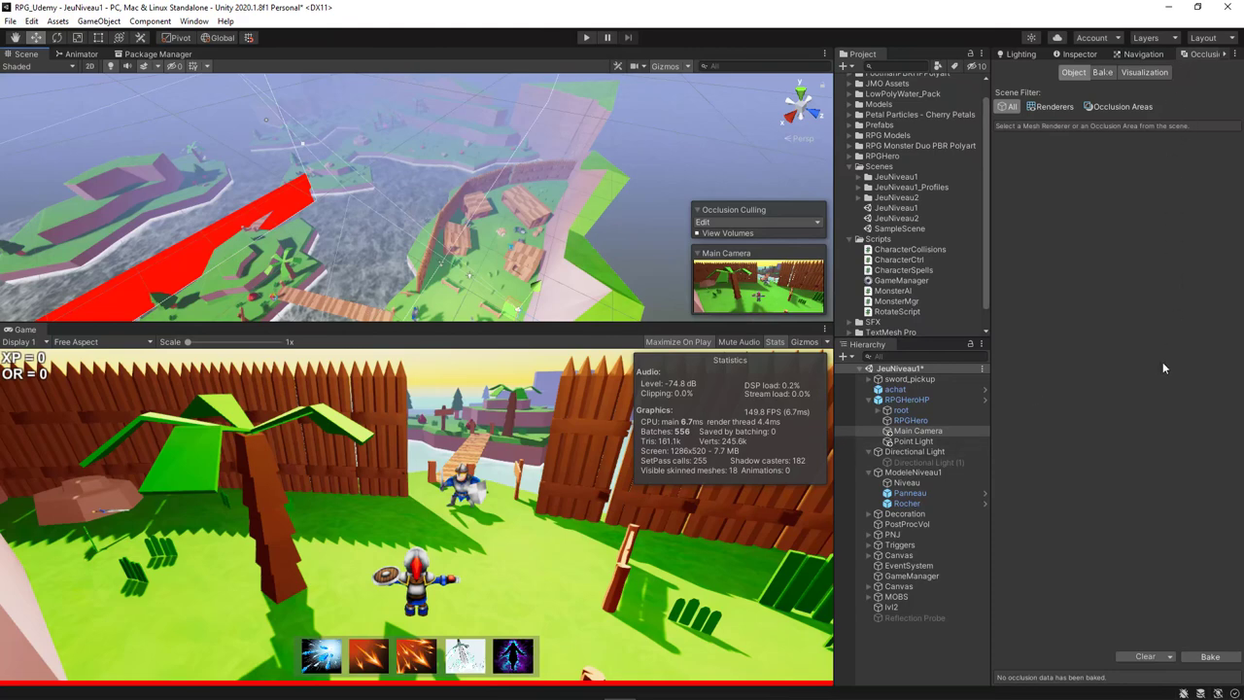
Bake the occlusion culling data and inspect the cells and bake parameters
click(1209, 656)
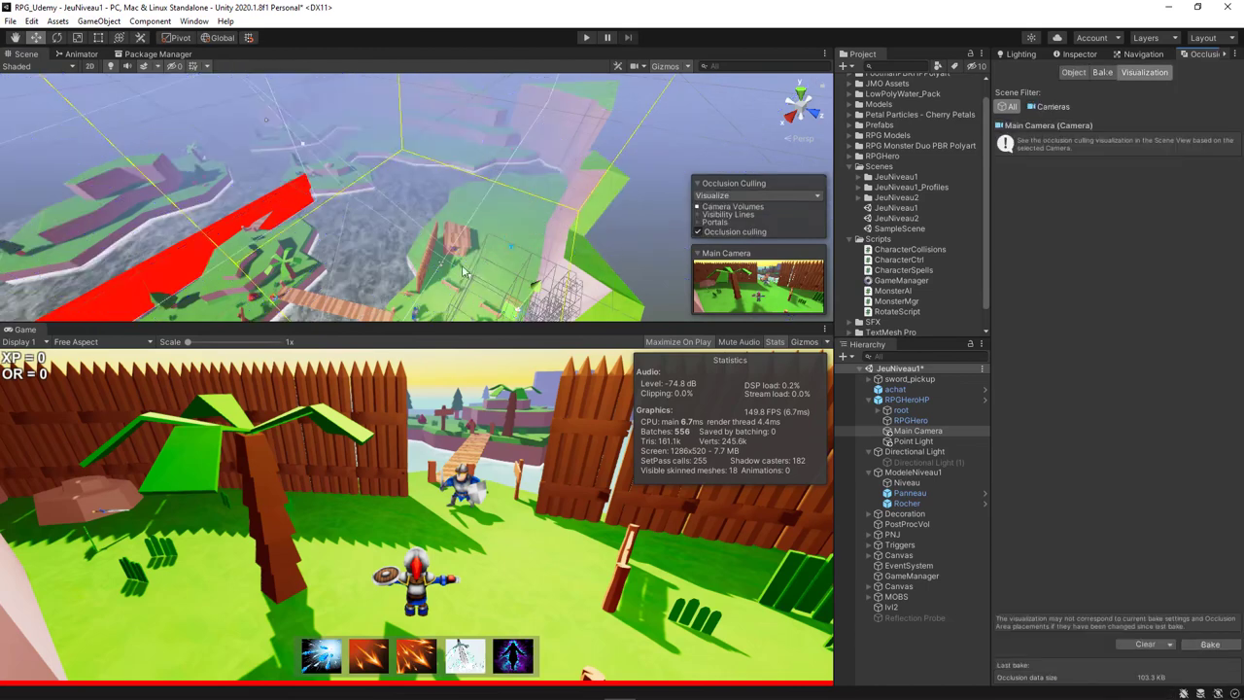
mouse_move(373, 233)
alt+mouse_down()
mouse_move(295, 298)
mouse_move(379, 227)
alt+mouse_up()
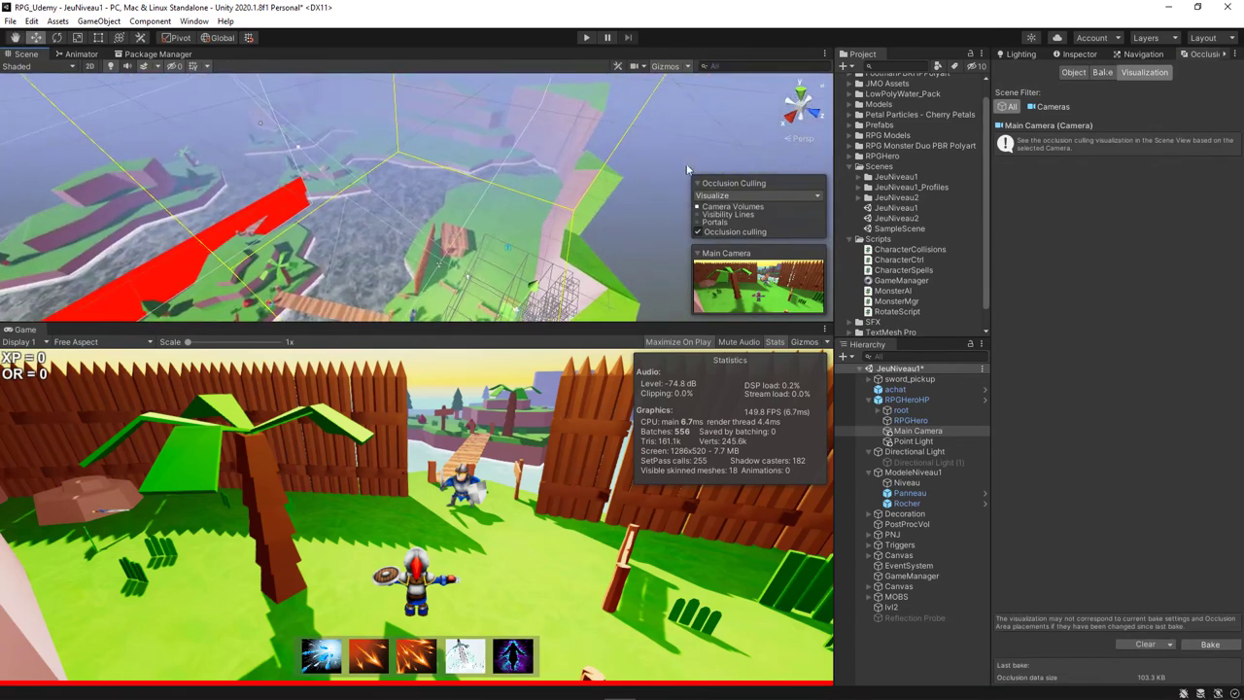
click(1102, 72)
mouse_move(569, 169)
alt+mouse_down()
mouse_move(437, 219)
mouse_move(441, 205)
mouse_move(486, 268)
mouse_move(474, 235)
mouse_move(459, 250)
mouse_move(465, 234)
mouse_move(422, 225)
mouse_move(420, 85)
alt+mouse_up()
Check the Ocean mesh's occlusion flags in the Object tab
click(1073, 72)
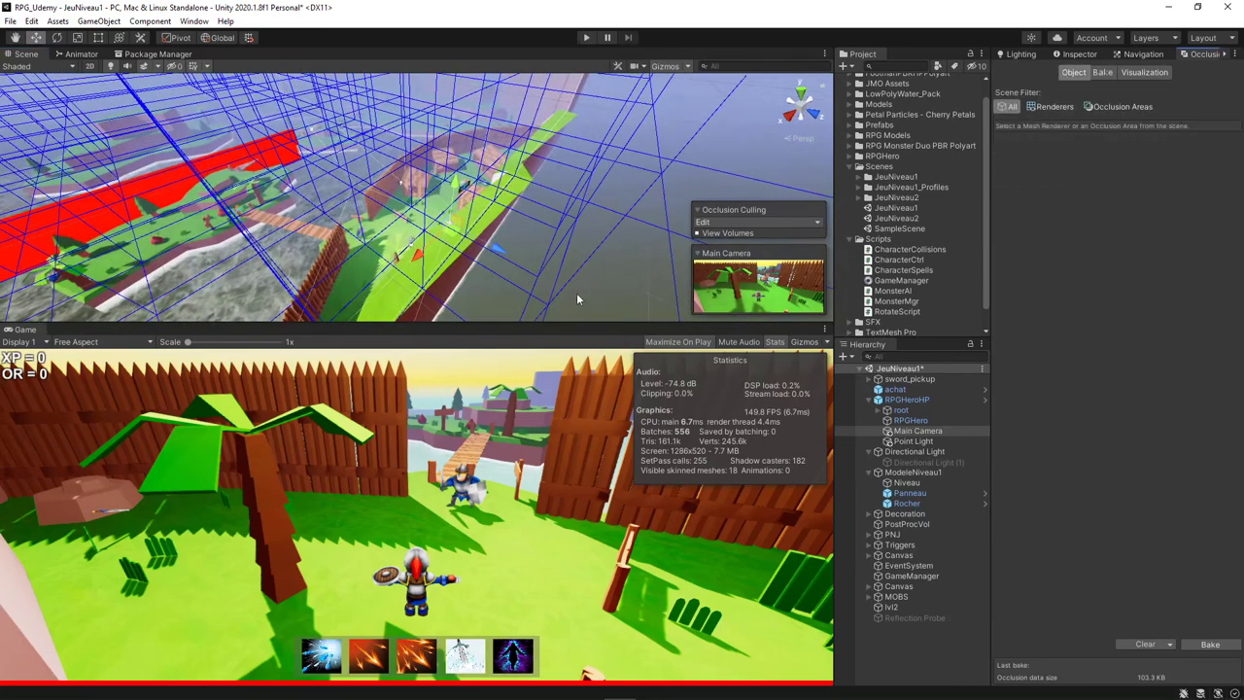
drag(519, 325, 519, 383)
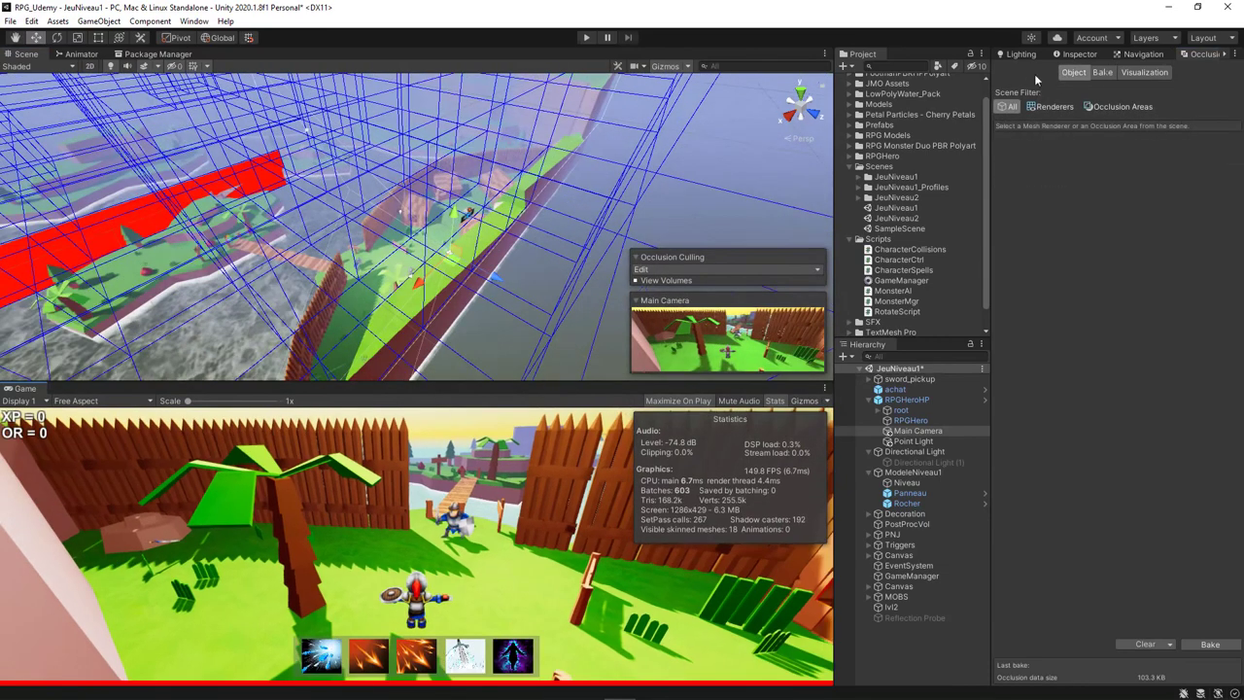
alt+drag(387, 191, 443, 387)
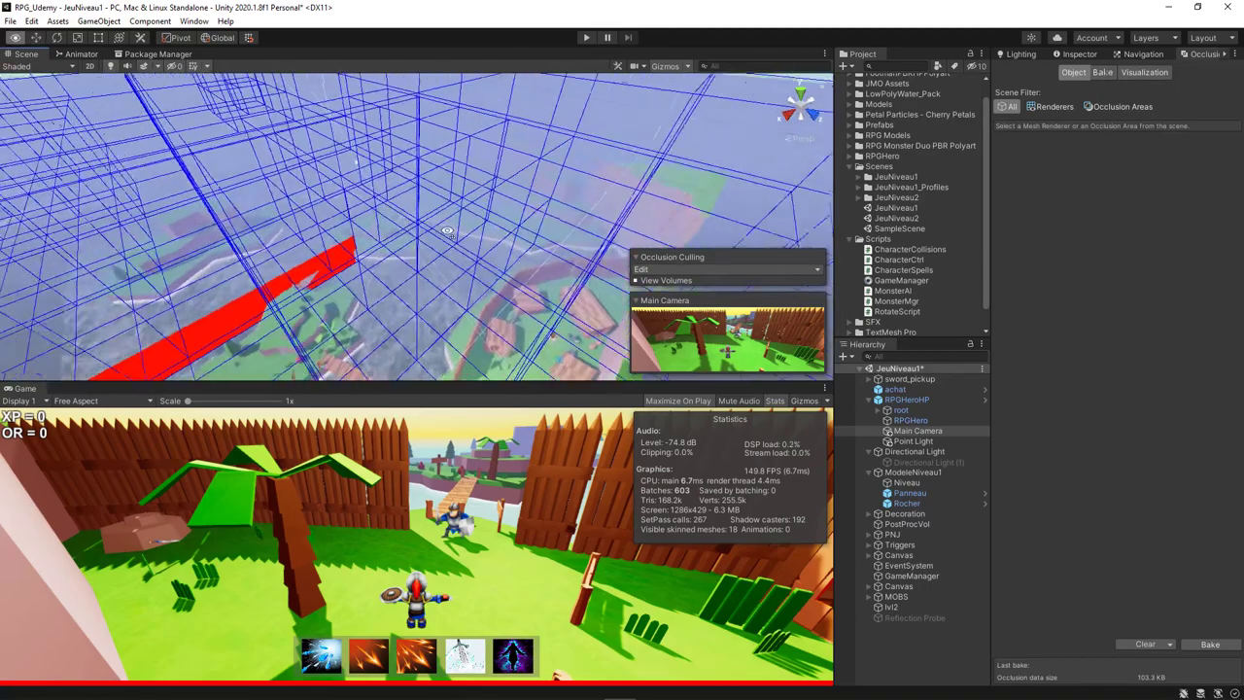
click(805, 176)
alt+drag(474, 250, 949, 199)
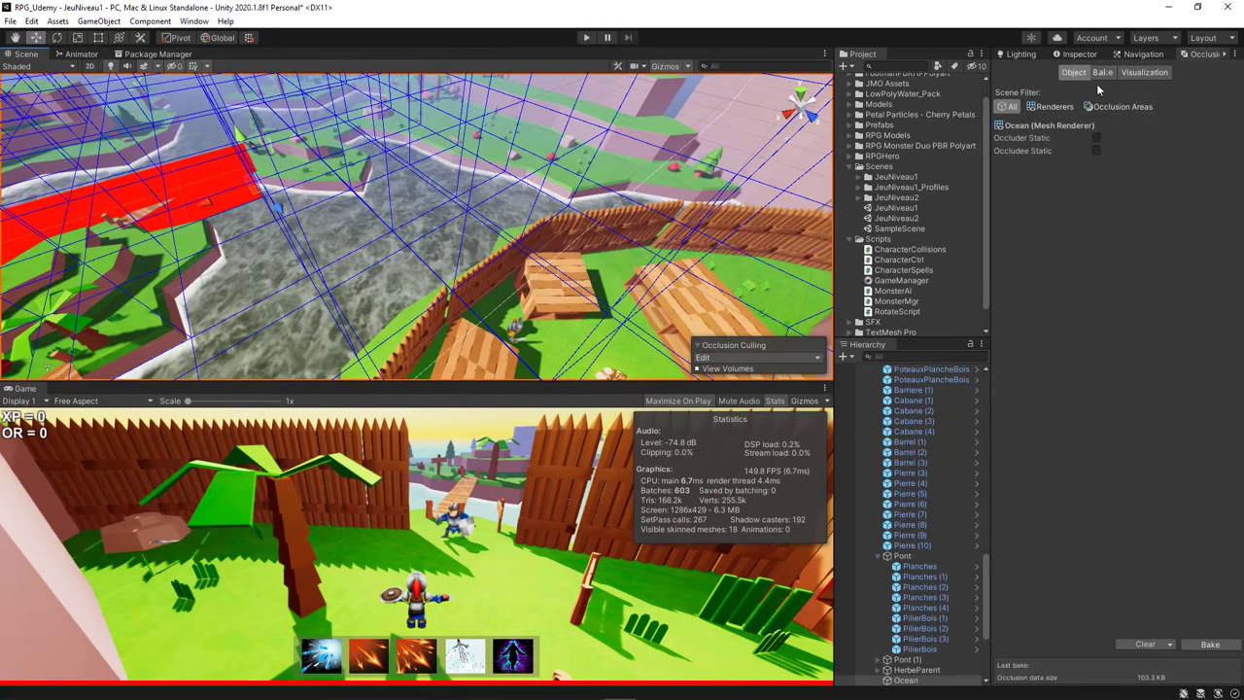
Switch to the Visualization tab to preview camera occlusion culling in the scene
click(1103, 73)
click(1073, 73)
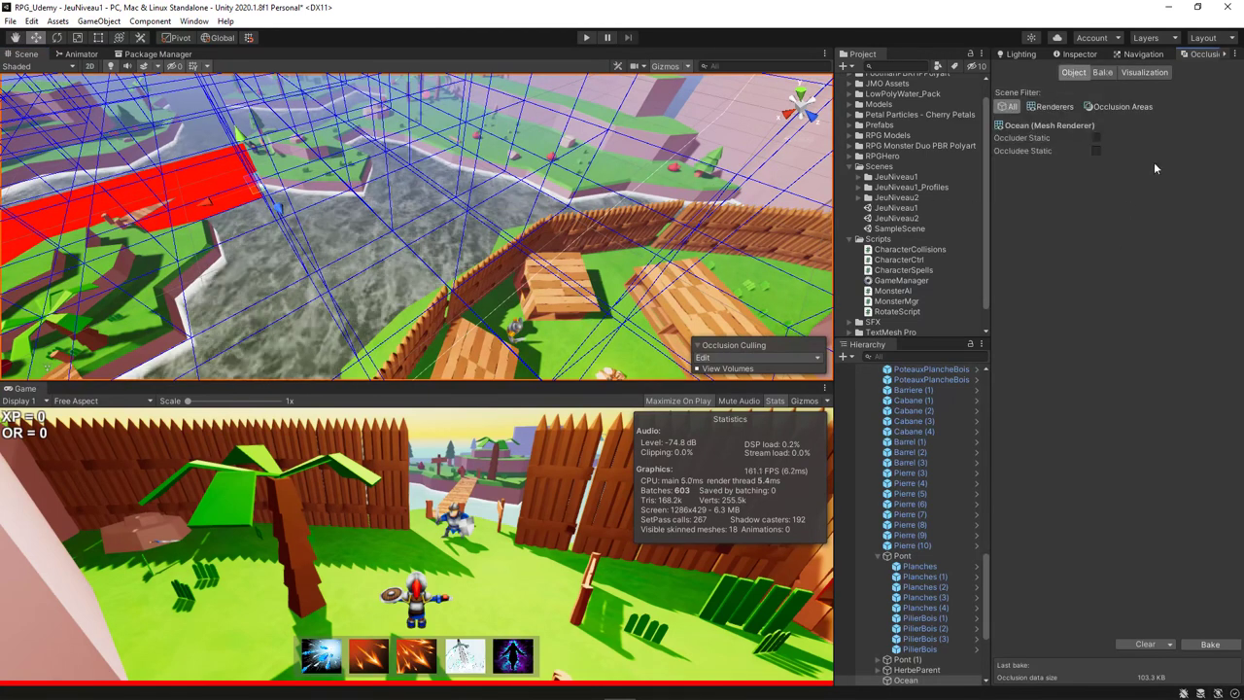
click(1147, 73)
mouse_move(504, 213)
alt+mouse_down()
mouse_move(474, 207)
mouse_move(477, 180)
alt+mouse_up()
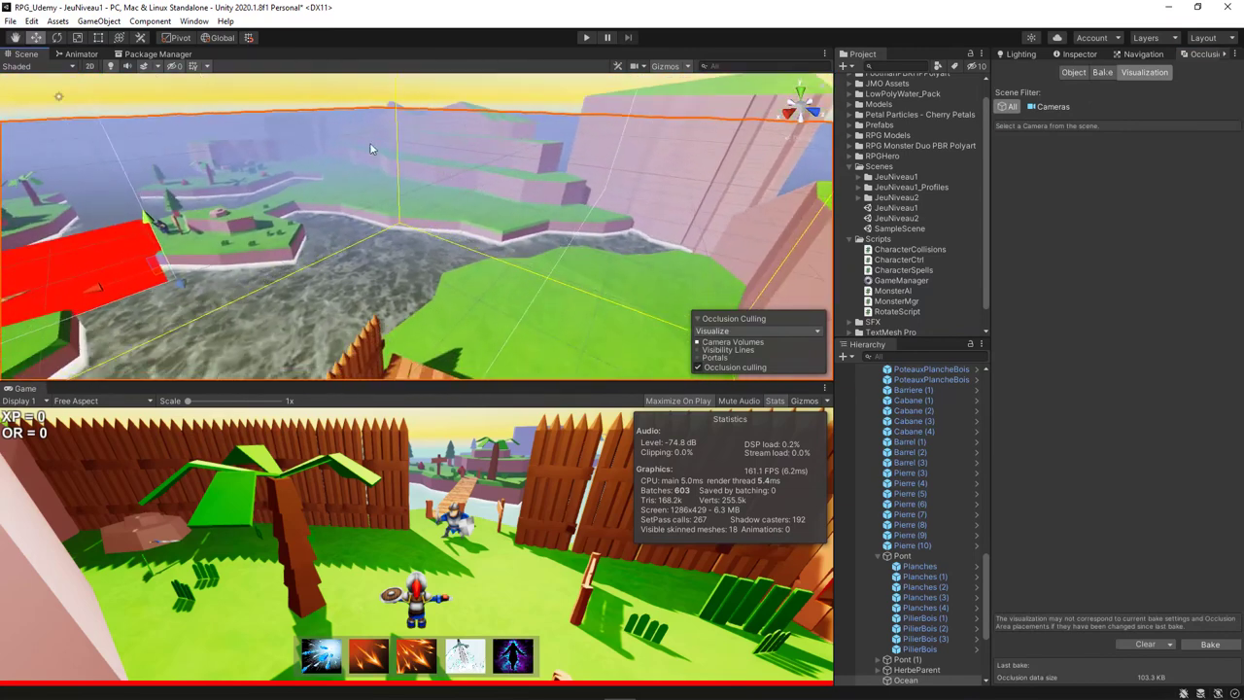
click(586, 37)
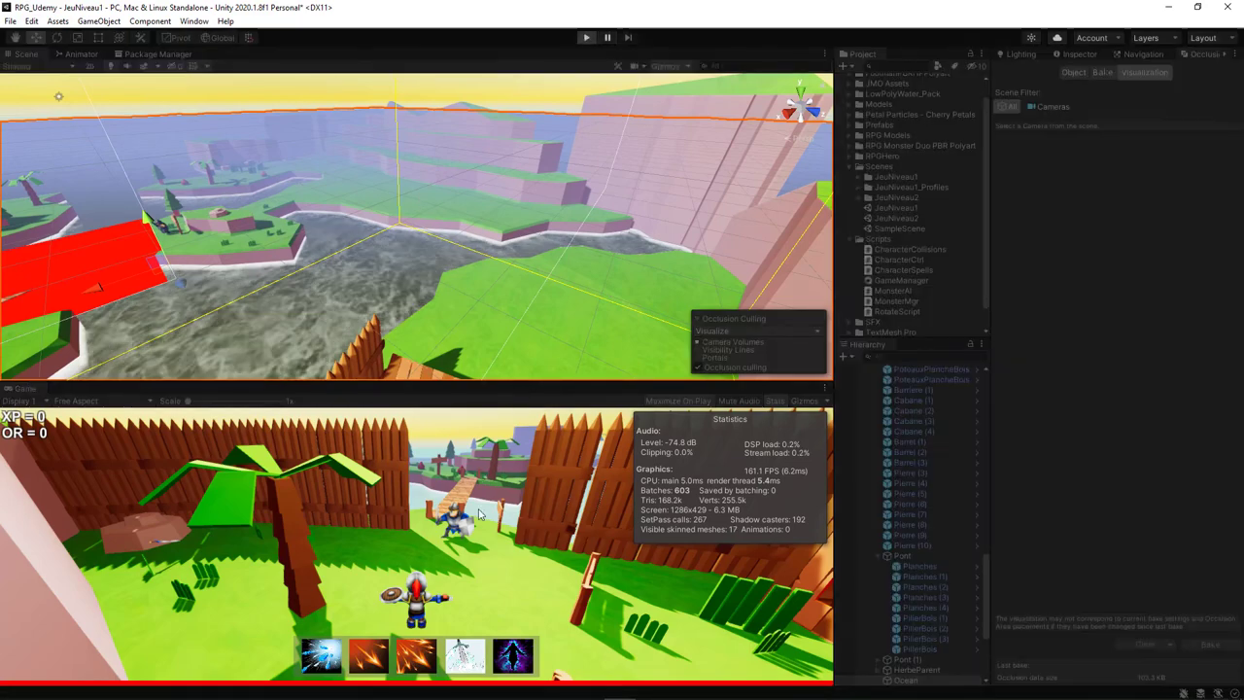
key(shift+space)
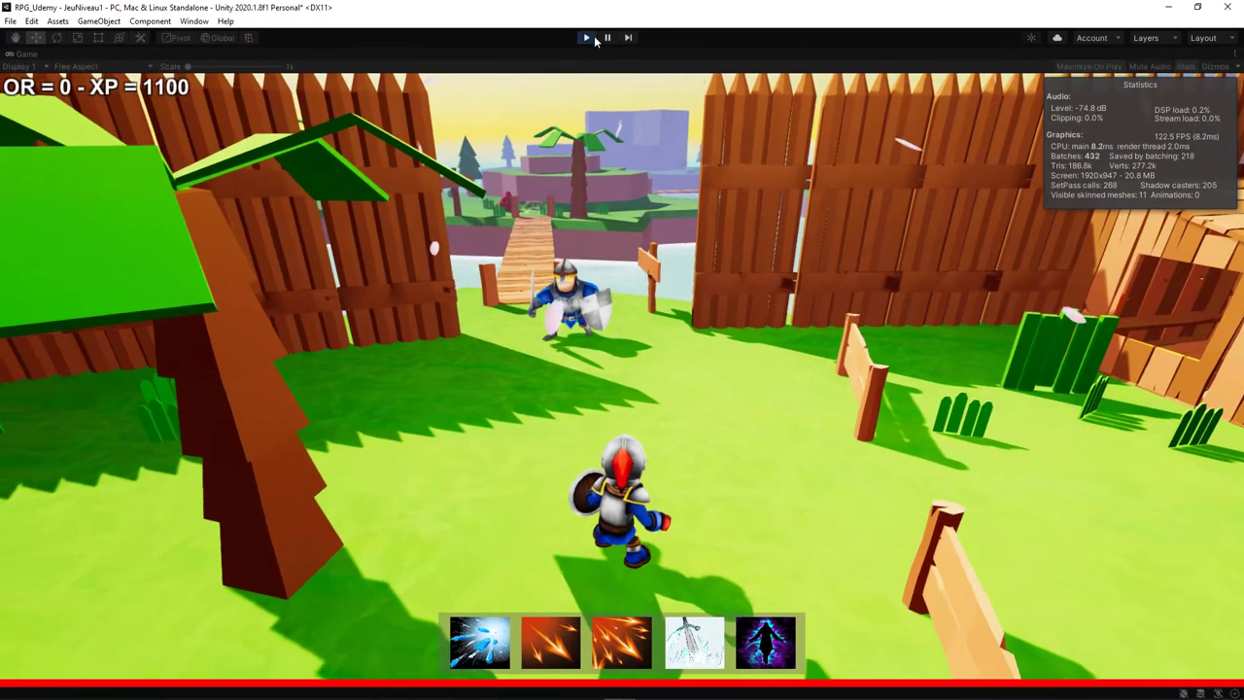
click(594, 39)
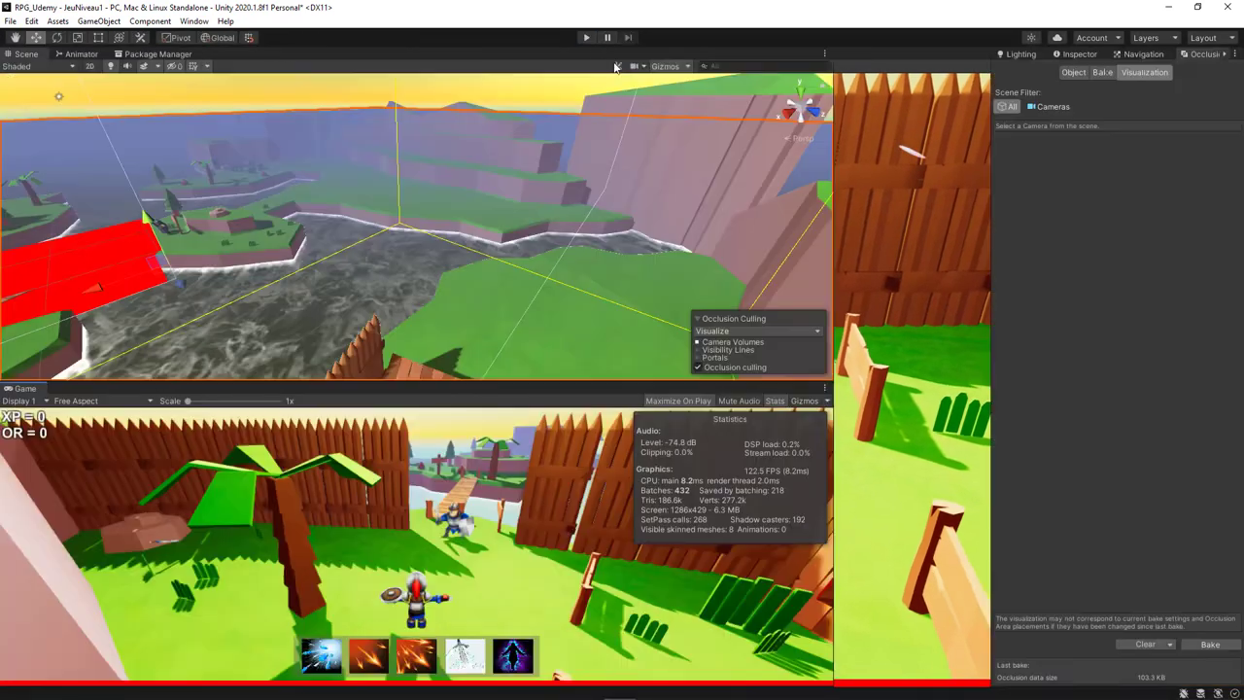
click(586, 37)
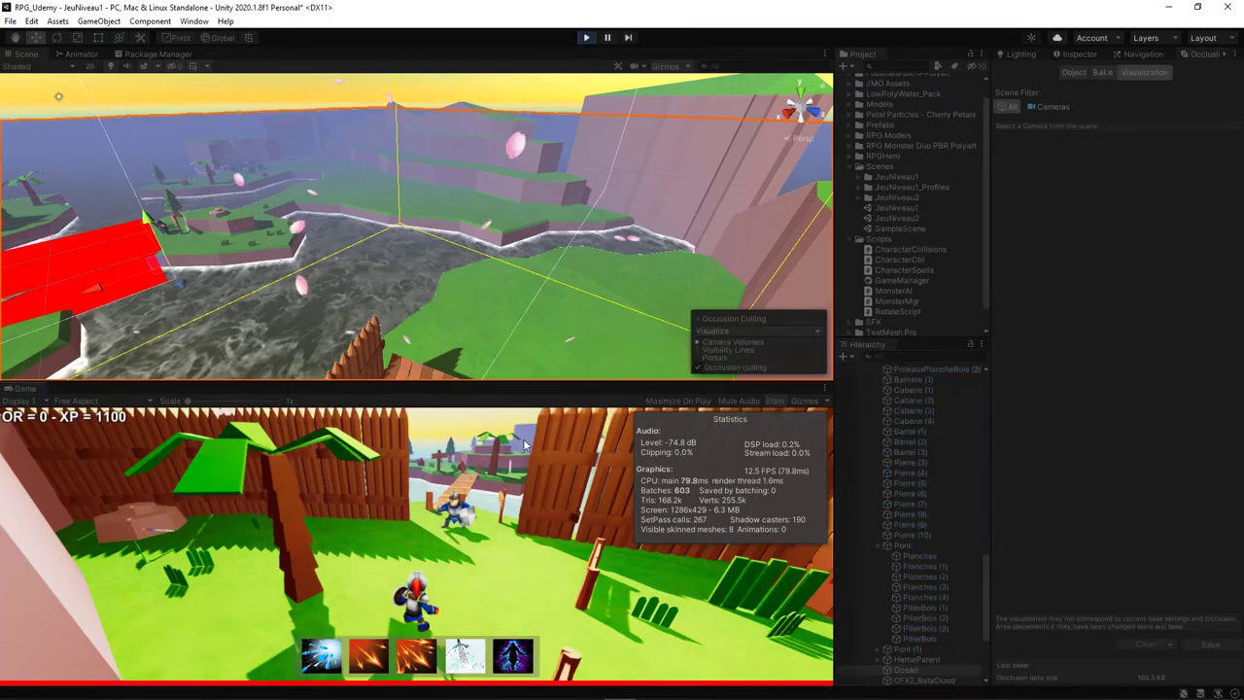
key(Up)
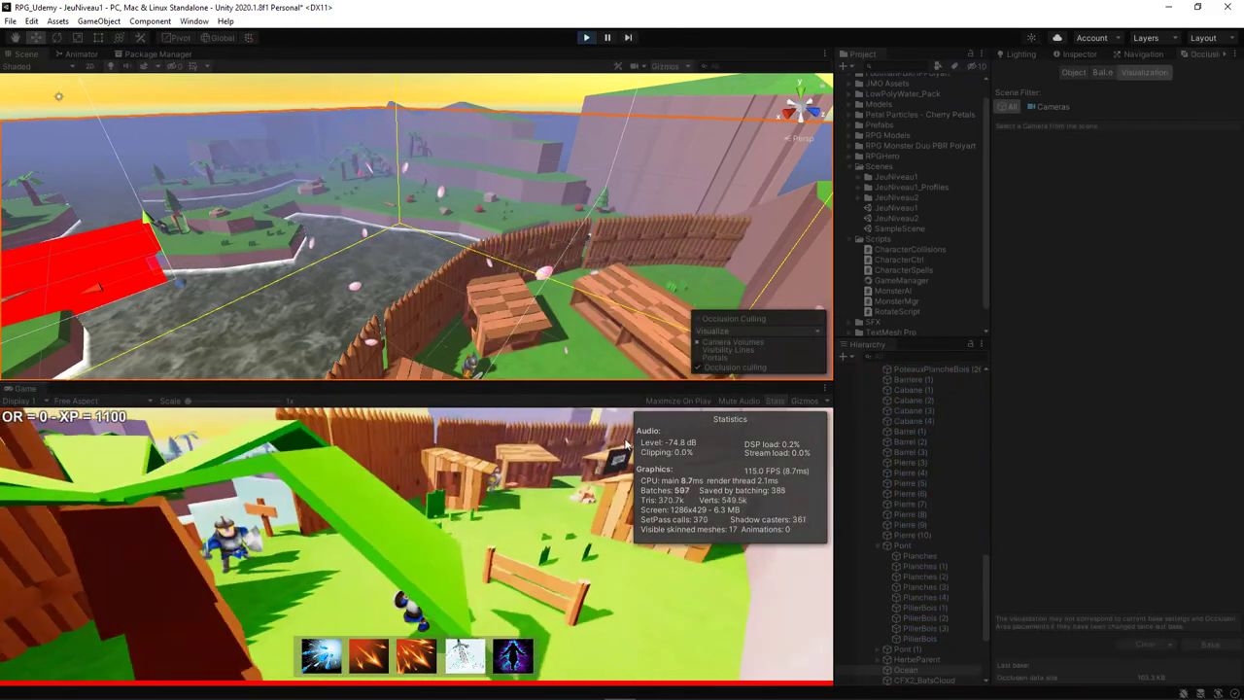
key(Up)
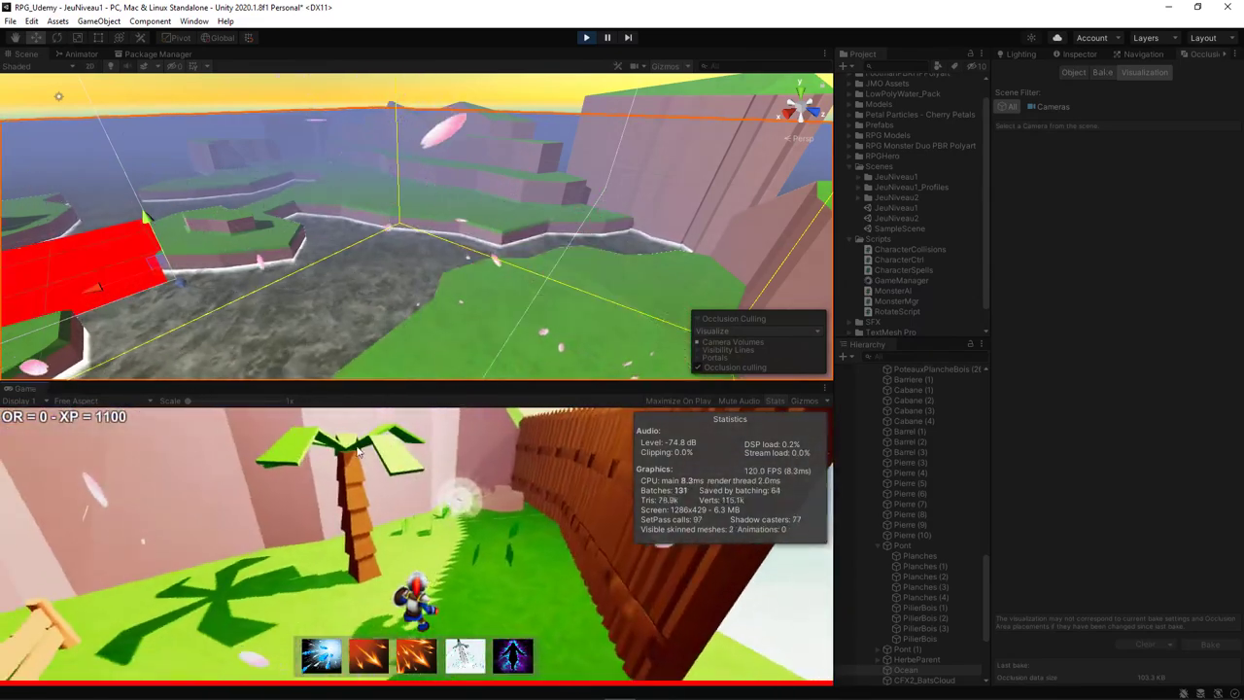
click(586, 37)
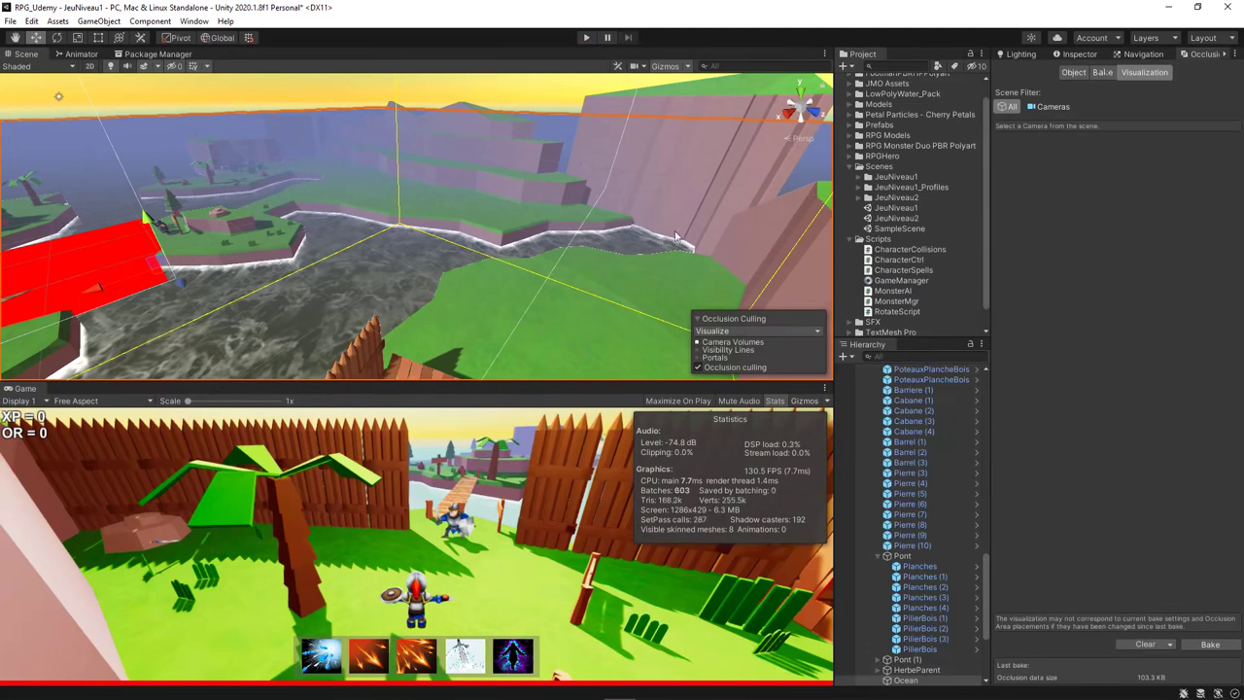
Make High the PC default quality level in Project Settings > Quality and view its settings
click(31, 20)
click(75, 400)
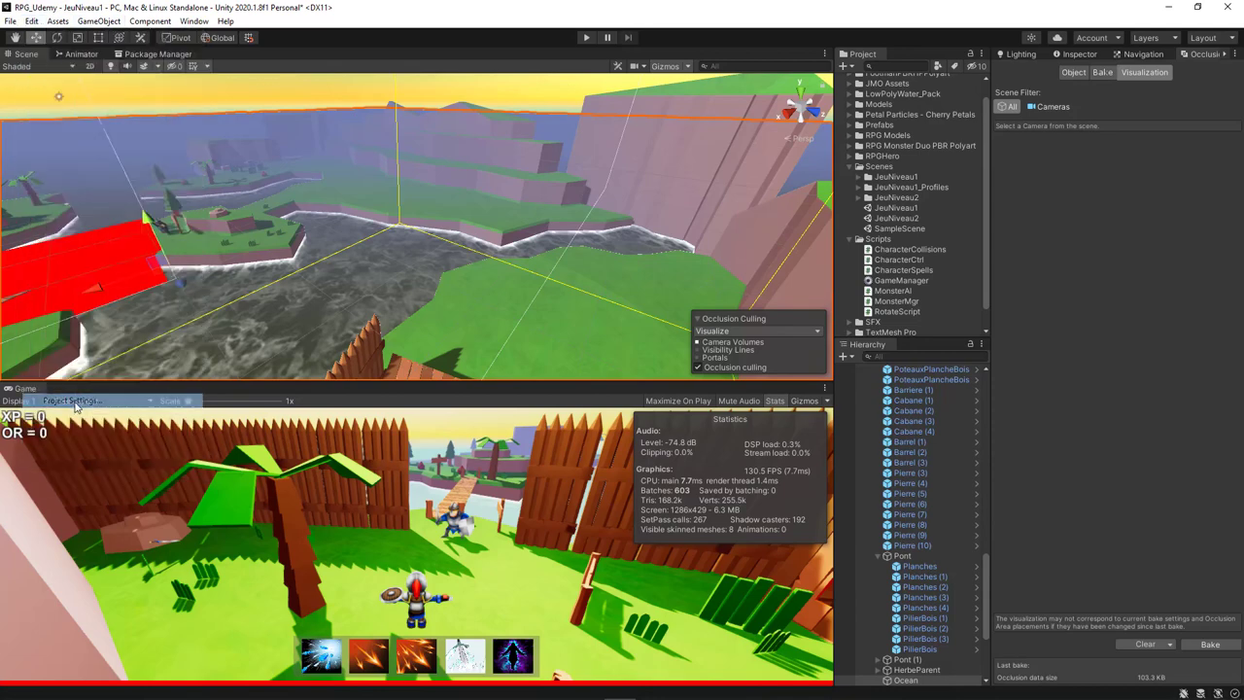
click(546, 97)
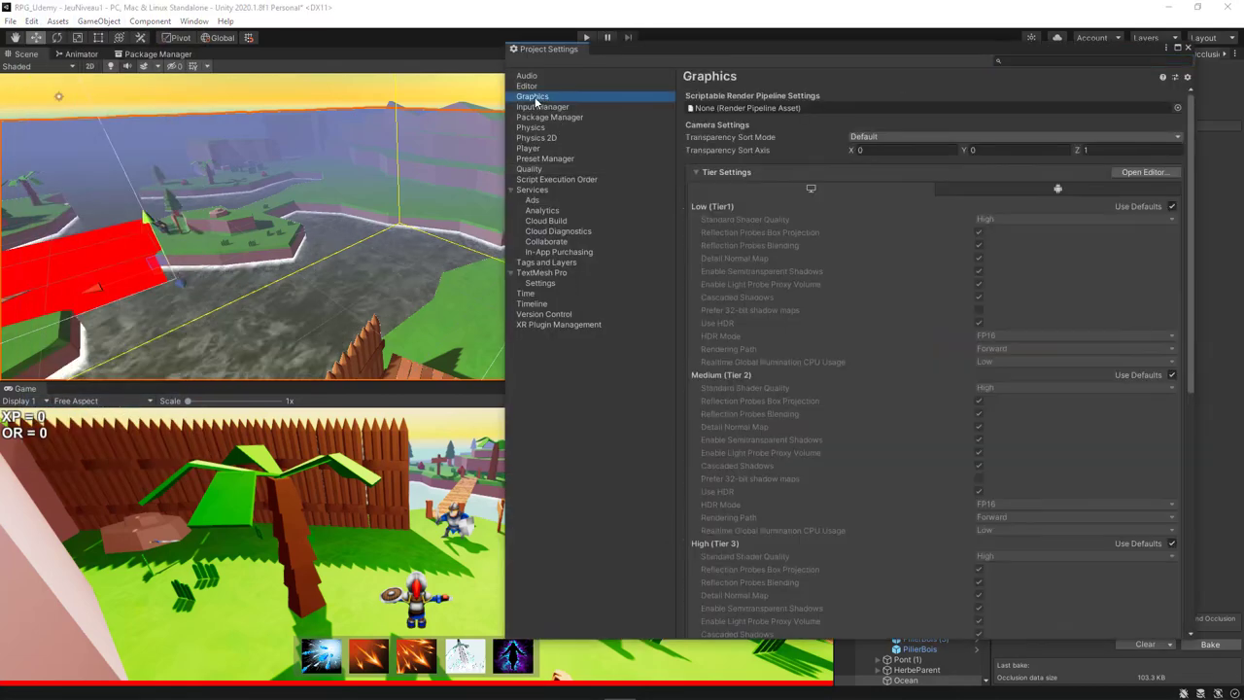
click(530, 170)
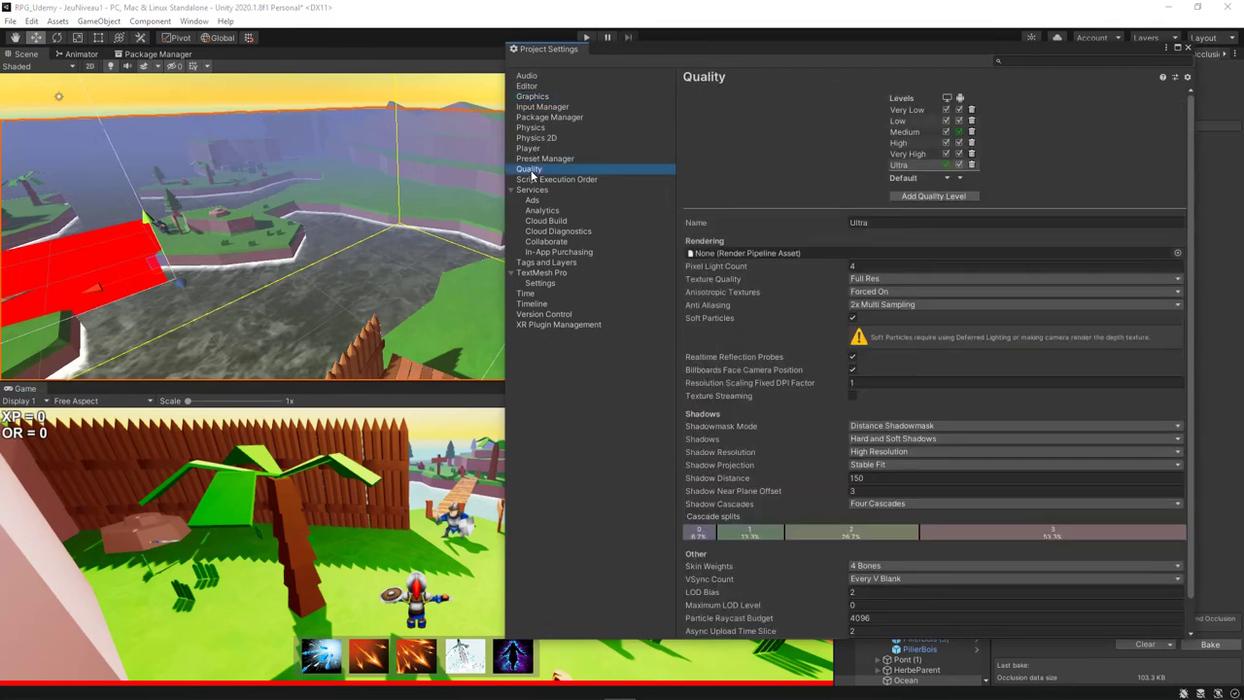
click(948, 179)
click(972, 238)
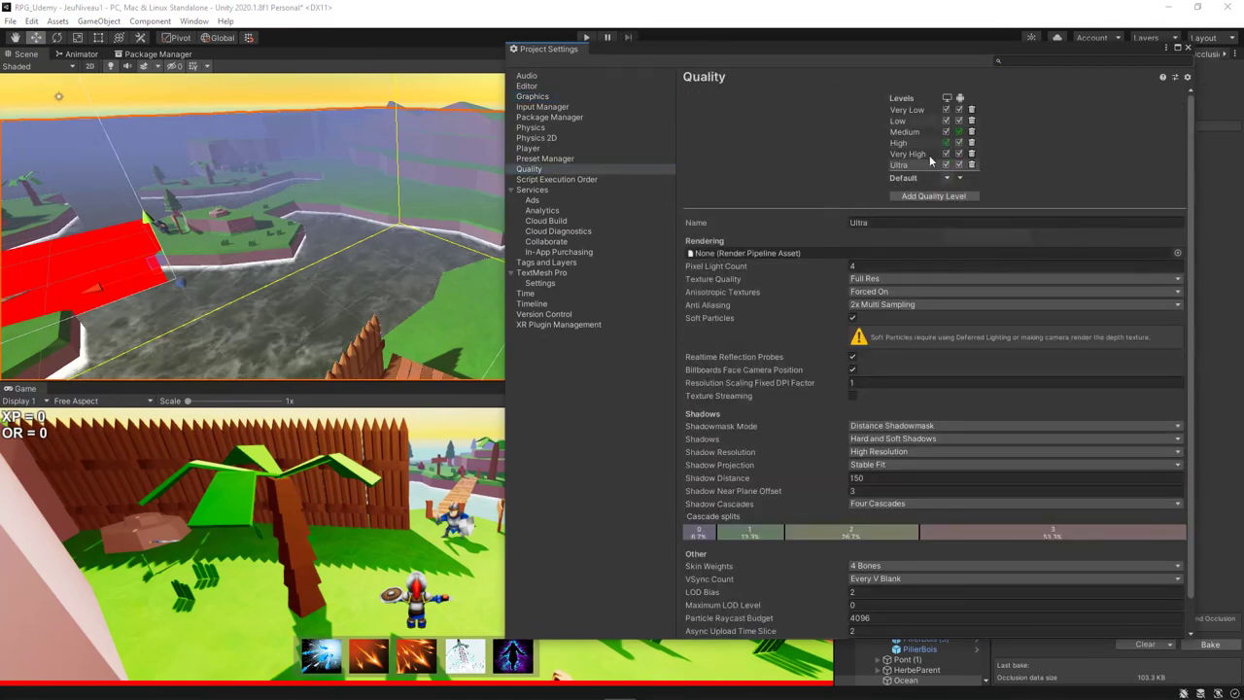
click(917, 143)
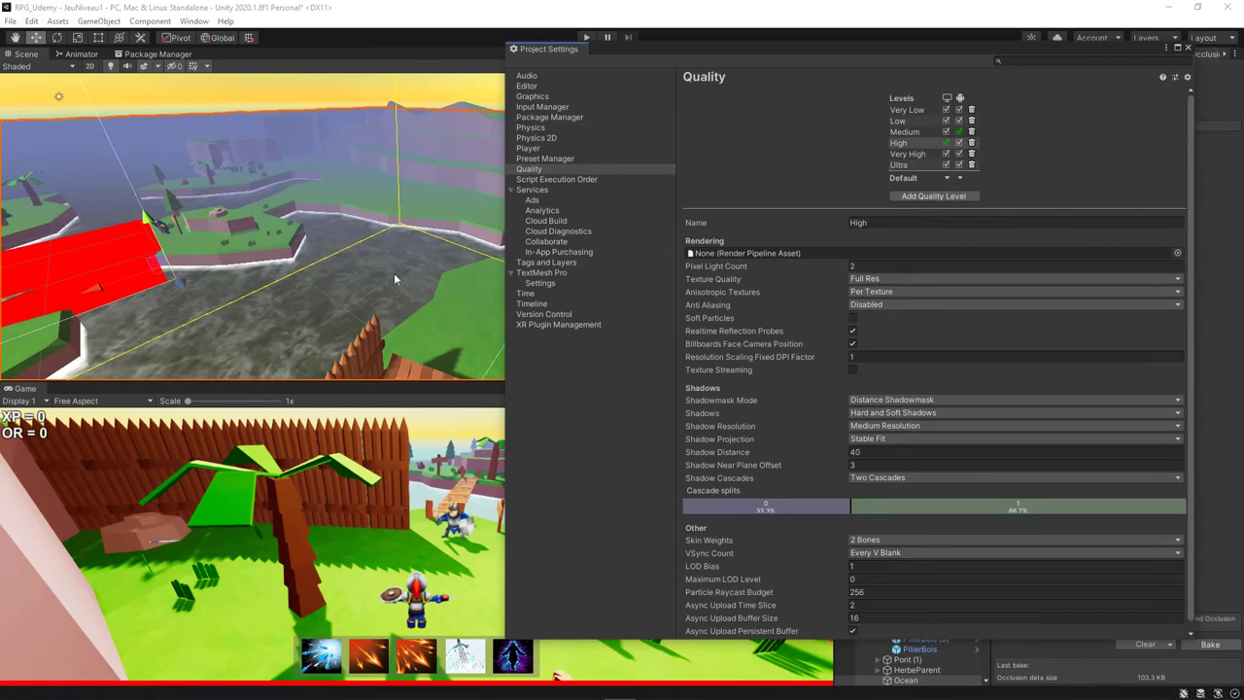
Set High's Shadow Distance to 25 and keep Two Cascades
click(870, 450)
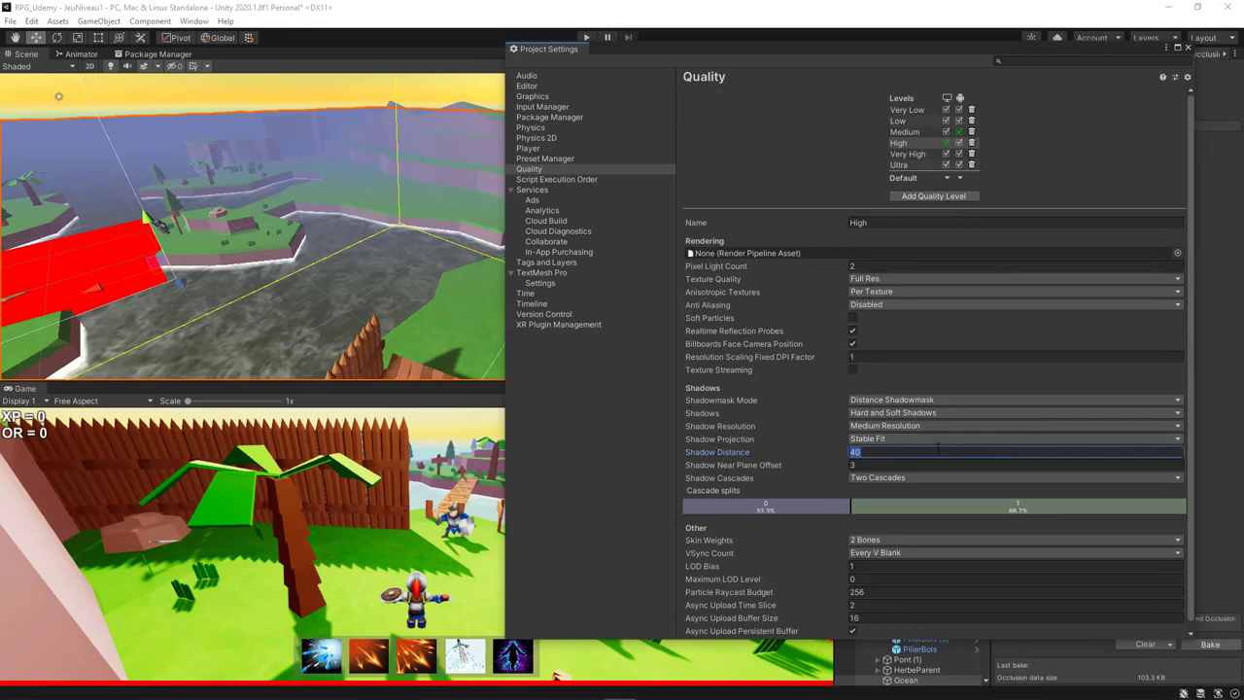
text(25)
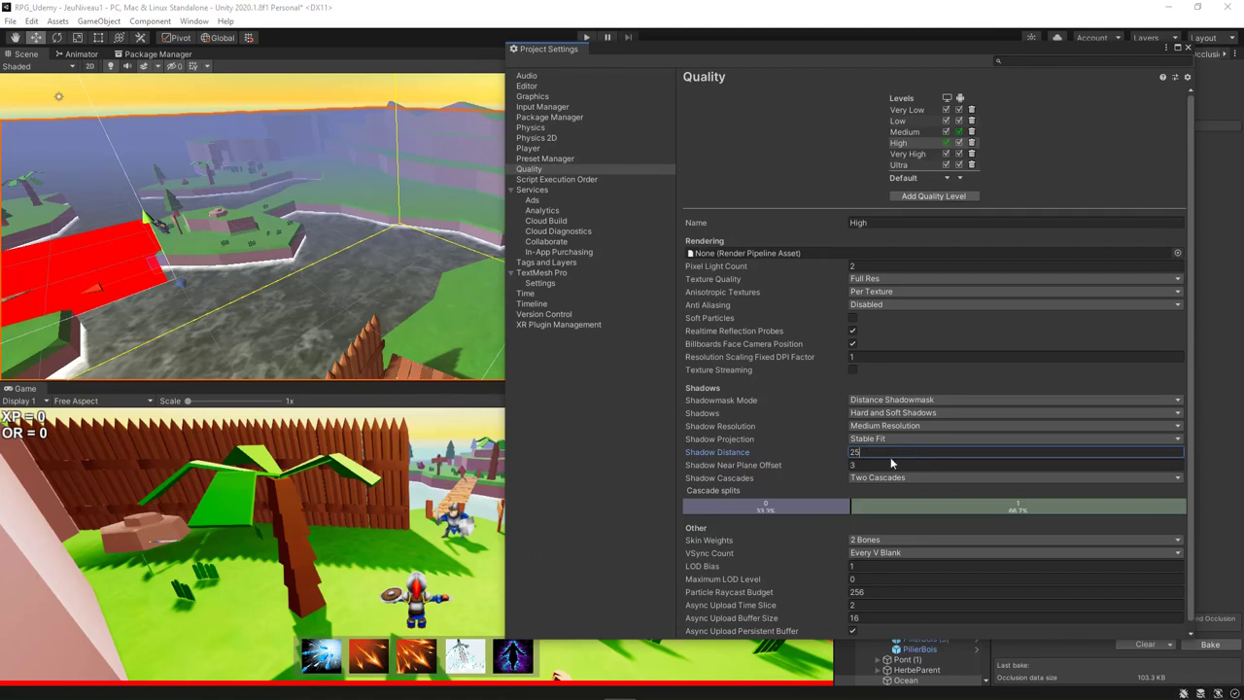
scroll(885, 475, down, 1)
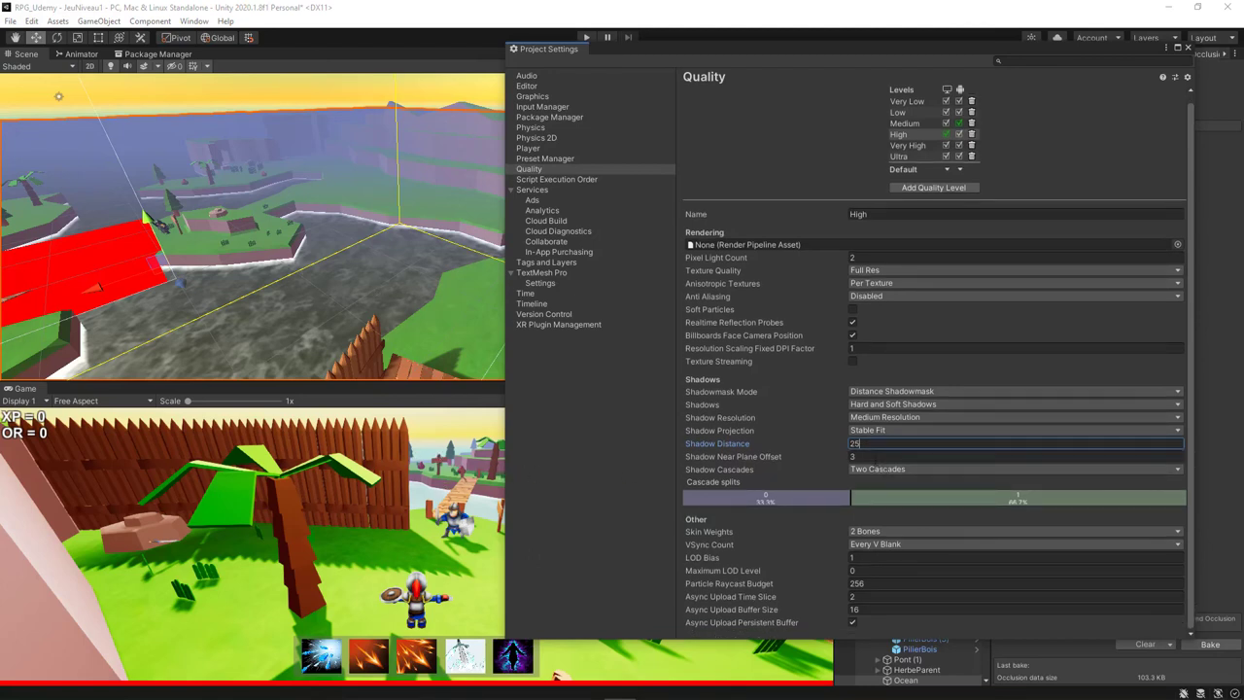
click(874, 470)
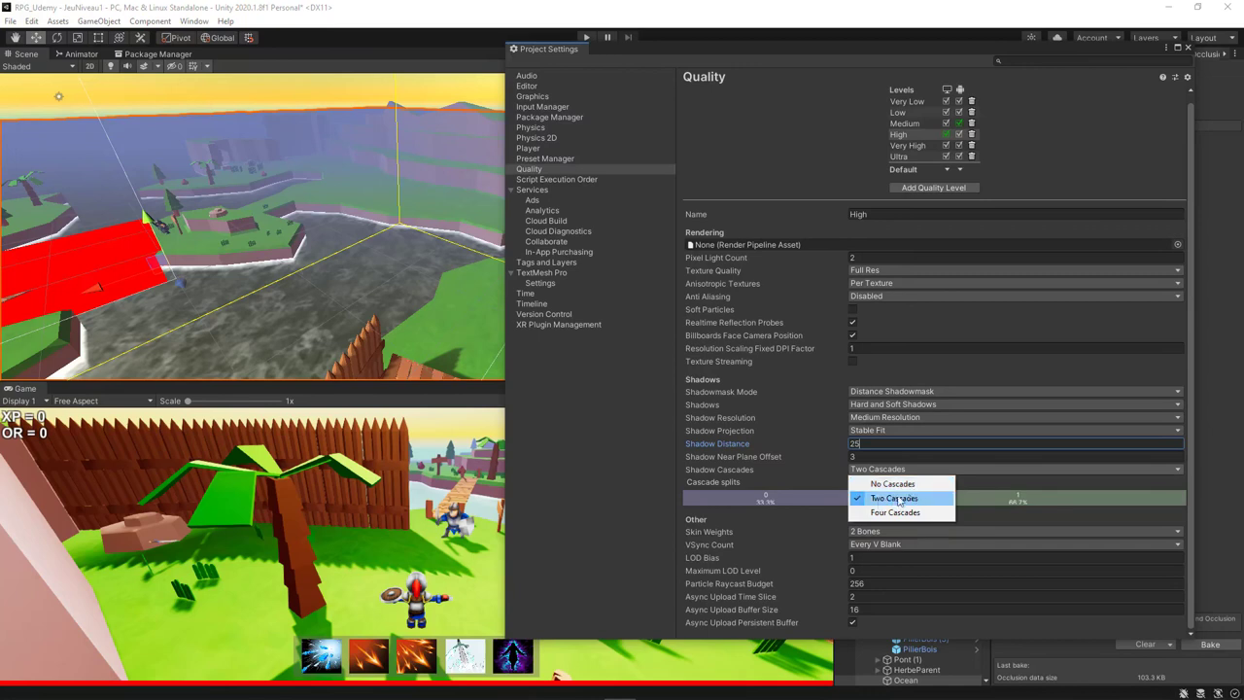
click(1188, 310)
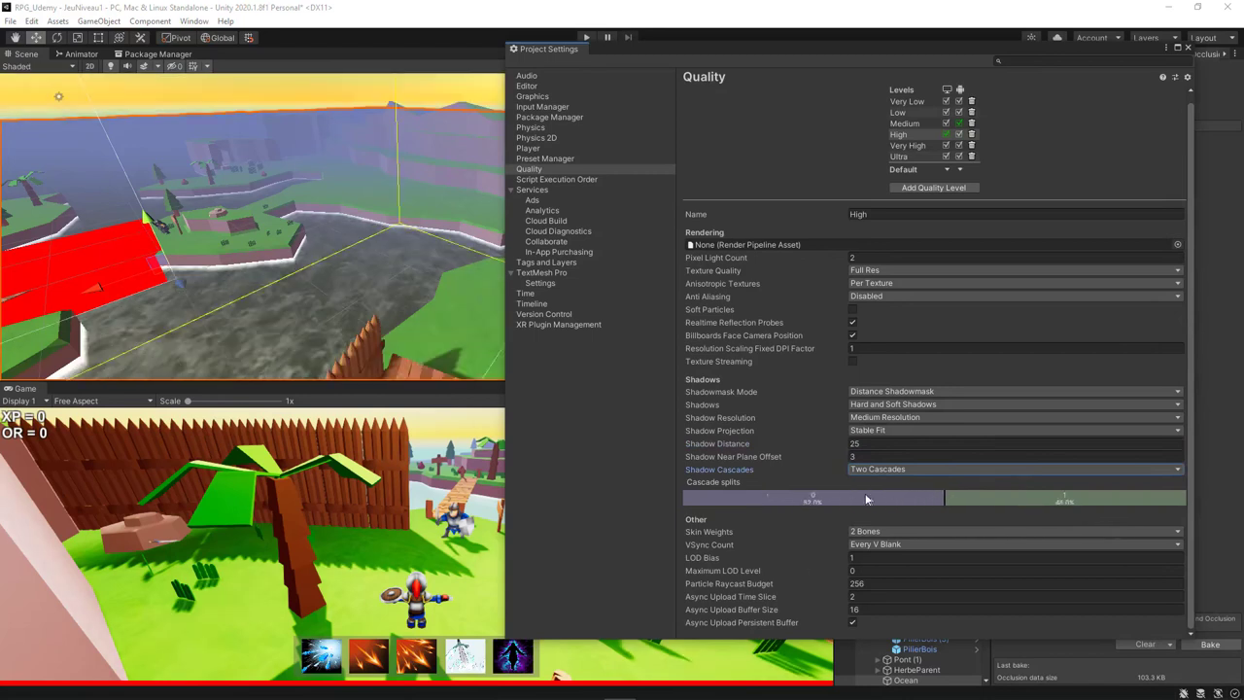
Set the cascade split to about 44.6%/55.4% and keep Medium shadow resolution
mouse_move(900, 499)
mouse_down()
mouse_move(1058, 495)
mouse_move(850, 499)
mouse_move(879, 499)
mouse_up()
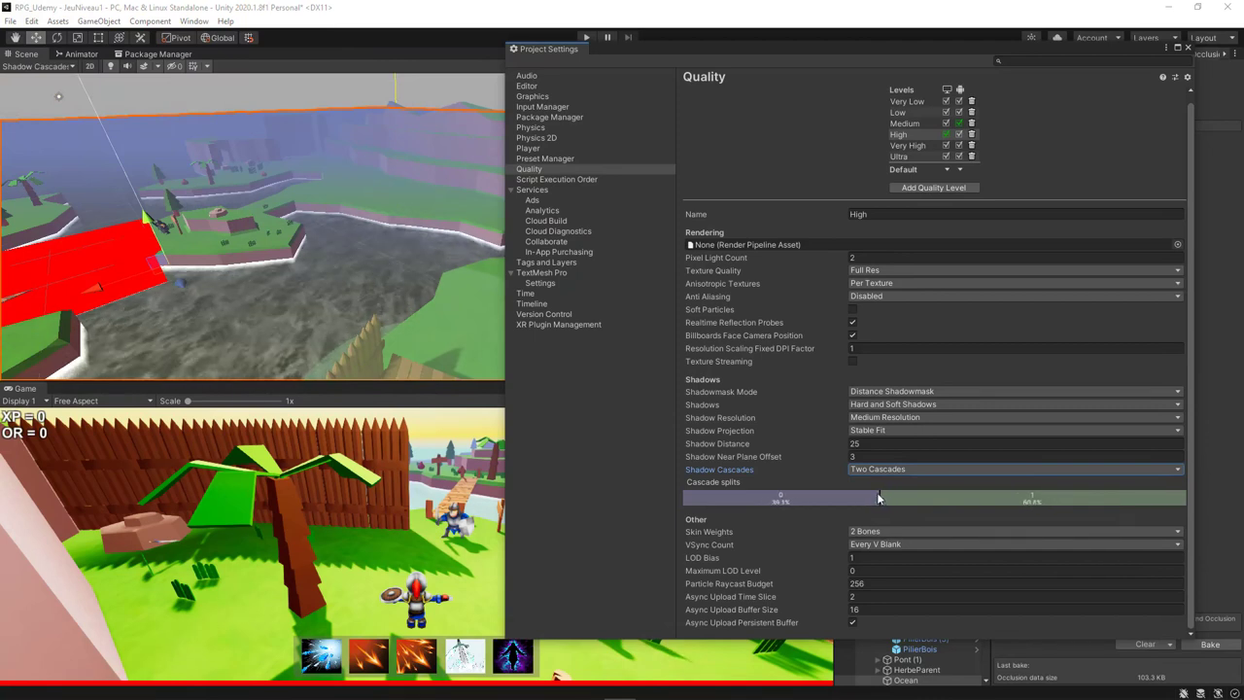
click(768, 496)
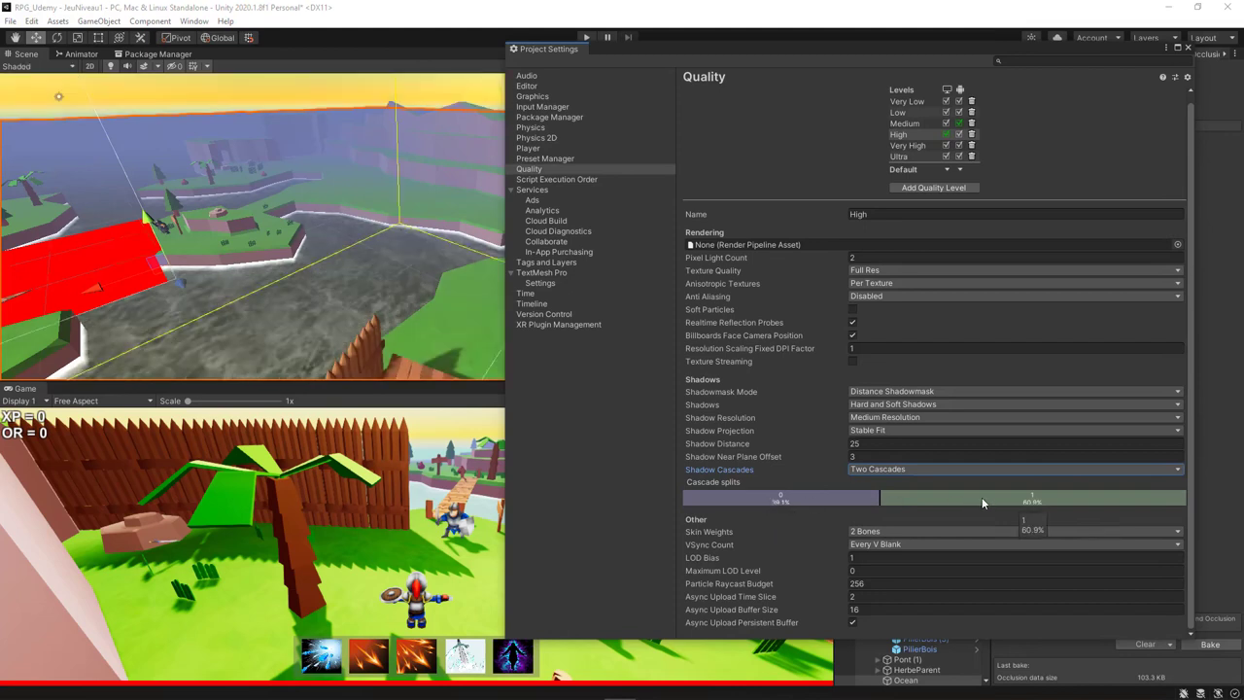
drag(883, 498, 788, 499)
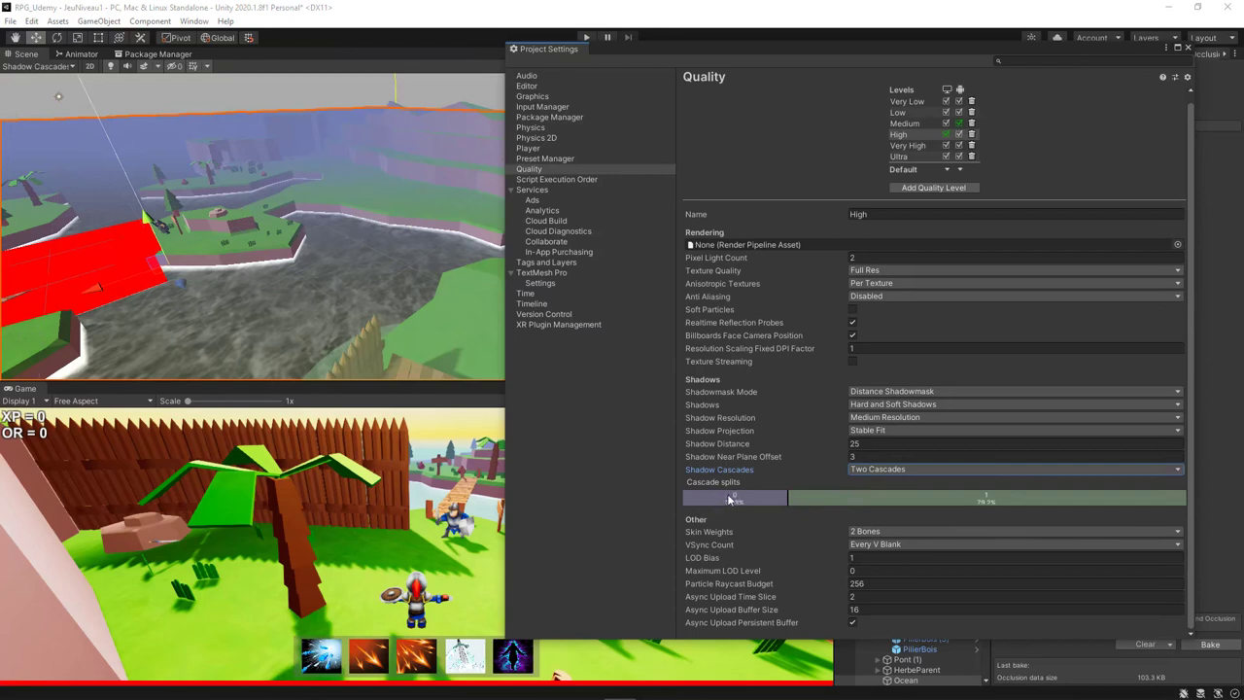
mouse_move(804, 498)
mouse_down()
mouse_move(1055, 500)
mouse_move(902, 499)
mouse_up()
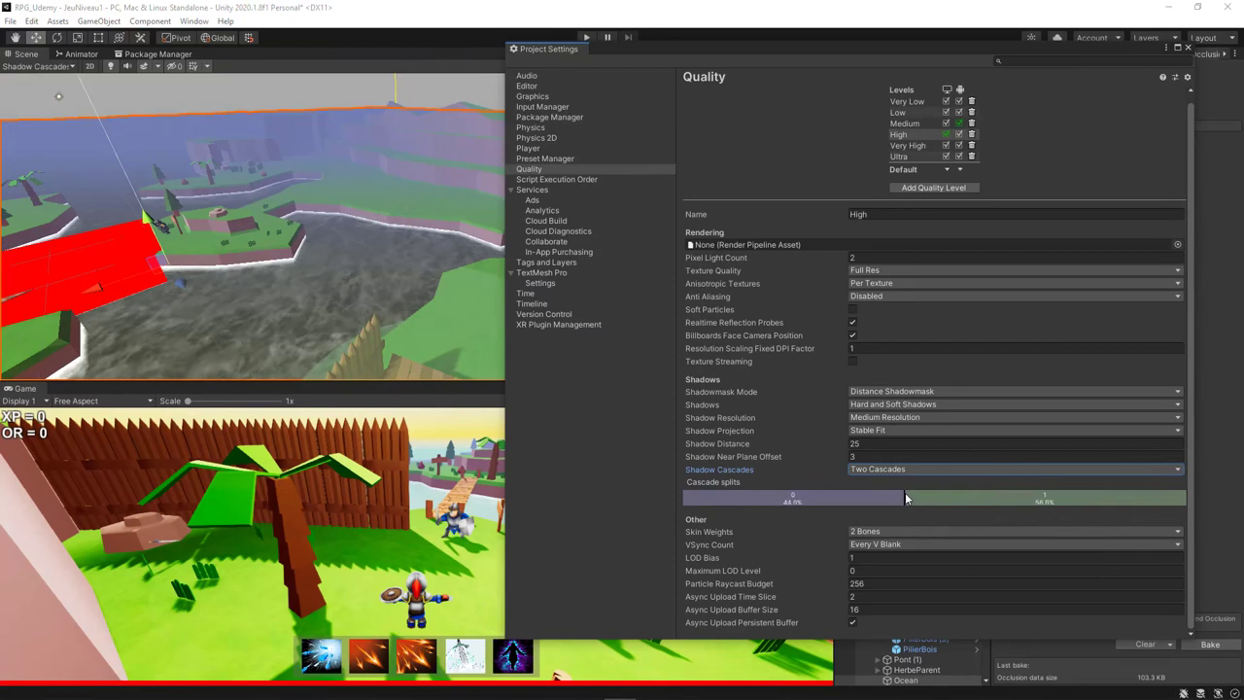
drag(902, 498, 909, 498)
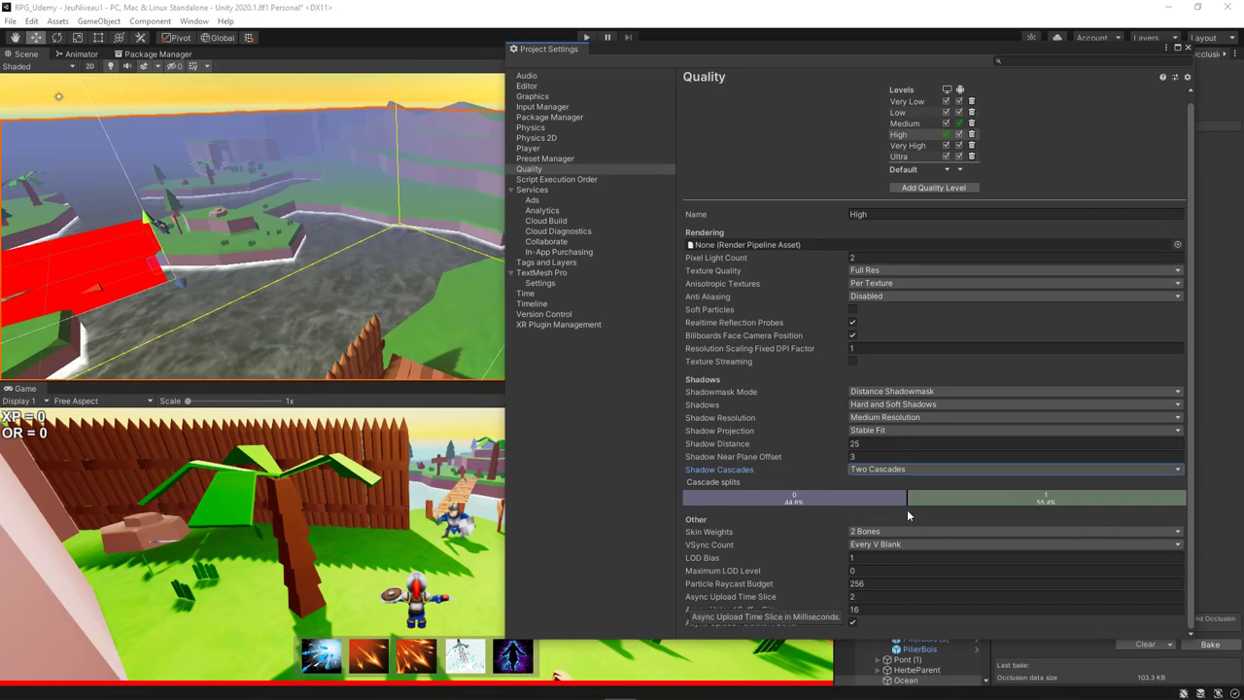
click(872, 420)
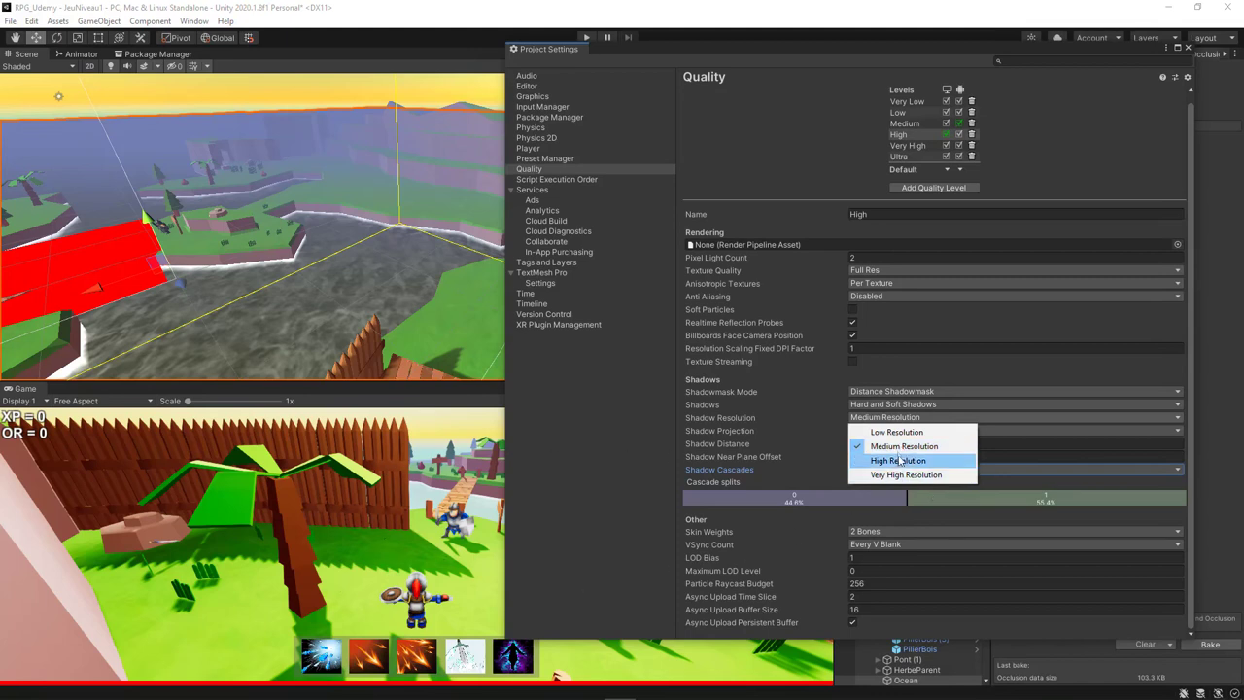
click(897, 449)
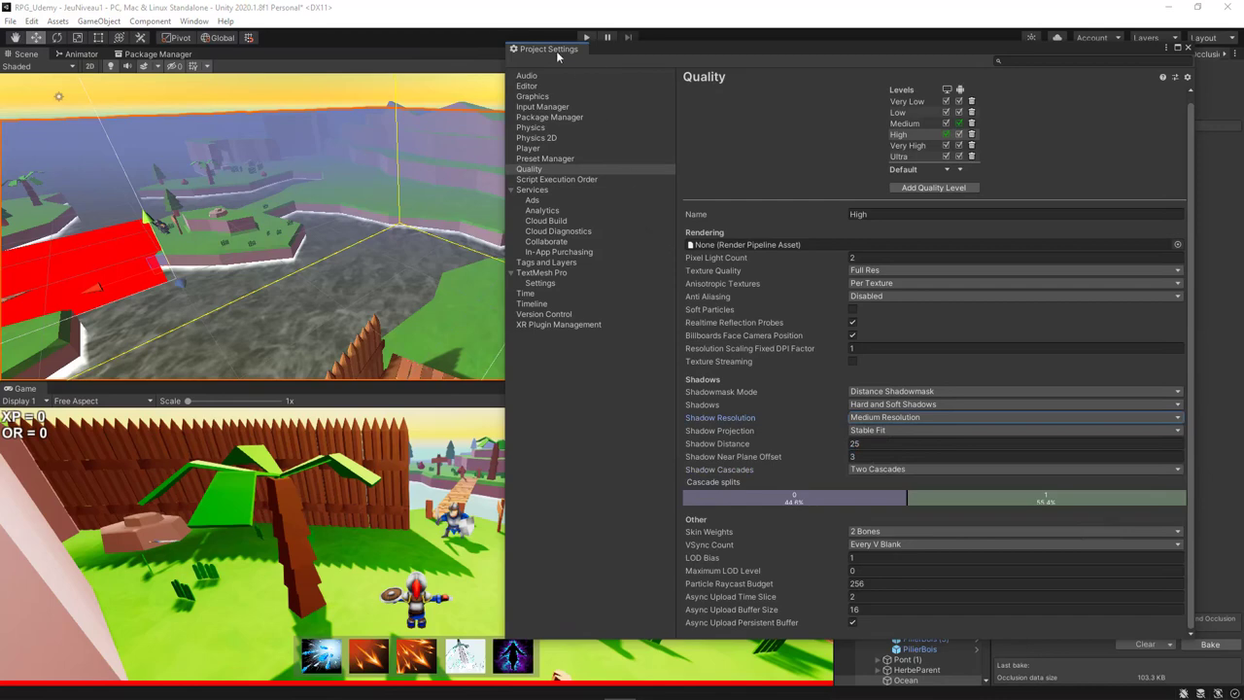
click(569, 296)
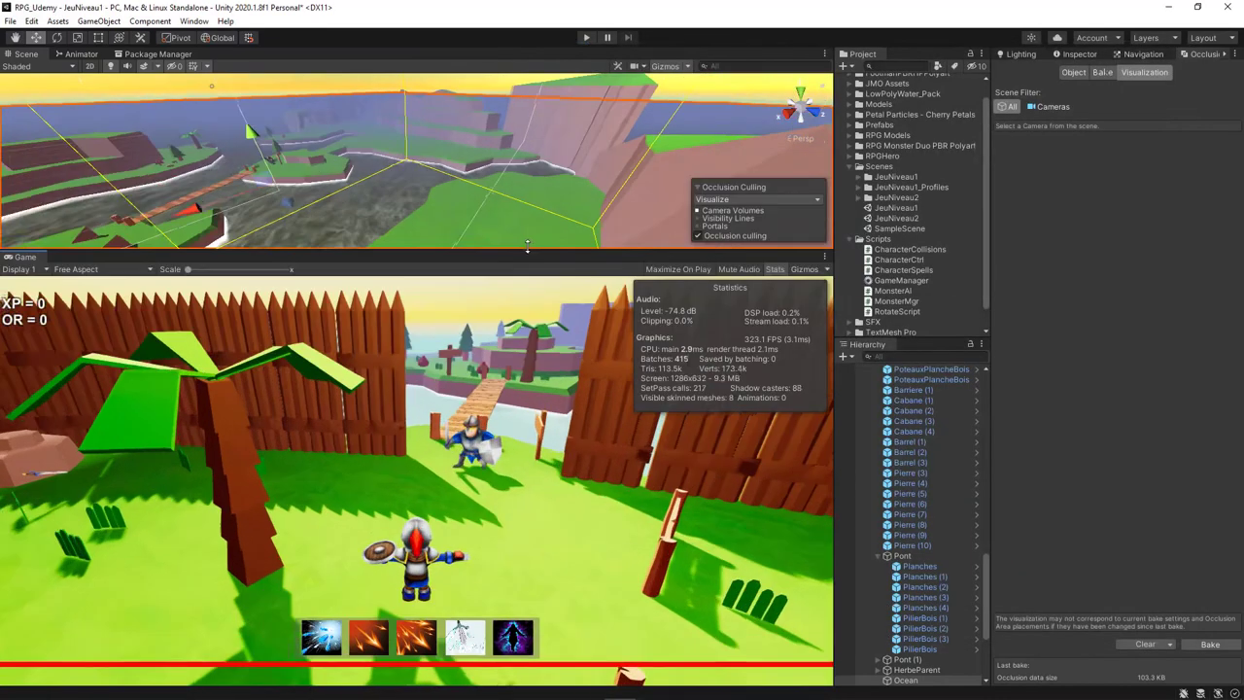
drag(499, 383, 500, 245)
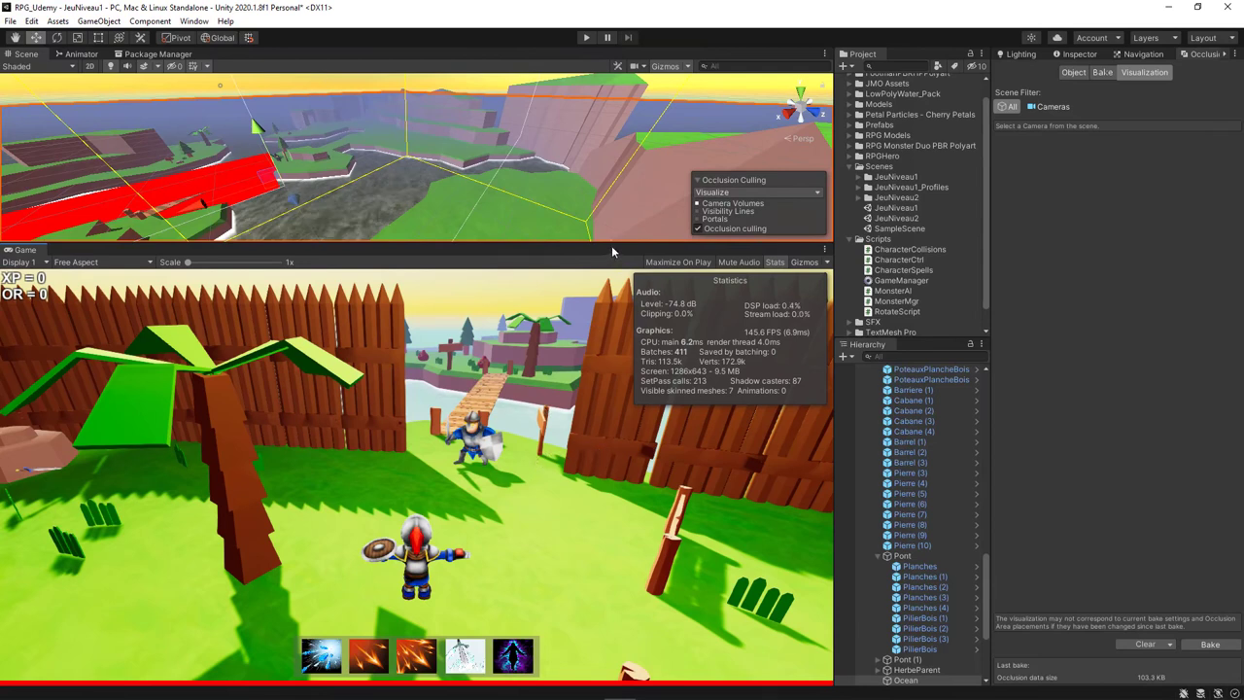
drag(613, 244, 620, 249)
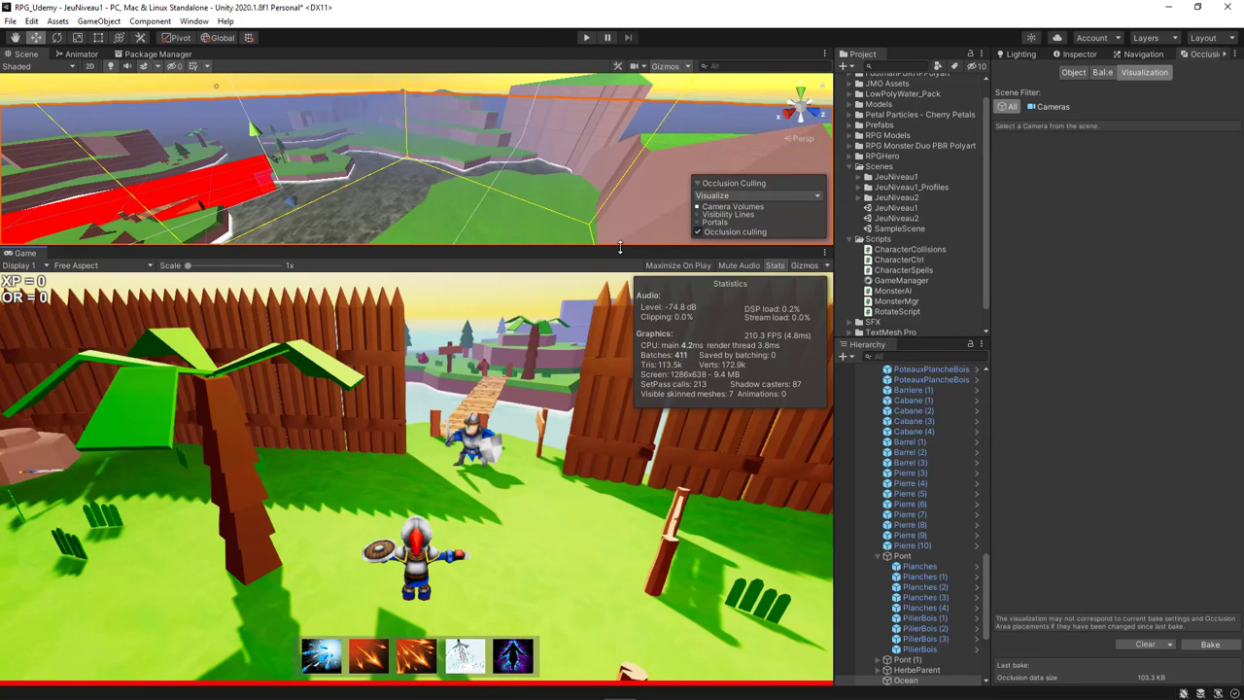
drag(620, 247, 627, 244)
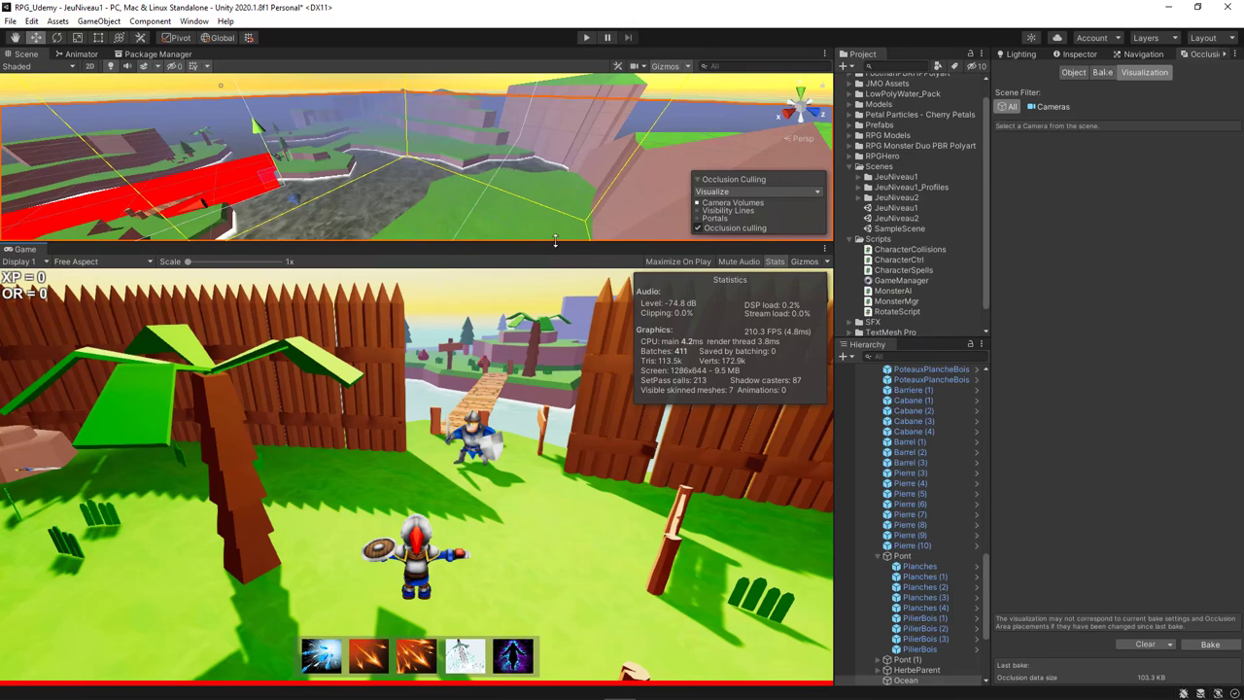
drag(555, 241, 544, 422)
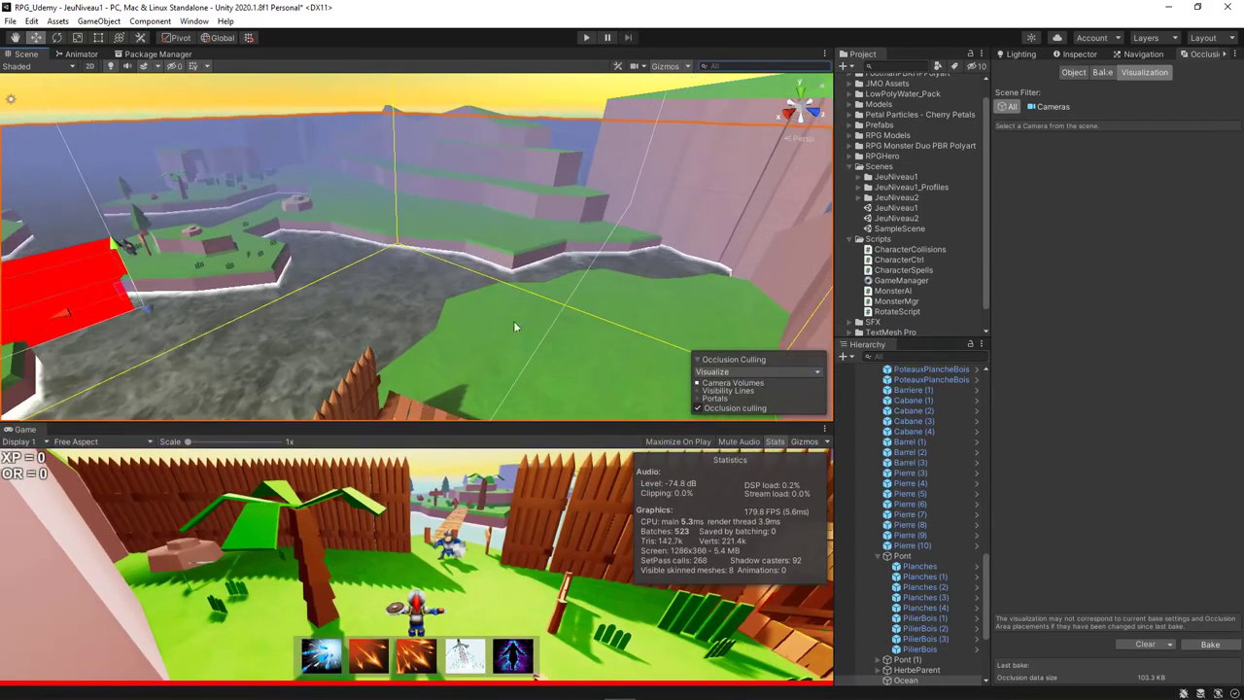
Select a Herbe grass clump in the enclosure and show its Mesh Renderer shadow settings in the Inspector
right_drag(515, 326, 373, 316)
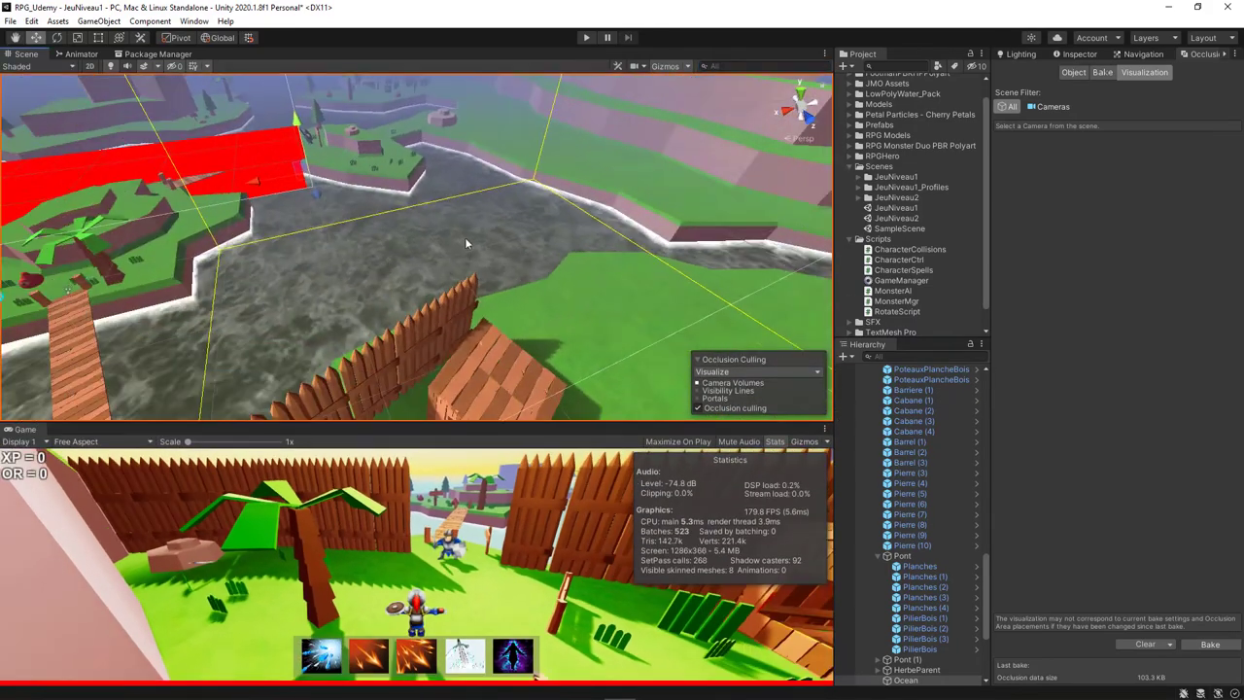
mouse_move(465, 237)
right_down()
mouse_move(385, 230)
mouse_move(424, 287)
right_up()
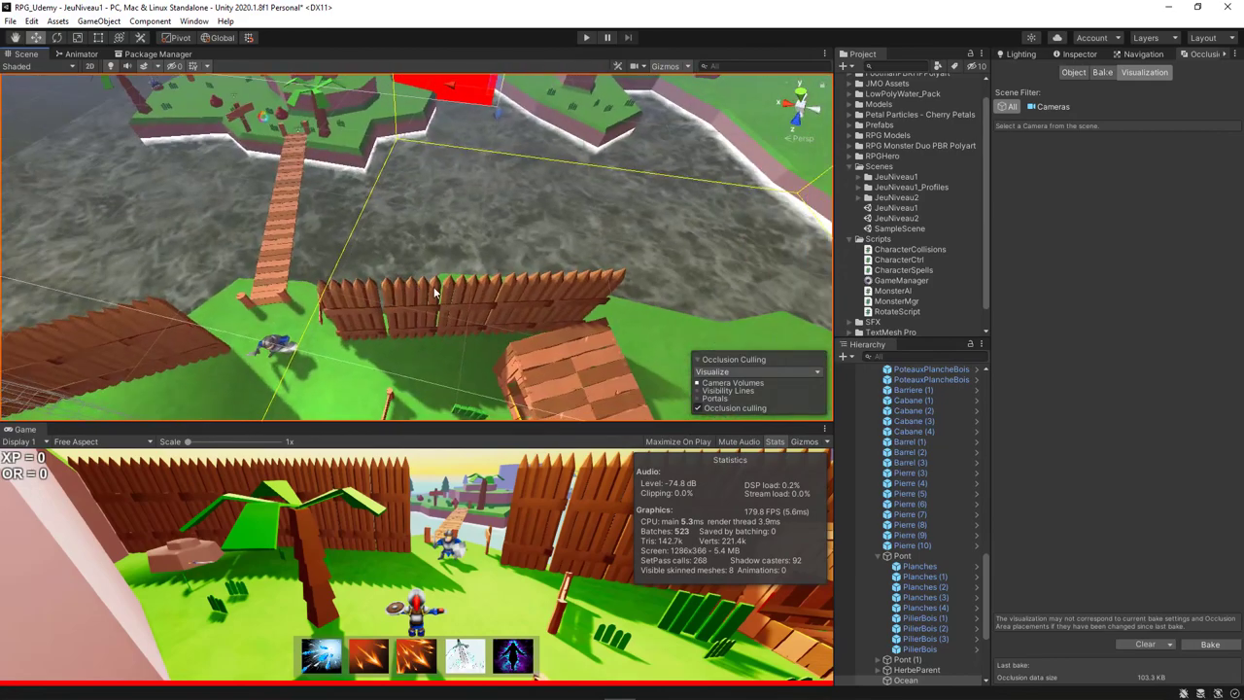
mouse_move(425, 287)
right_down()
mouse_move(416, 222)
mouse_move(461, 190)
mouse_move(448, 254)
mouse_move(457, 296)
mouse_move(404, 285)
mouse_move(246, 182)
right_up()
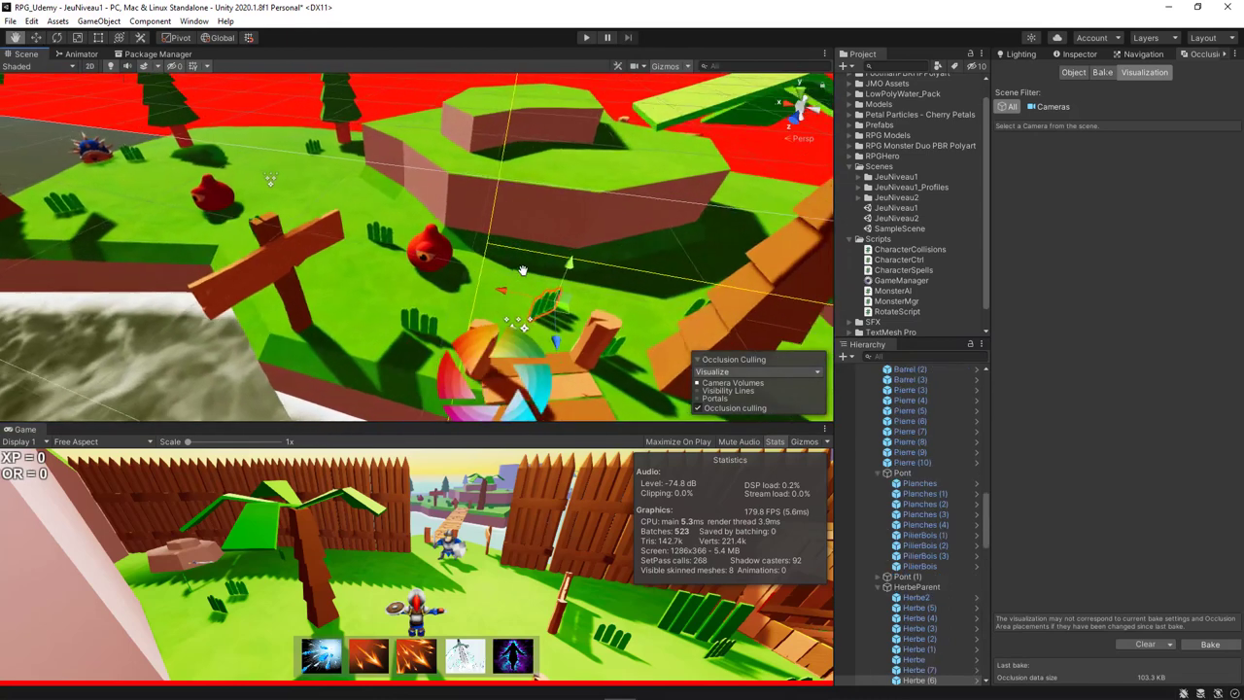
click(314, 145)
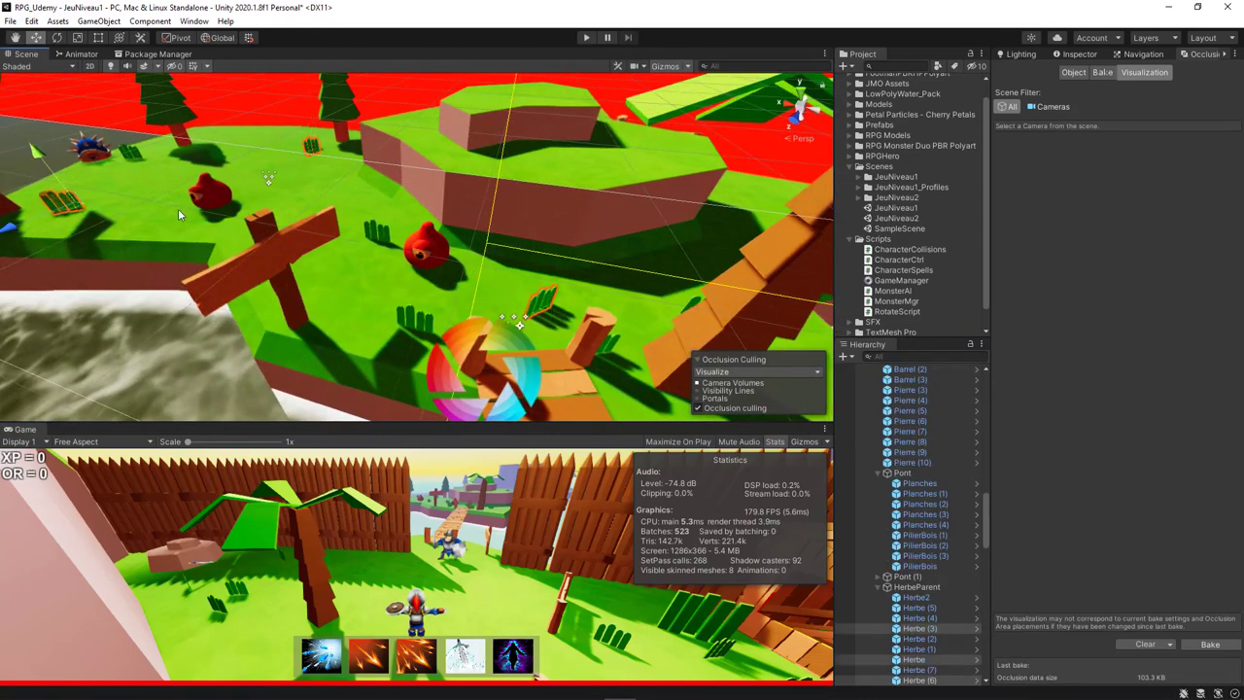
right_drag(178, 208, 261, 207)
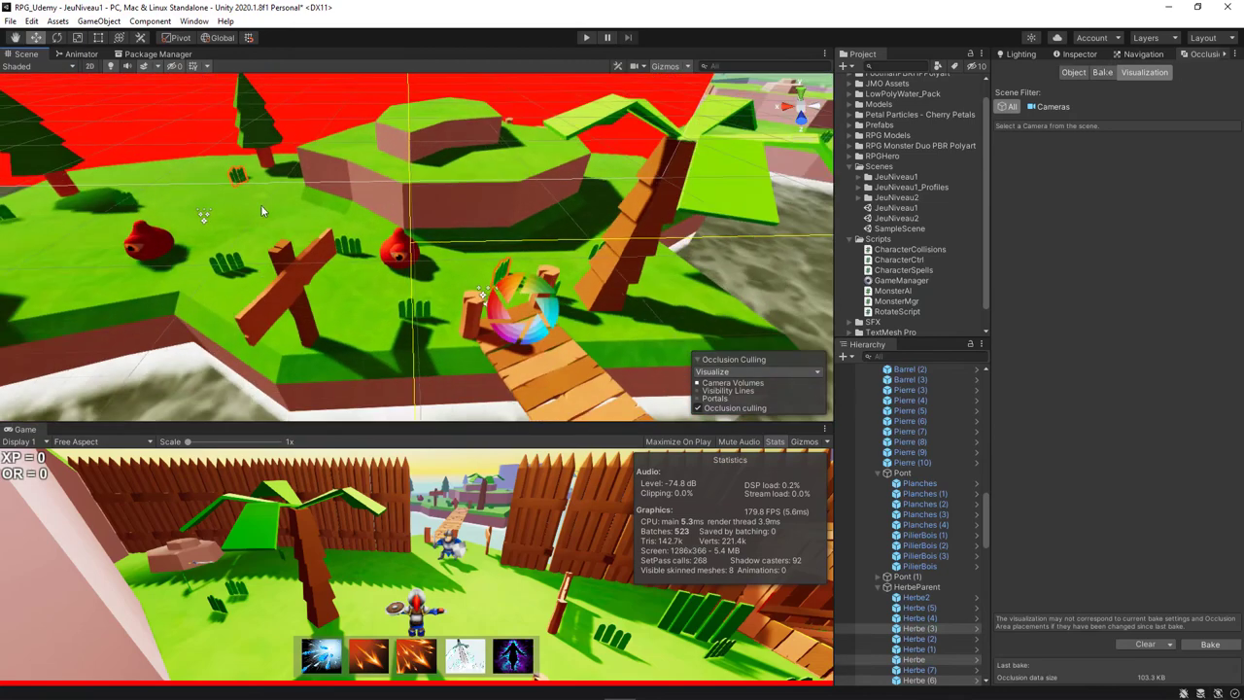
mouse_move(439, 220)
right_down()
mouse_move(486, 228)
mouse_move(553, 170)
right_up()
click(1074, 54)
scroll(537, 209, down, 3)
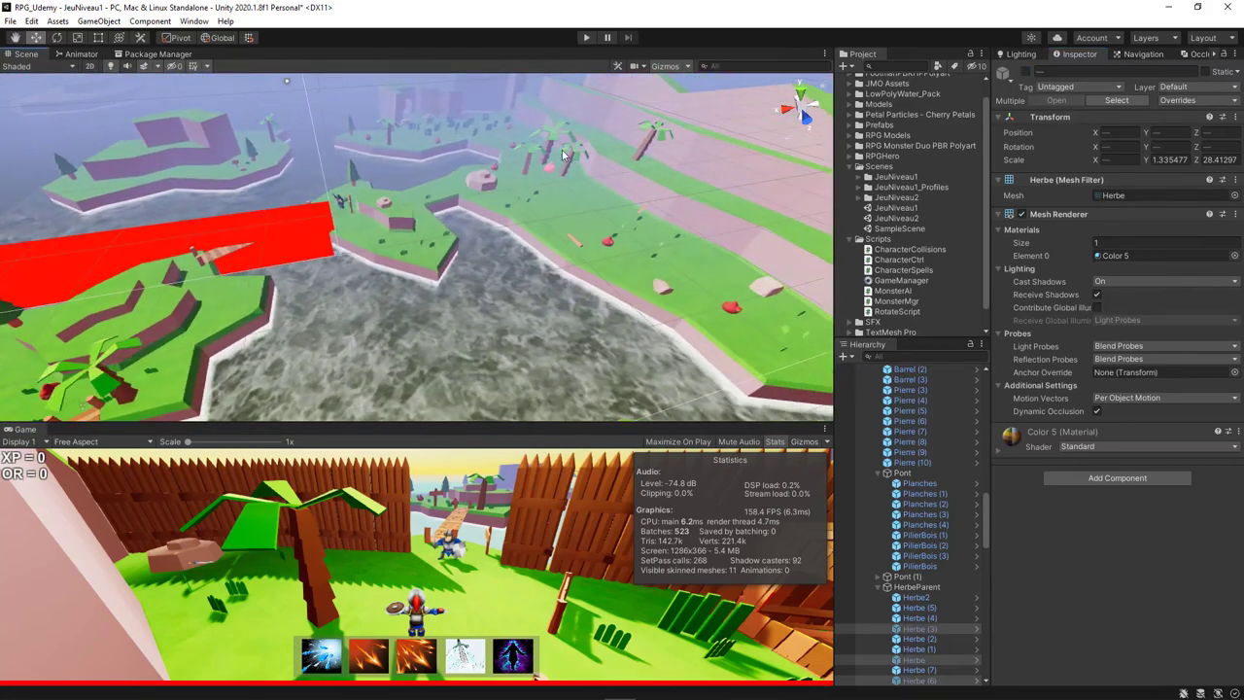
Select a palm tree, frame it, and survey the level from above
click(553, 170)
click(552, 169)
key(f)
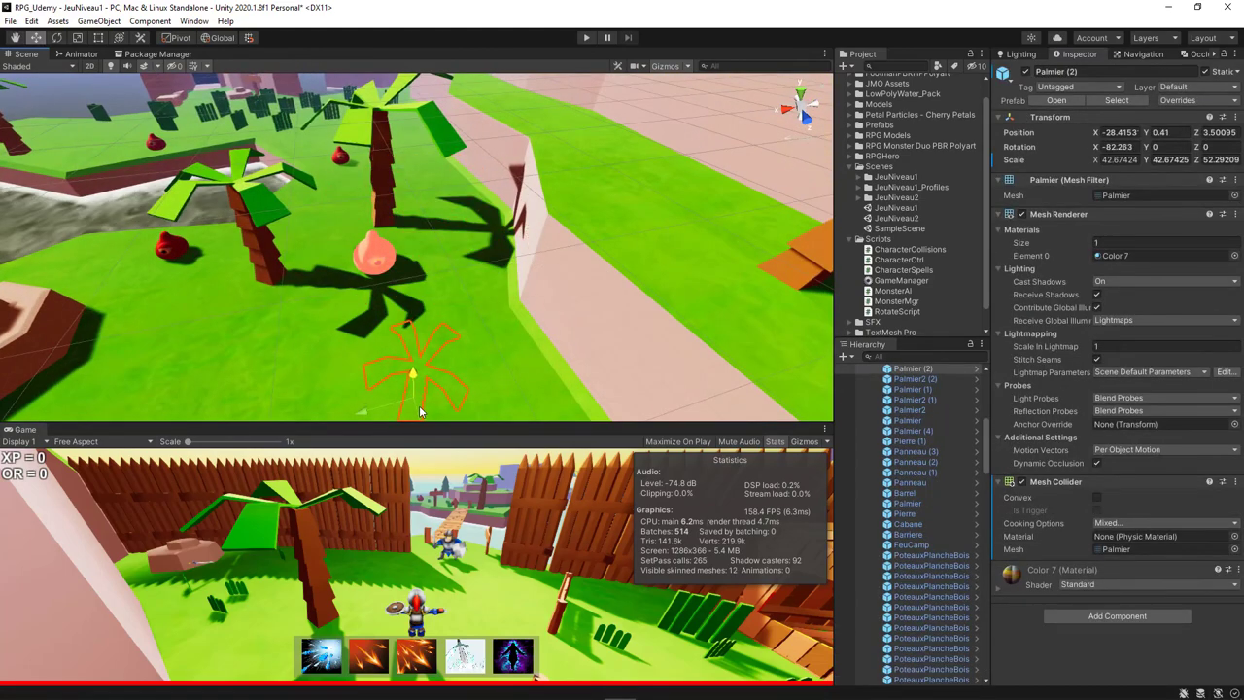
middle_drag(418, 405, 461, 386)
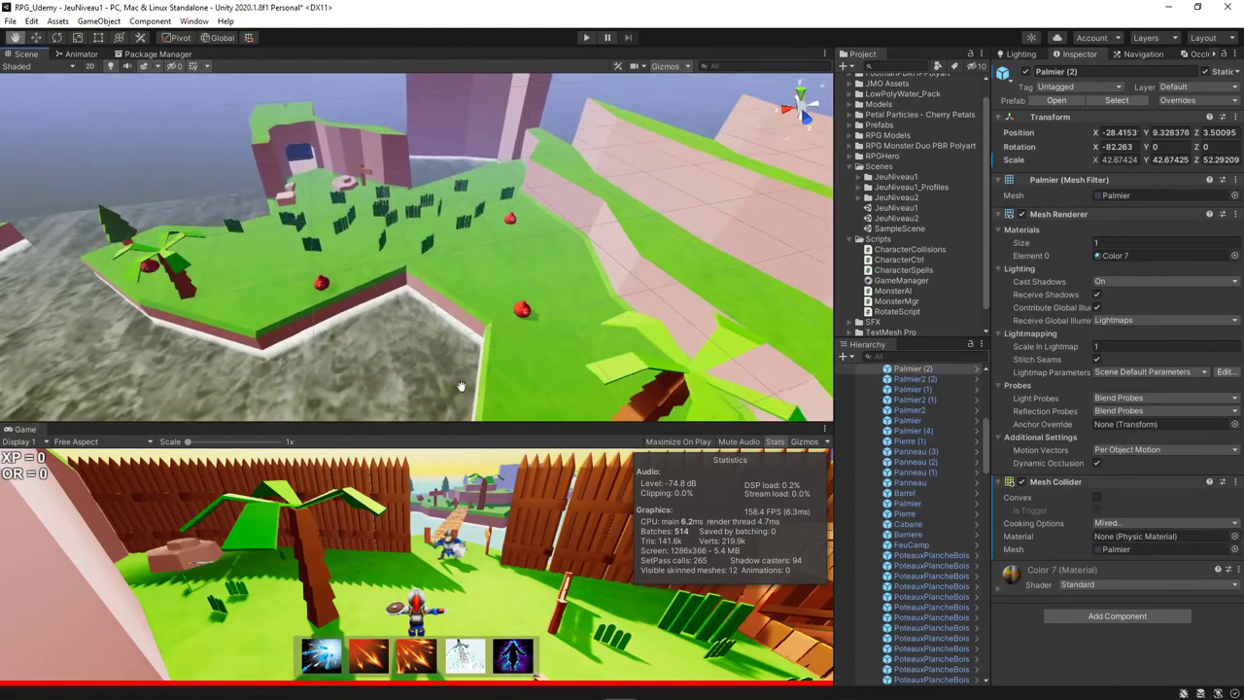
mouse_move(461, 386)
right_down()
mouse_move(491, 244)
mouse_move(537, 259)
mouse_move(398, 199)
right_up()
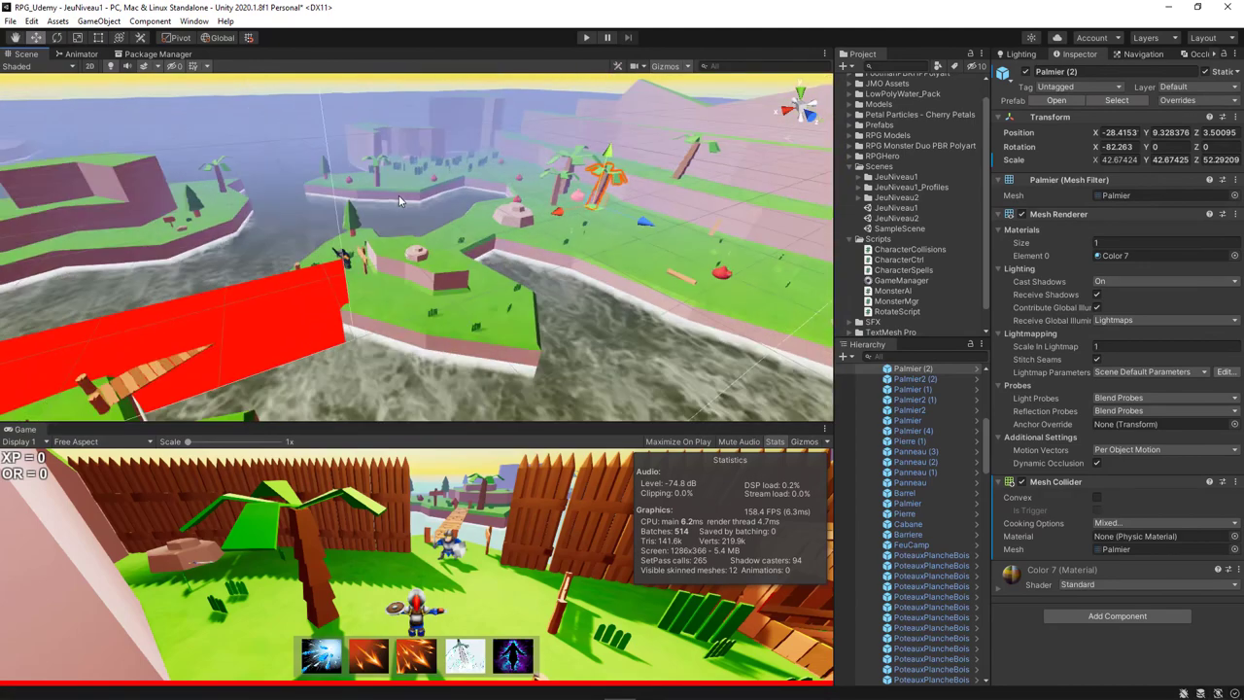
scroll(398, 199, down, 3)
key(f)
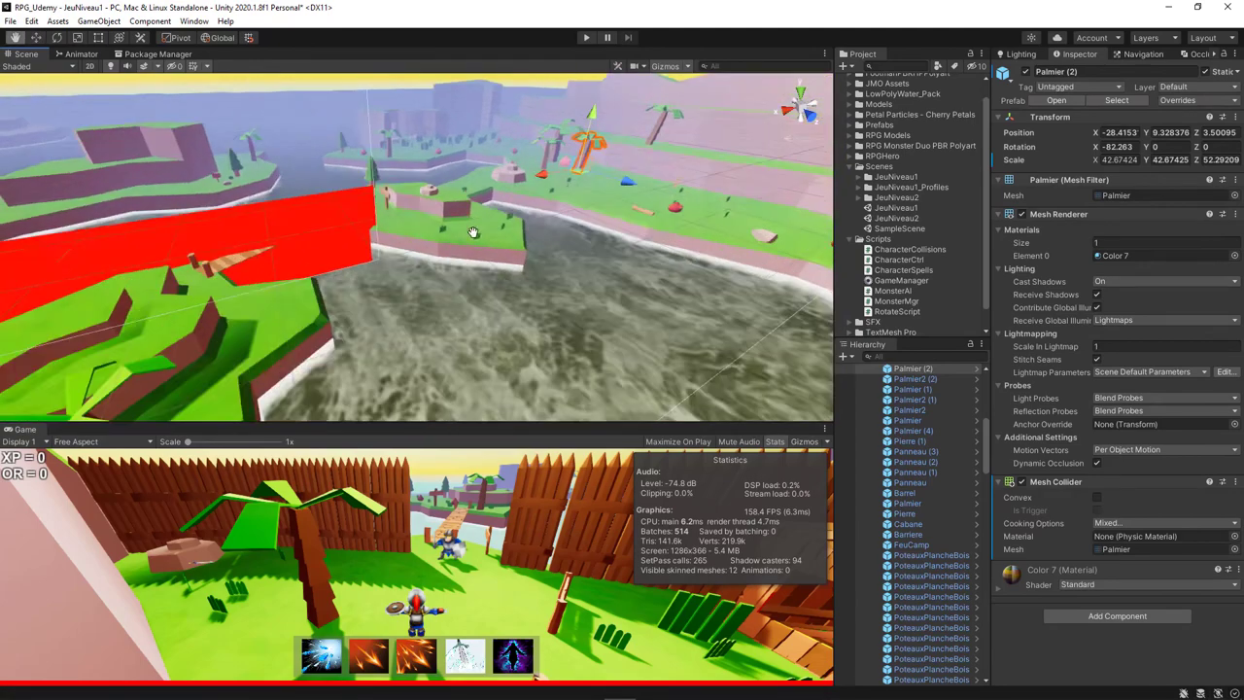
Follow the Planches (4) bridge's Color 13 albedo texture to the palette asset and select it
click(502, 352)
scroll(1108, 438, down, 1)
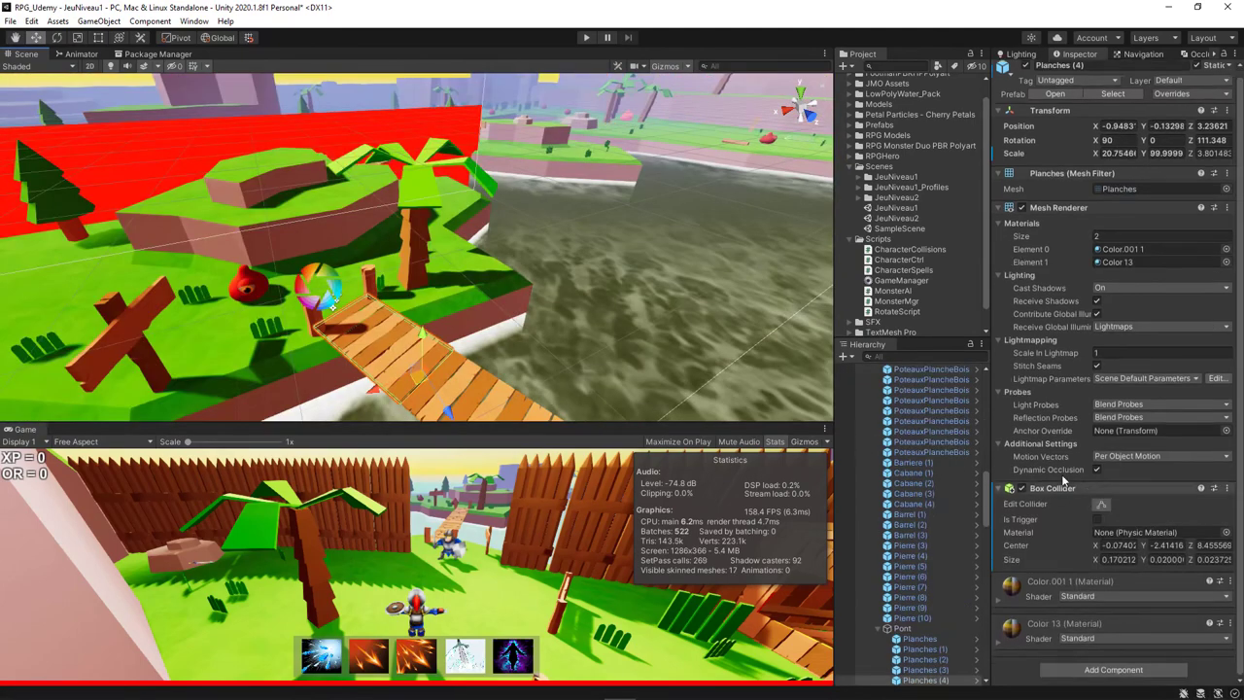
click(1064, 595)
scroll(1050, 525, down, 5)
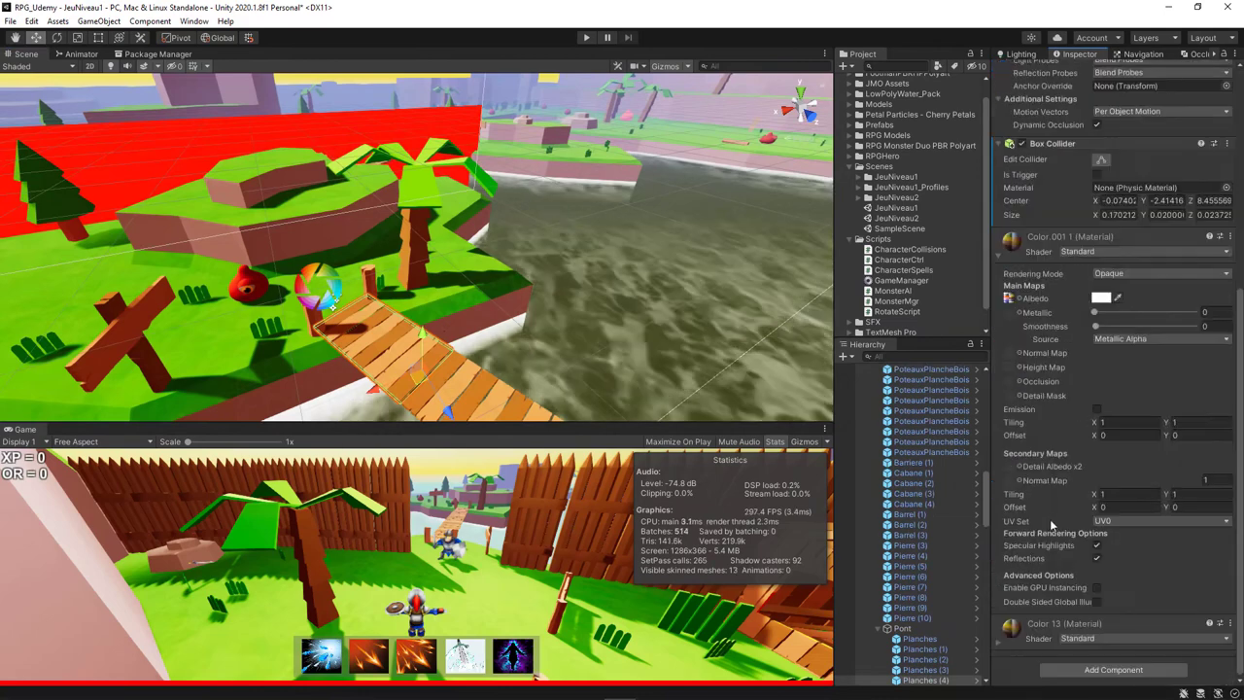
click(1002, 639)
scroll(1043, 565, down, 5)
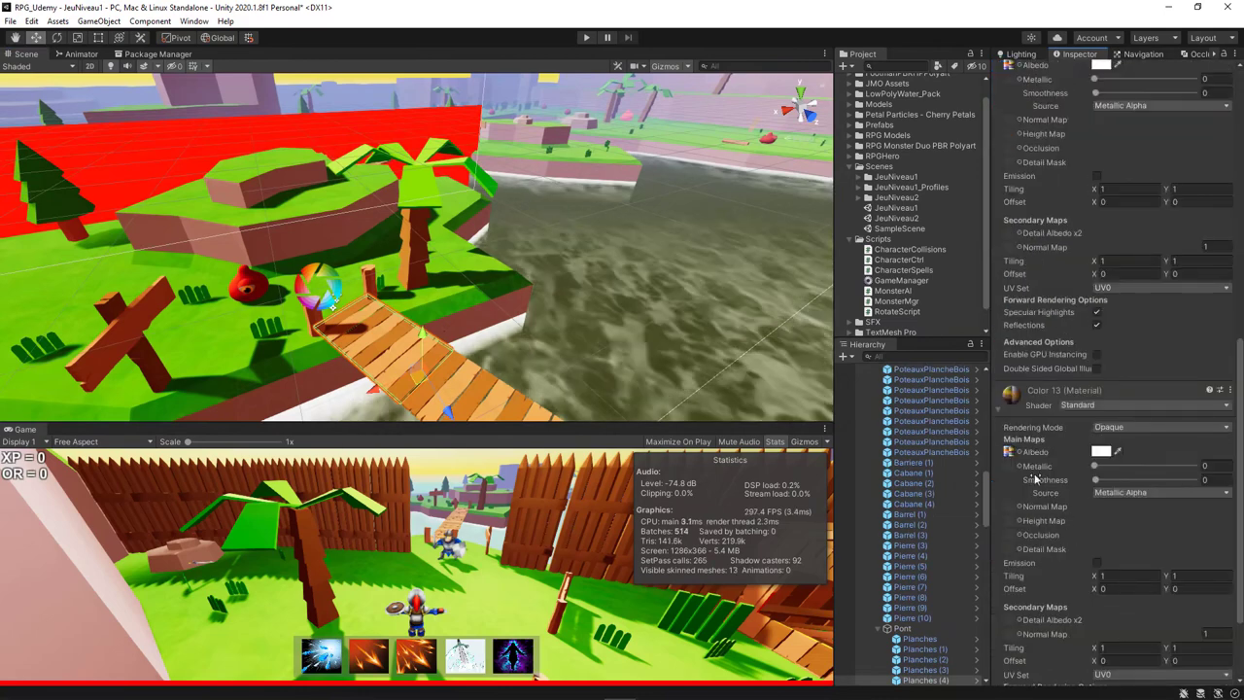
click(1009, 452)
click(904, 189)
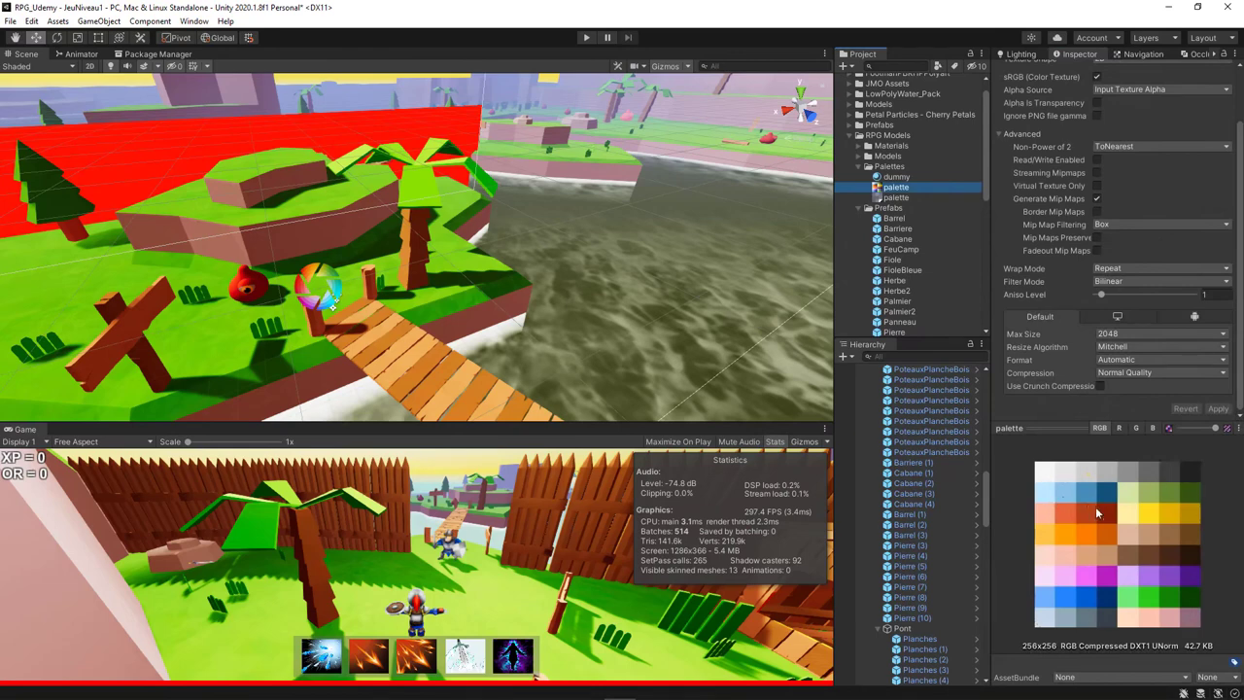
Trace a palm tree's Color 7 albedo texture back to the palette asset
click(408, 173)
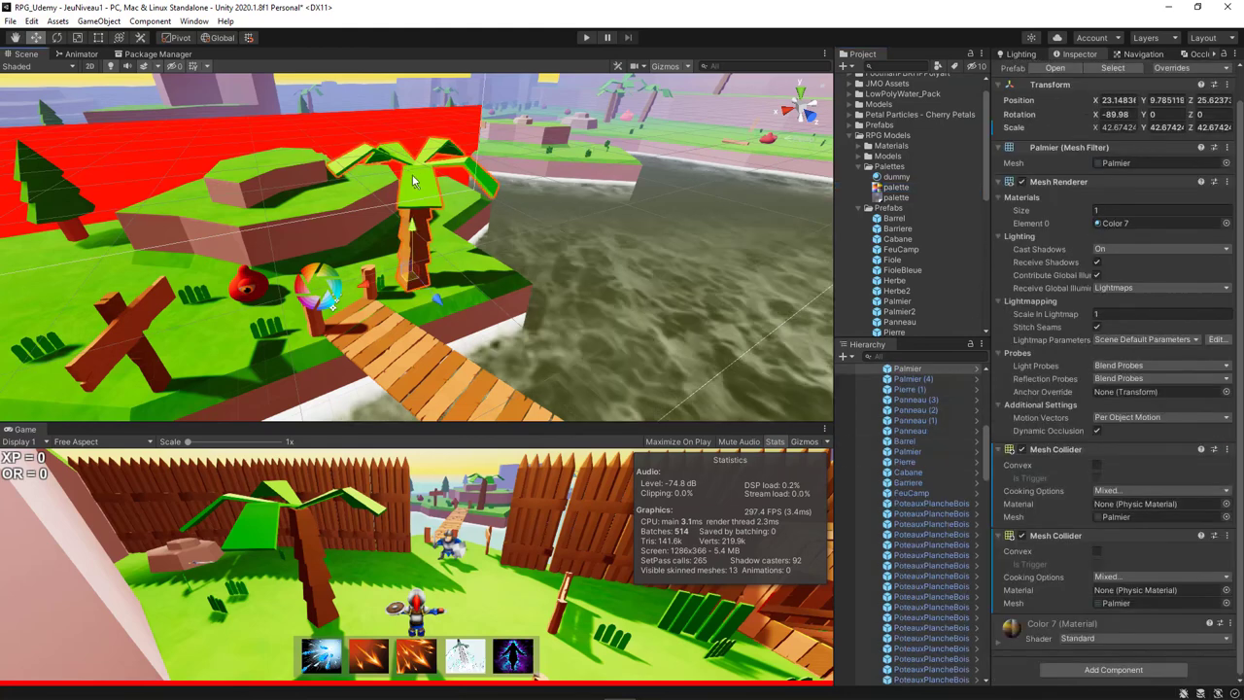
click(1010, 626)
scroll(1011, 485, down, 5)
click(1011, 340)
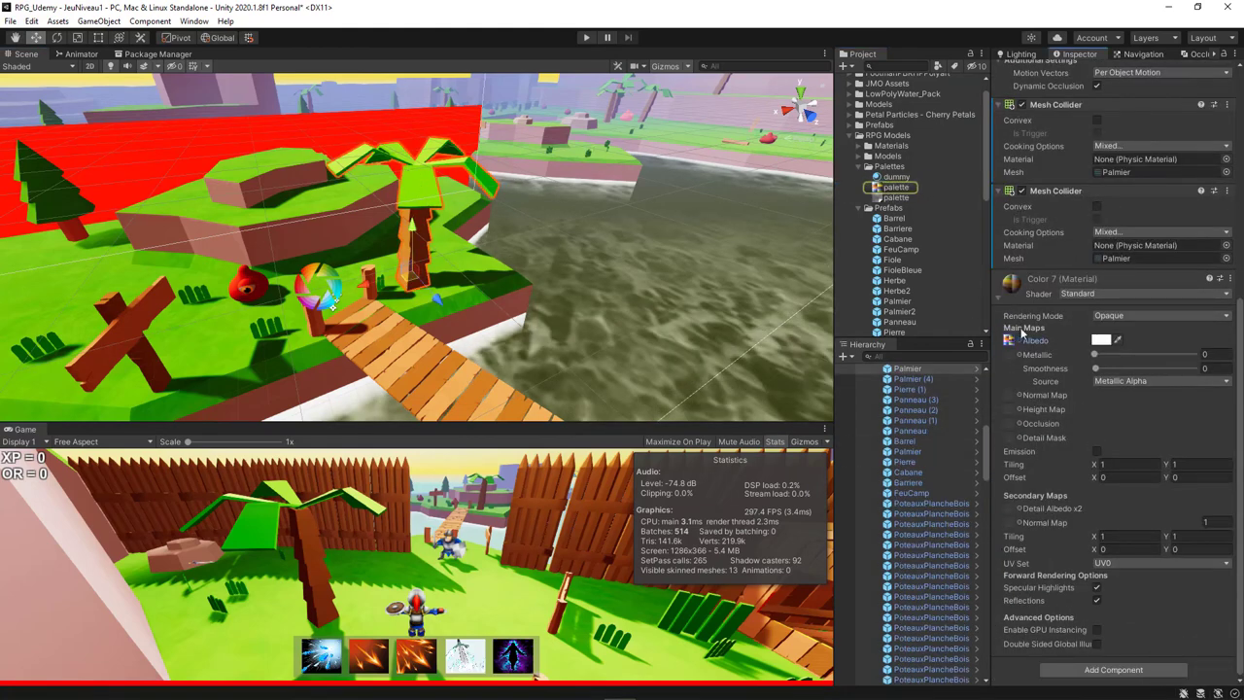
click(887, 188)
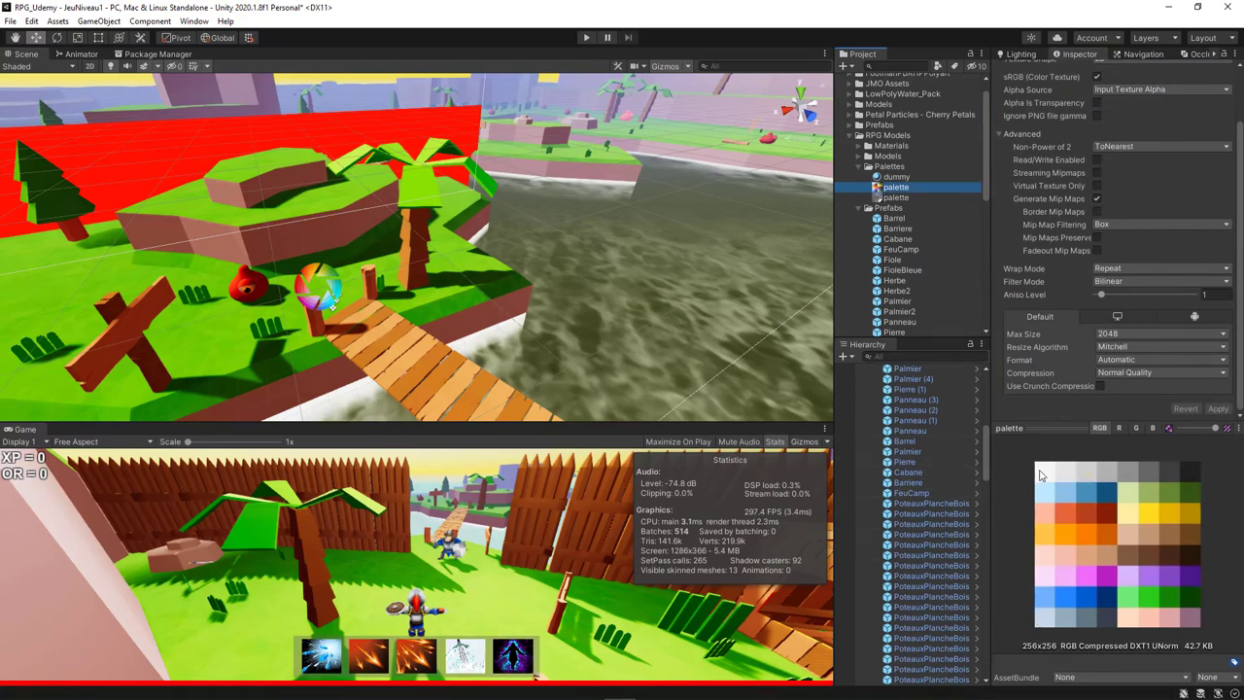
Set the palette texture to Max Size 512 with Low Quality compression and apply
right_drag(575, 261, 467, 307)
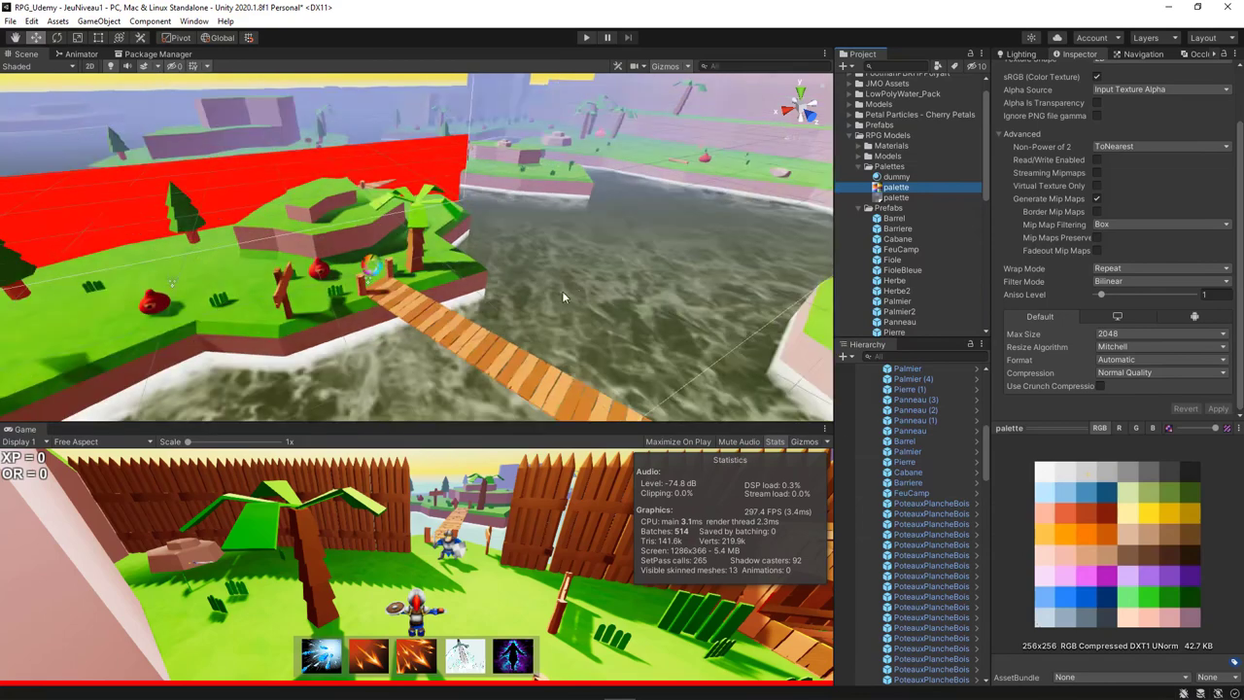
scroll(466, 307, up, 2)
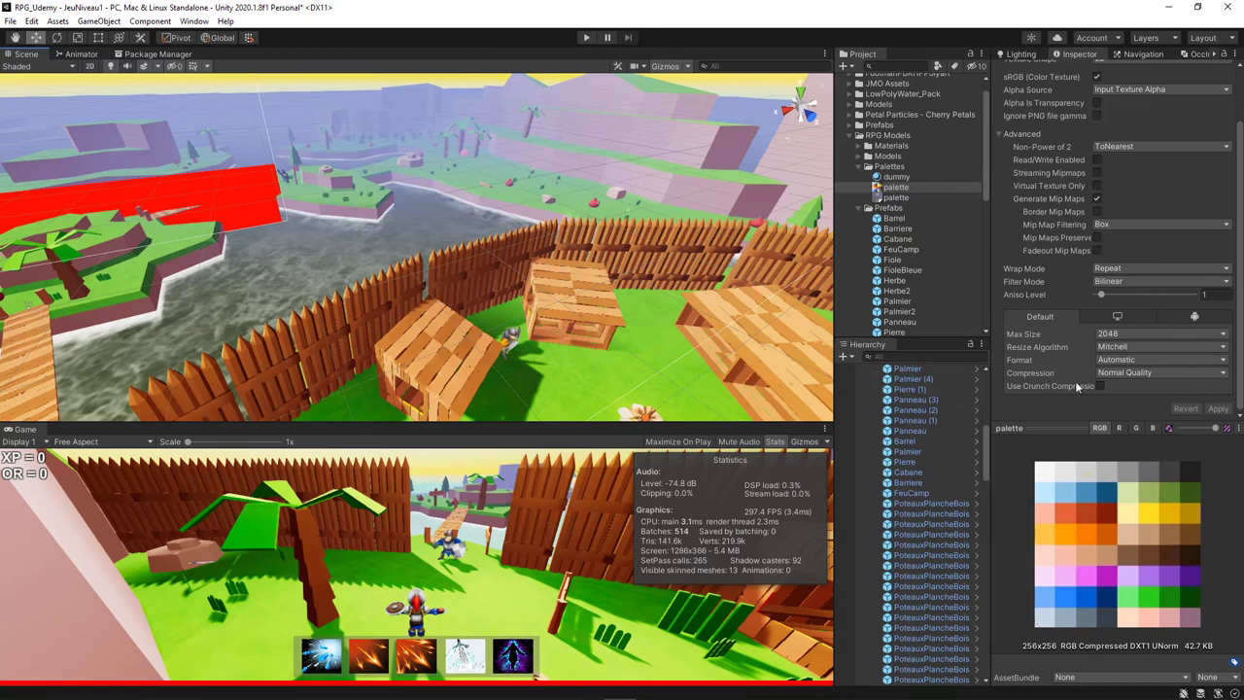
click(1113, 335)
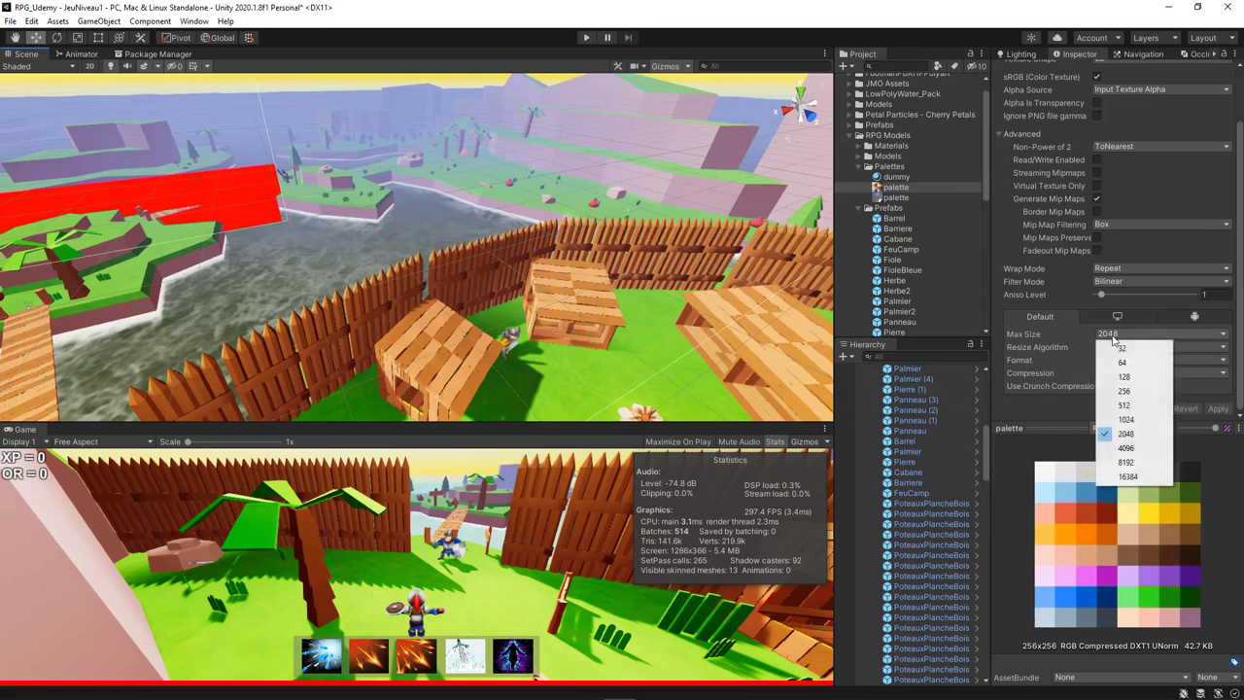
click(1124, 404)
click(1123, 373)
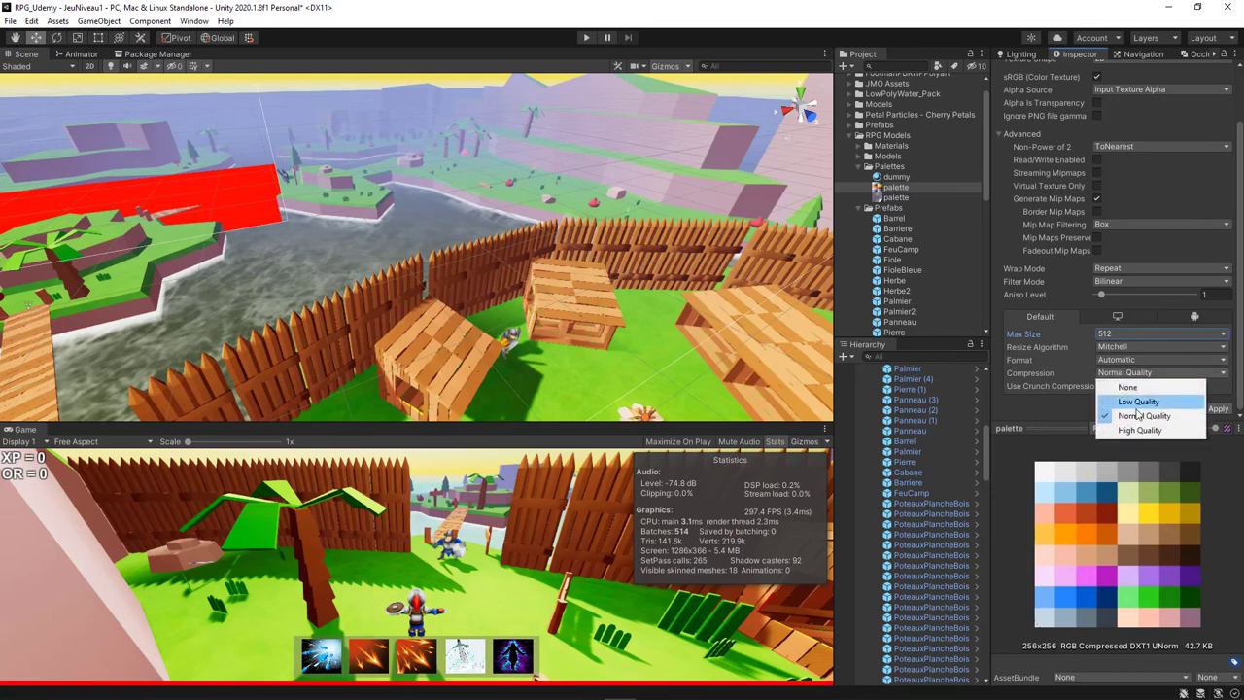
click(1140, 396)
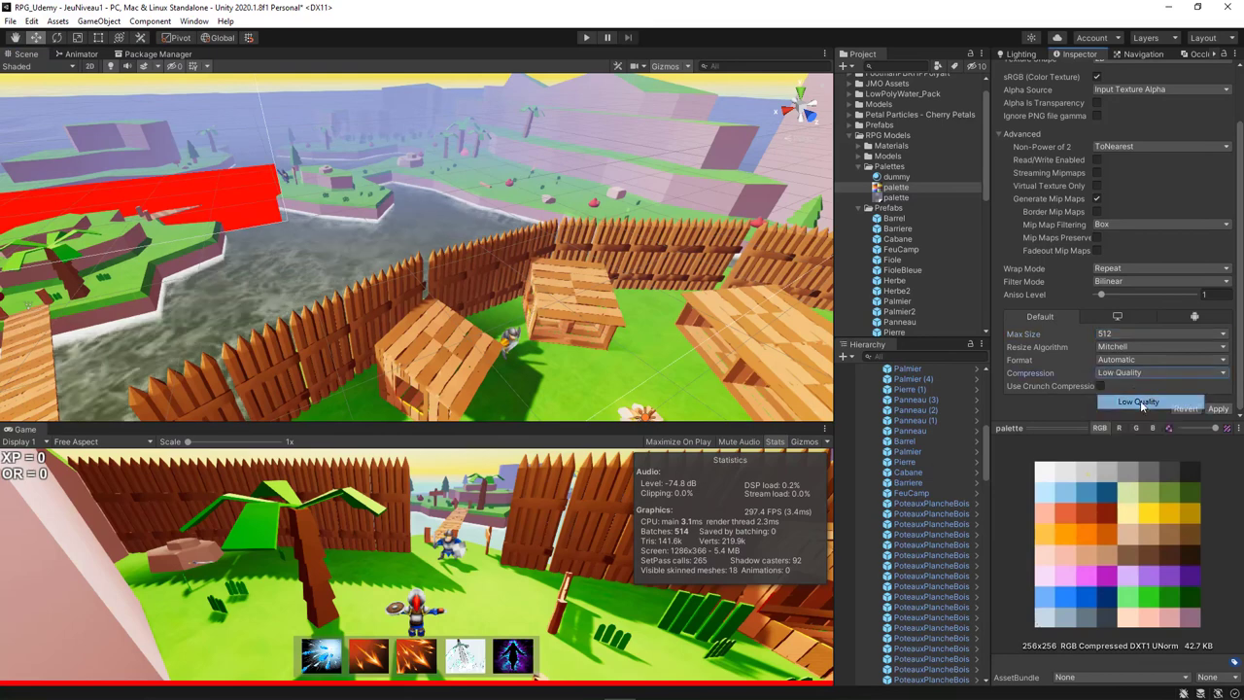
click(1217, 408)
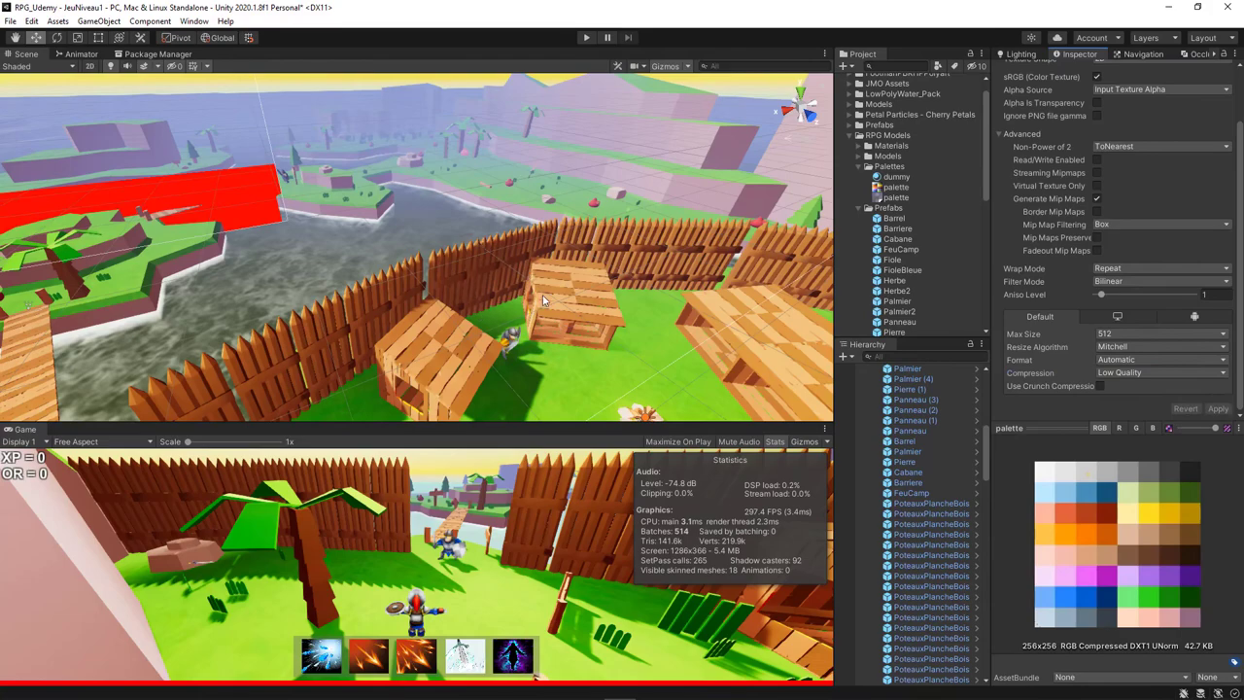
mouse_move(542, 295)
right_down()
mouse_move(520, 265)
mouse_move(452, 276)
right_up()
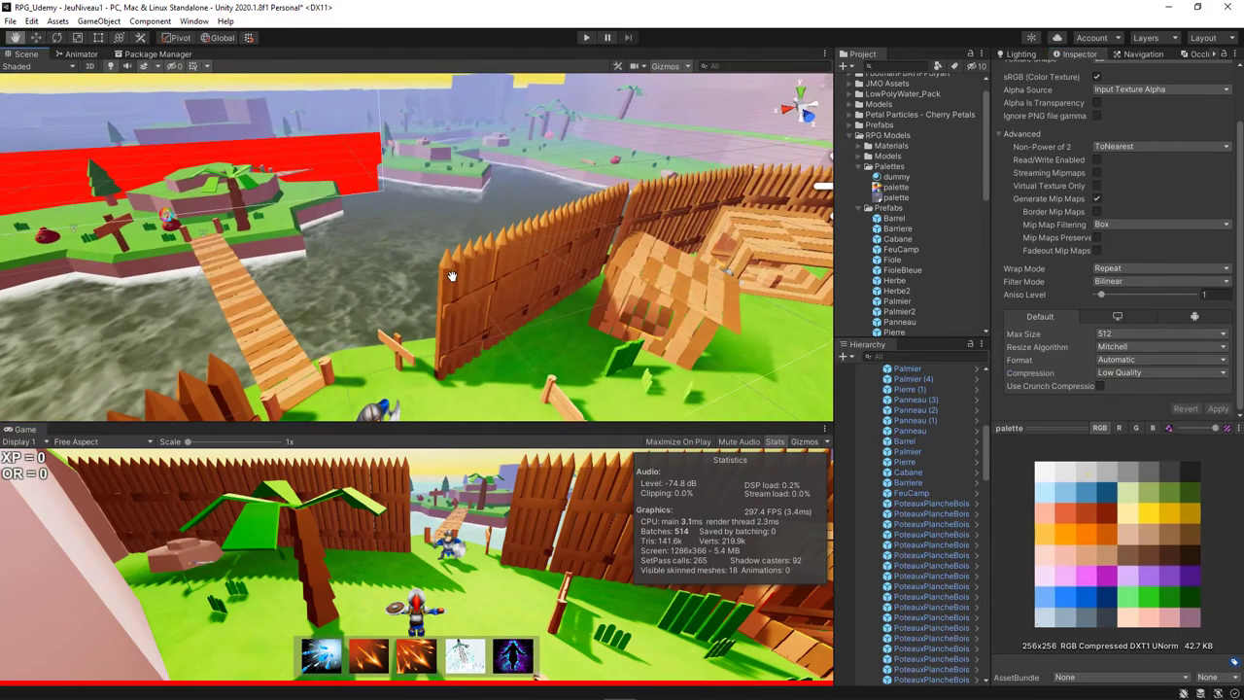
scroll(453, 275, down, 5)
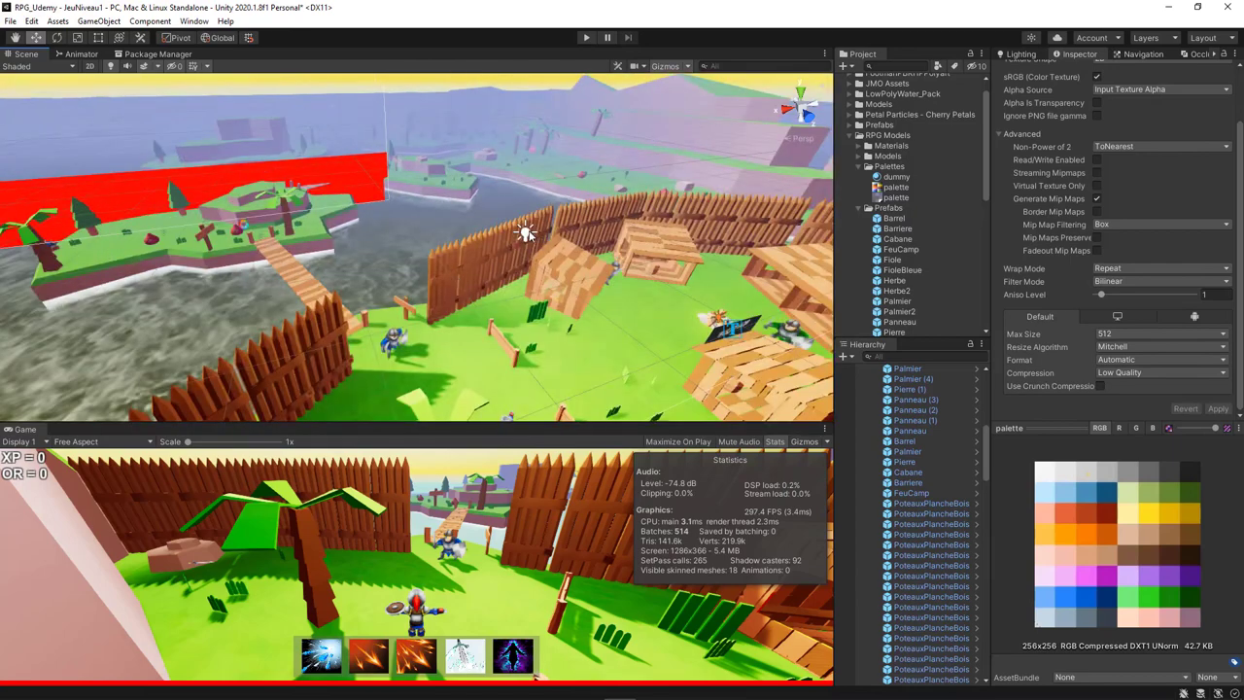
Delete the point light from the level, then select a wooden fence
click(524, 233)
key(Delete)
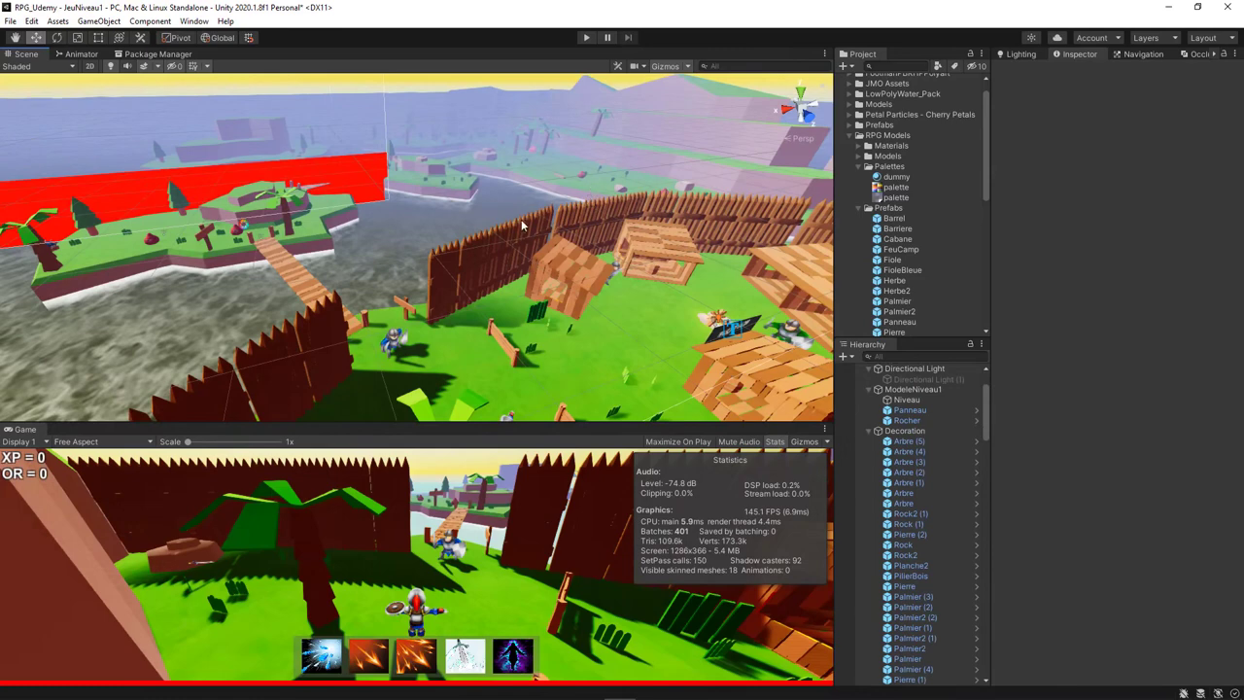
click(514, 232)
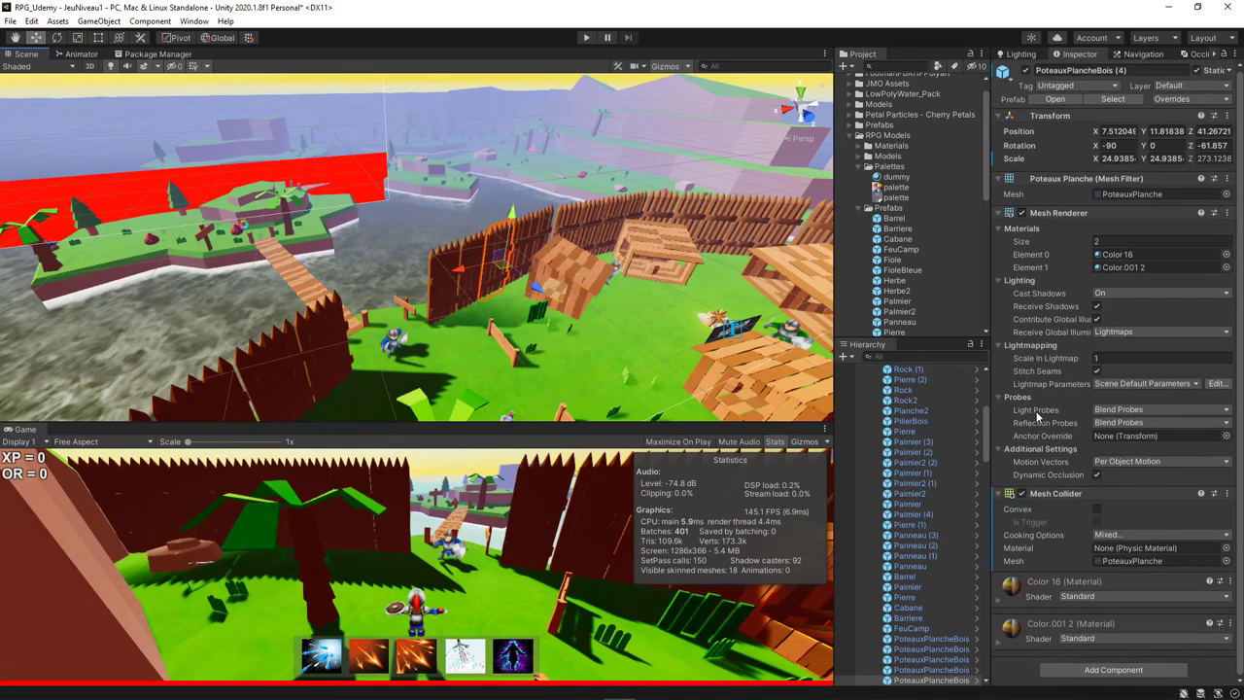
Compare the two palette textures' import settings, then enlarge the Game view over the Scene view
click(894, 197)
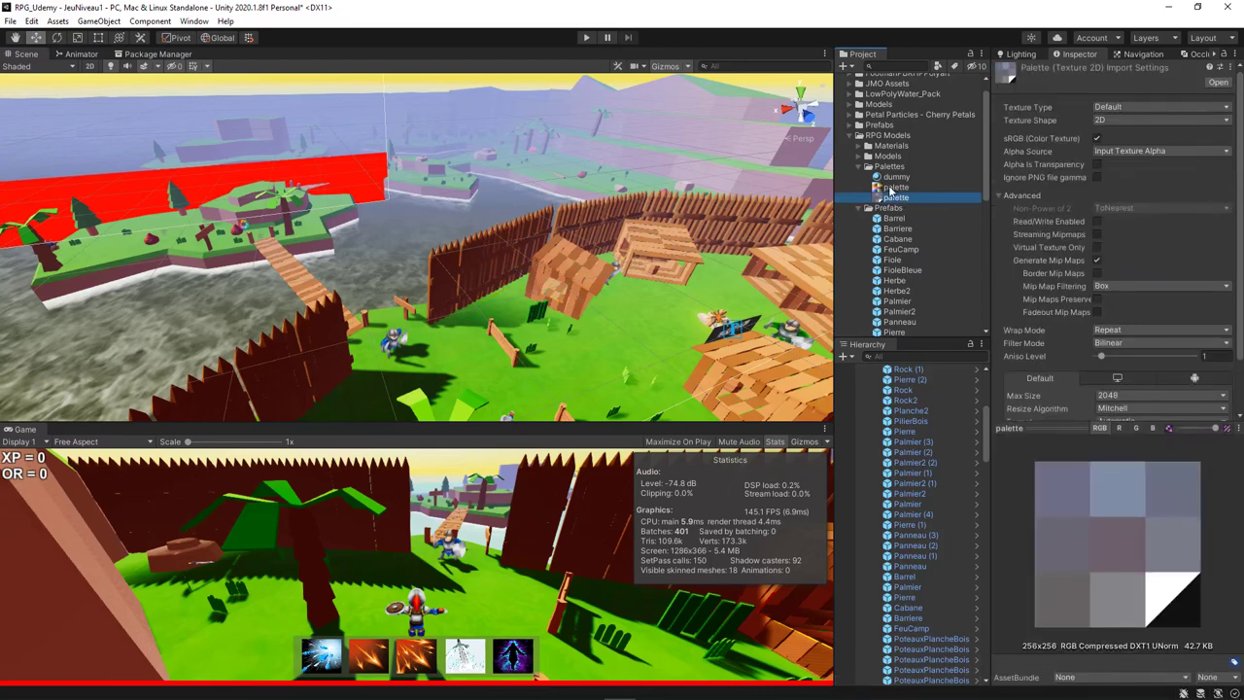
click(889, 187)
click(892, 197)
click(894, 187)
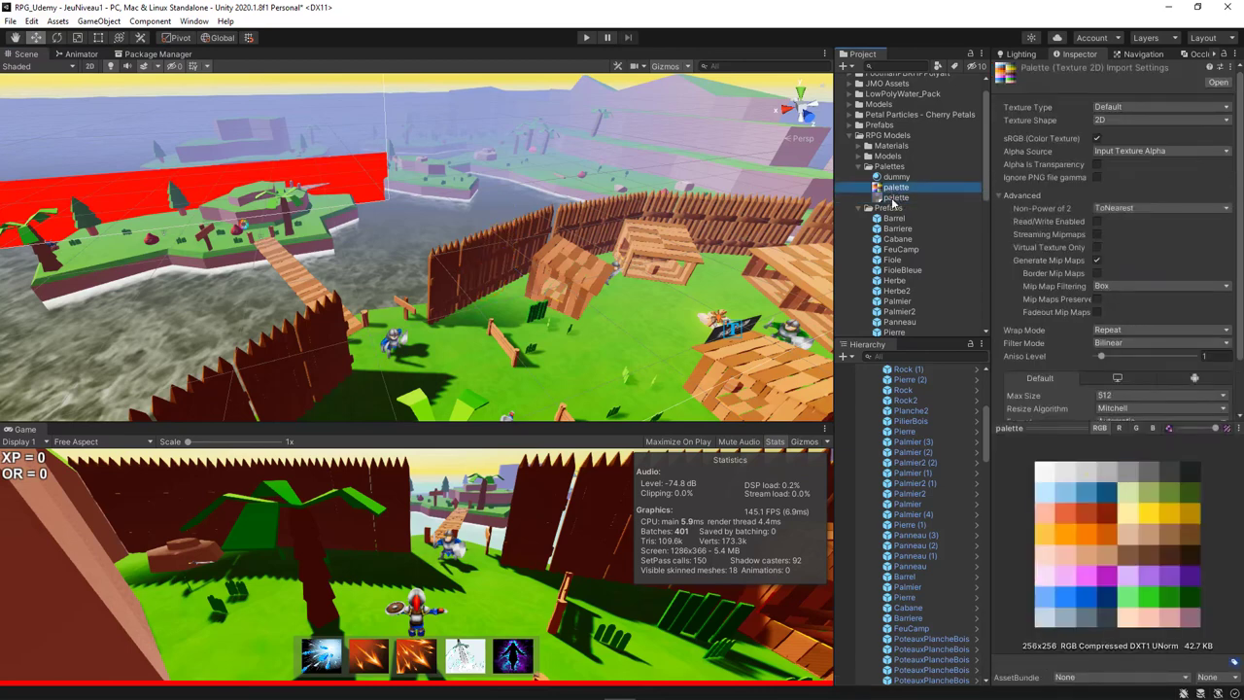
click(894, 198)
click(894, 187)
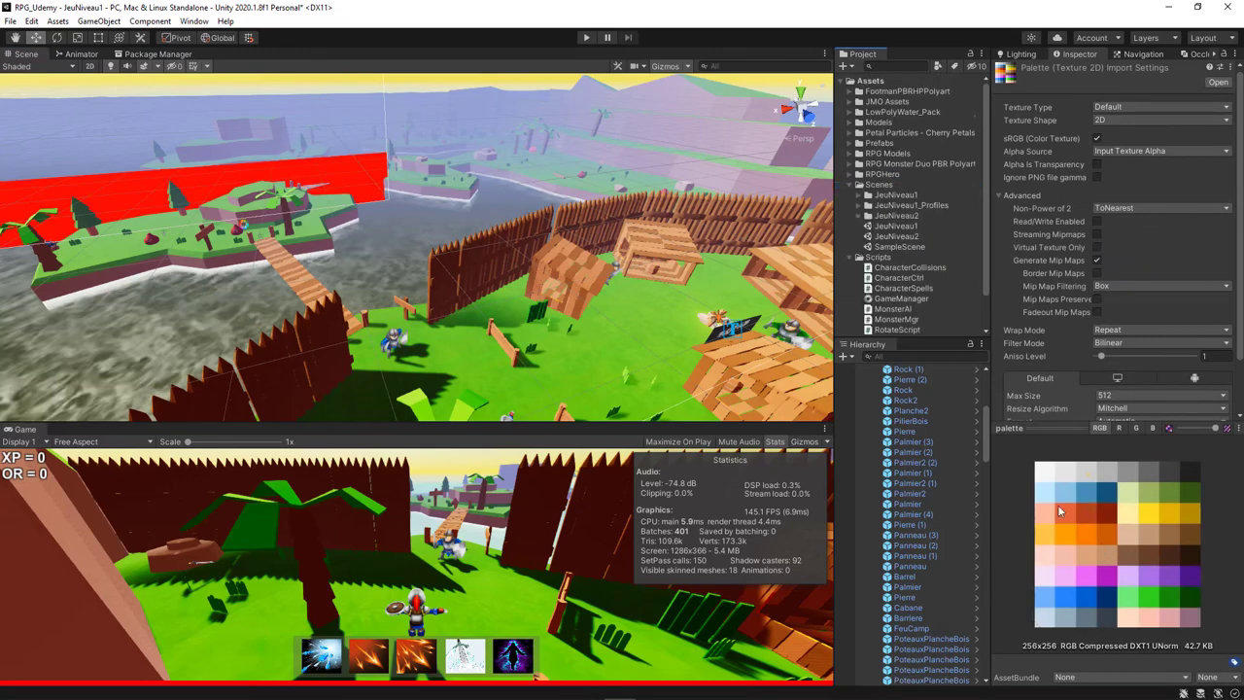
drag(551, 428, 573, 194)
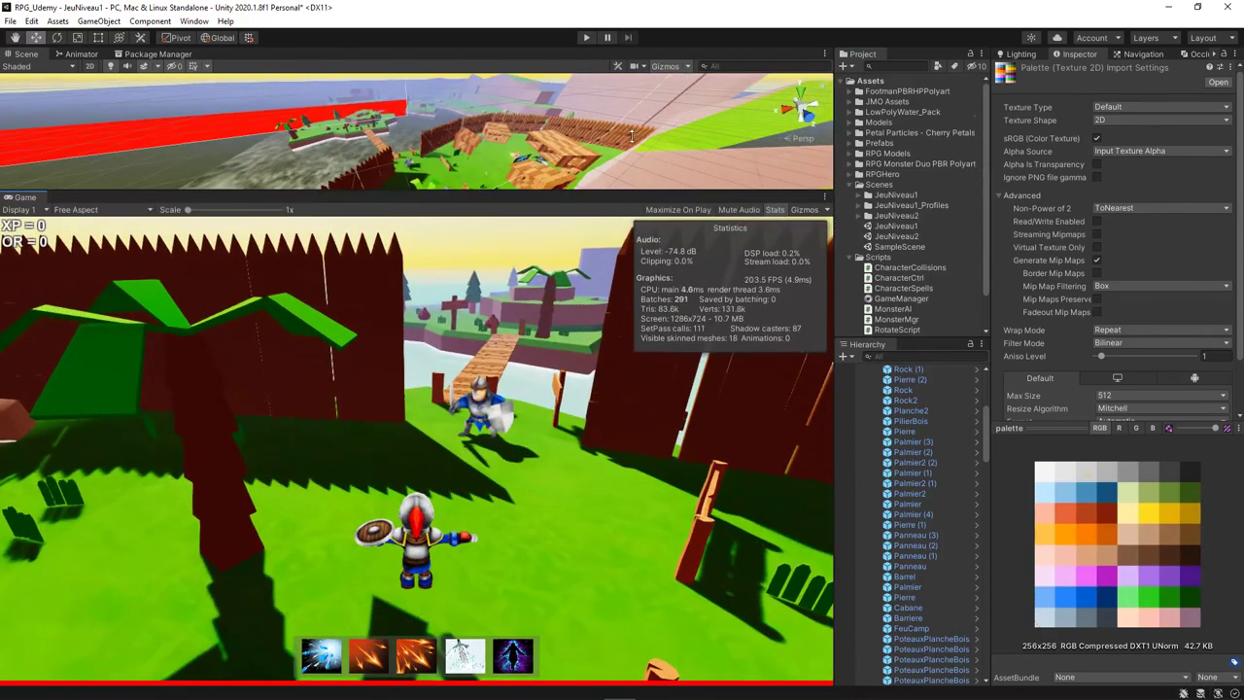
click(584, 38)
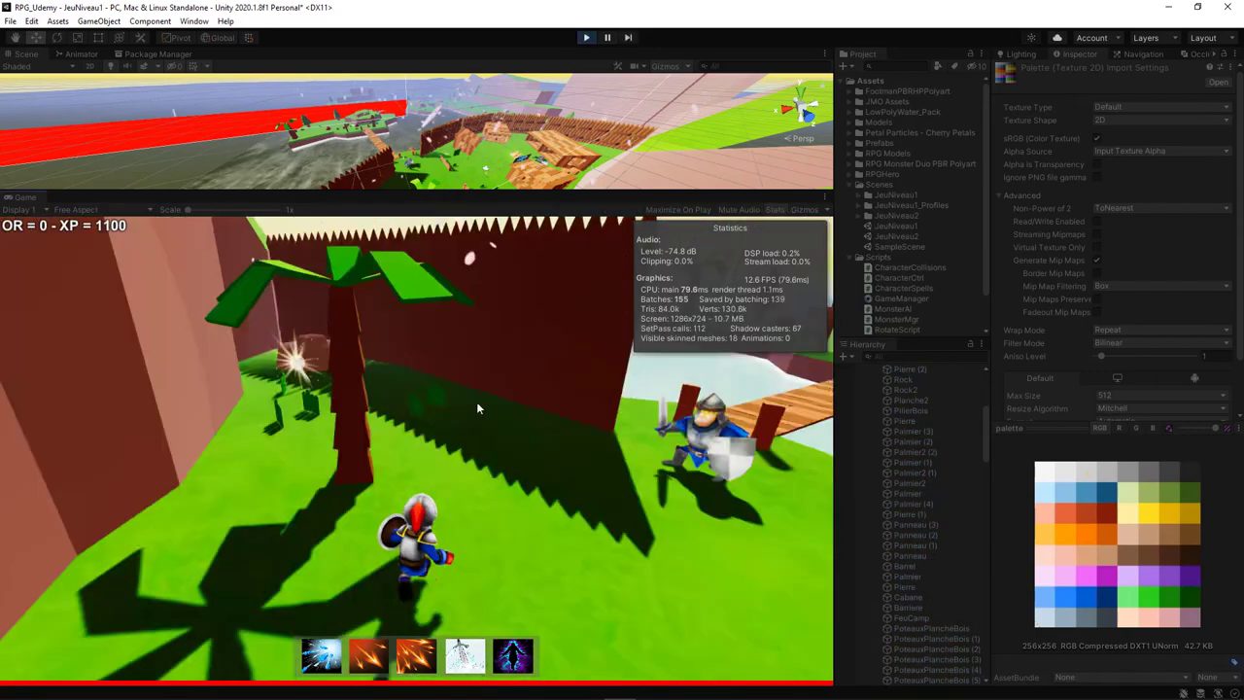
key(a)
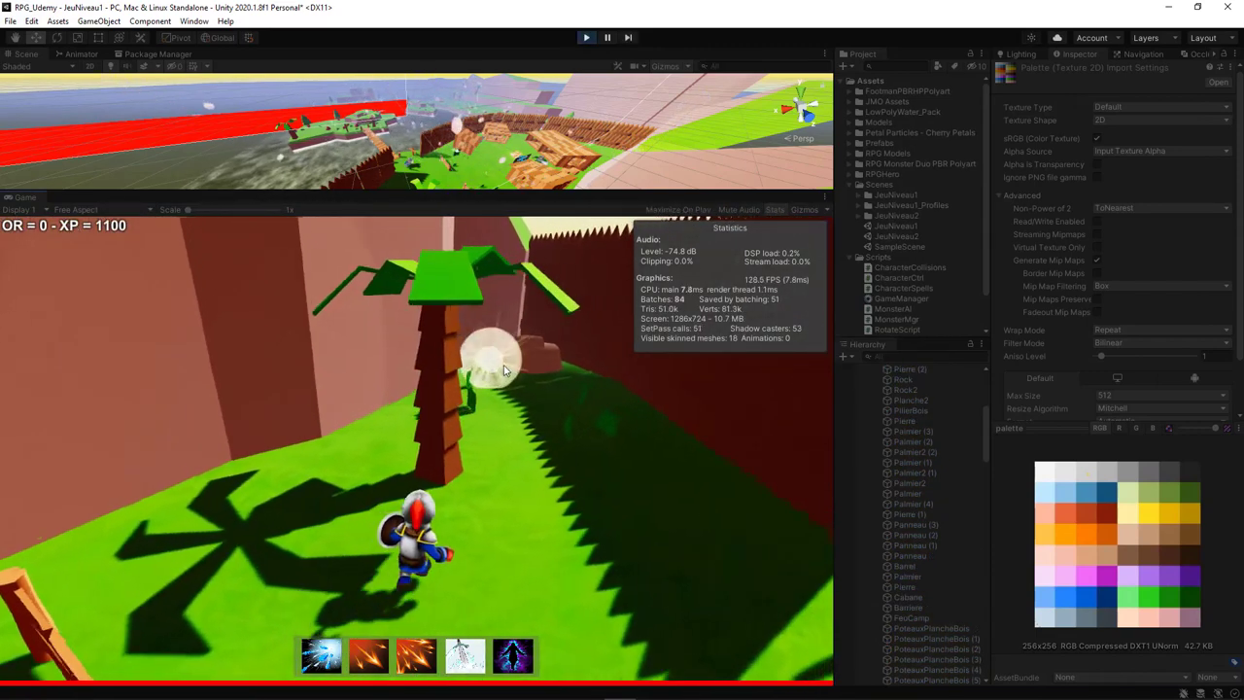
key(d)
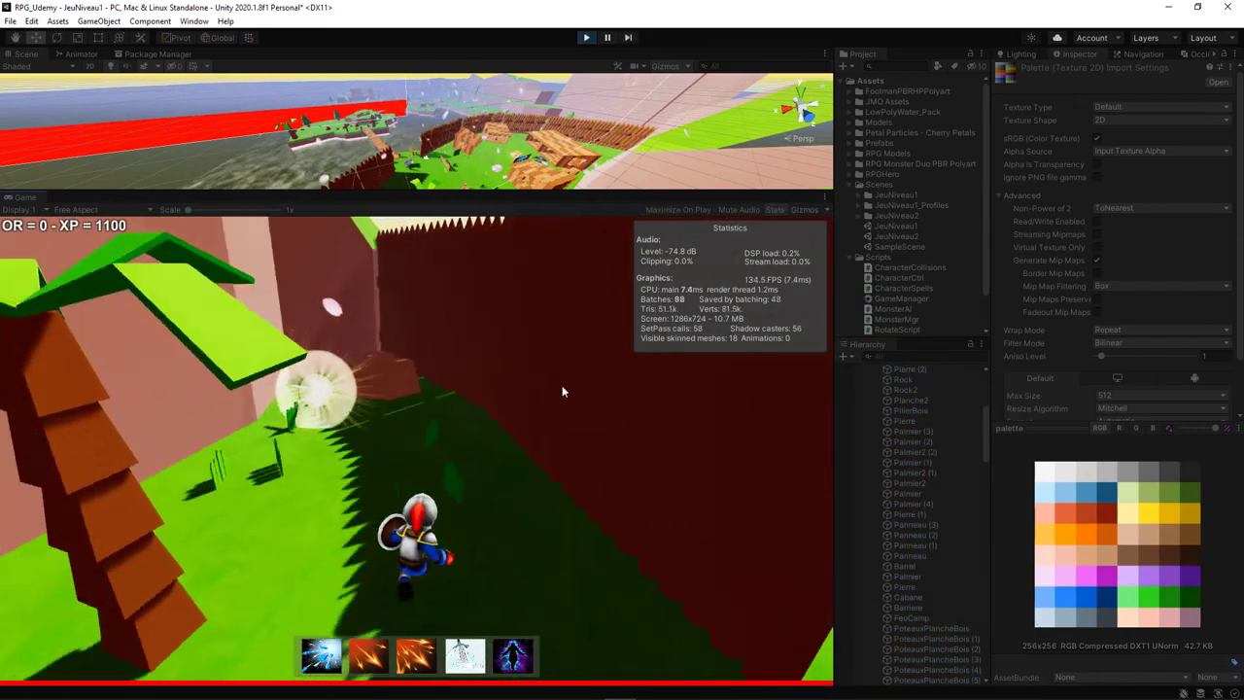
key(a)
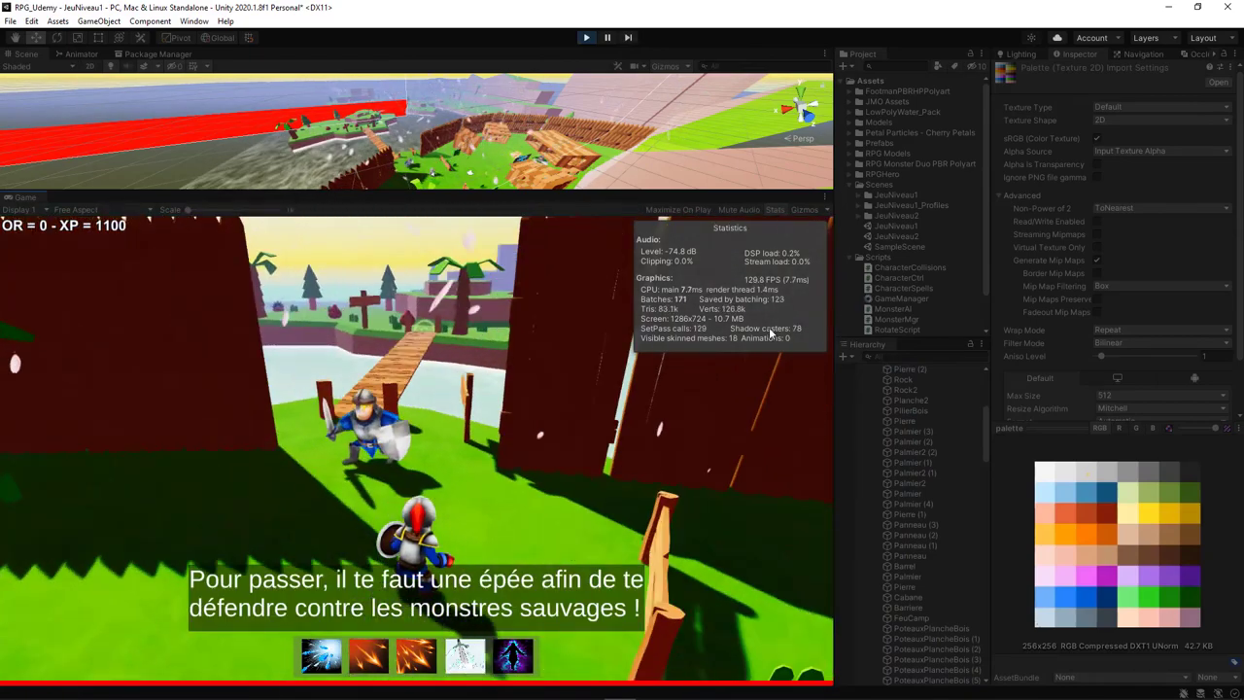
key(a)
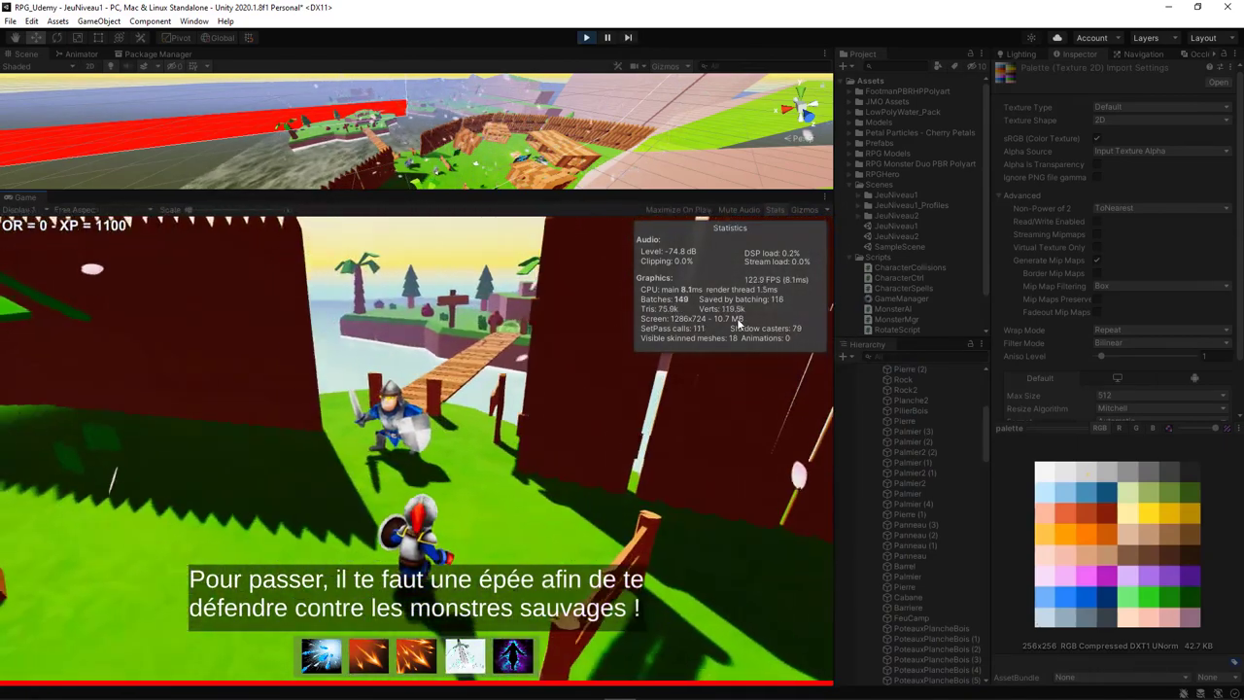
key(w)
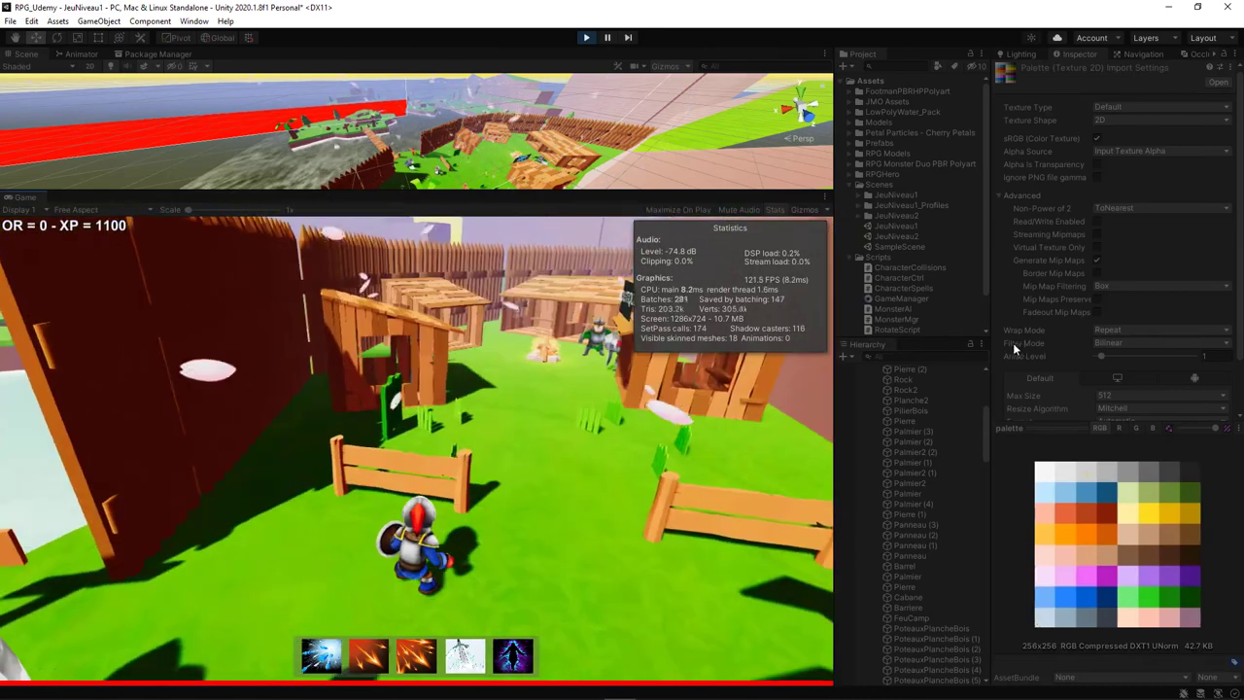
key(w)
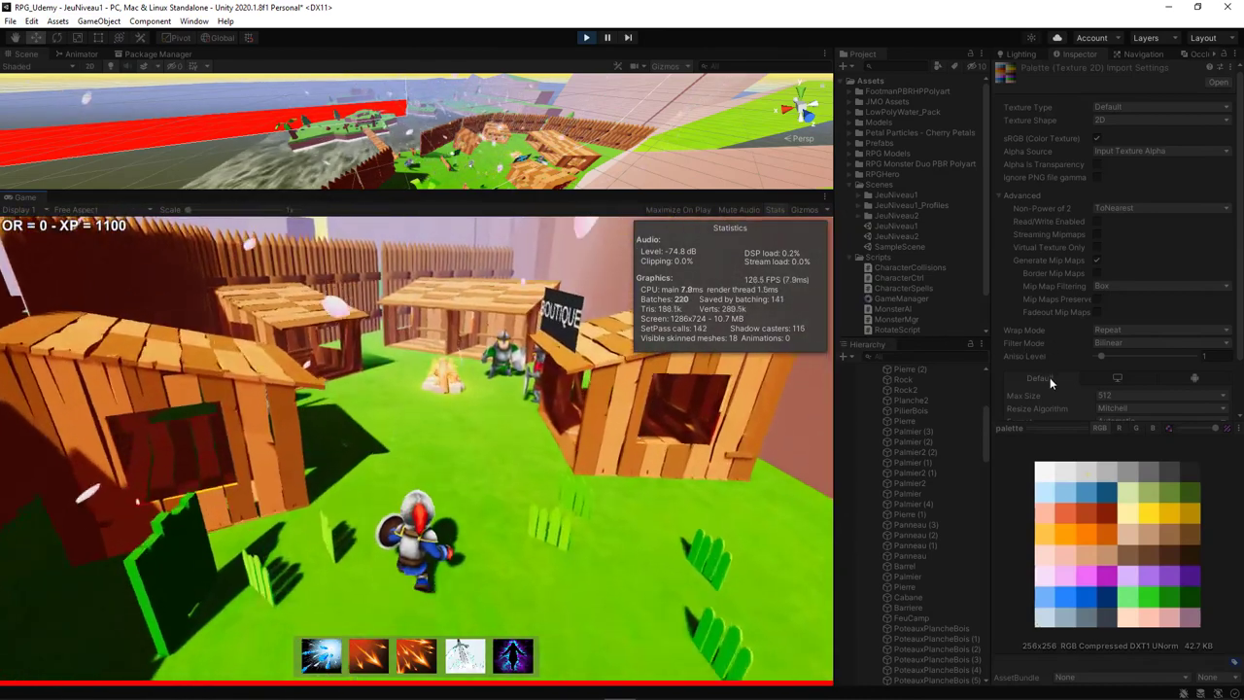
key(w)
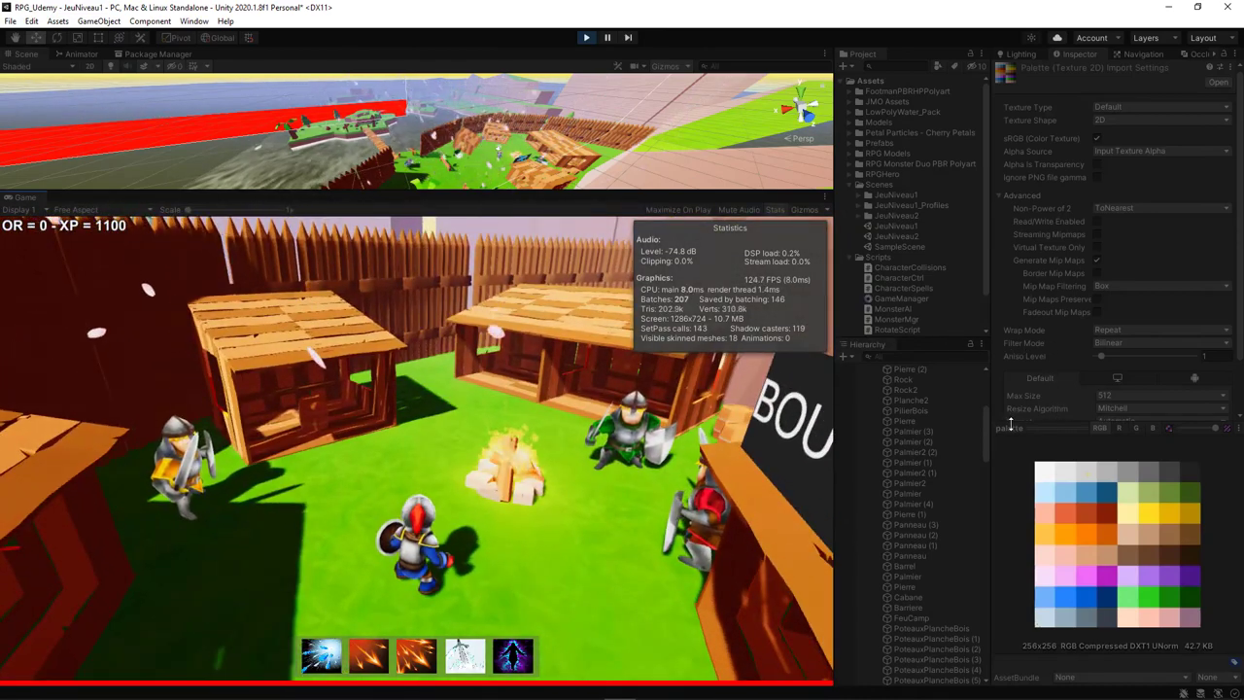
key(d)
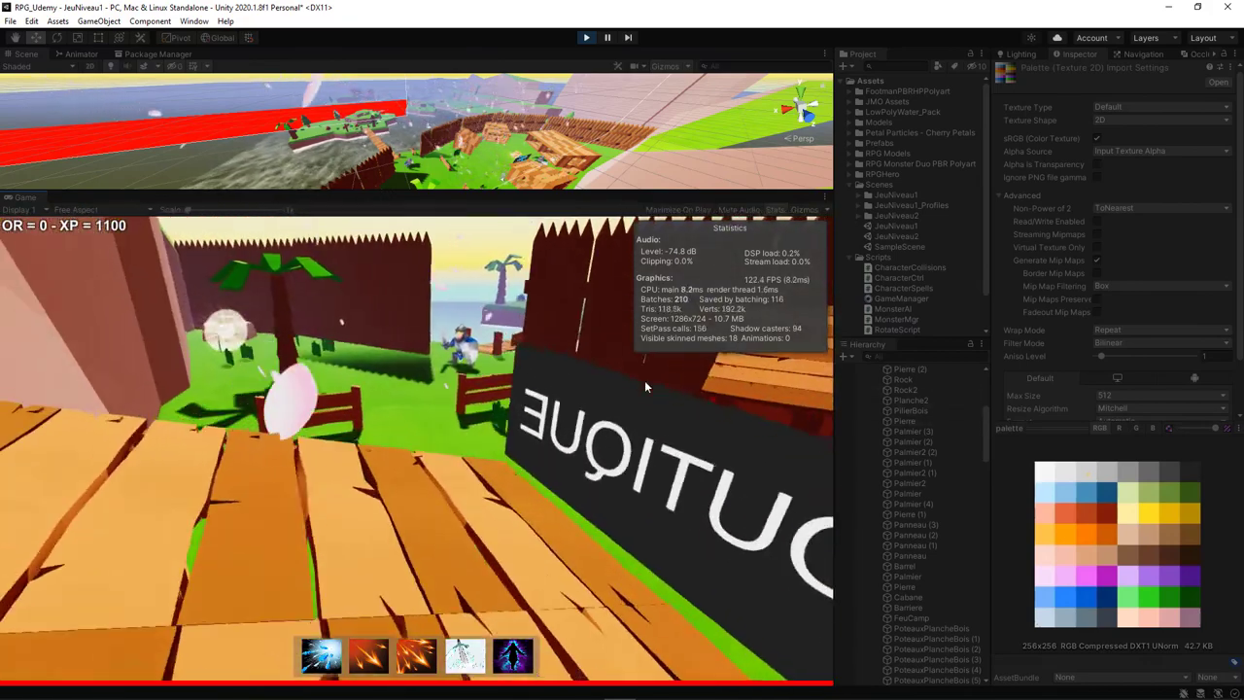
key(a)
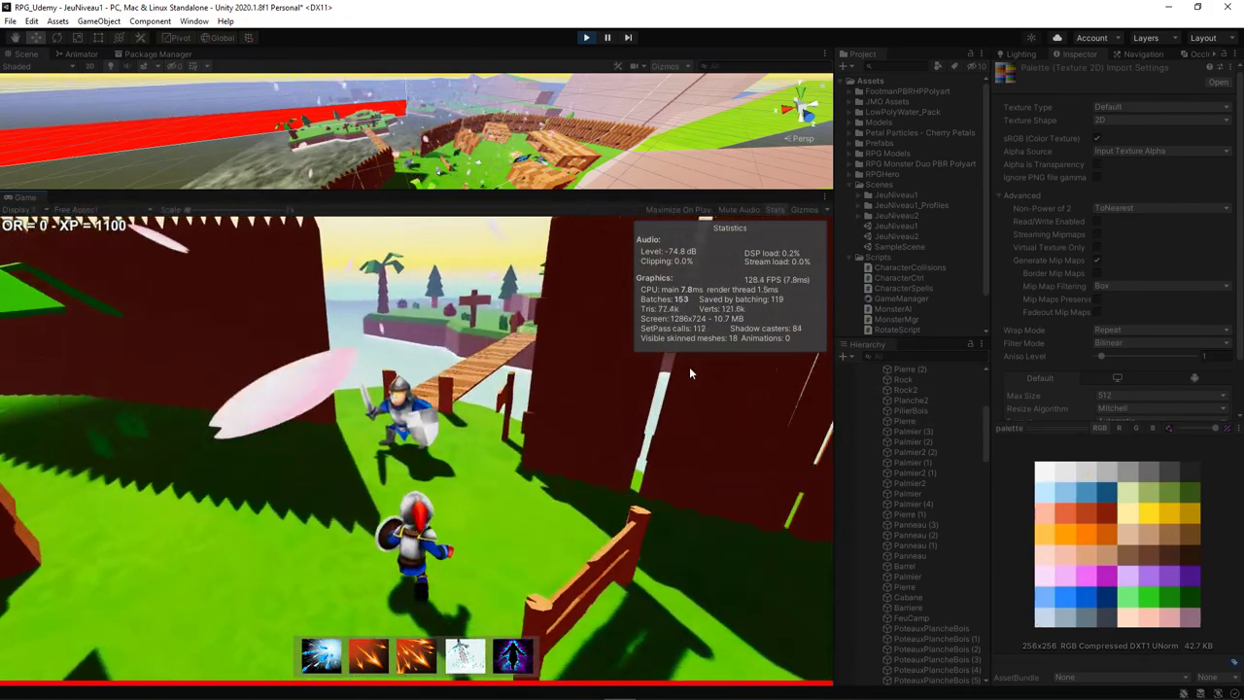
key(w)
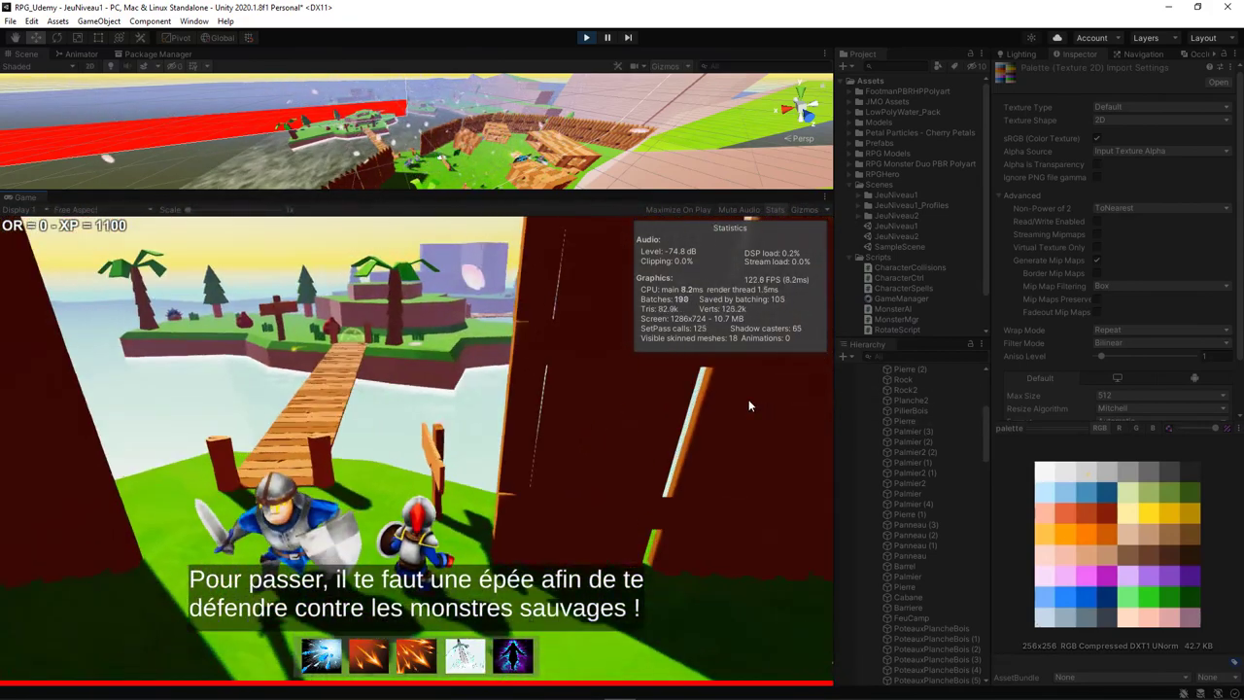
key(a)
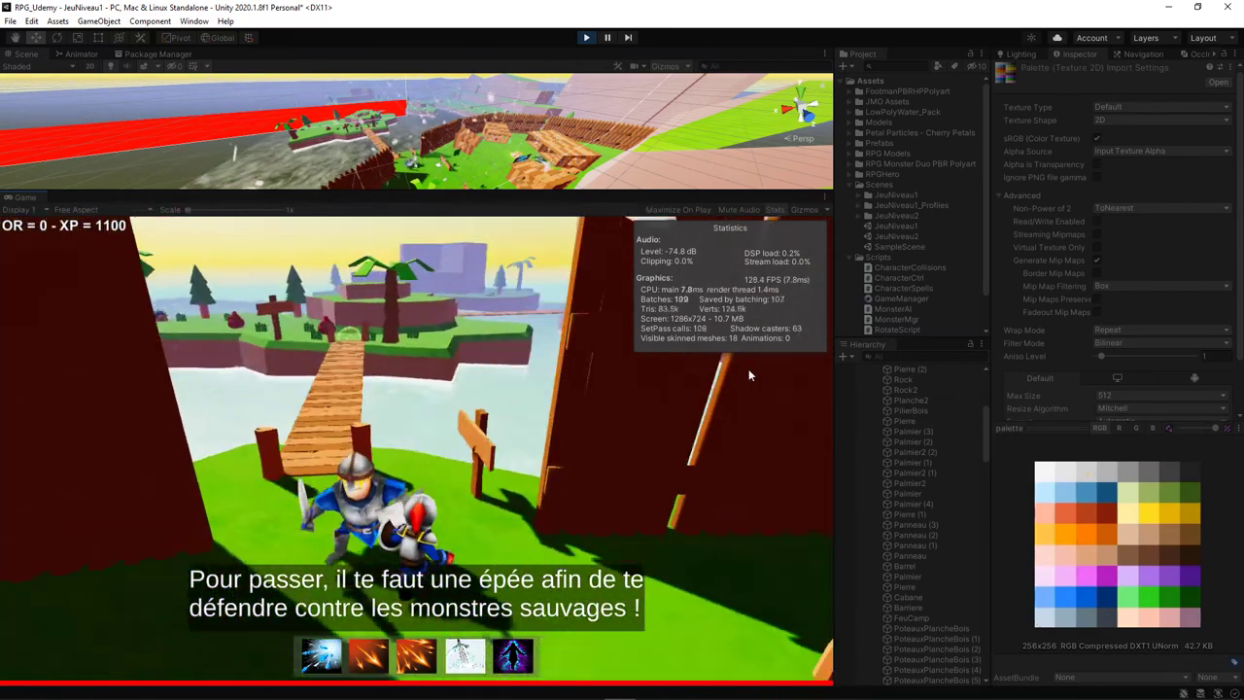
key(a)
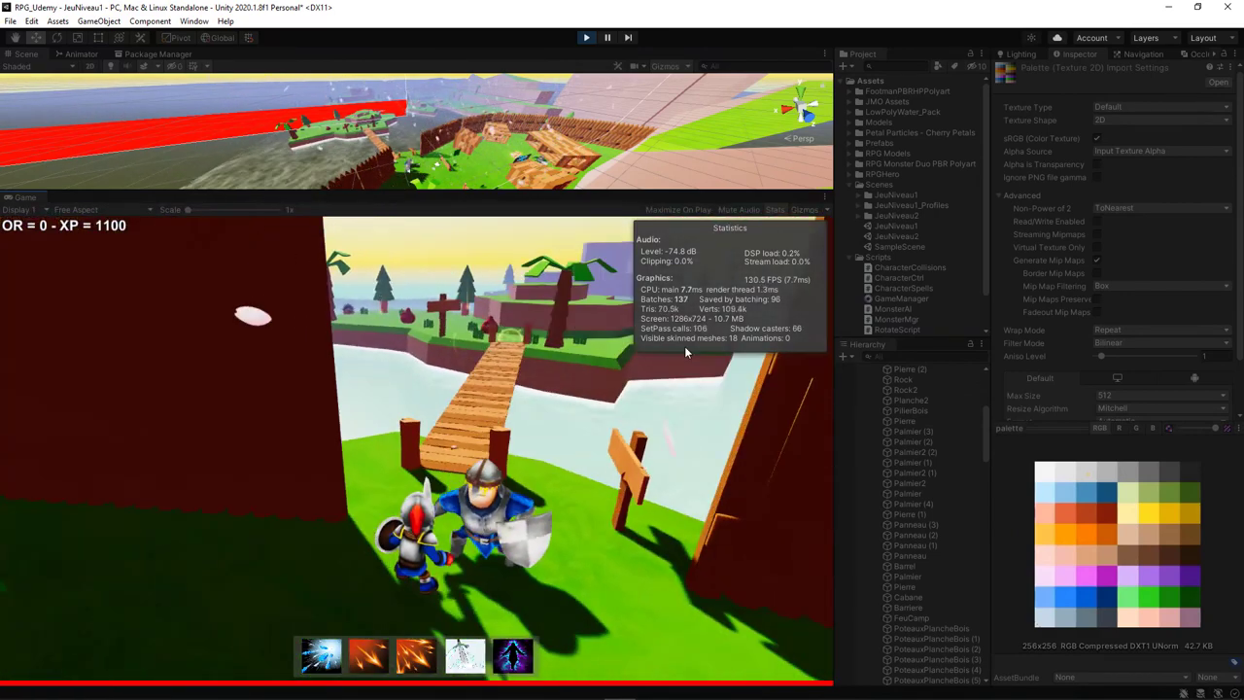
key(a)
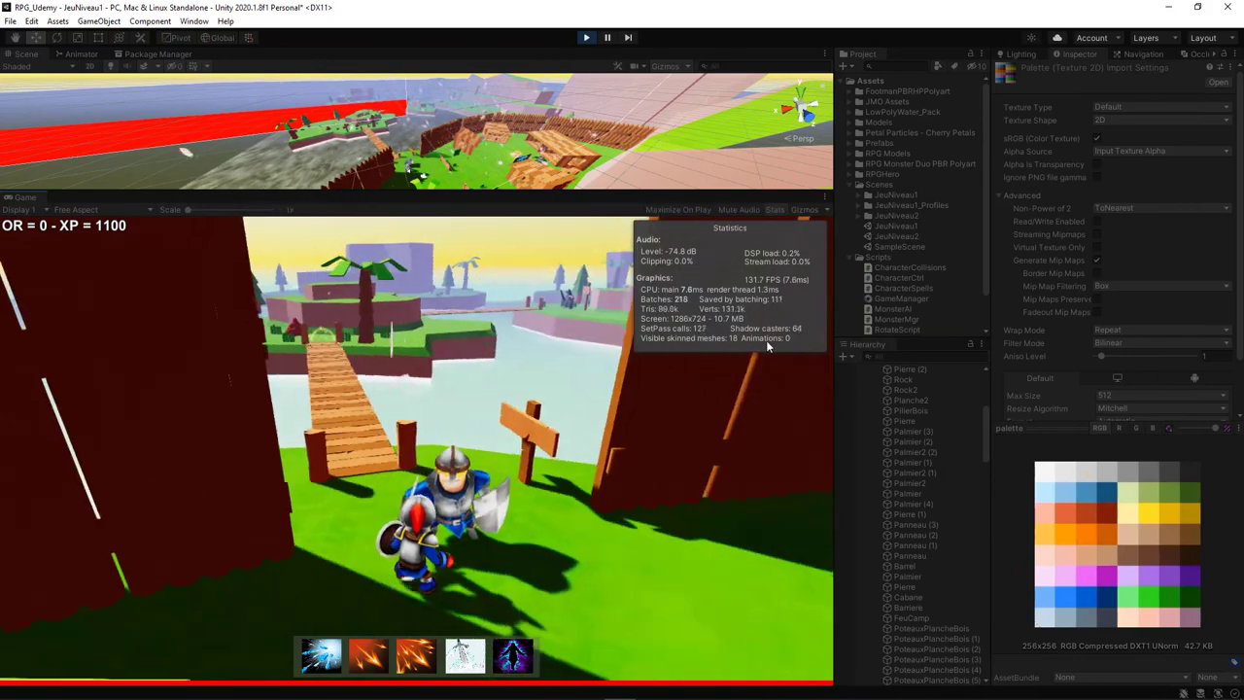
key(a)
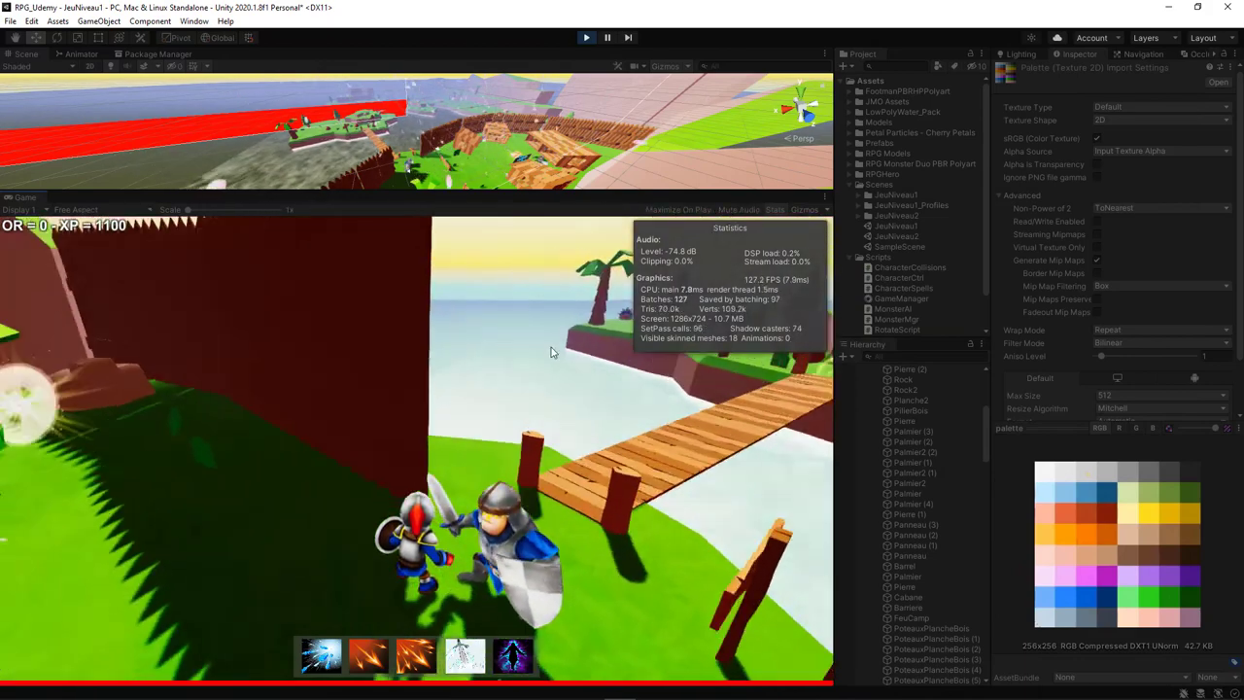
click(586, 37)
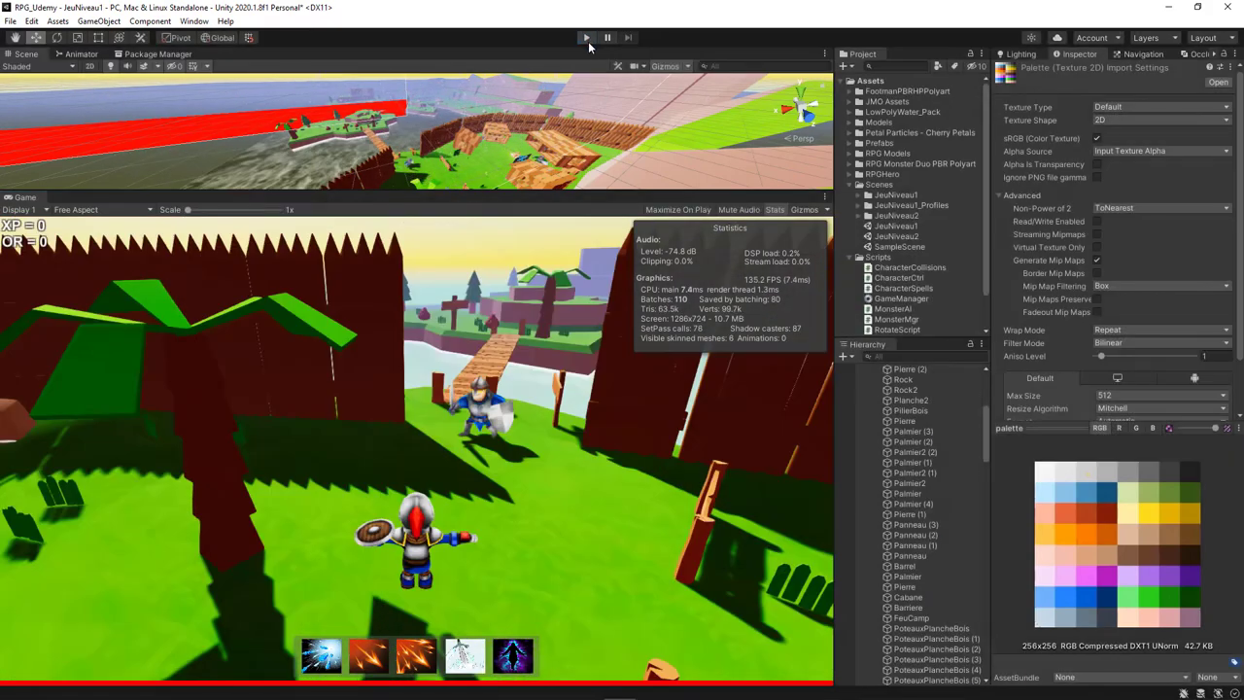
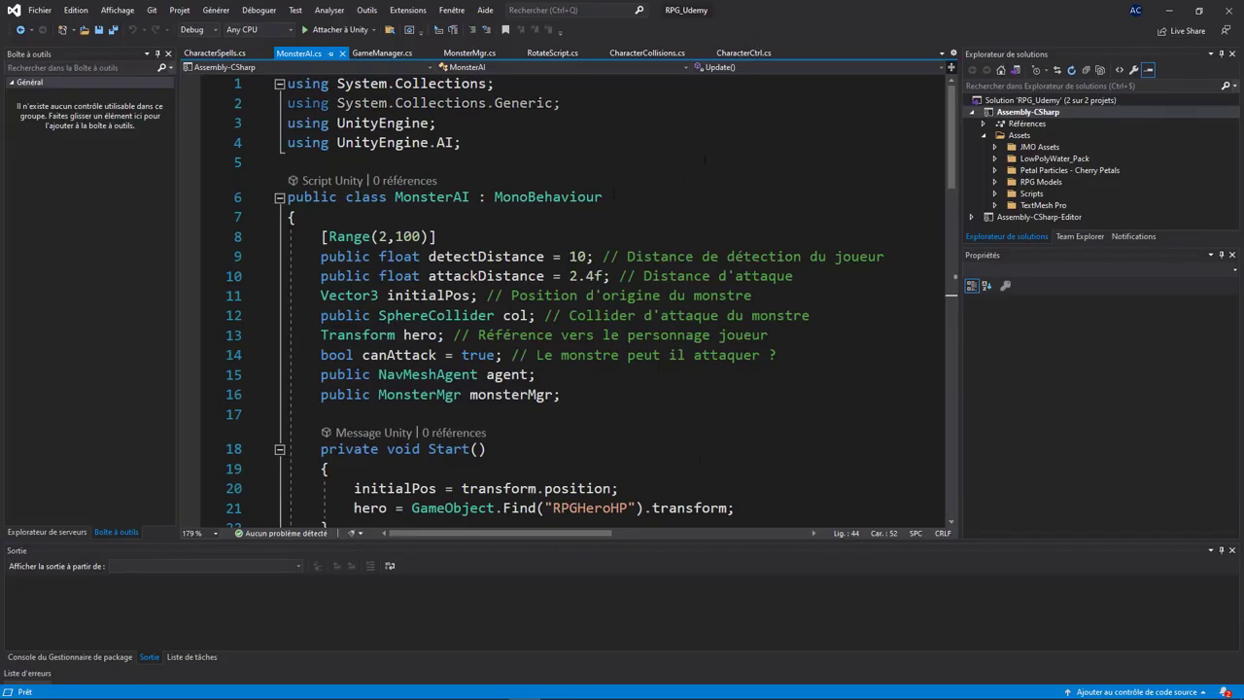
Review the existing Update() method in MonsterAI.cs by highlighting its lines
mouse_move(583, 200)
scroll(665, 200, down, 2)
scroll(665, 200, up, 2)
drag(954, 110, 948, 165)
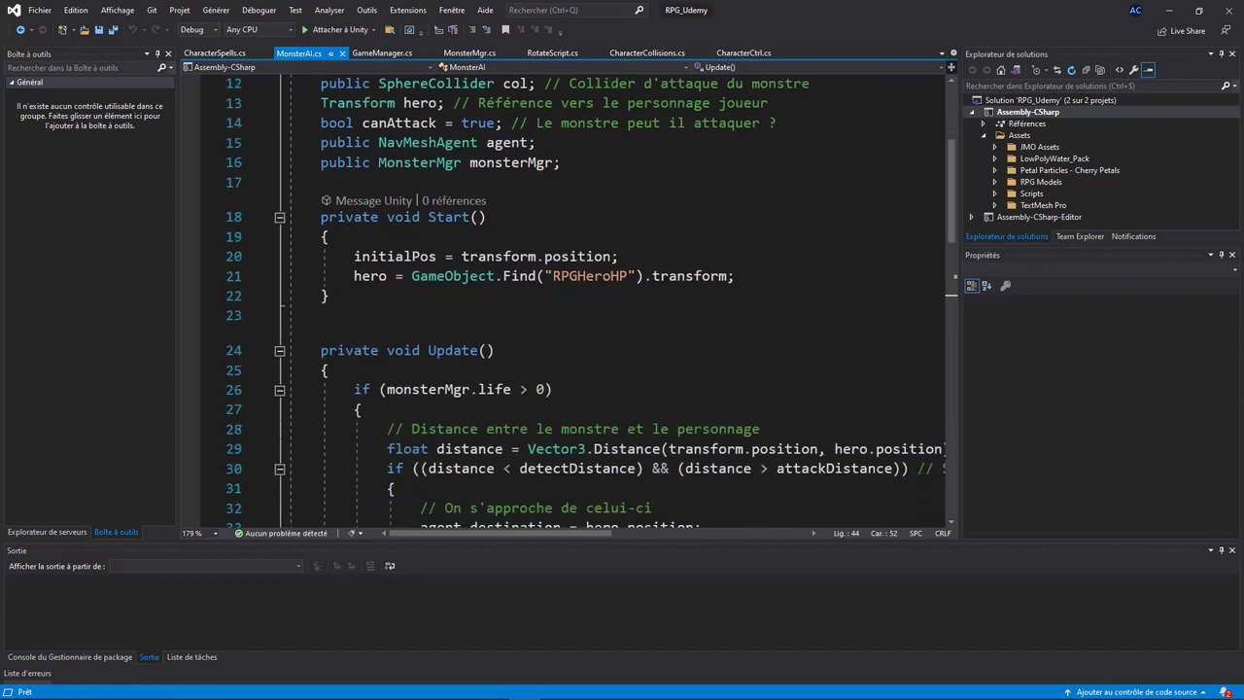
drag(320, 350, 429, 350)
scroll(428, 350, down, 5)
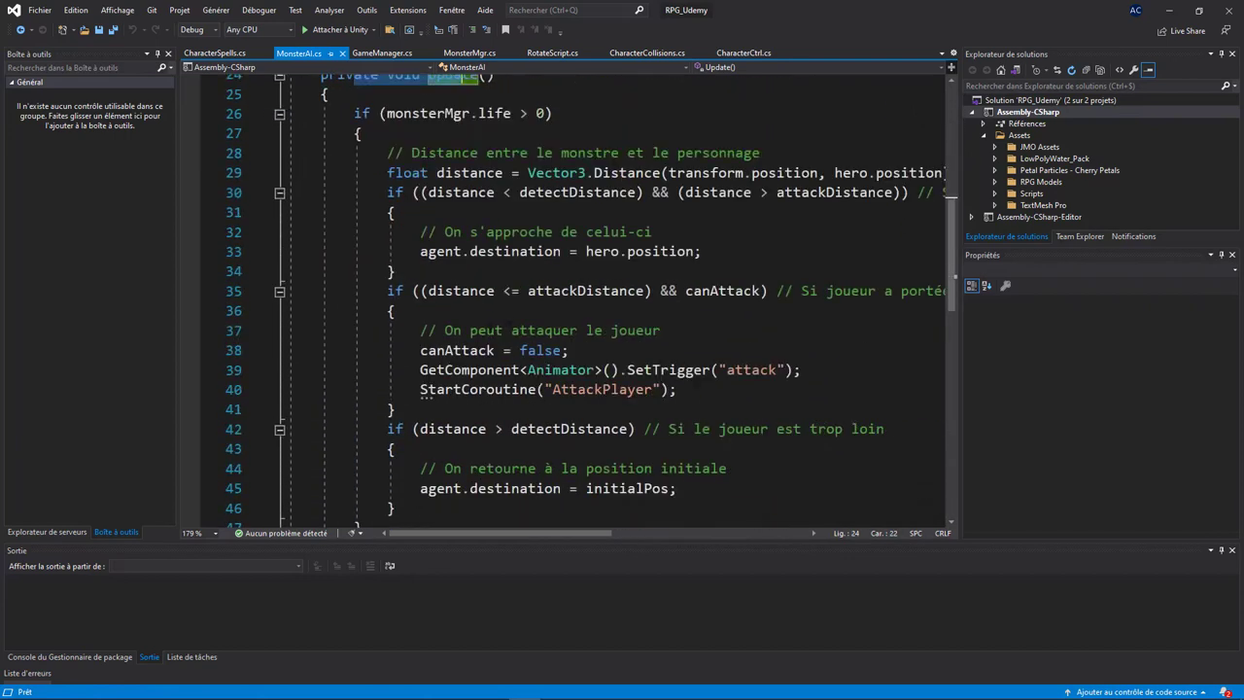
scroll(563, 292, up, 2)
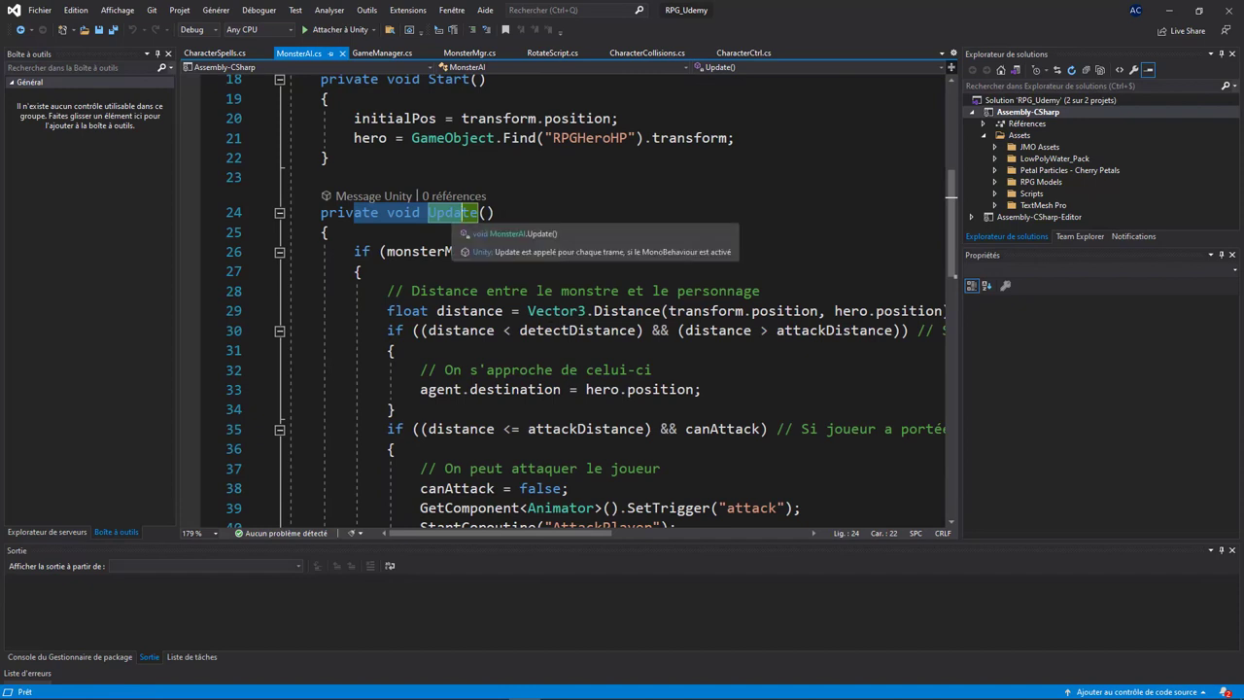
scroll(548, 218, down, 2)
drag(354, 112, 435, 192)
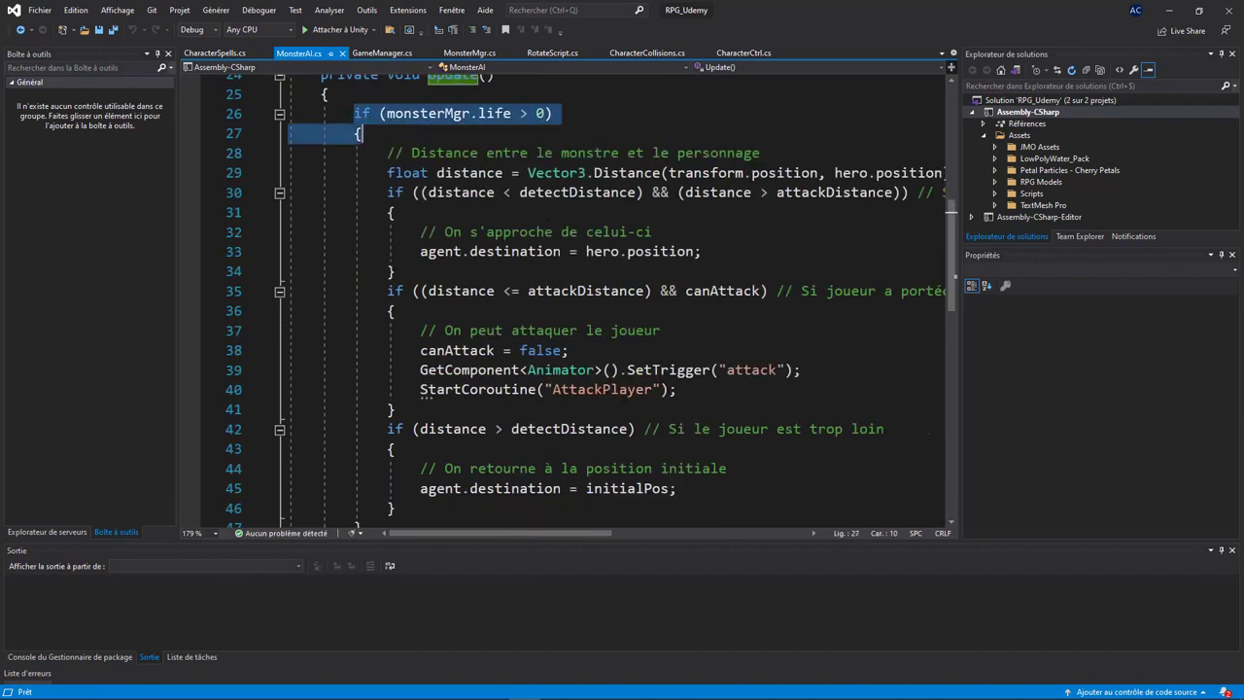
scroll(436, 192, down, 2)
scroll(436, 193, up, 2)
scroll(436, 192, up, 2)
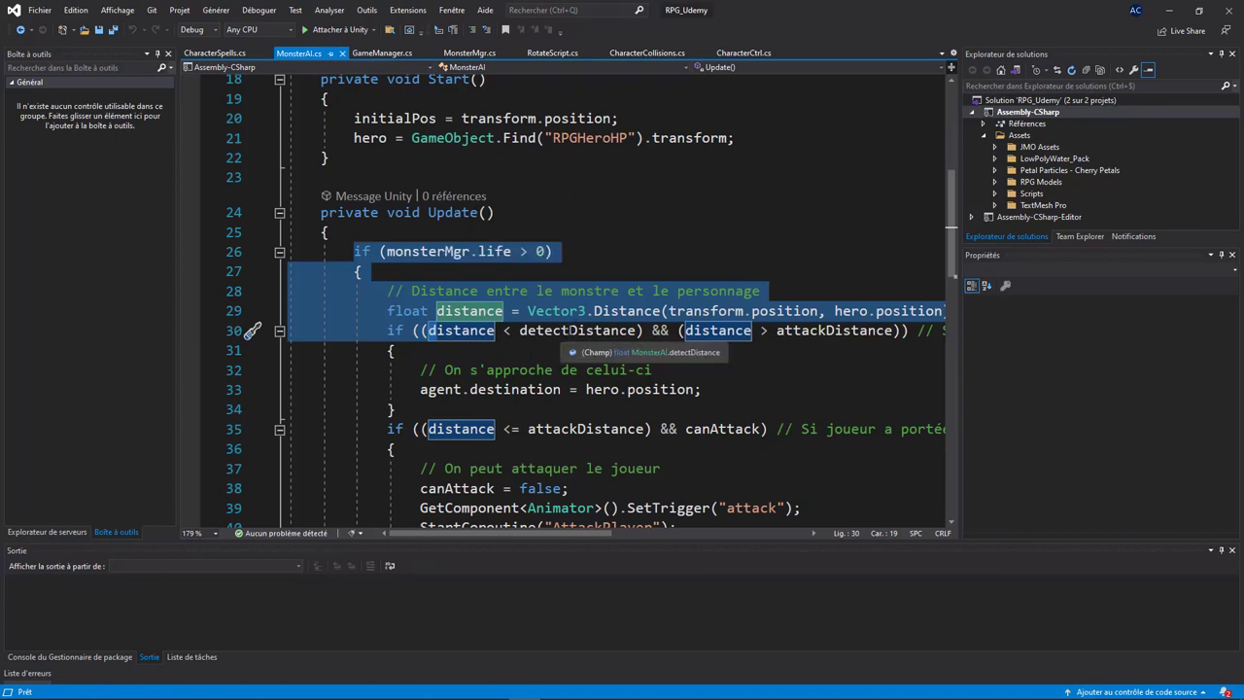
click(604, 243)
Highlight the monsterMgr.life > 0 if statement and the distance-checking block in Update()
scroll(604, 243, down, 3)
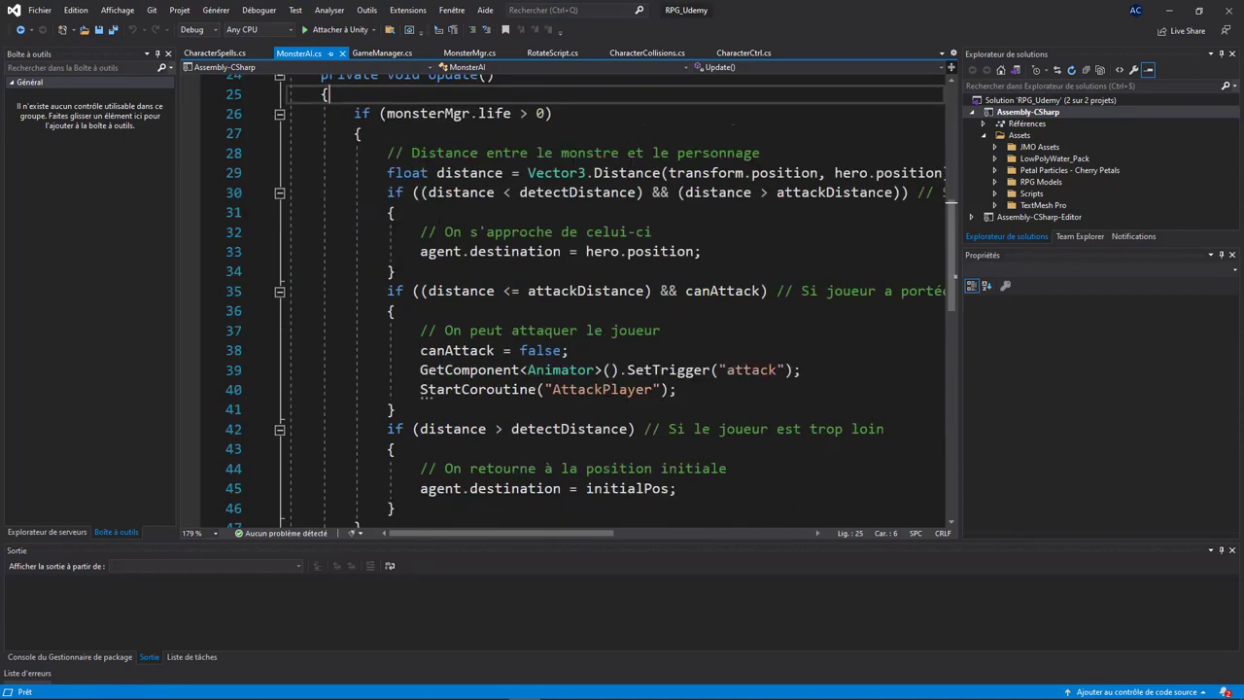
scroll(603, 243, up, 3)
drag(381, 251, 550, 250)
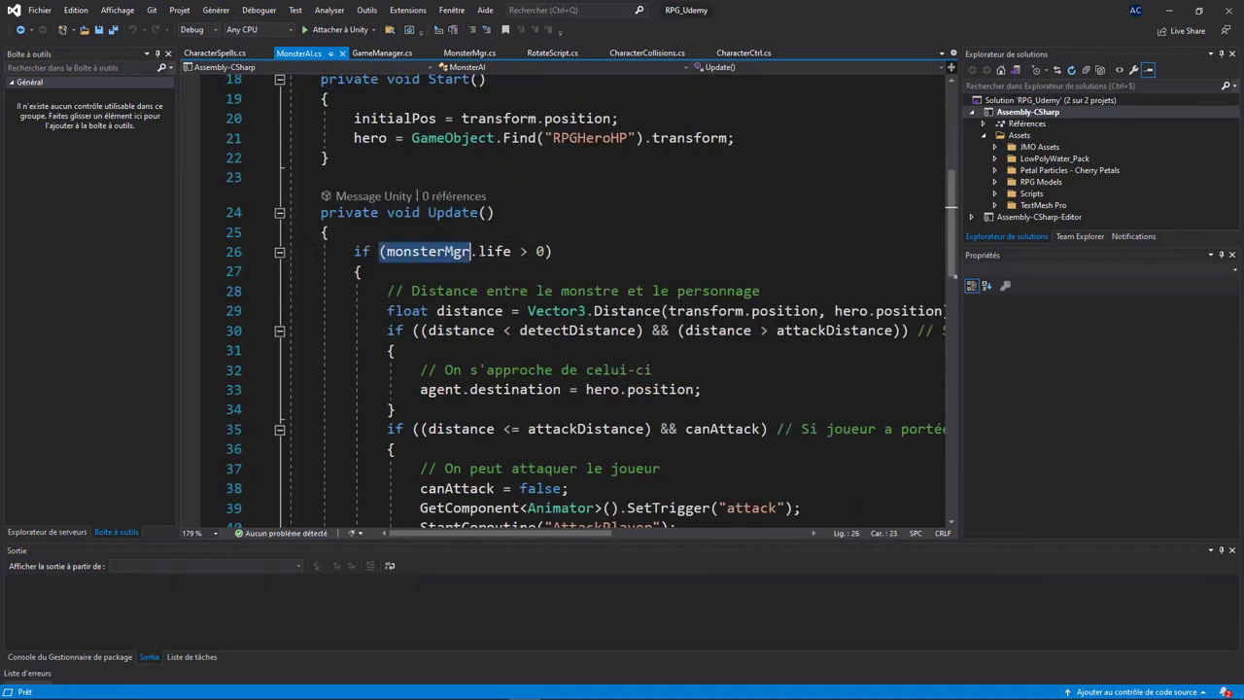
click(457, 251)
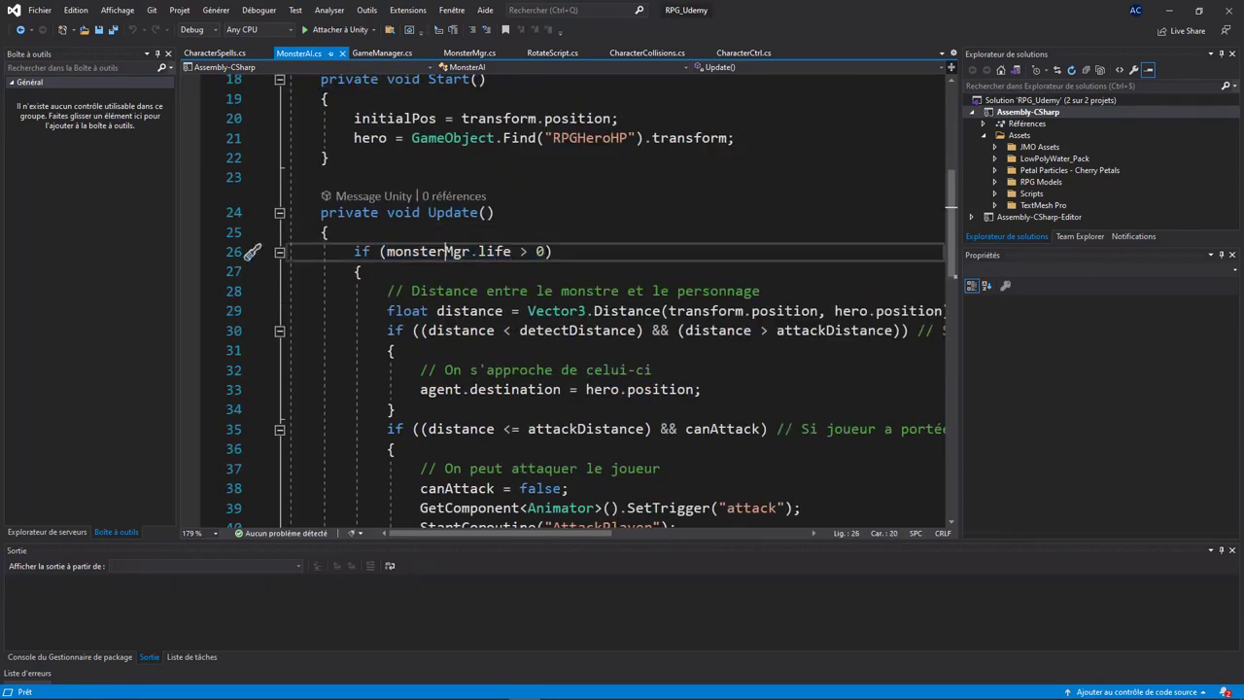
click(575, 250)
drag(577, 254, 356, 251)
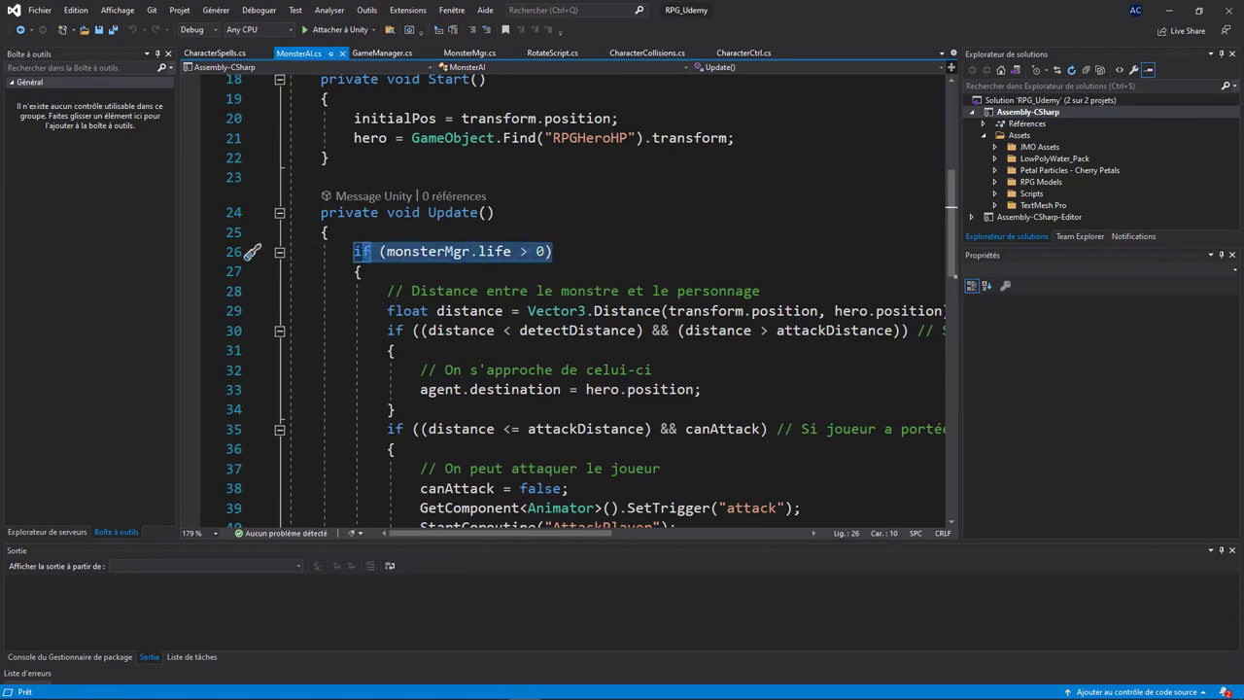
drag(387, 291, 397, 448)
scroll(251, 310, down, 2)
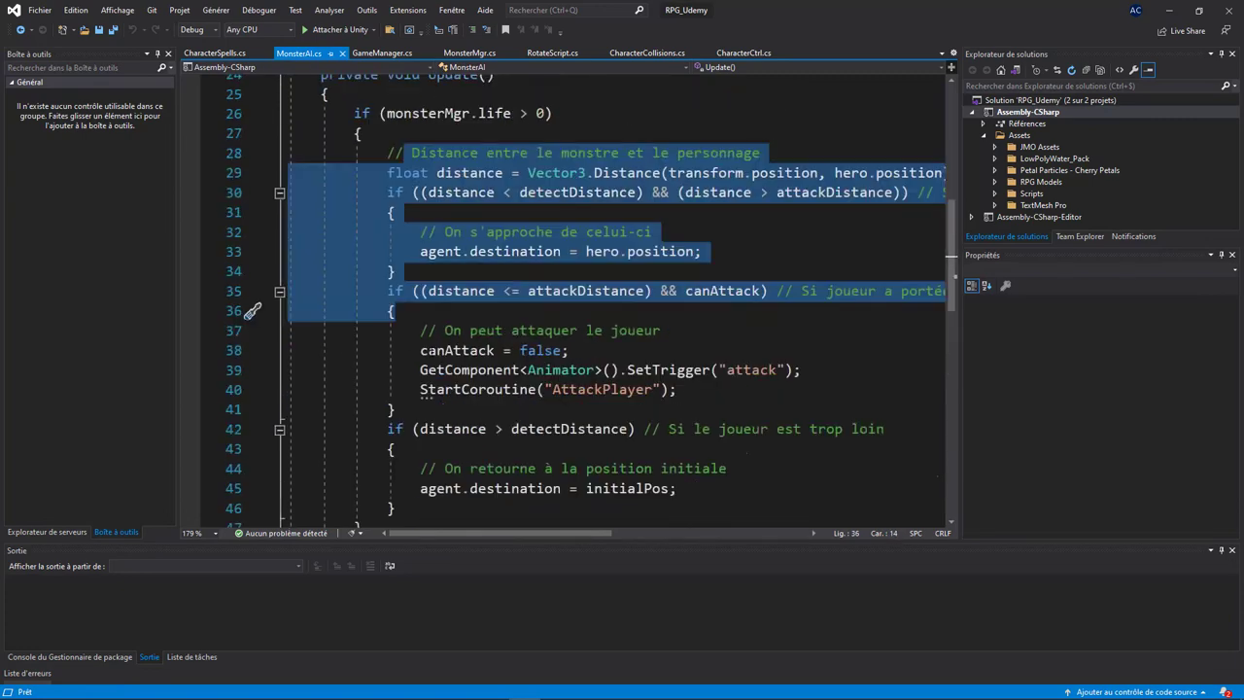
drag(676, 488, 388, 173)
scroll(405, 193, up, 2)
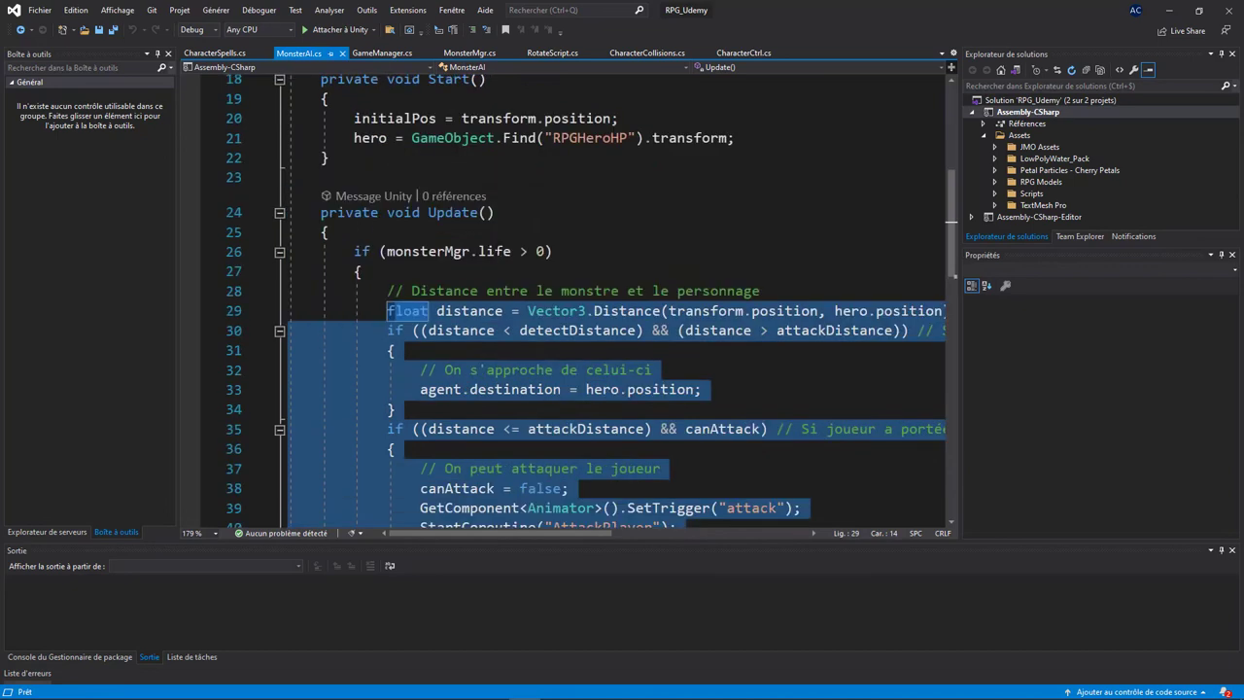
click(531, 251)
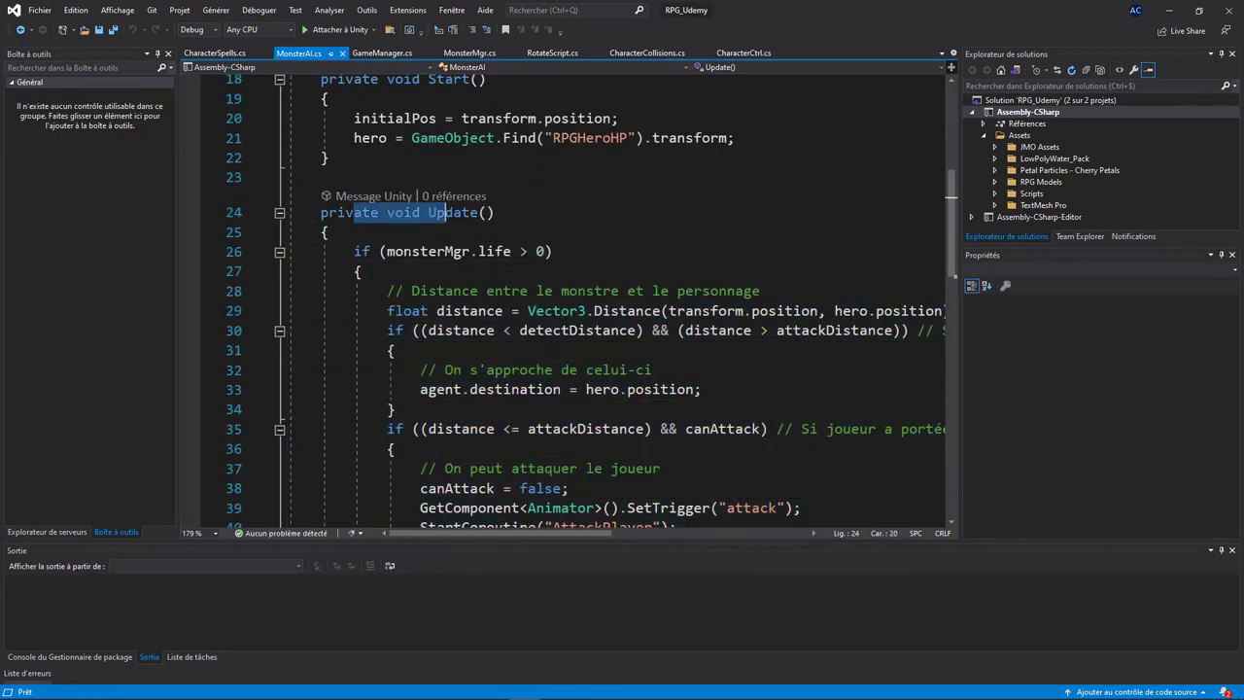
drag(387, 251, 511, 250)
scroll(456, 292, down, 2)
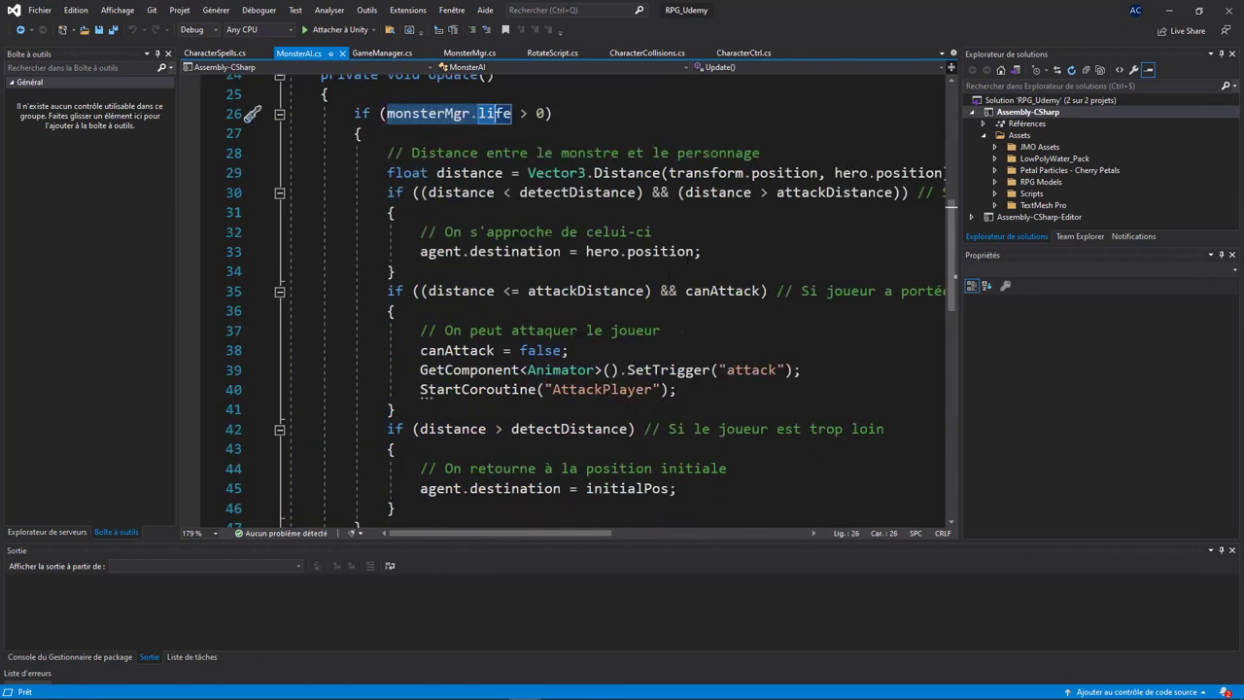
scroll(553, 230, up, 2)
Try renaming Update to FixedUpdate, restore the name Update, and save MonsterAI.cs
click(429, 212)
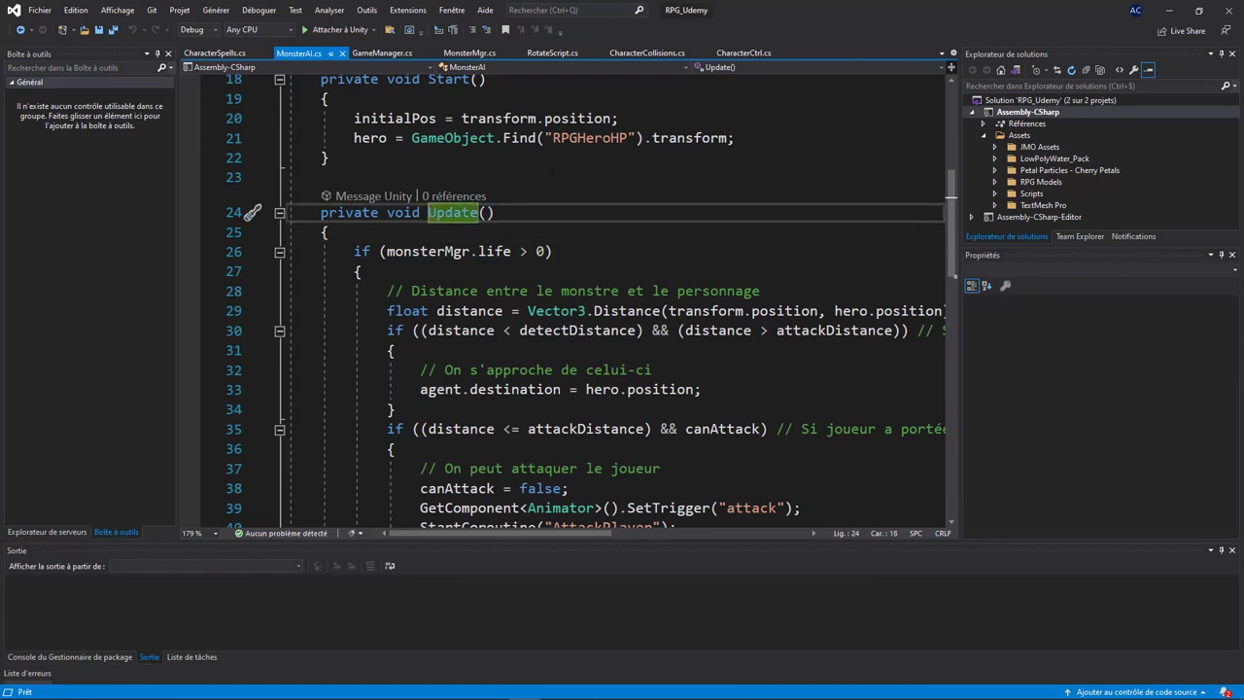
text(Fixed)
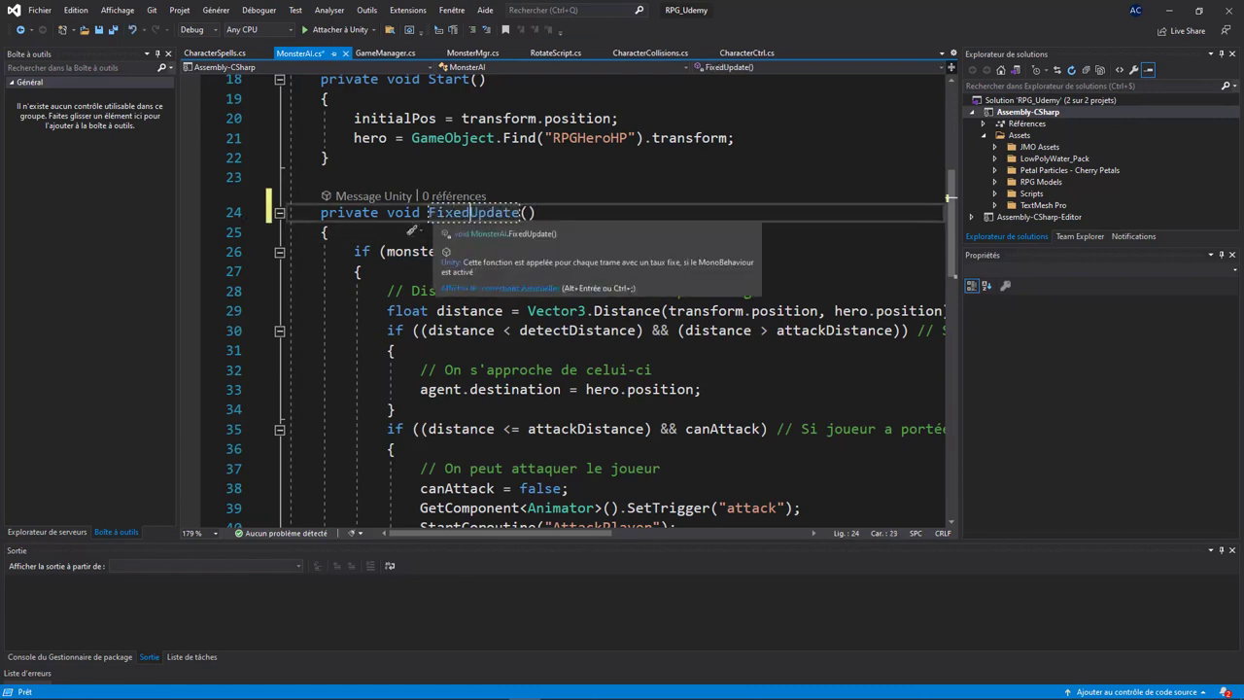
key(Down)
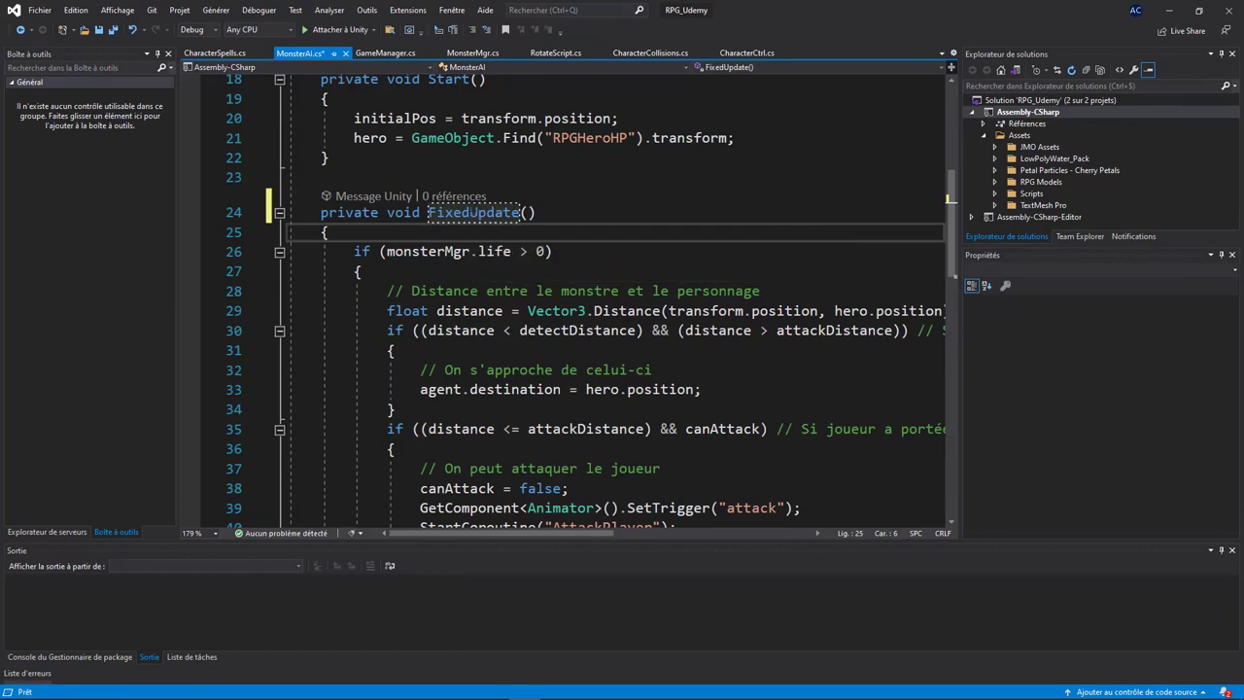
double_click(434, 212)
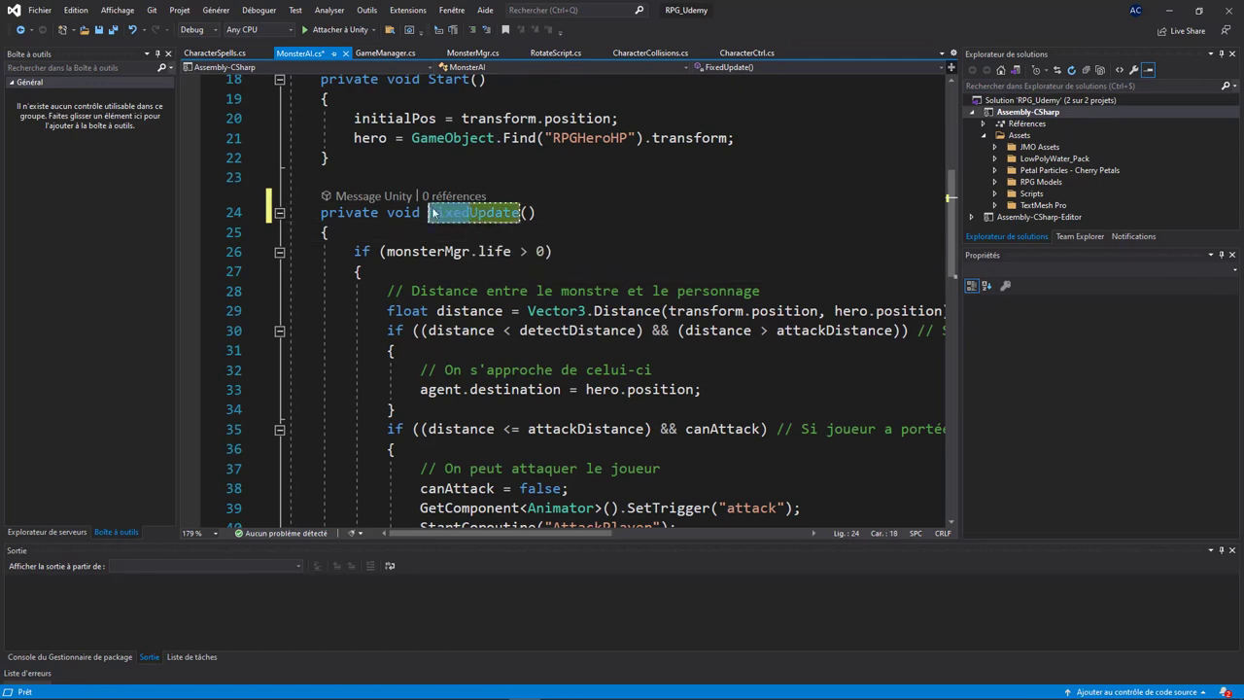
text(Update)
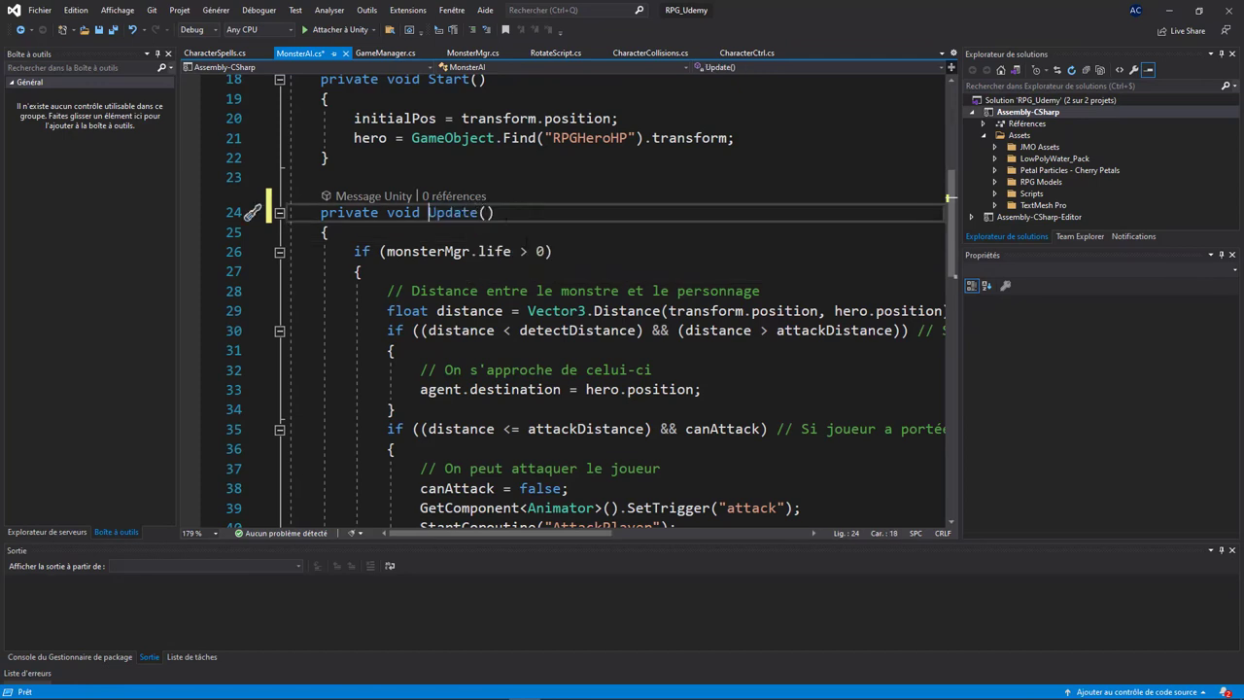
key(ctrl+s)
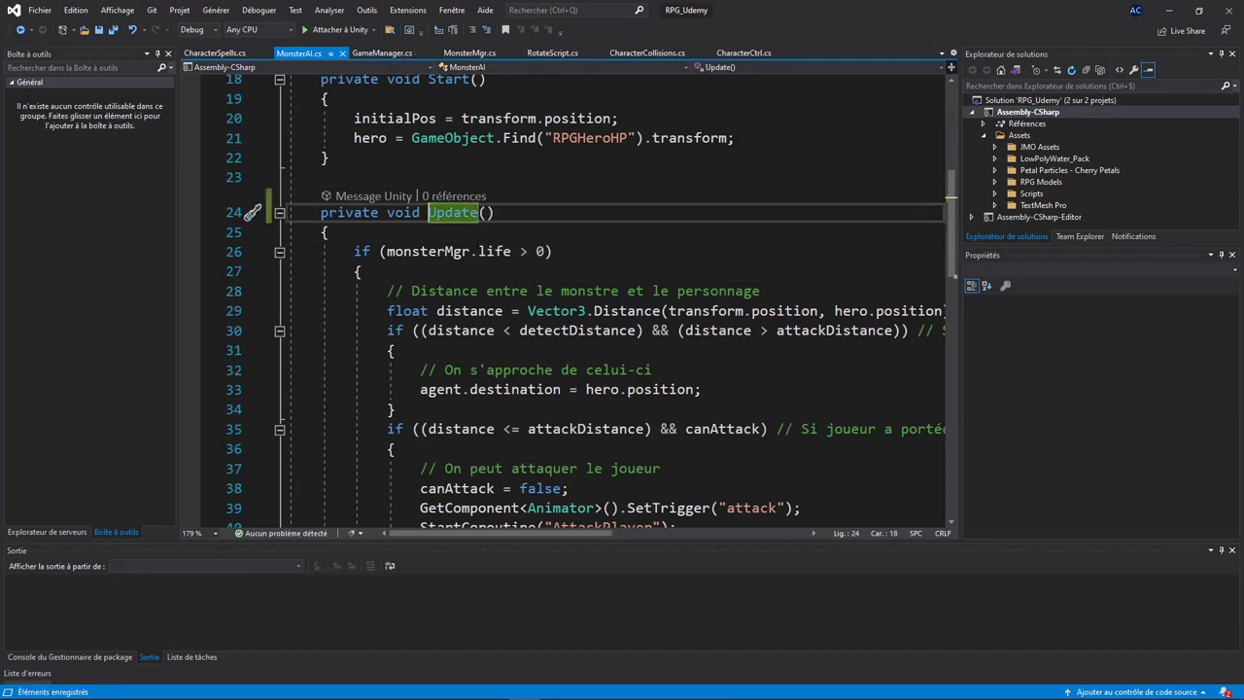
scroll(476, 237, up, 2)
scroll(476, 237, up, 4)
scroll(494, 264, down, 4)
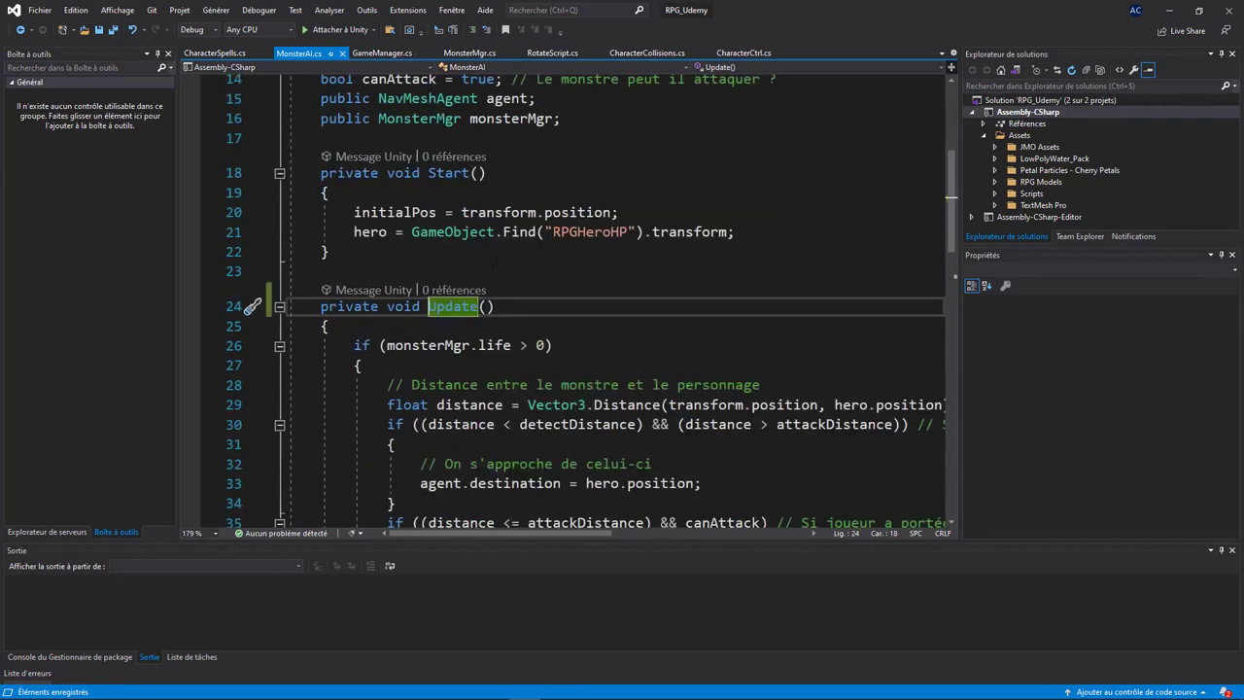
Below Start(), add a public void MyUpdate() method with braces
click(382, 250)
key(Return)
key(Return)
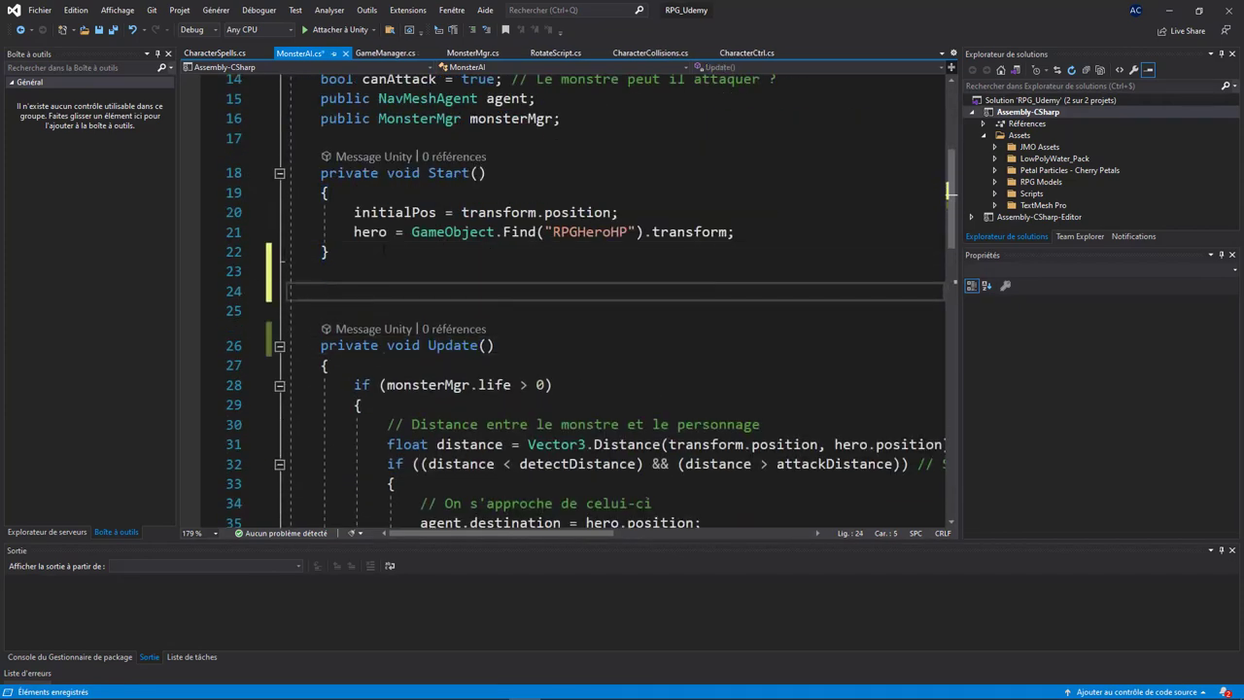
text(if)
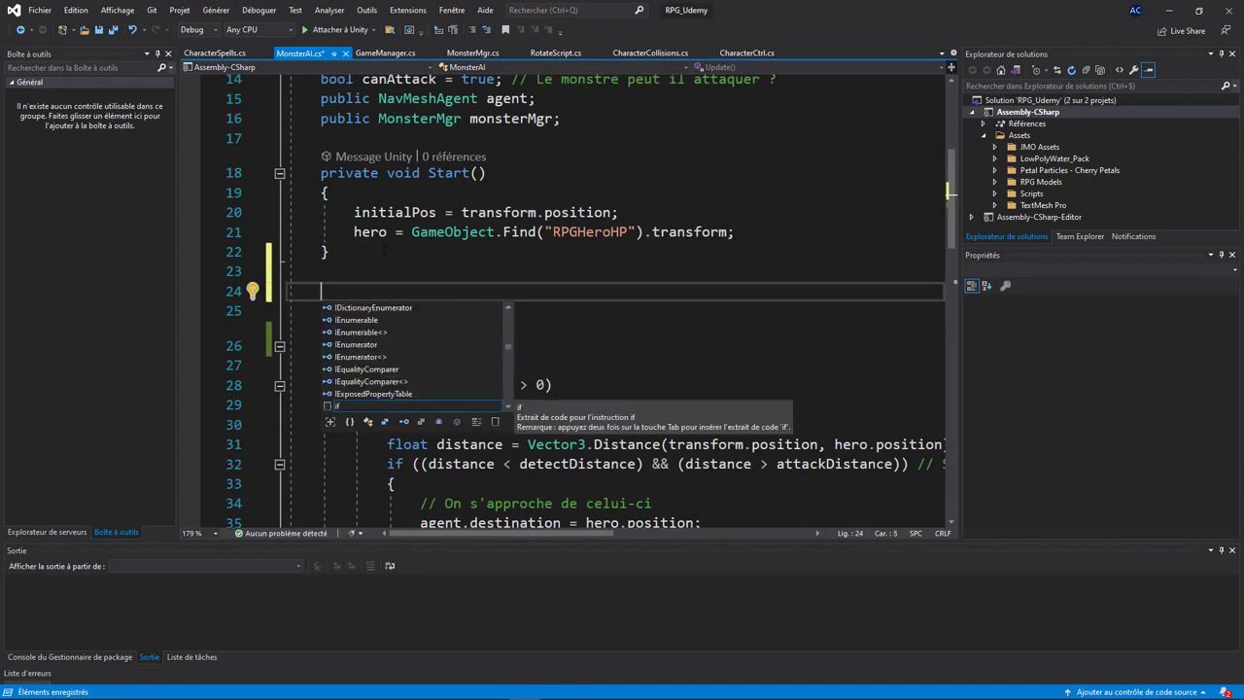
click(773, 232)
key(Return)
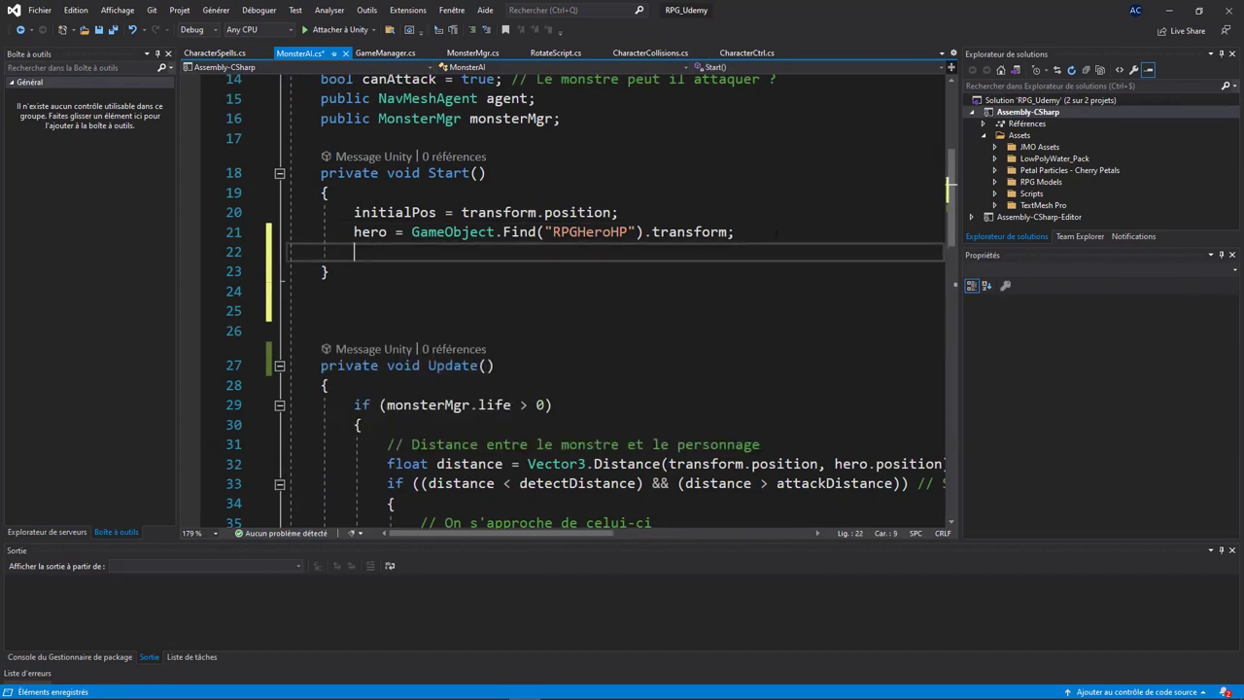
click(423, 310)
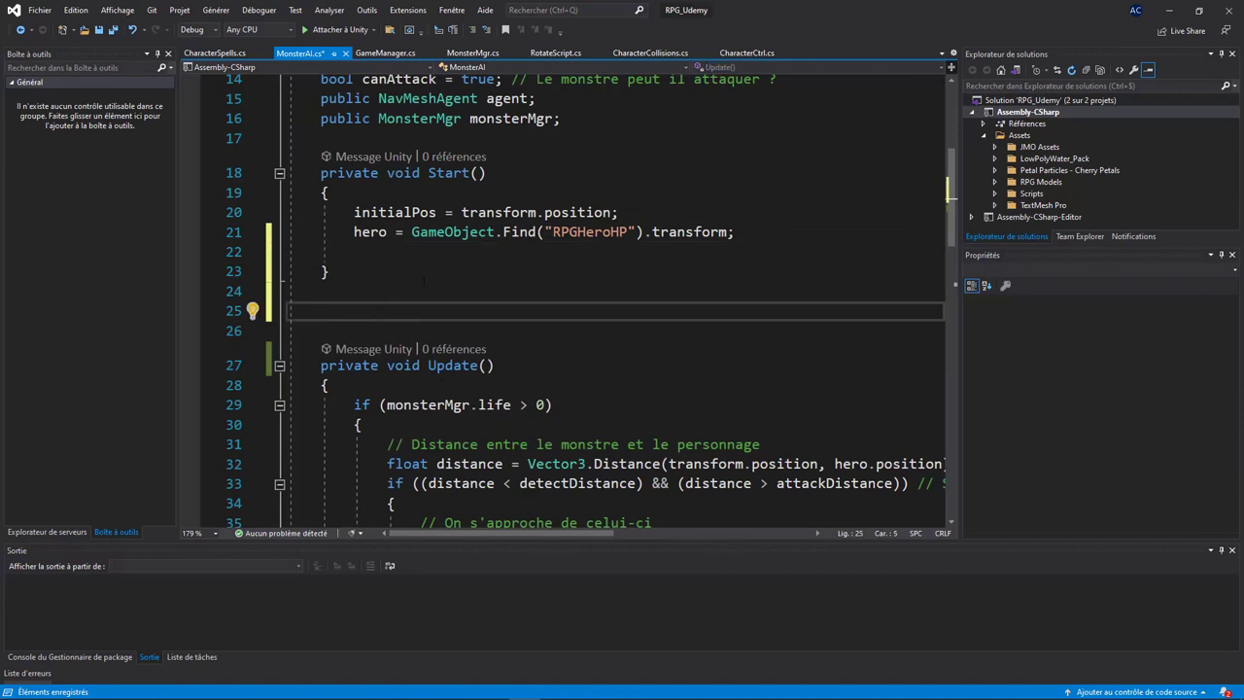
text(pub)
key(Tab)
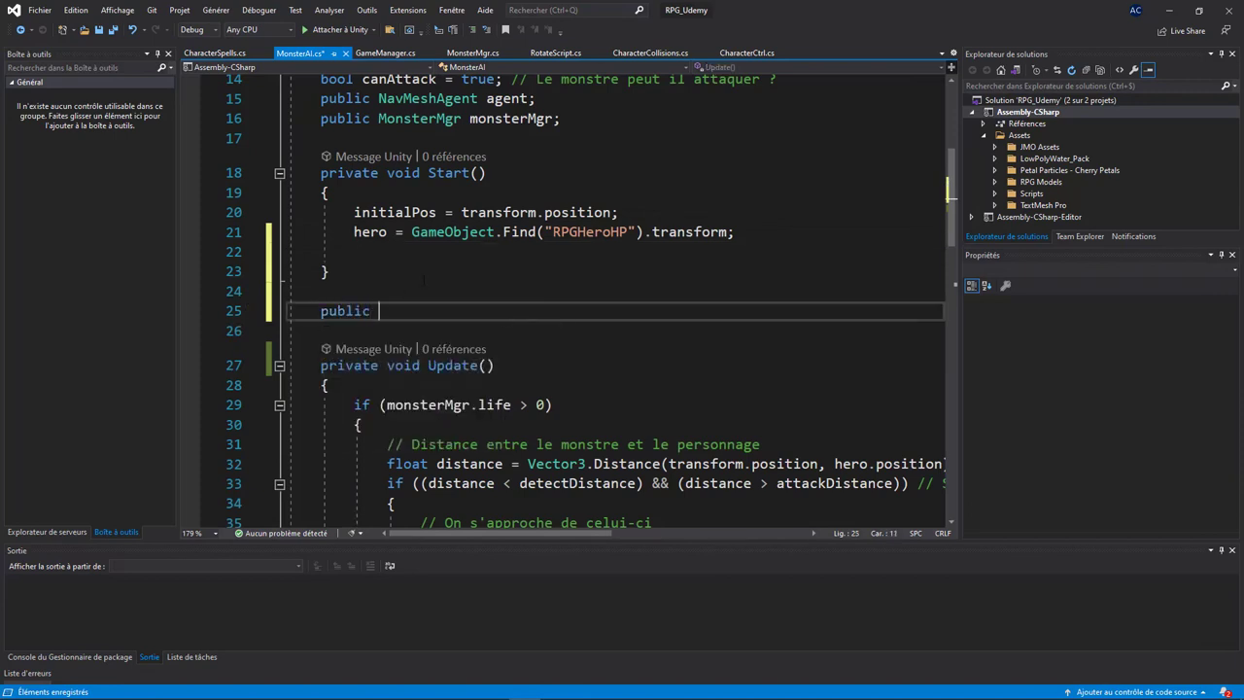
text(void My)
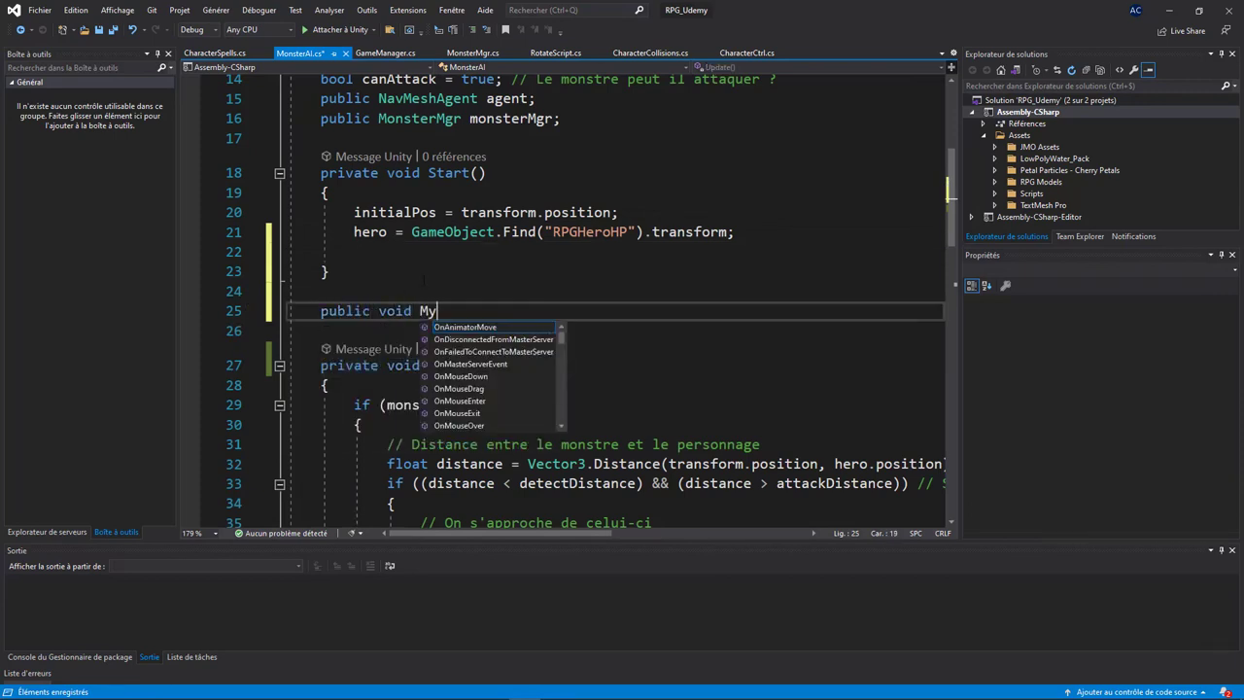
text(Update())
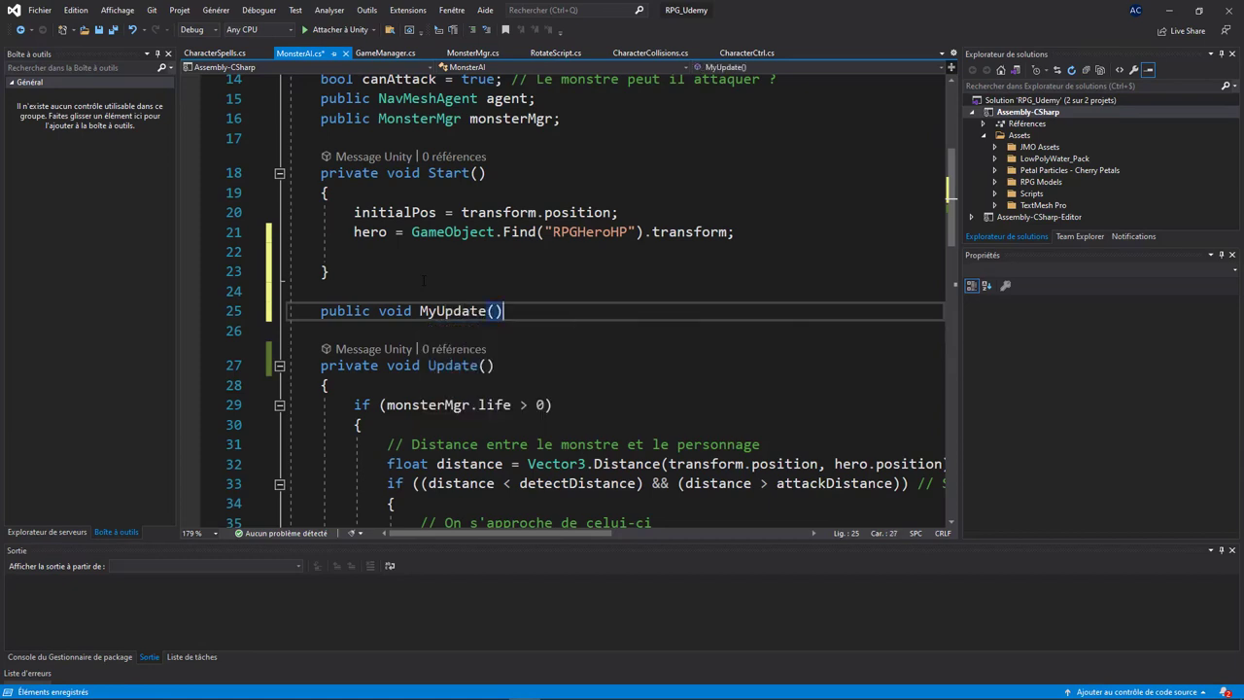
key(Return)
text({)
key(Return)
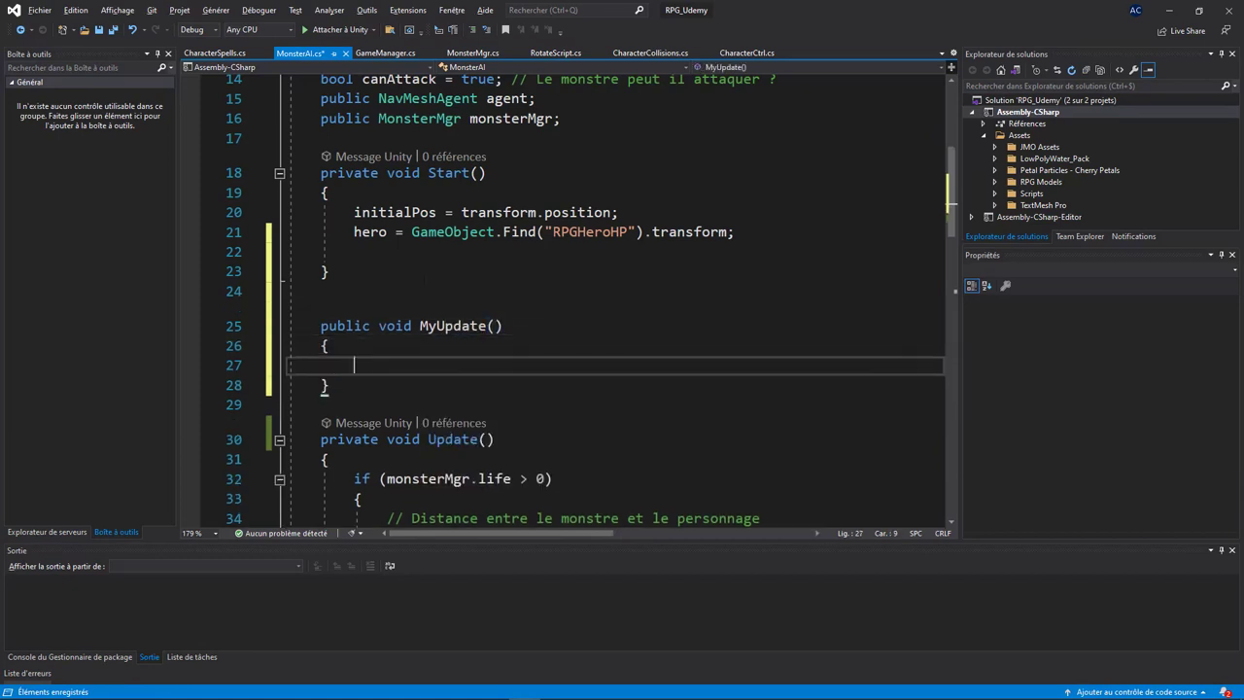
Add // Tout le code inside MyUpdate() and // 10 FPS after its signature
click(495, 326)
scroll(564, 292, down, 5)
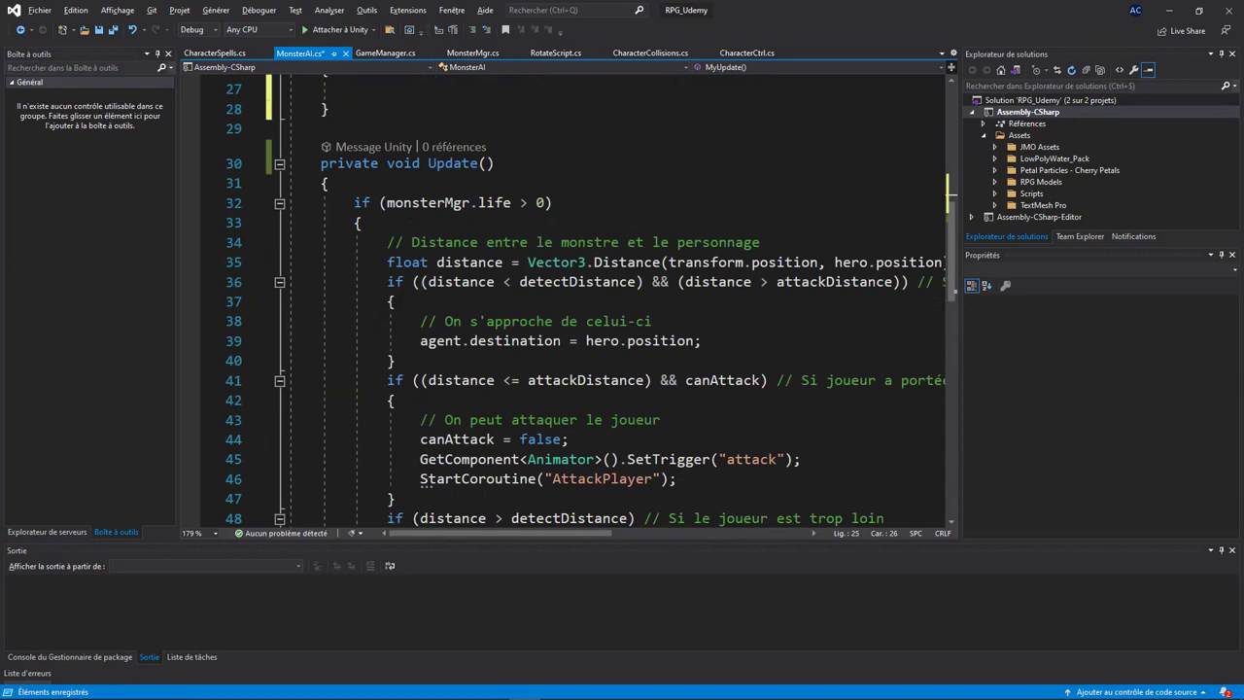
scroll(389, 231, up, 2)
click(390, 229)
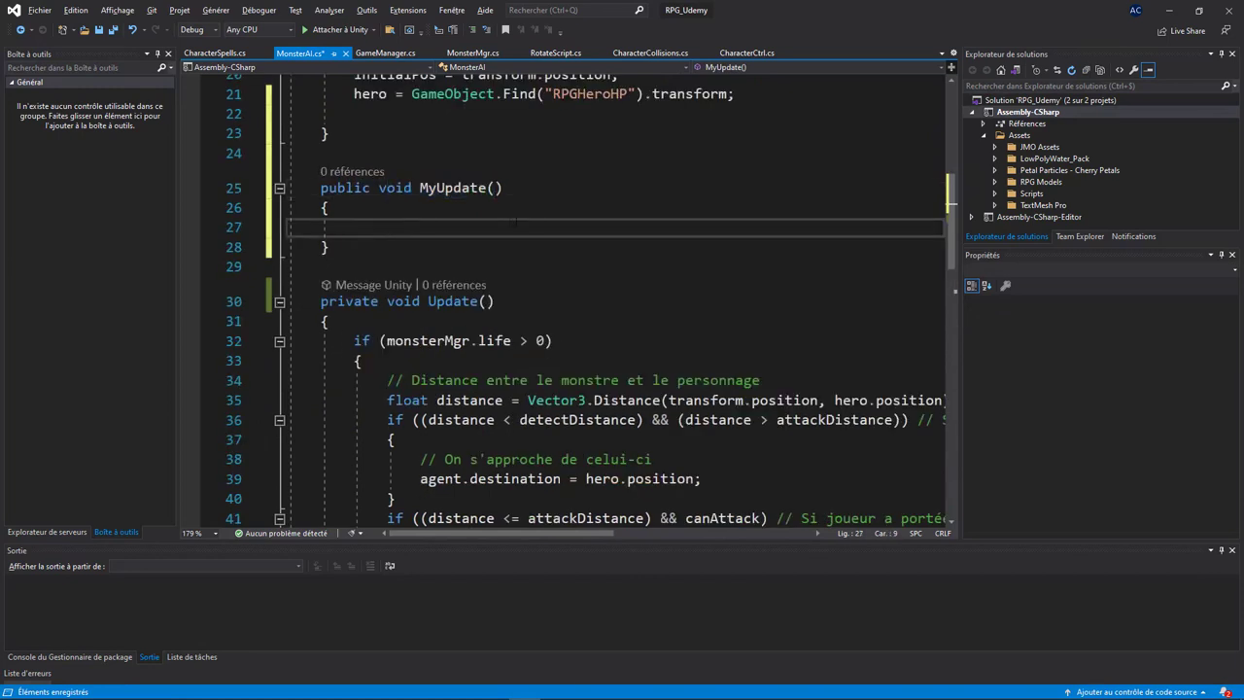
text(// Tout le c)
text(ode)
double_click(433, 187)
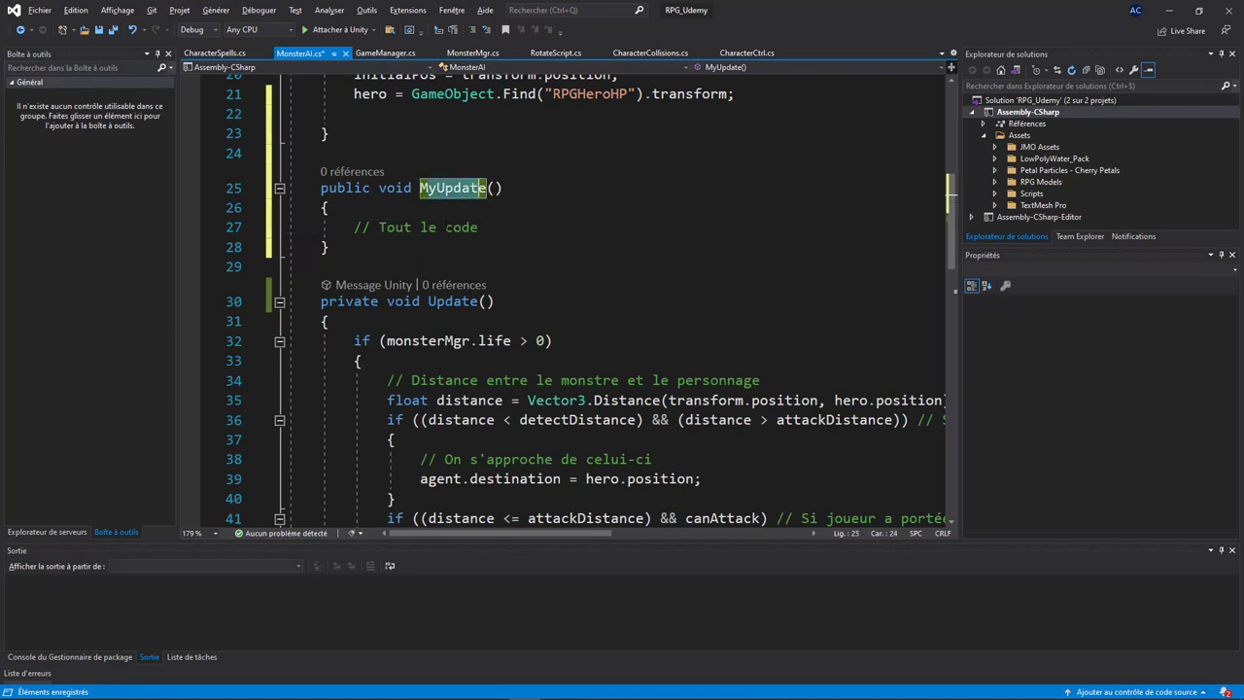
key(End)
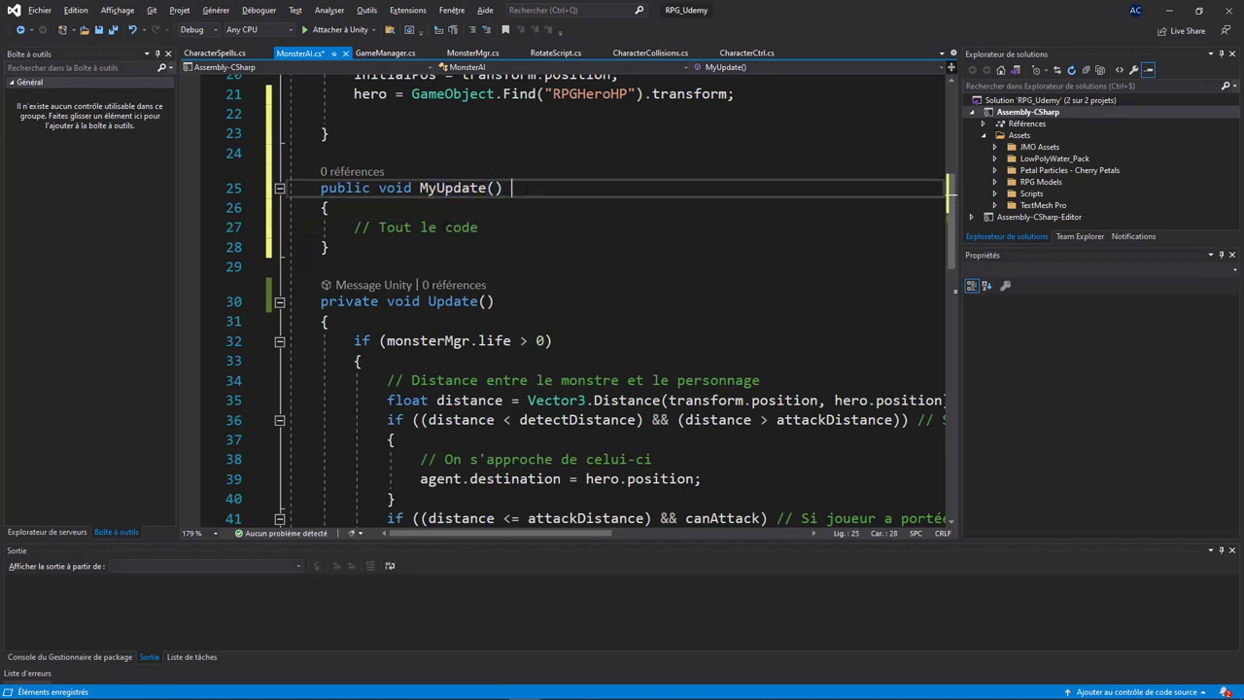
text(// 10 F)
text(PS)
Highlight the MyUpdate signature, then open a new indented line inside Start()
drag(394, 187, 581, 188)
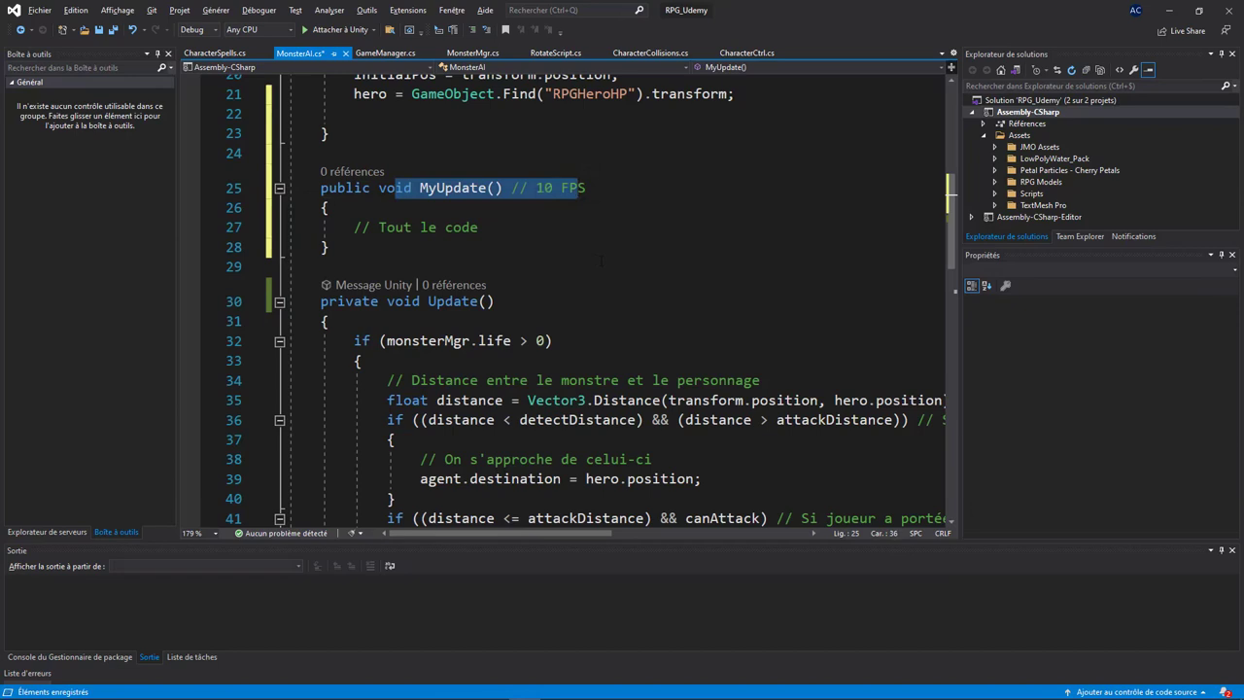
scroll(591, 264, up, 3)
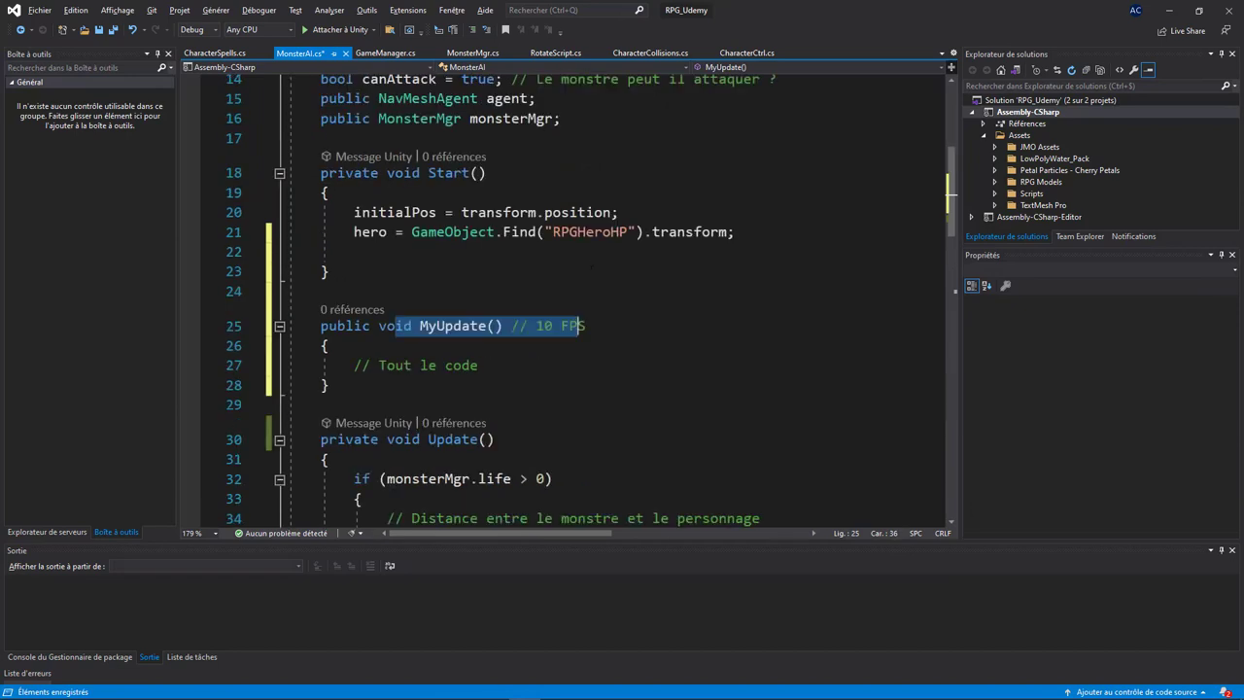
click(471, 173)
click(592, 251)
key(Return)
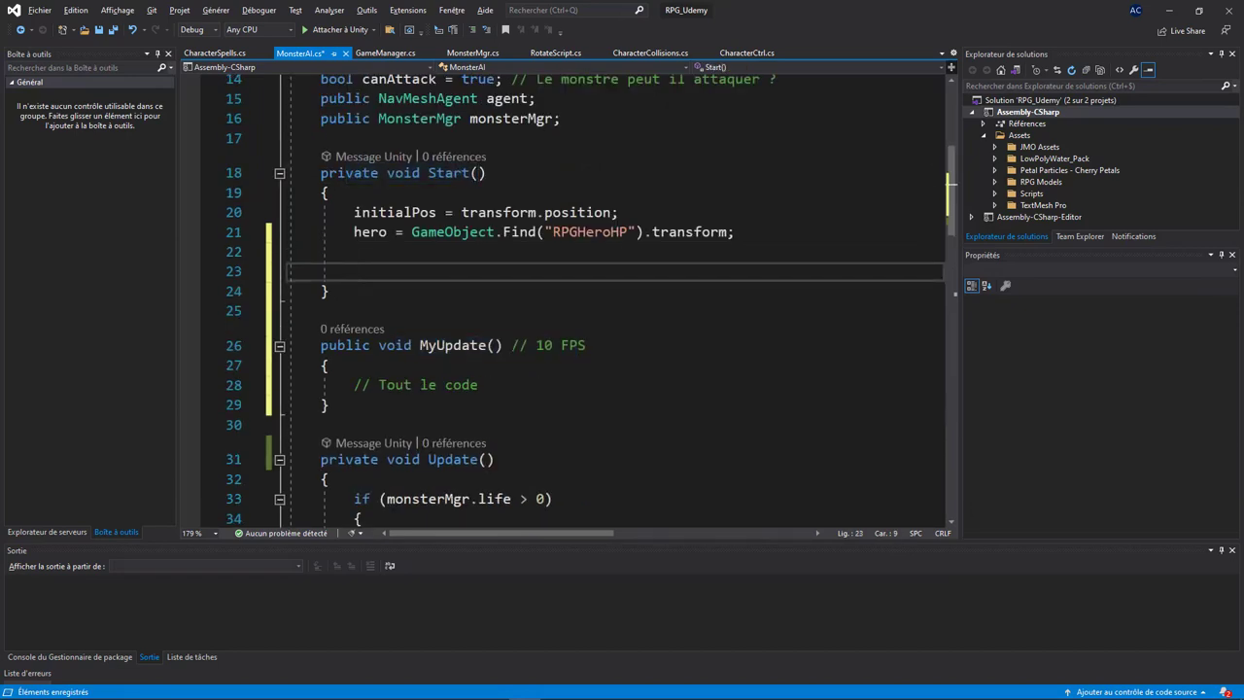
In Start(), write InvokeRepeating("MyUpdate", 1, 0.1f); using the copied method name
text(Invoke)
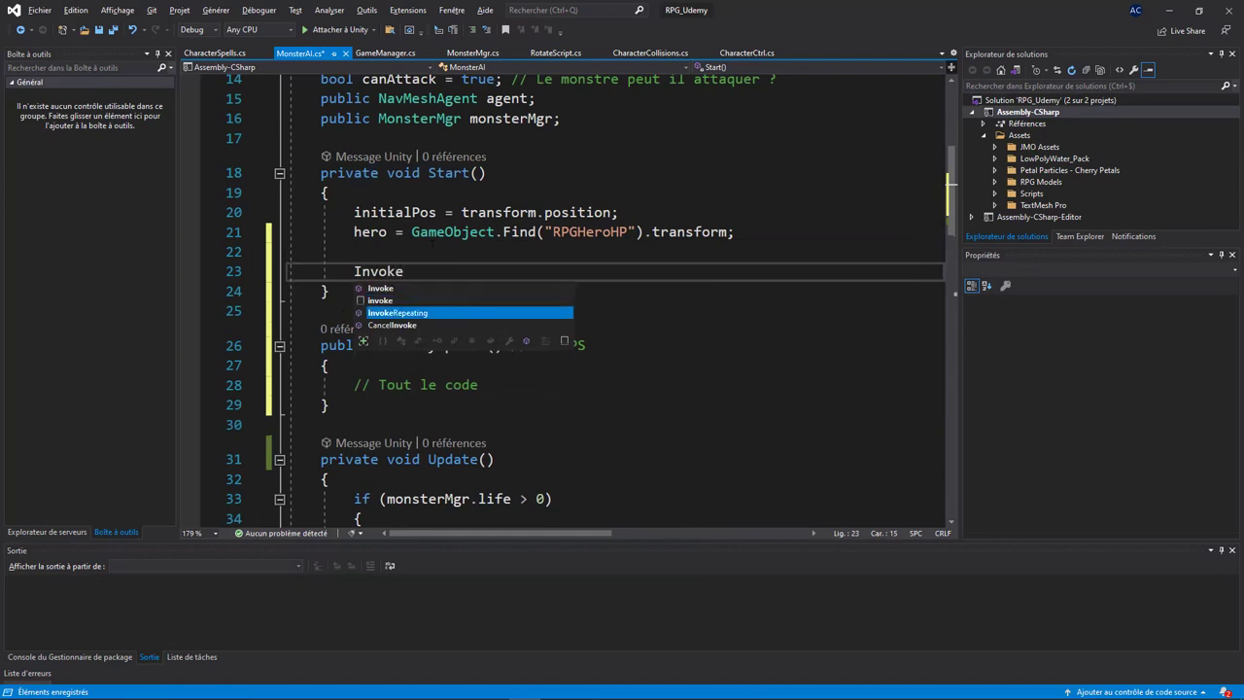
text((")
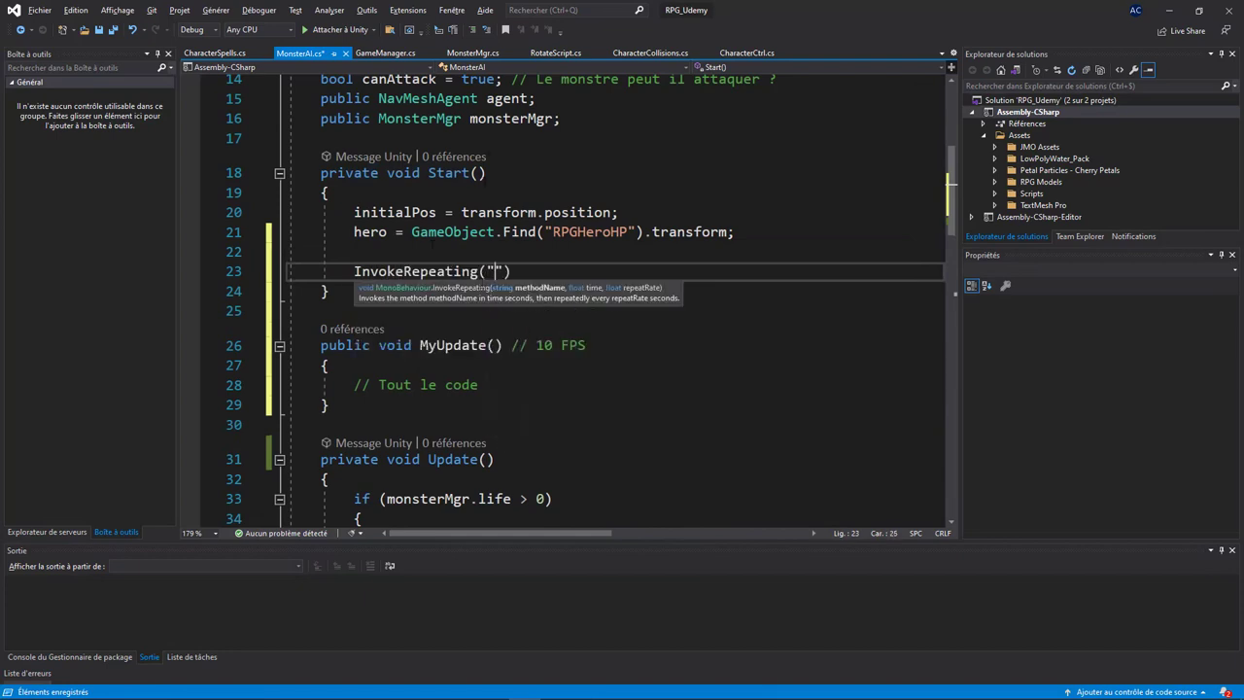
double_click(453, 345)
key(ctrl+c)
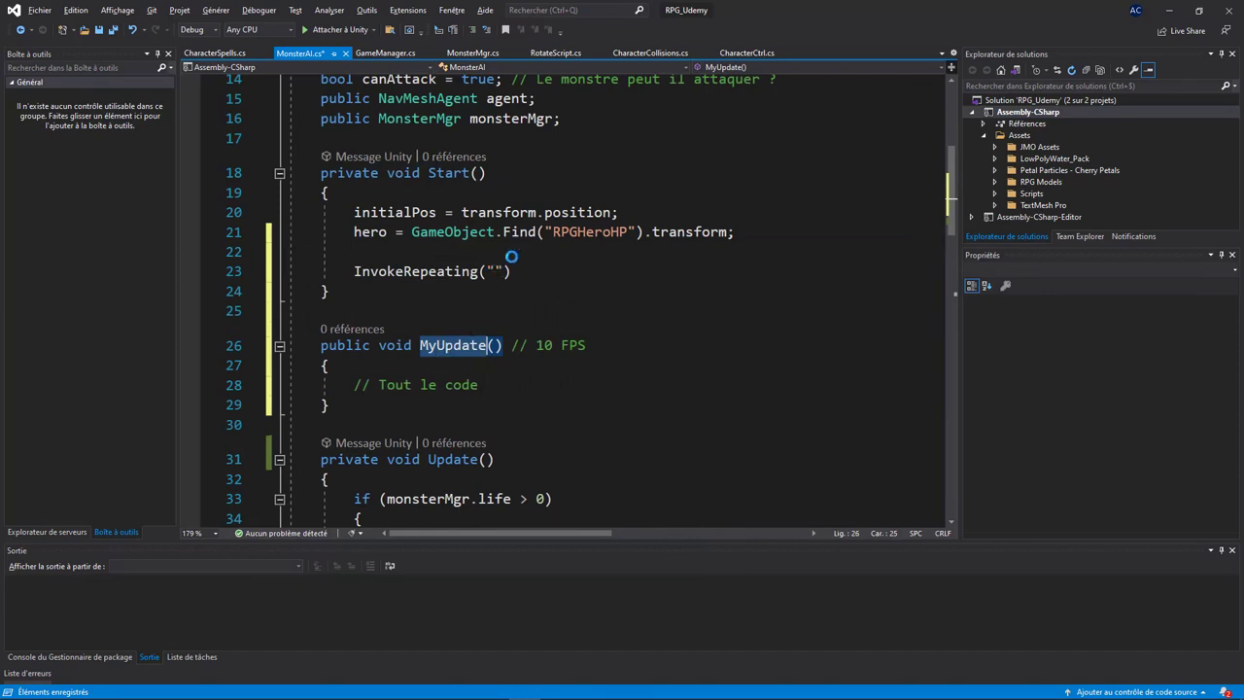
click(495, 270)
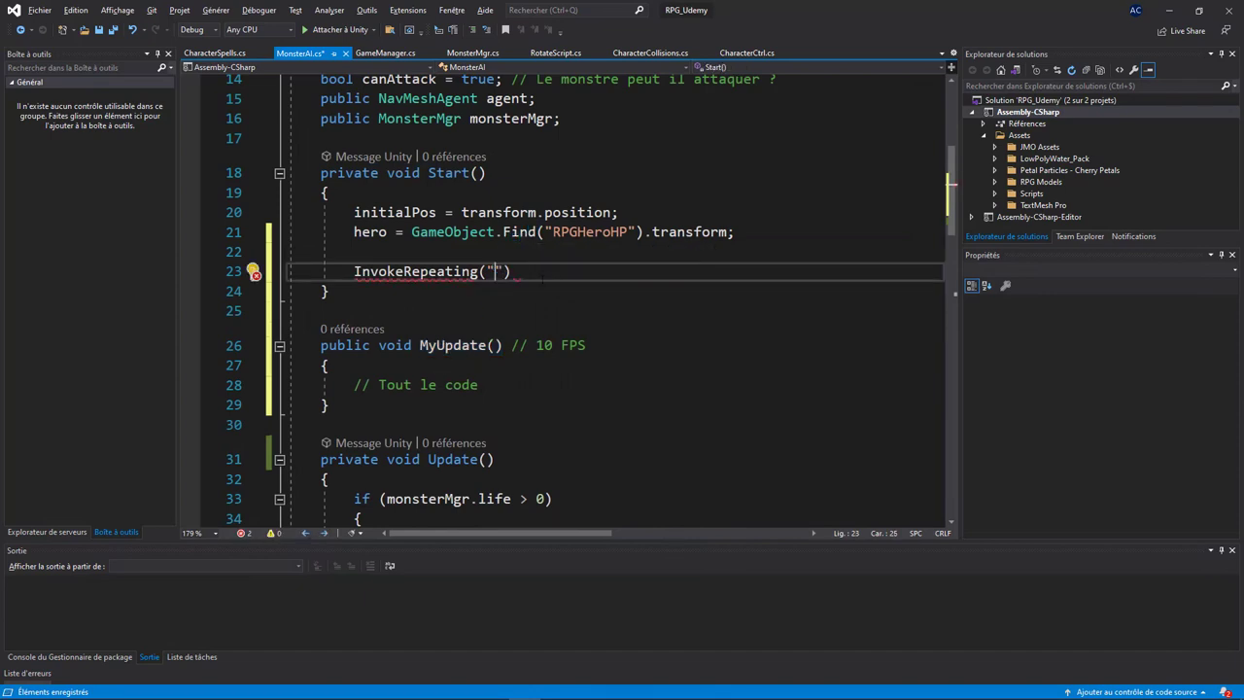
key(ctrl+v)
key(Right)
text(, )
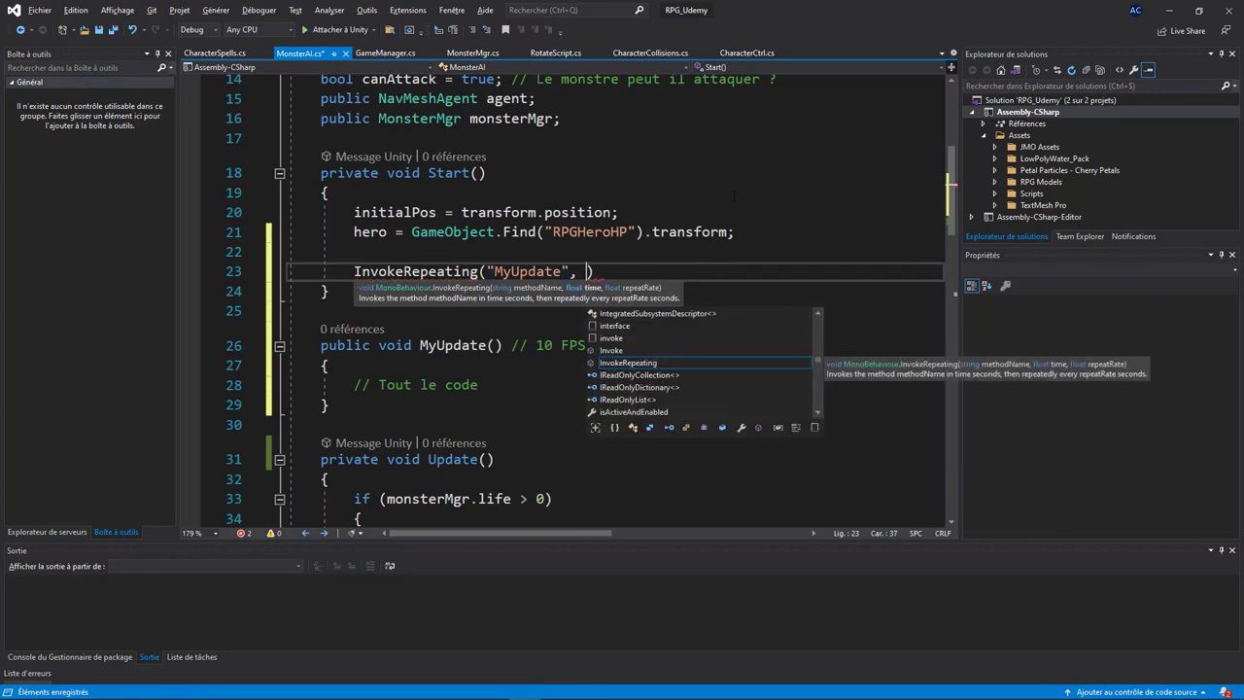
text(1, )
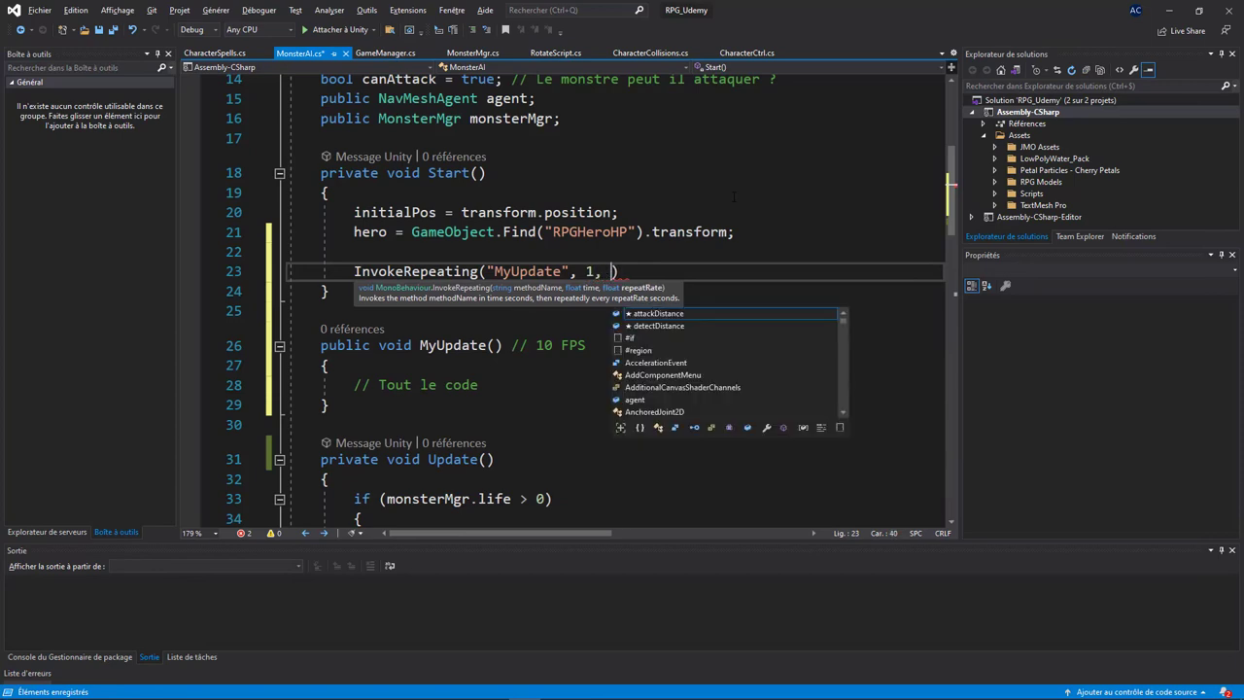
text(0.)
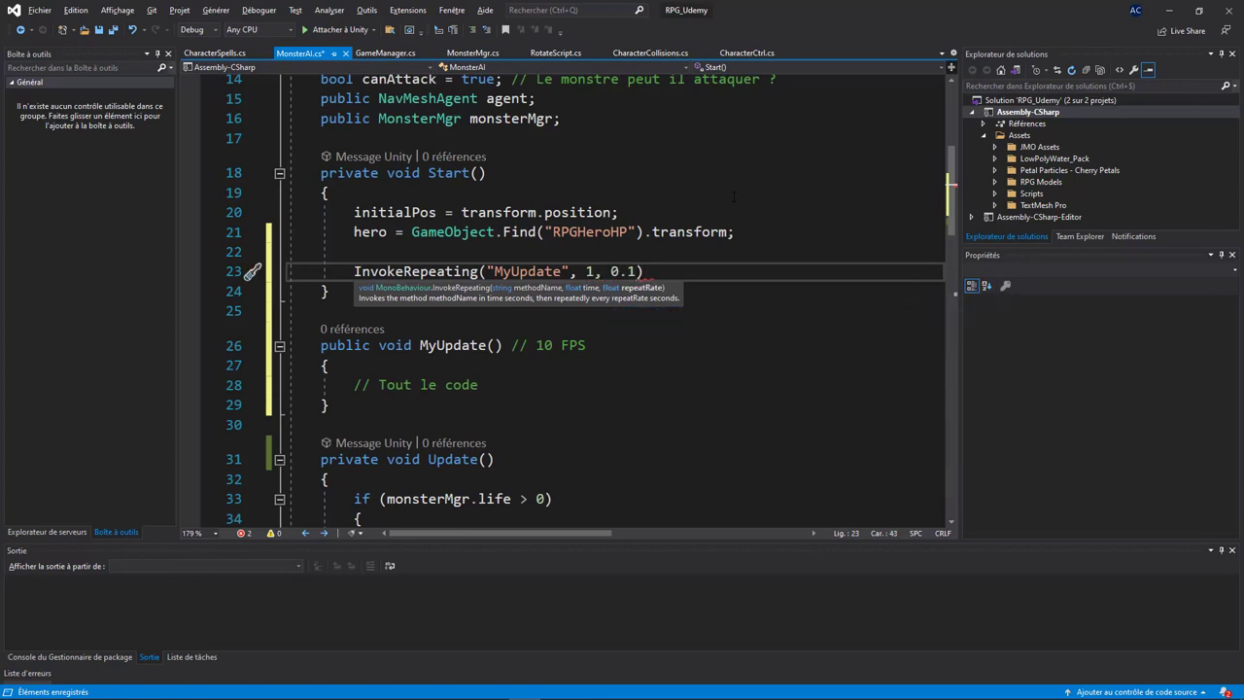
text(1f))
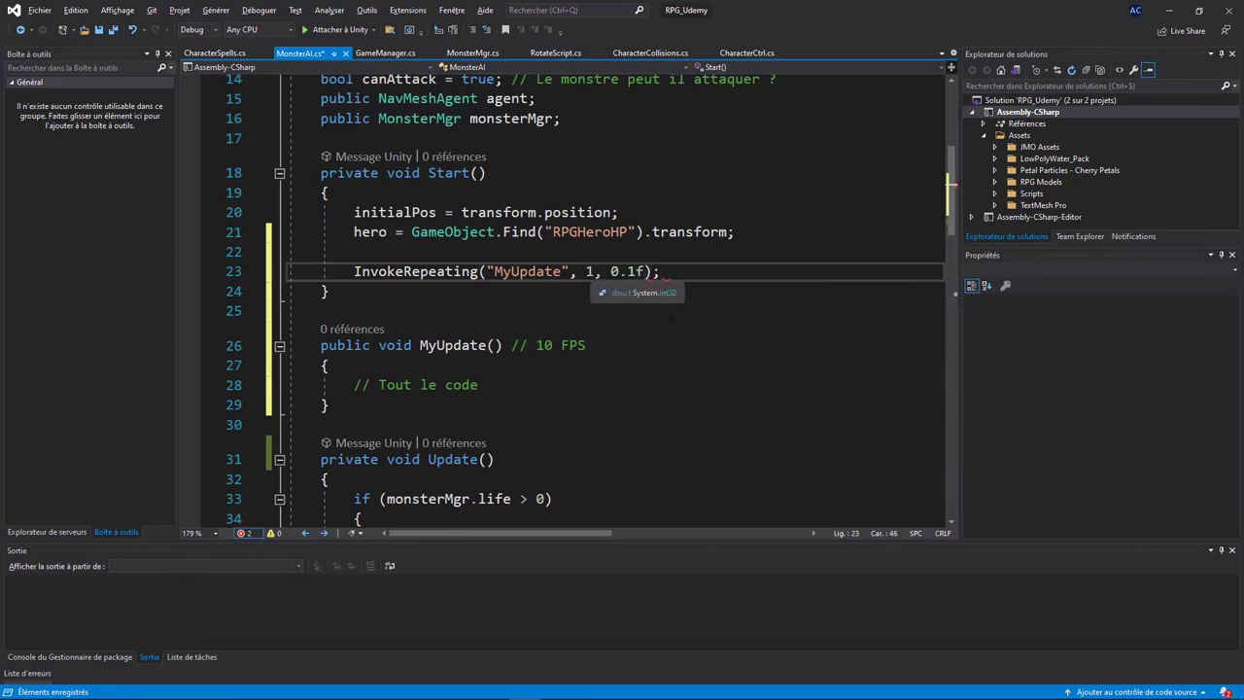
text(;)
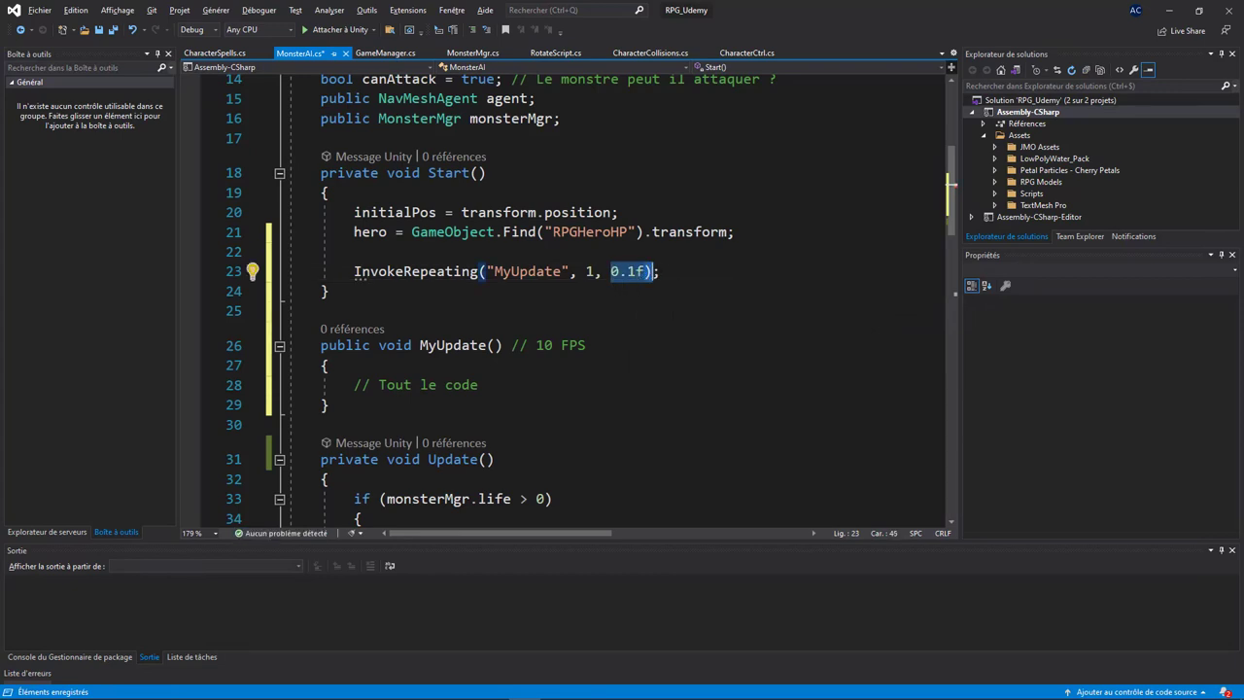
Highlight the Start declaration, the InvokeRepeating call, the MyUpdate string and the 0.1f interval
click(509, 309)
drag(345, 173, 470, 173)
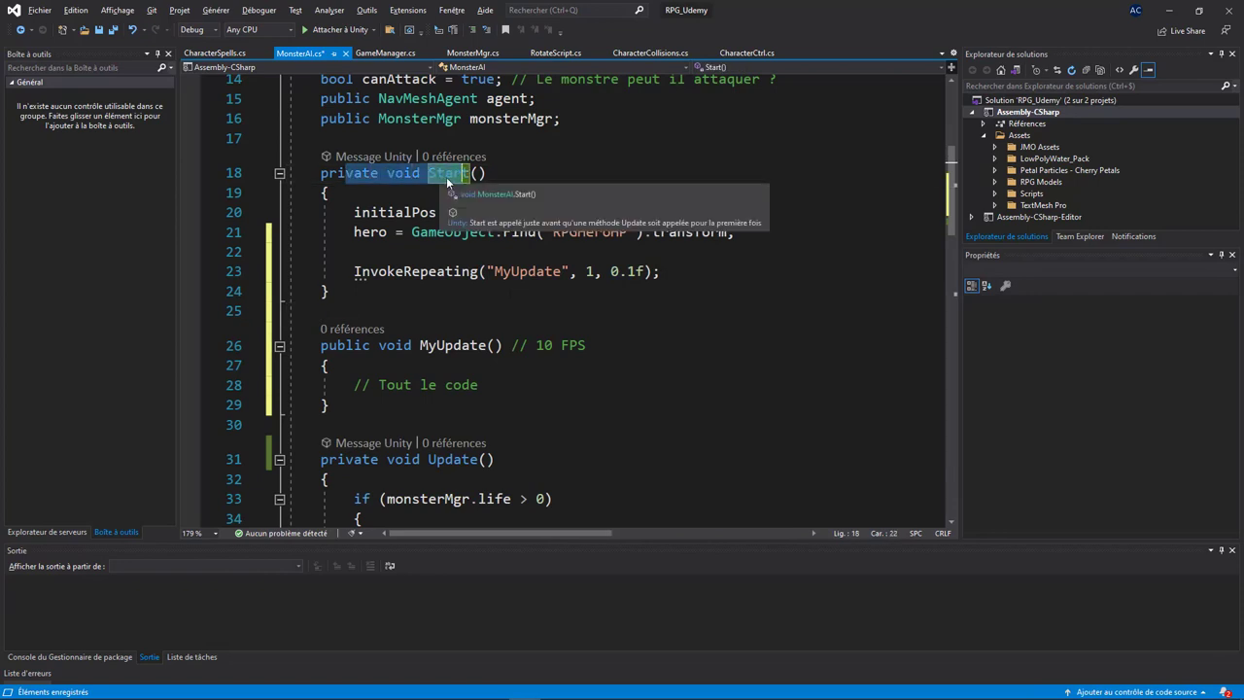
drag(353, 271, 558, 272)
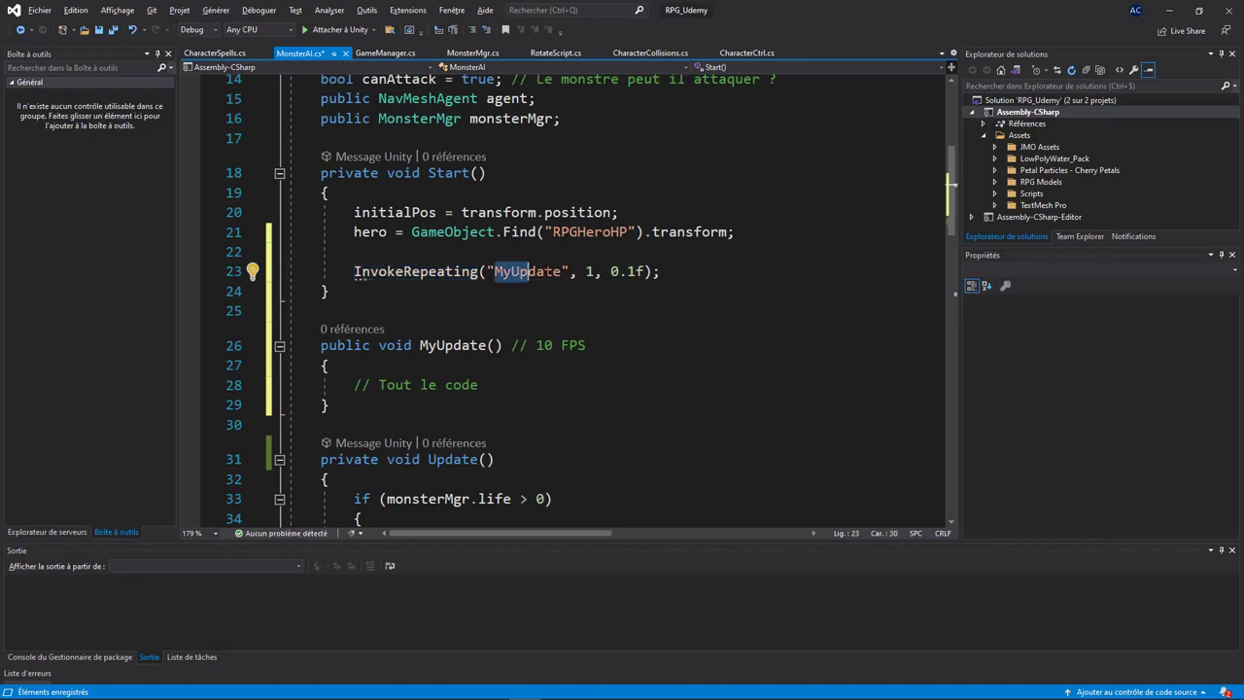
click(437, 345)
double_click(453, 346)
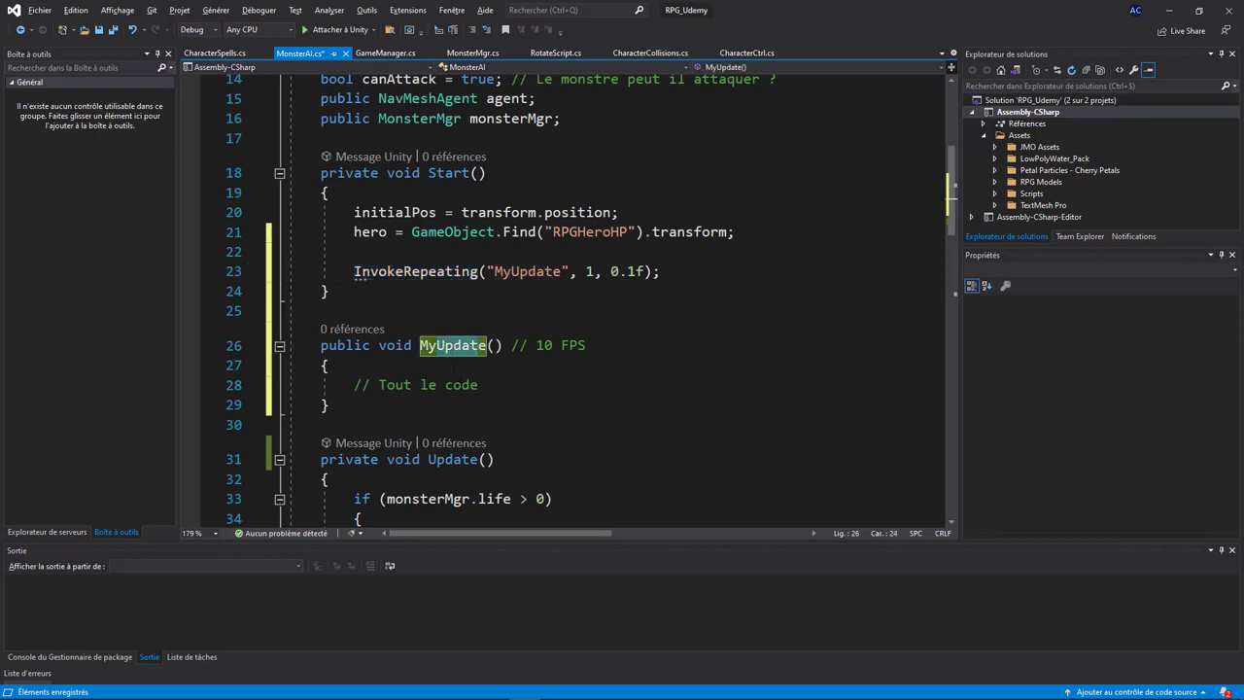
click(592, 271)
drag(496, 271, 530, 271)
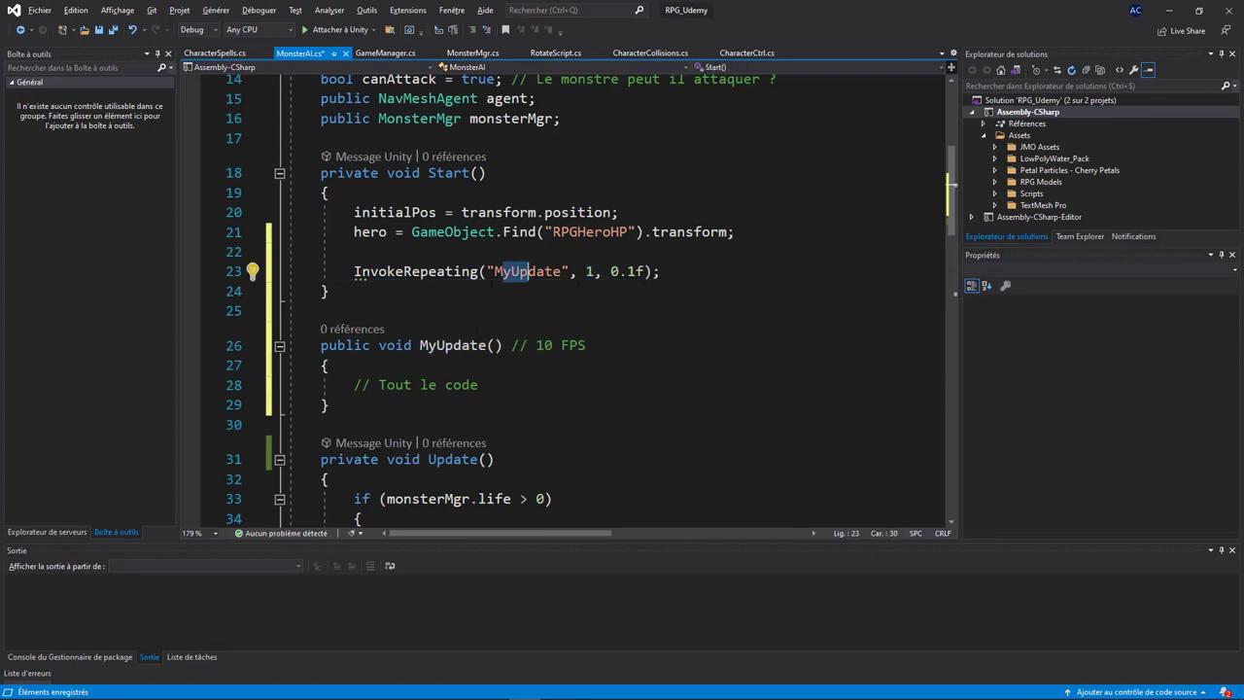
double_click(627, 271)
Change the repeat interval to 0.5f and add print("MyUpdate"); inside MyUpdate()
key(Right)
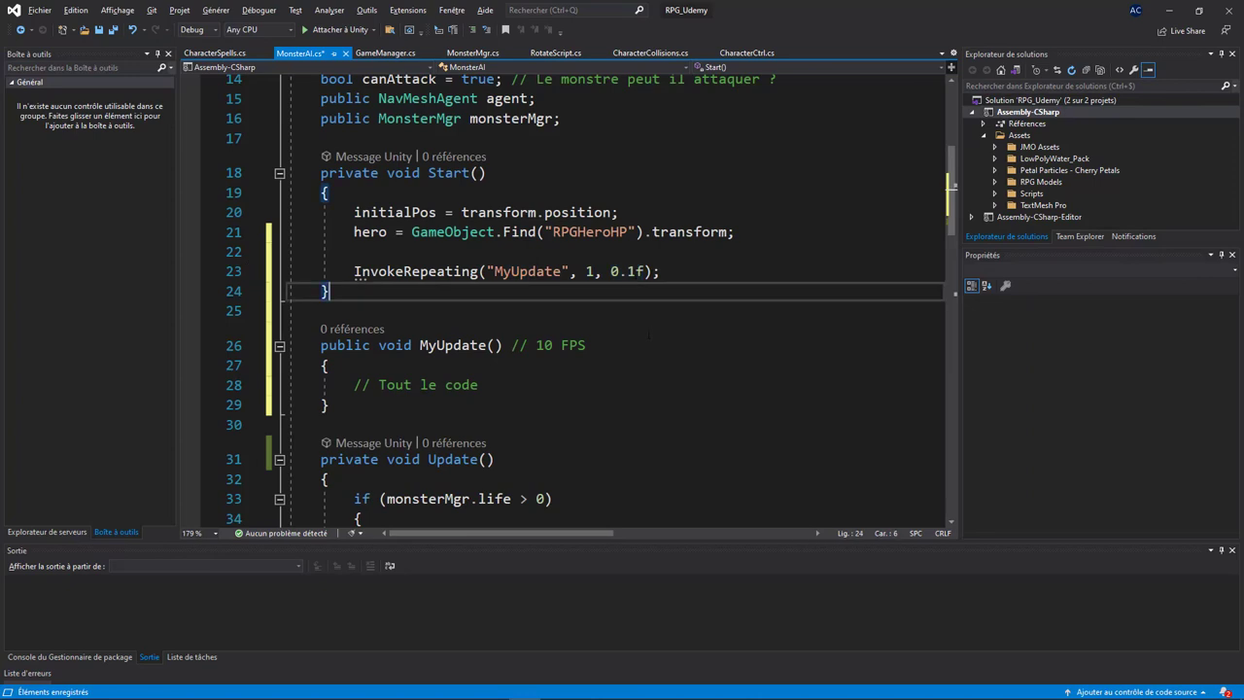
key(Left)
key(BackSpace)
text(5)
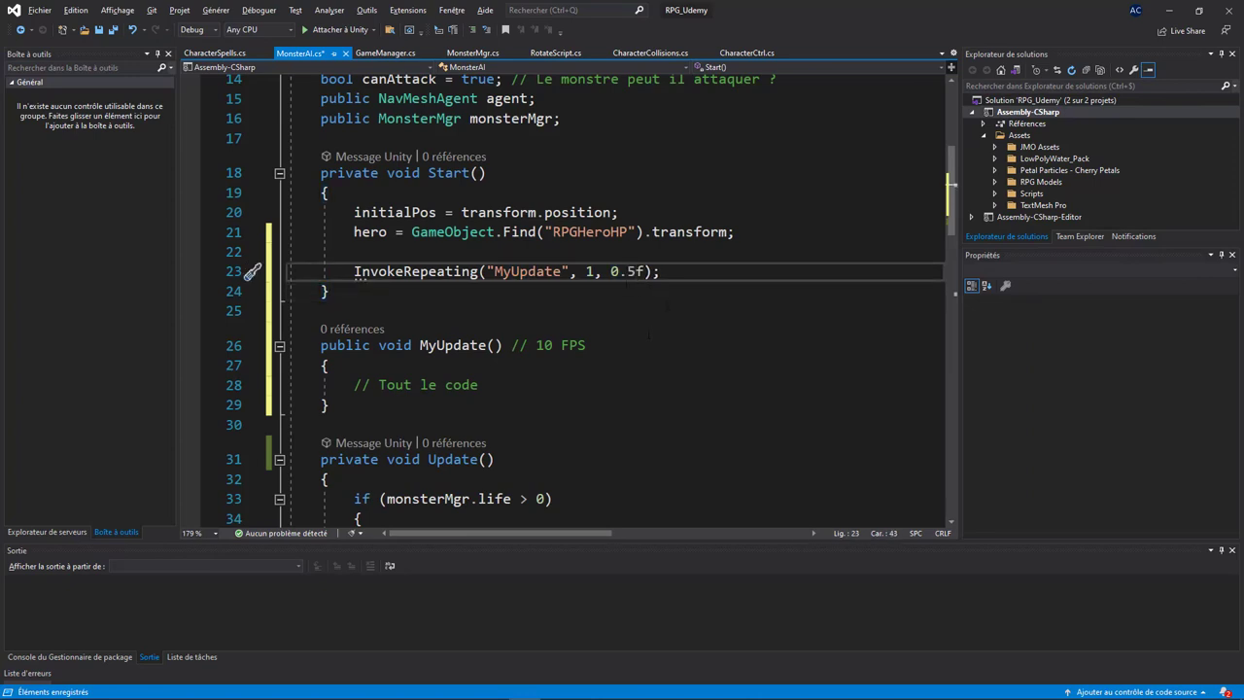
click(482, 385)
key(Return)
text(print)
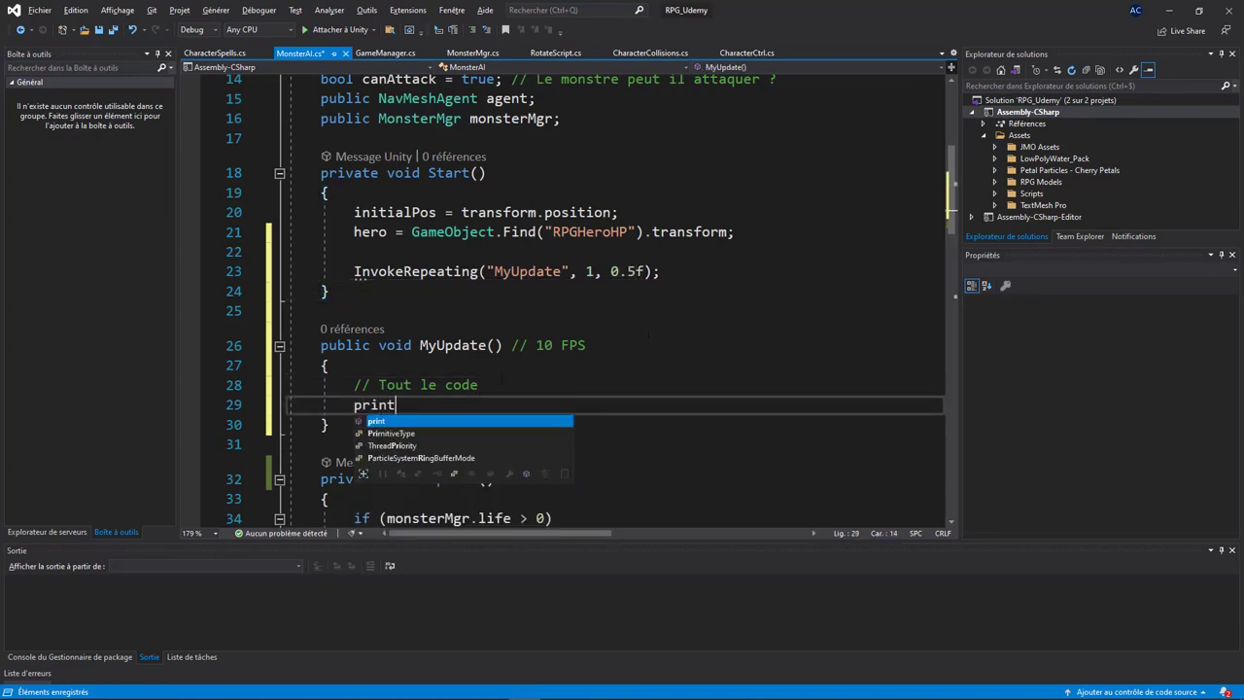
text(("M)
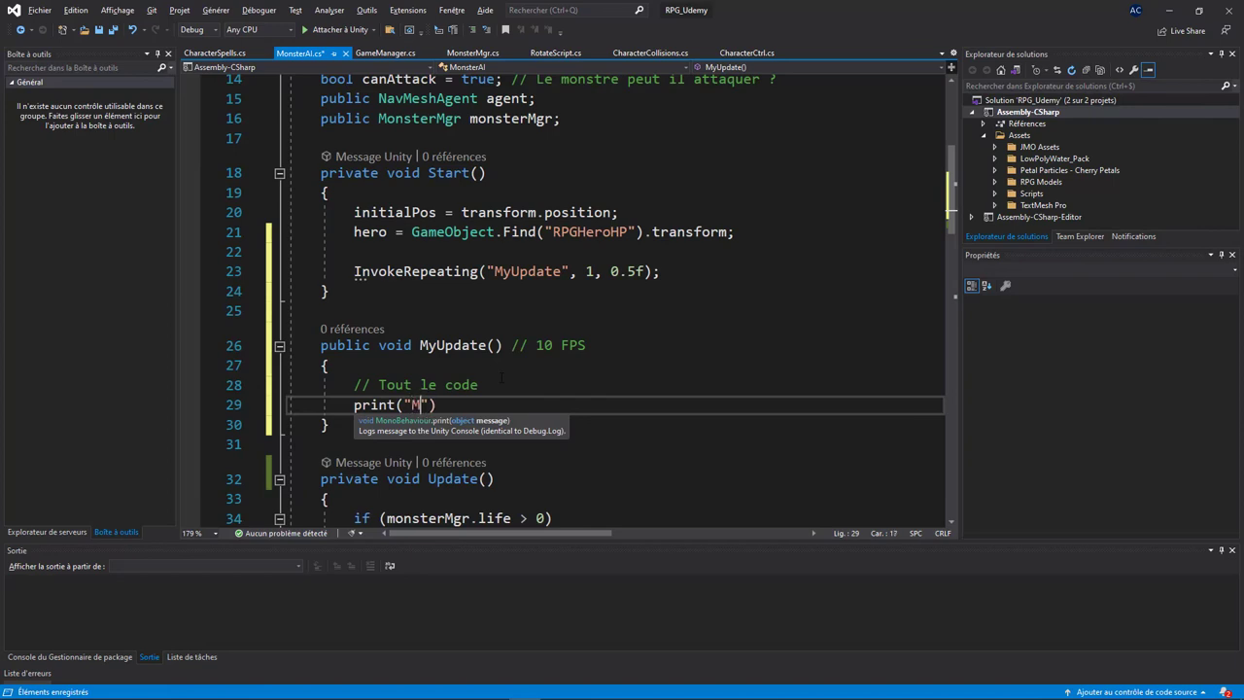
text(yUpdate")
text();)
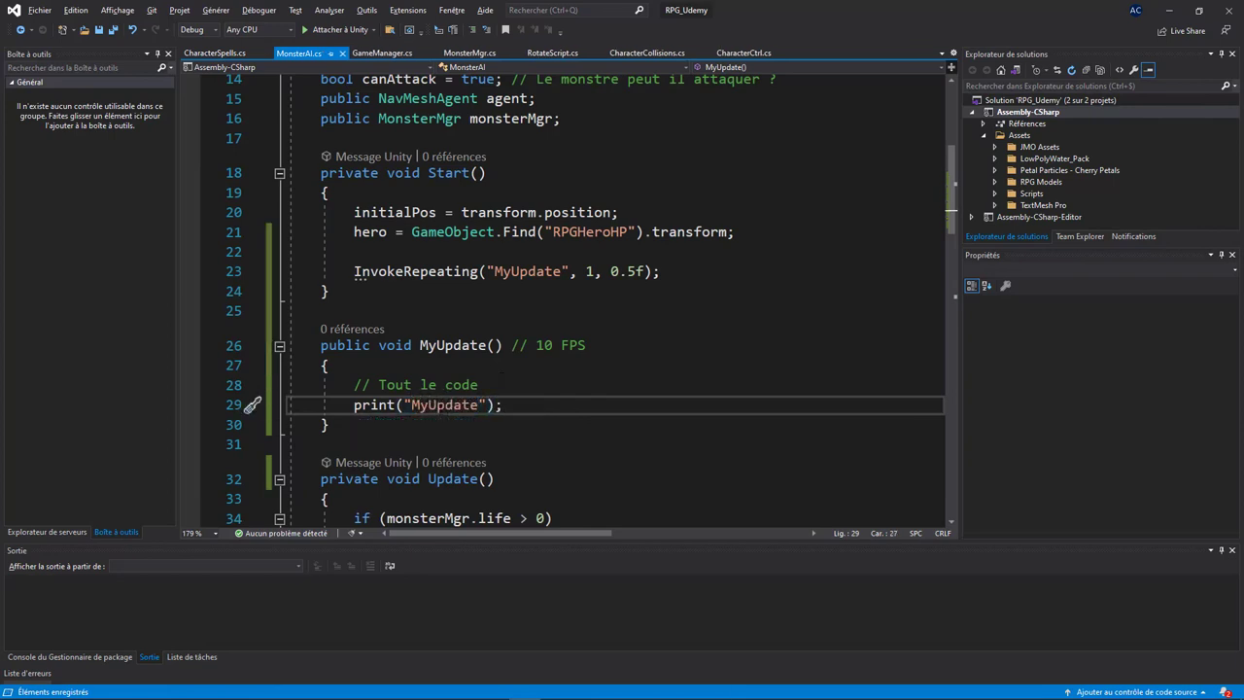
Play the game in Unity, inspect a MyUpdate console log's source, then stop playing
key(alt+Tab)
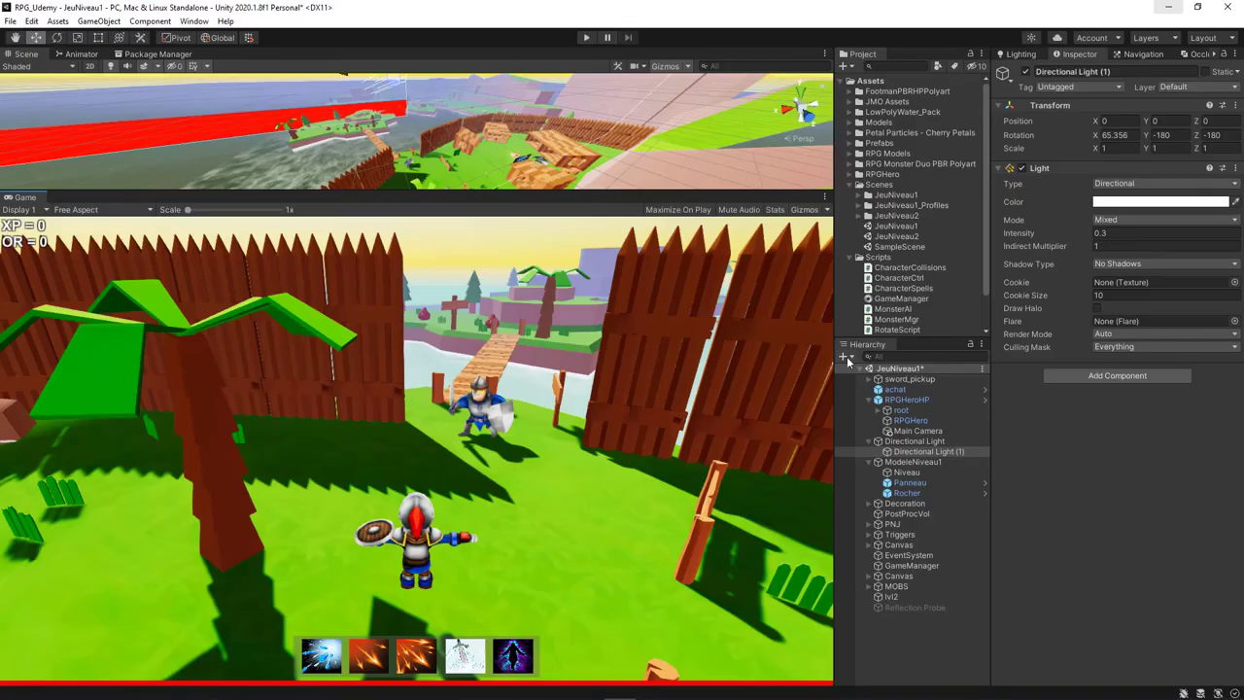
click(587, 41)
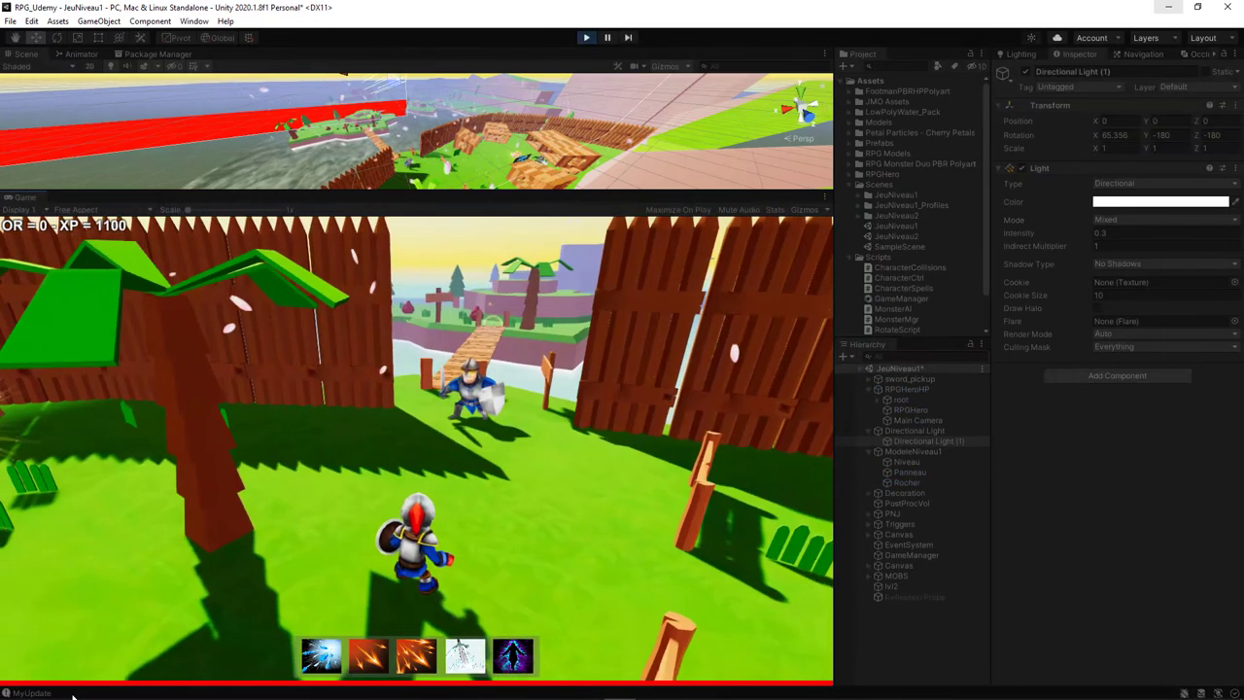
click(30, 692)
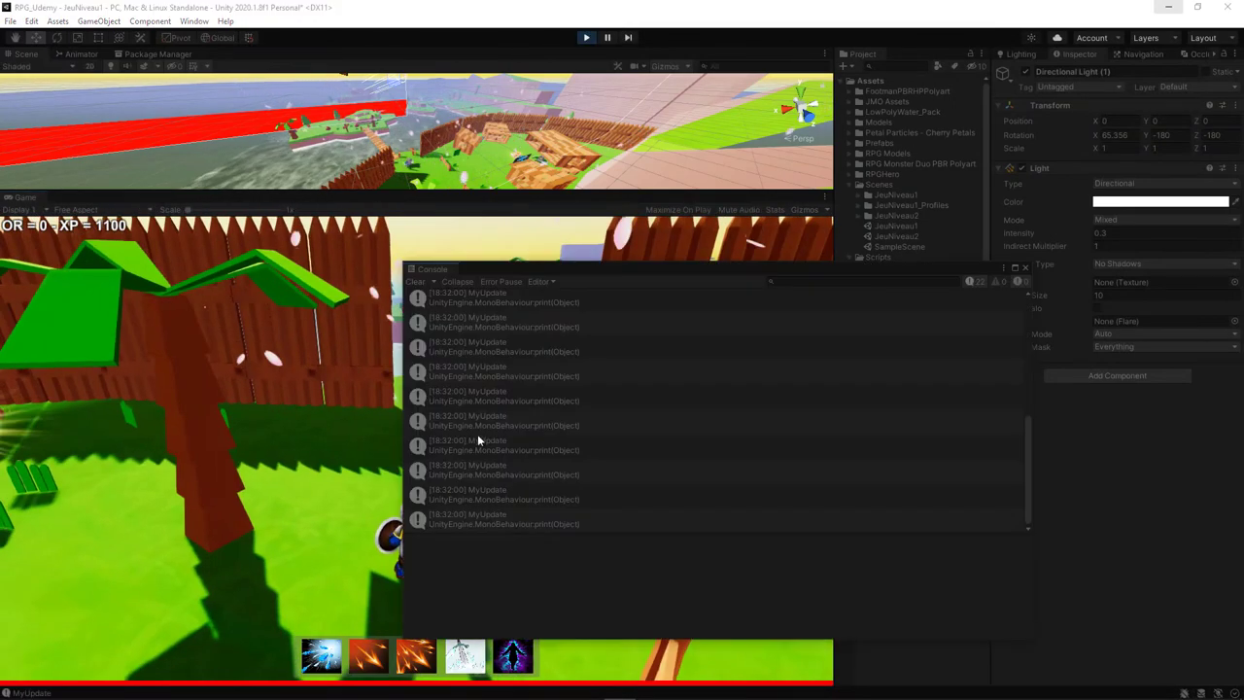
click(491, 329)
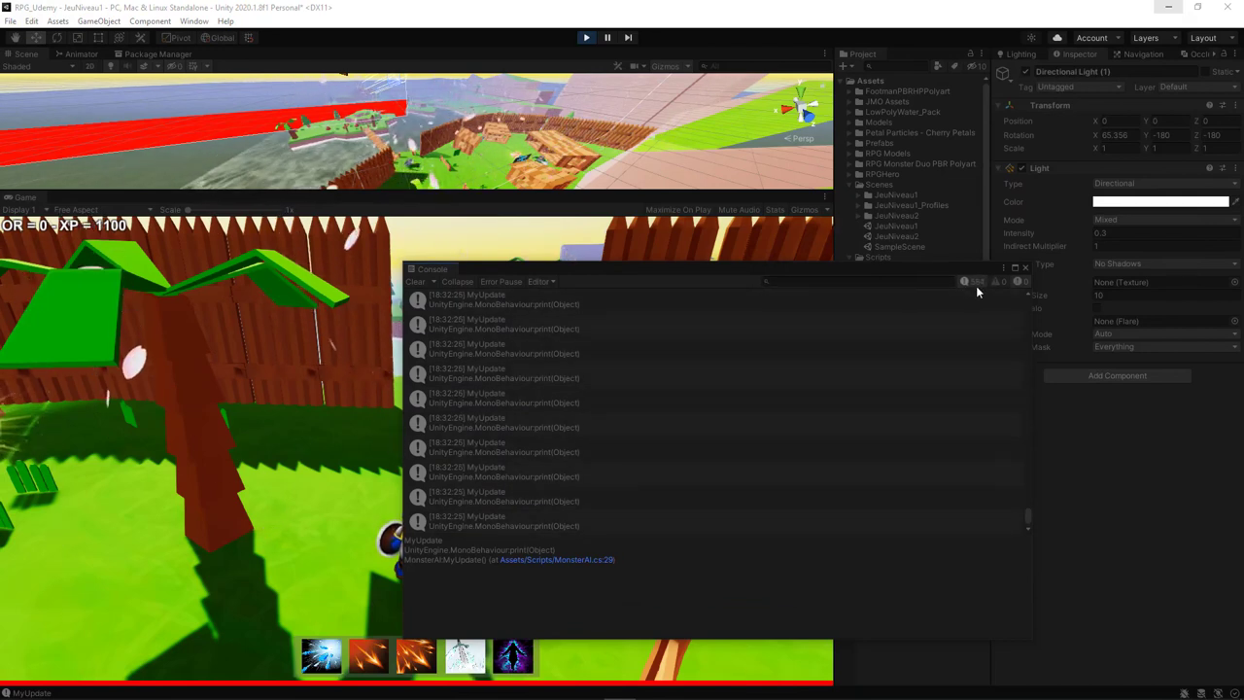
click(1025, 266)
click(586, 37)
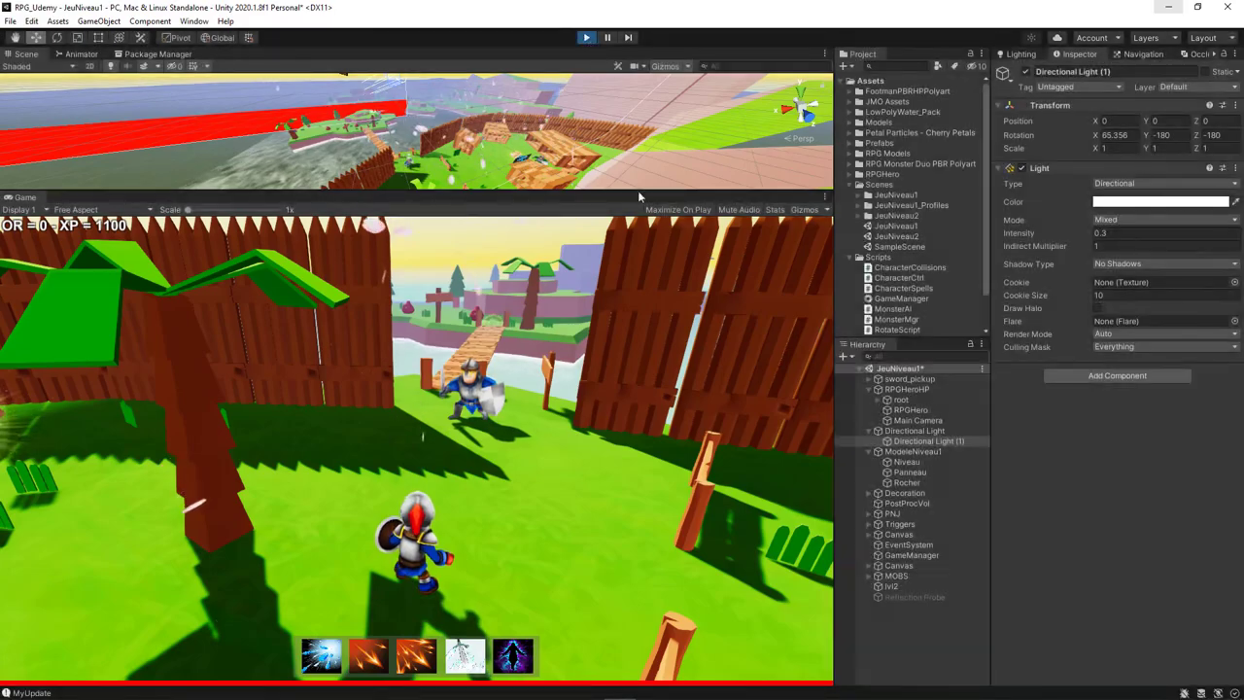
Add print("Update") at the top of Update(), save, and play the game in Unity
key(alt+Tab)
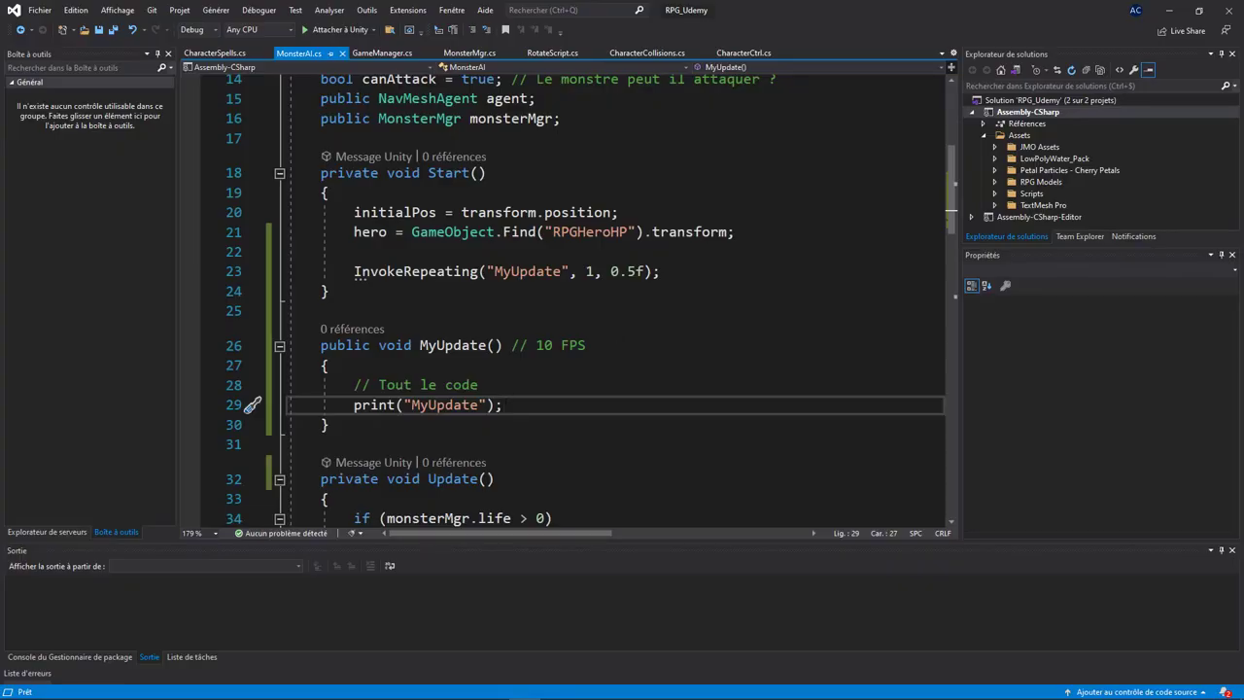
key(shift+Up)
scroll(564, 291, down, 3)
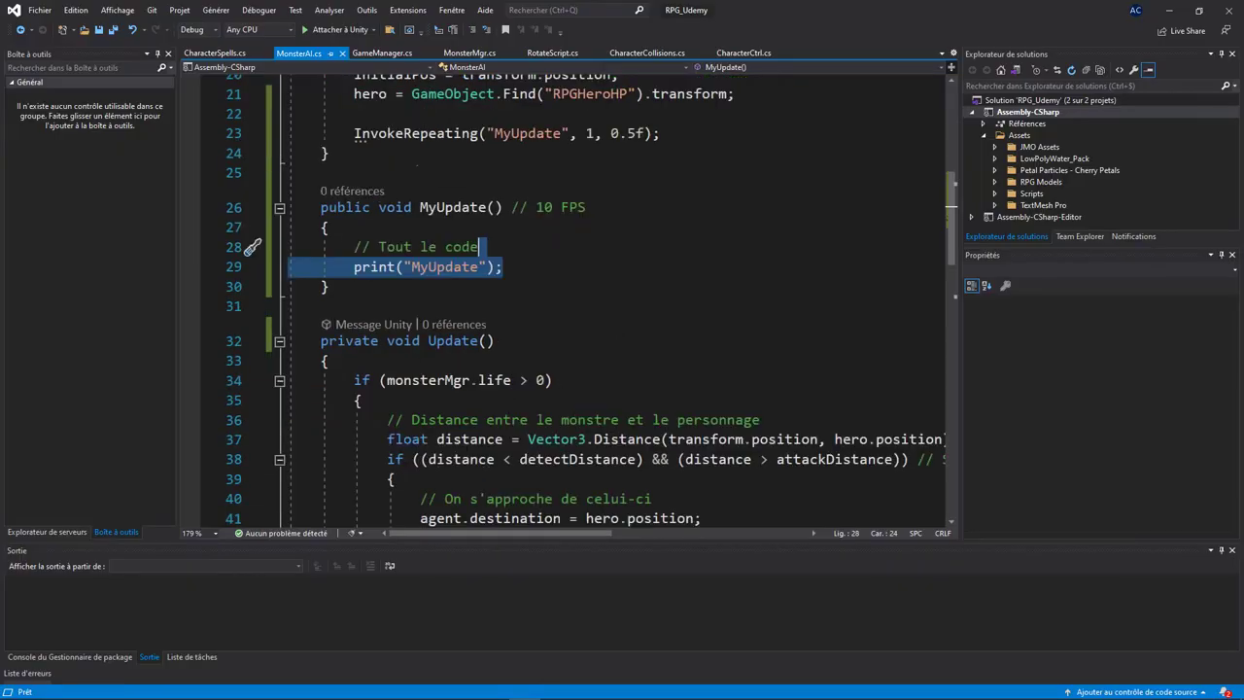
key(ctrl+c)
click(335, 361)
key(ctrl+v)
click(428, 380)
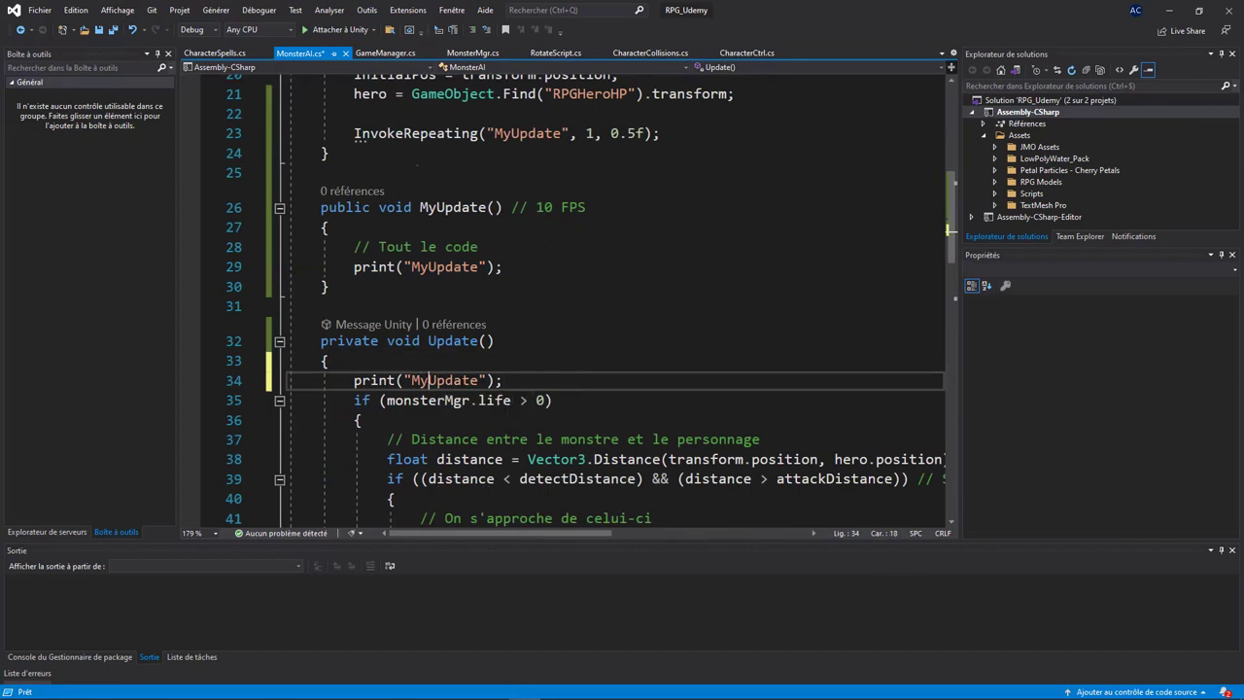
key(BackSpace)
key(BackSpace)
key(ctrl+s)
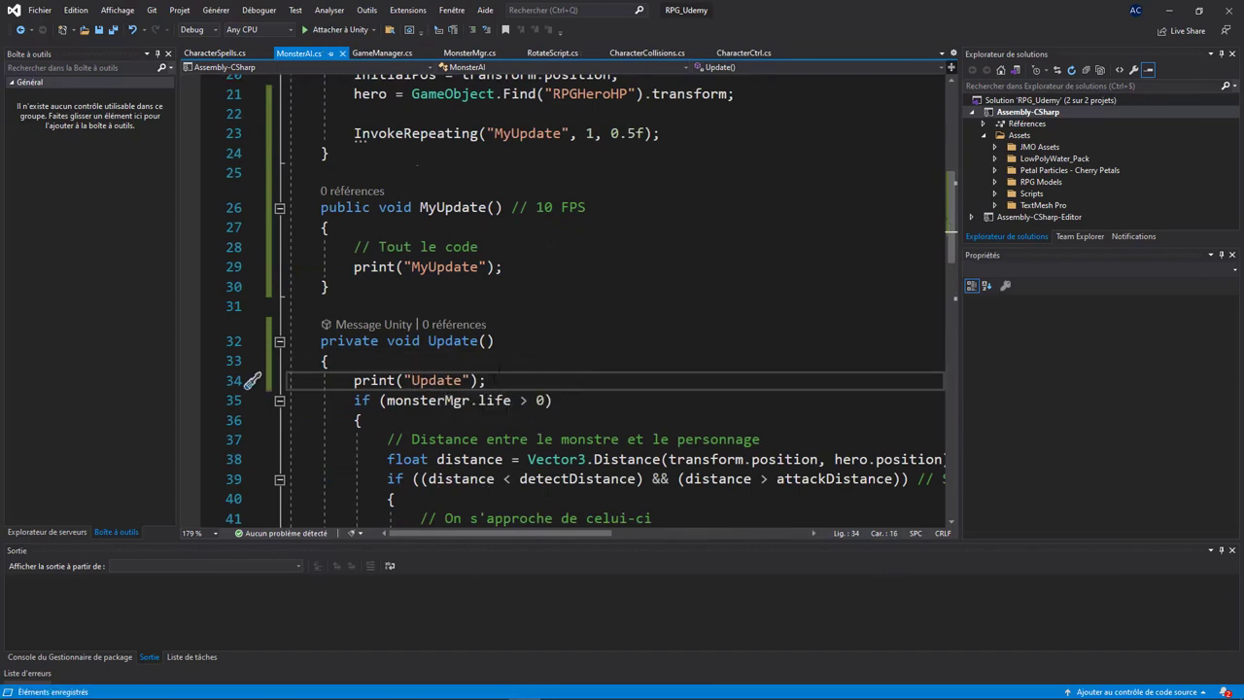
key(alt+Tab)
click(585, 37)
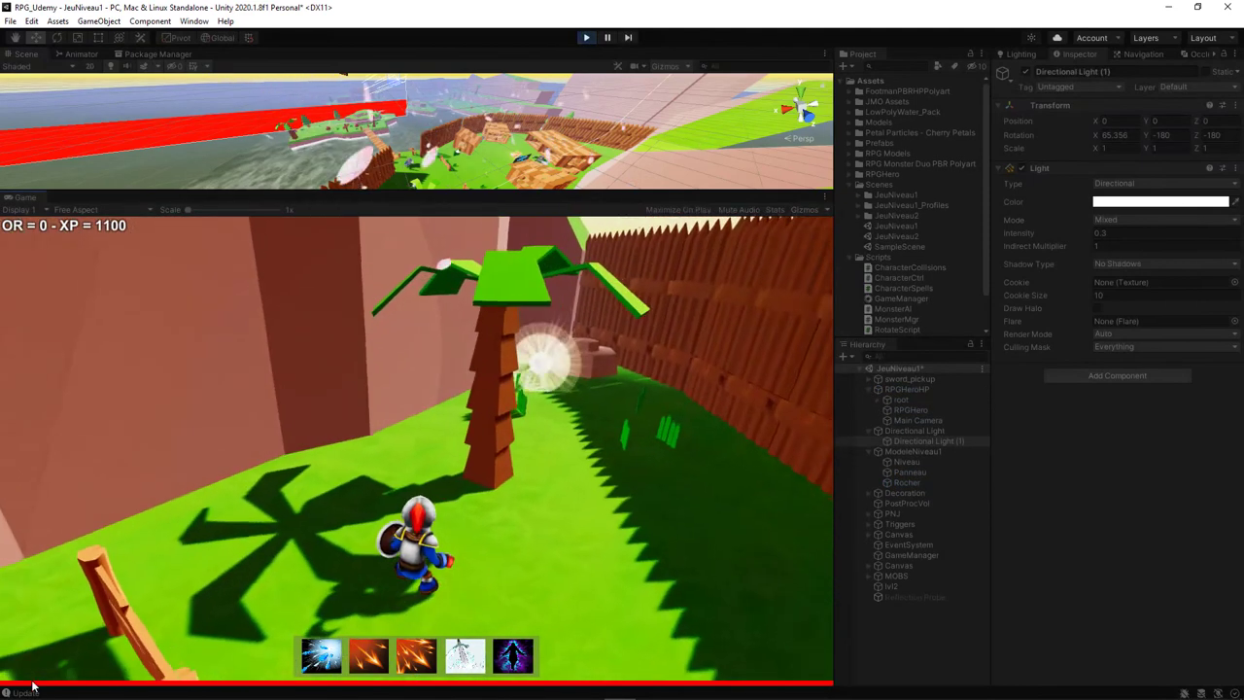
click(24, 692)
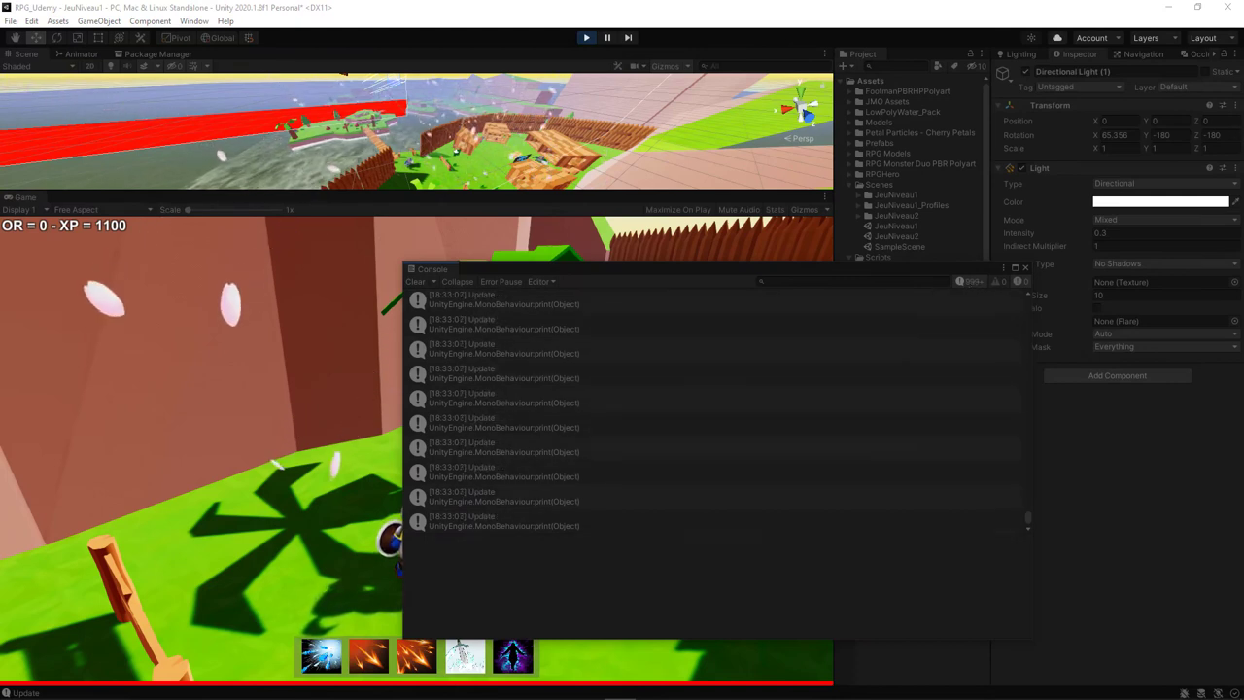
click(435, 276)
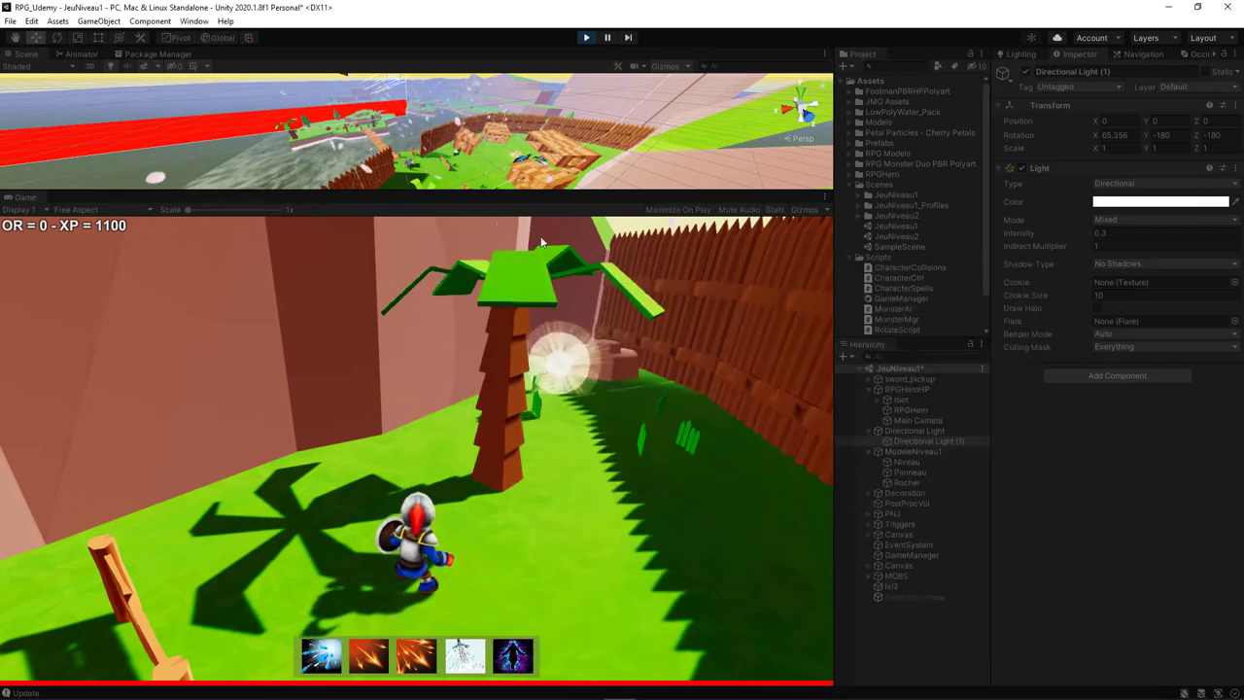
click(586, 37)
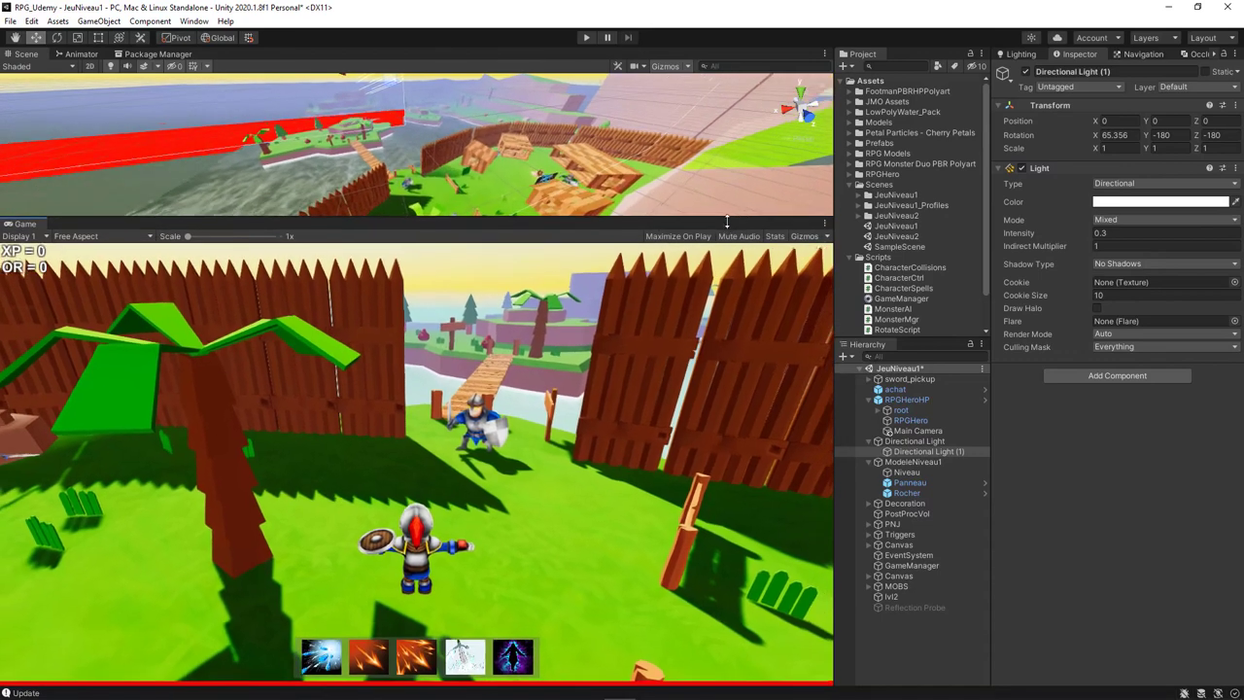
Drag the Scene/Game divider down, then toggle the Stats overlay on and off
drag(725, 191, 701, 227)
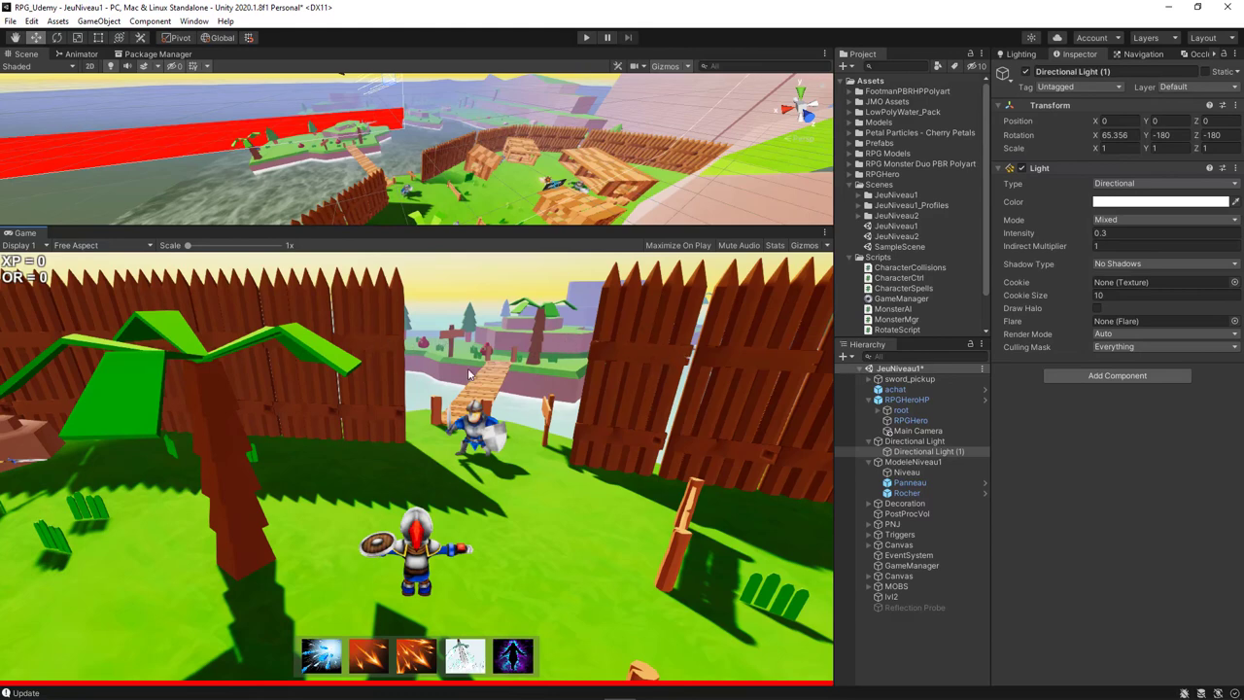
click(774, 246)
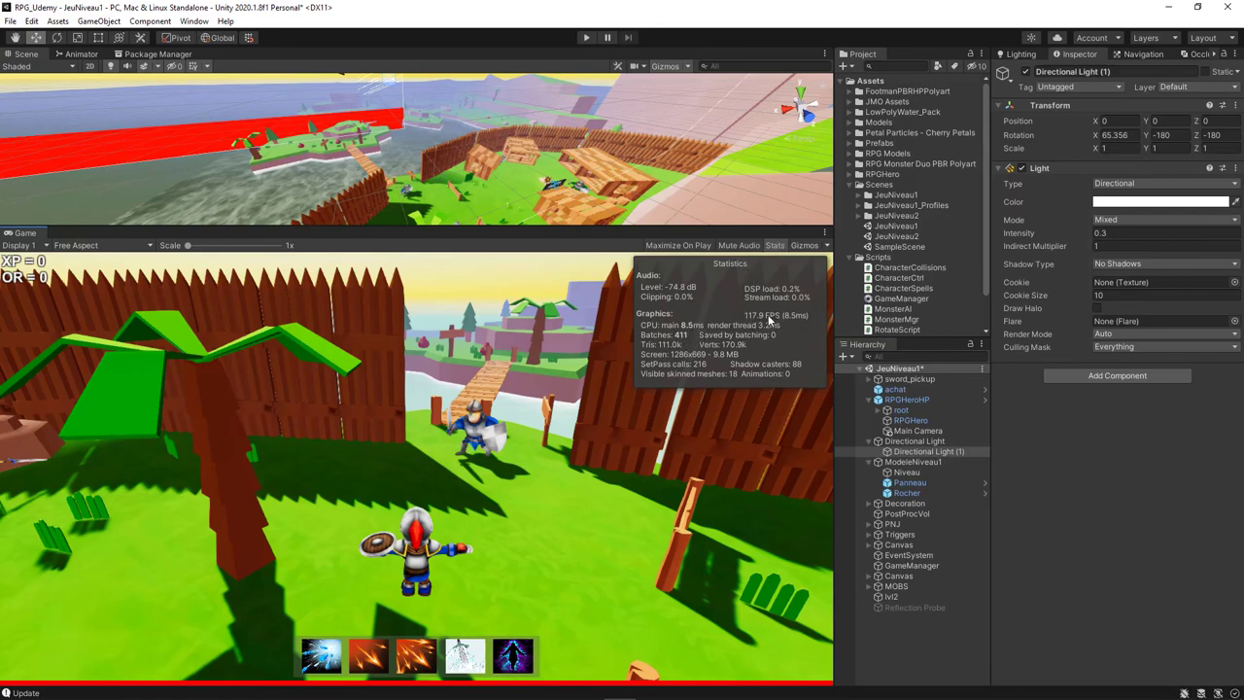
click(775, 245)
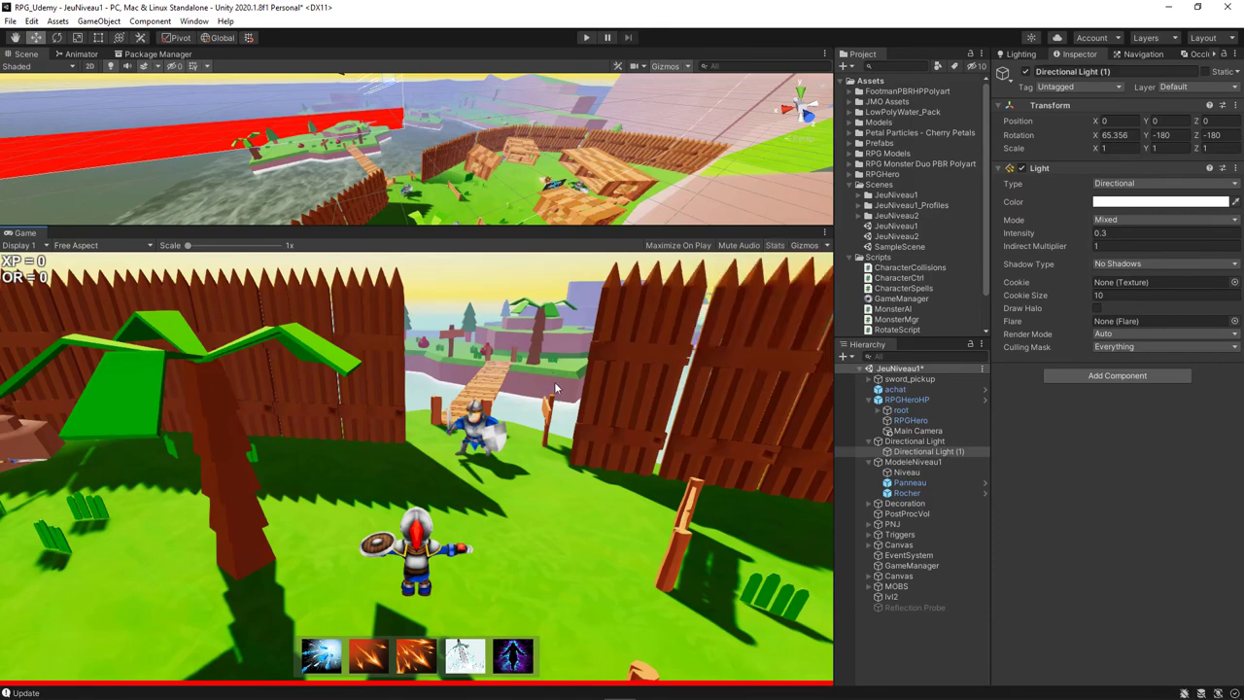